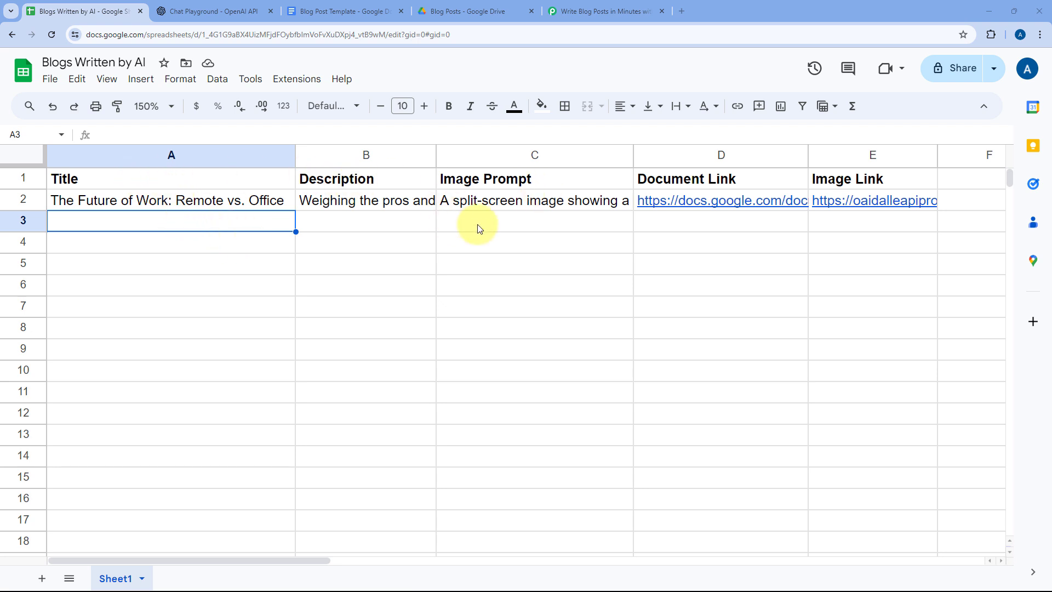
- Paste the "How to Build a Strong Personal Brand" blog entry, with its description and image prompt, into row 3
double_click(262, 219)
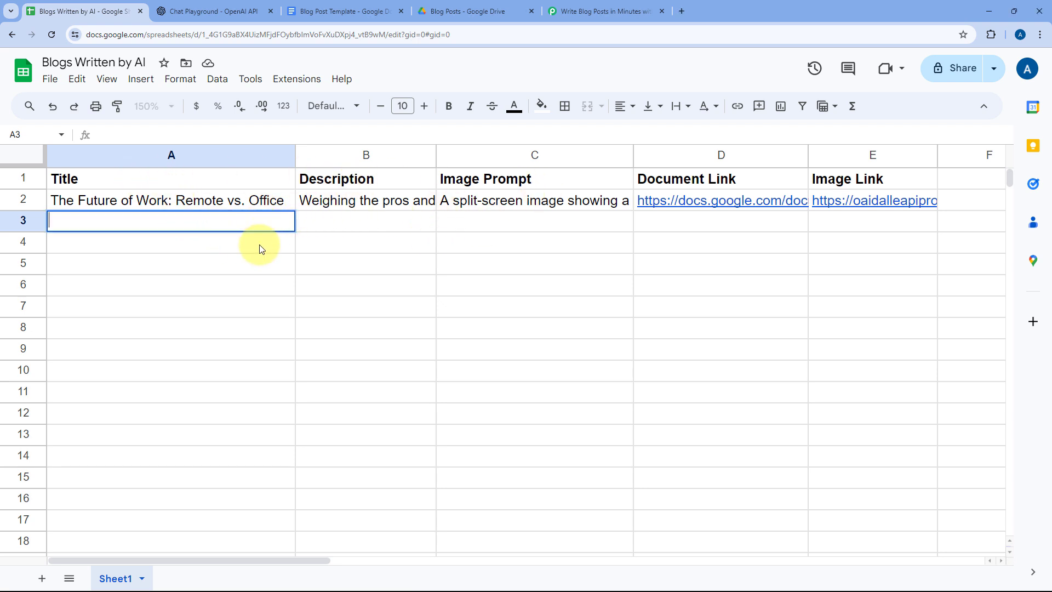
key("ctrl+v")
left_click(332, 245)
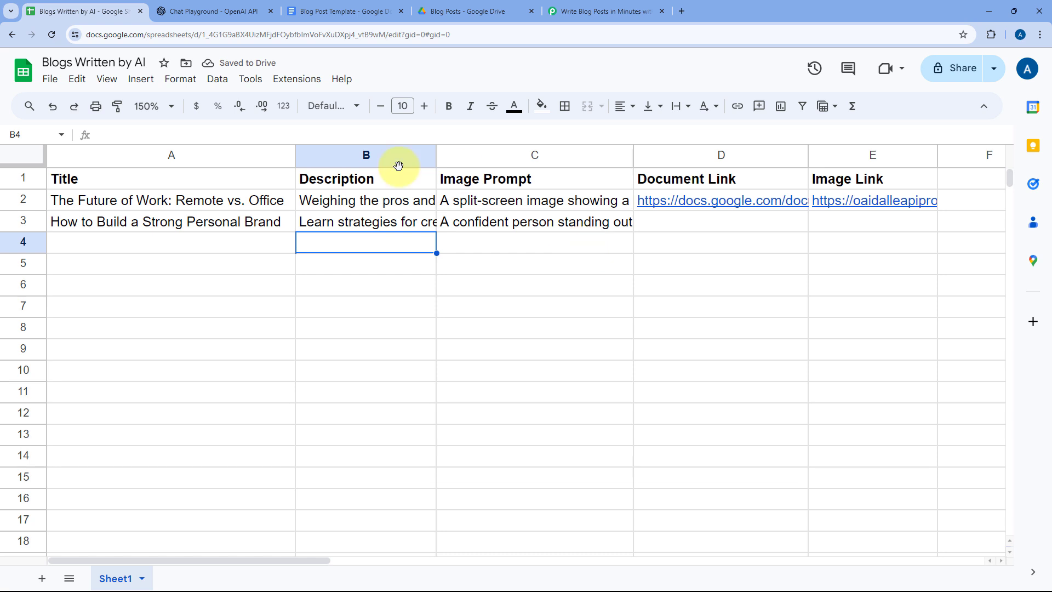
double_click(343, 224)
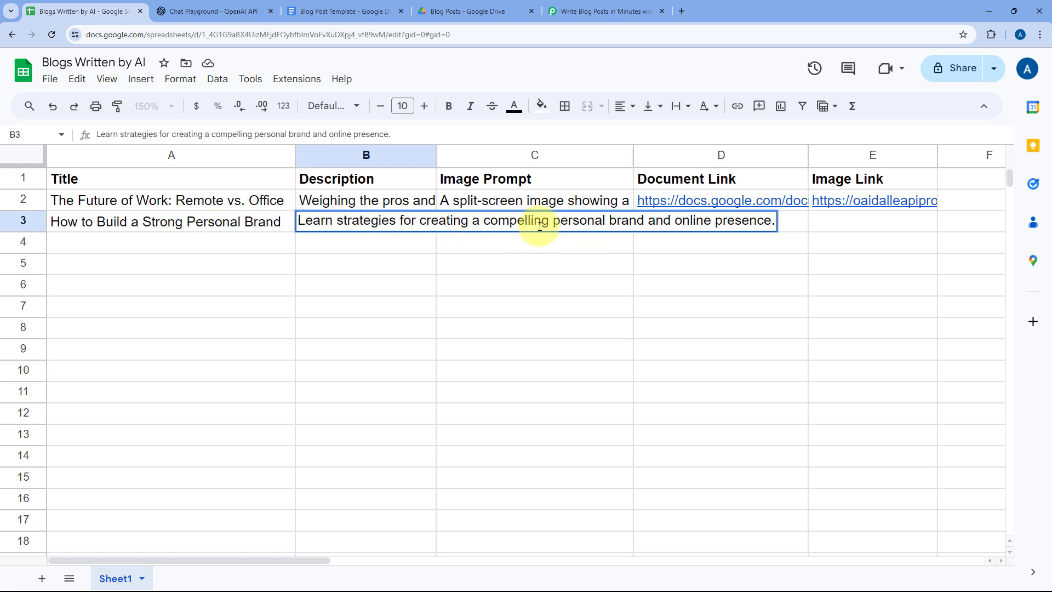
left_click(254, 222)
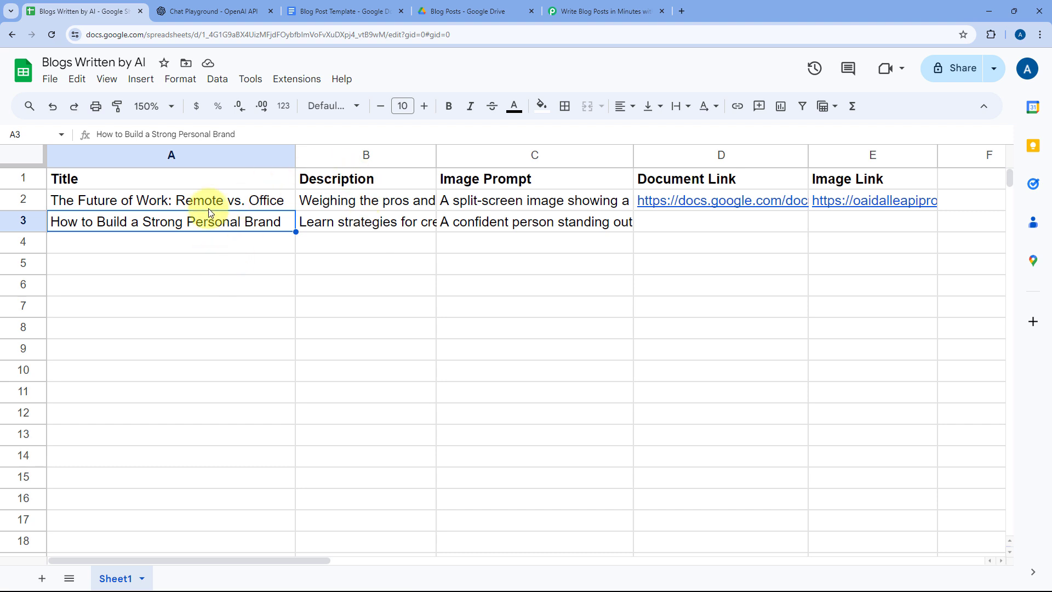
- Review the {{Title}}, {{Description}} and {{blog_content}} placeholders in the Blog Post Template document, and check the Blog Posts folder in Google Drive
left_click(381, 6)
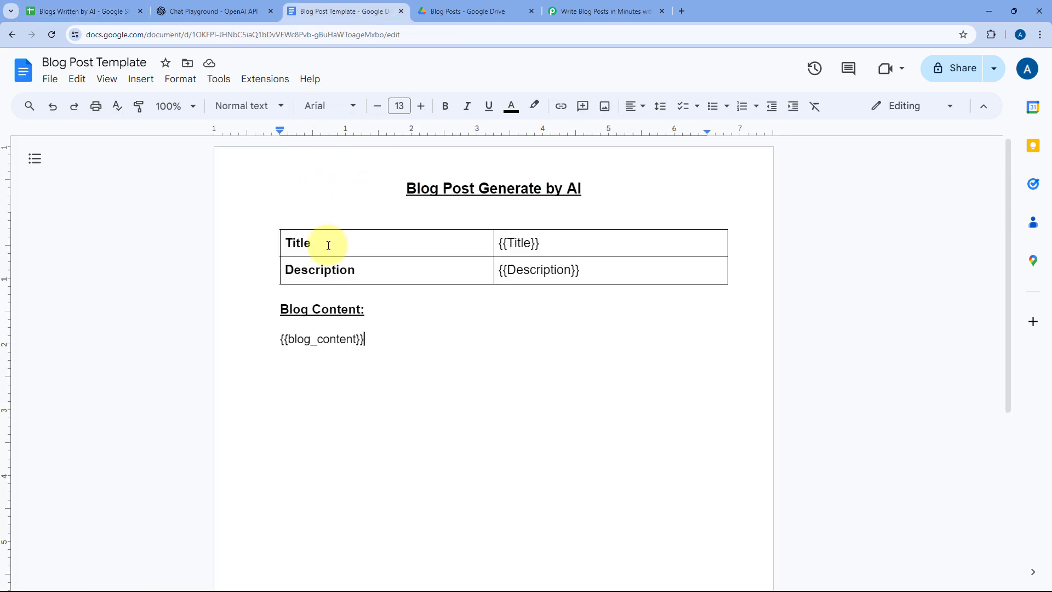
left_click_drag(595, 245, 492, 244)
left_click_drag(607, 276, 484, 272)
left_click(380, 341)
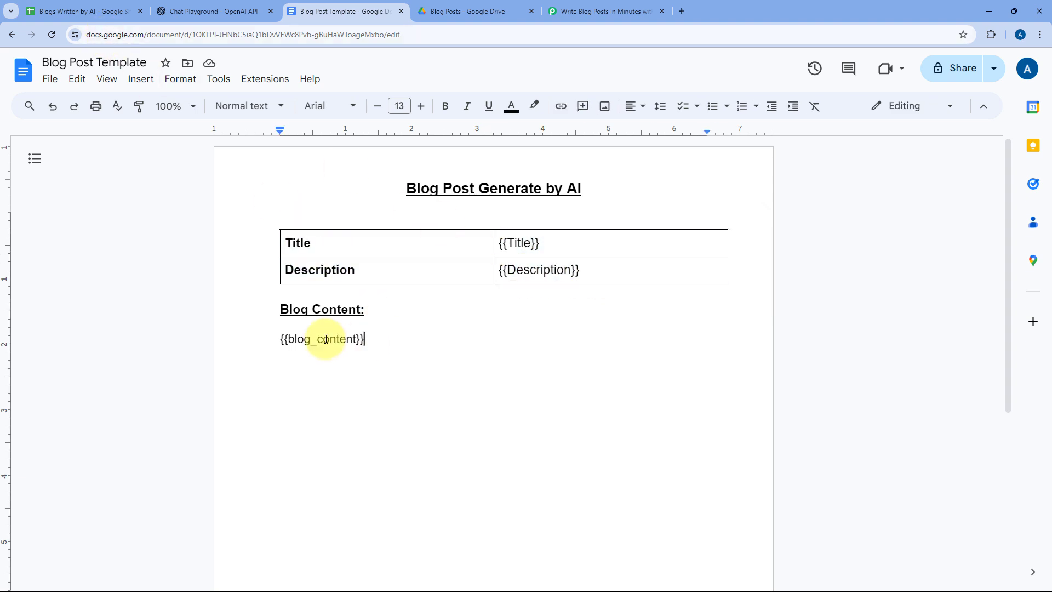
left_click_drag(366, 337, 265, 337)
left_click(377, 343)
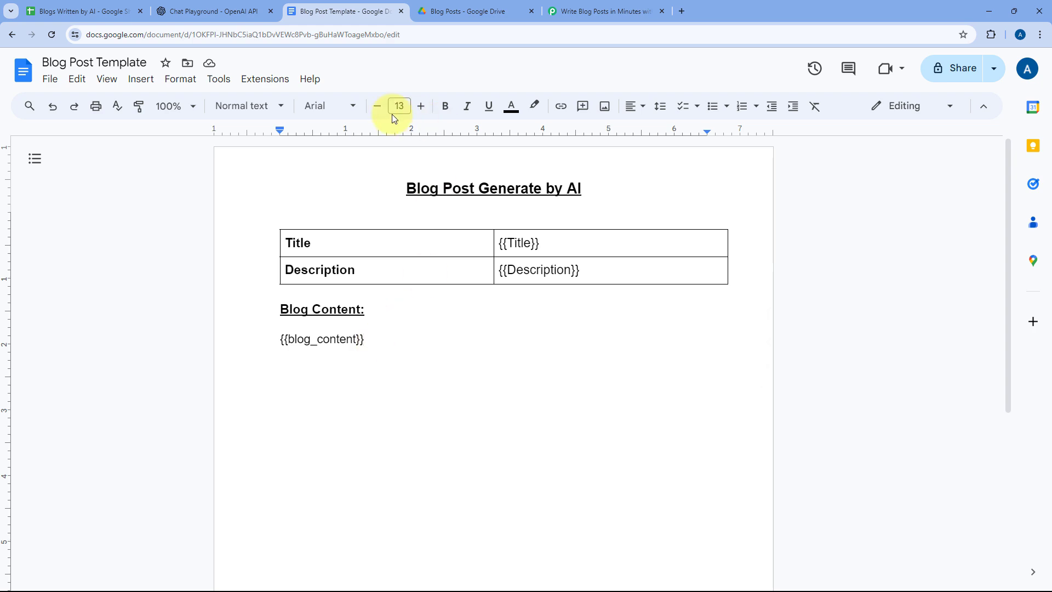
left_click(501, 9)
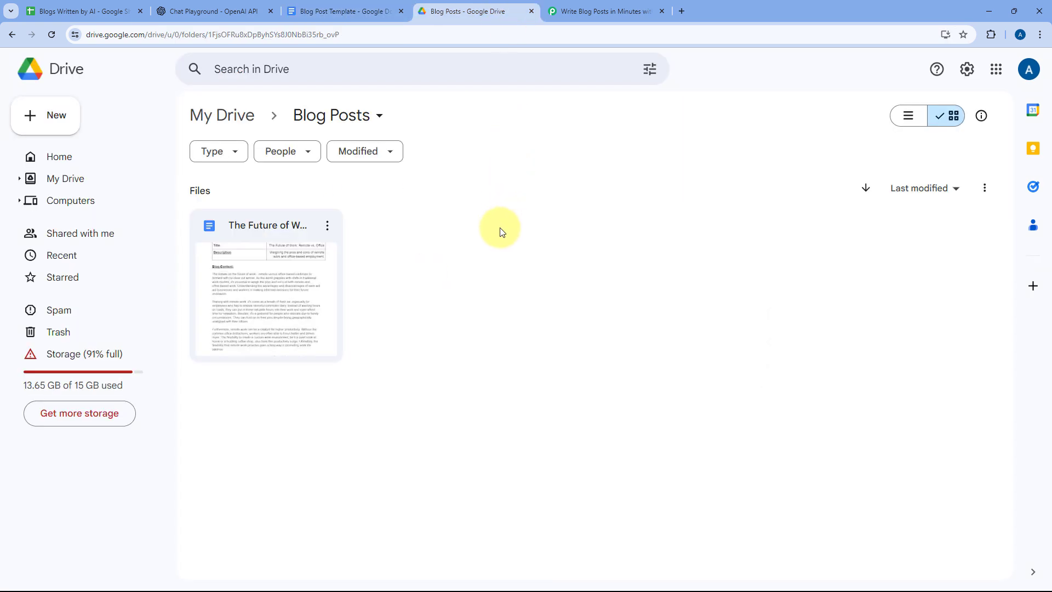
- Switch back to the Blogs Written by AI sheet and examine the image prompt and link cells in row 3
left_click(112, 11)
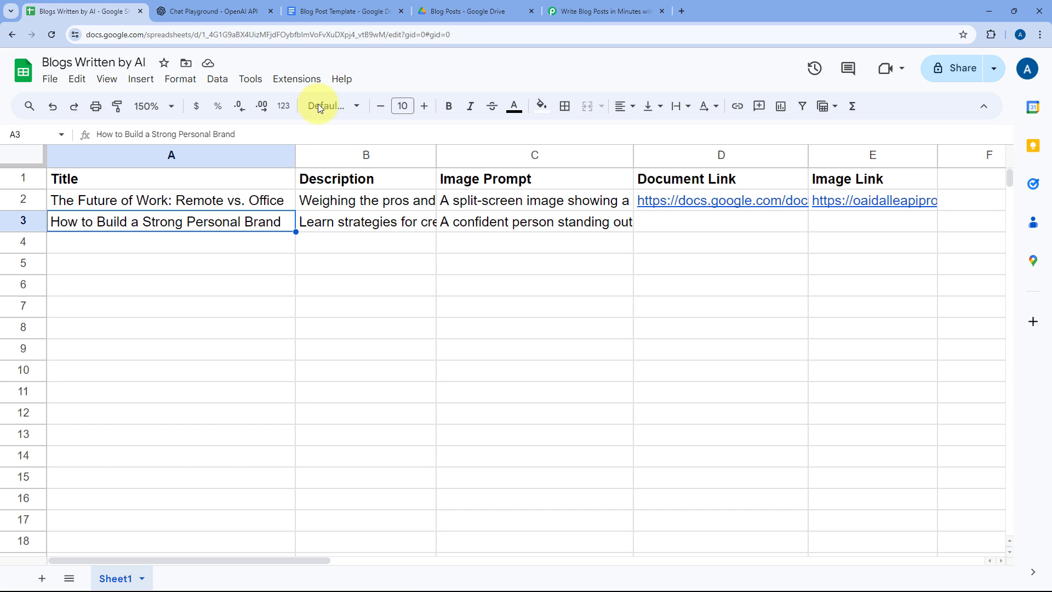
left_click(560, 224)
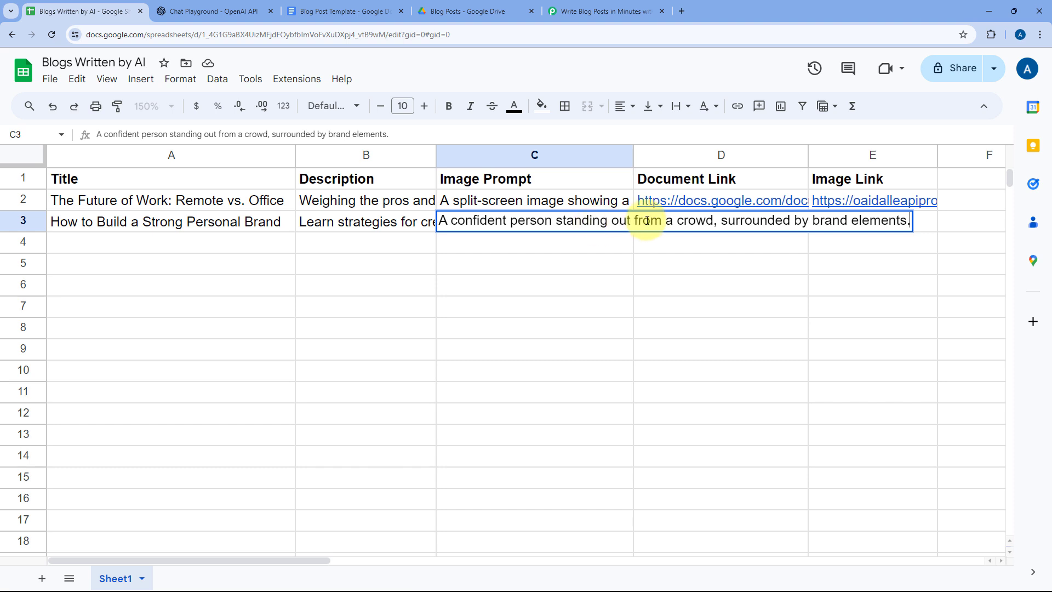
left_click(578, 251)
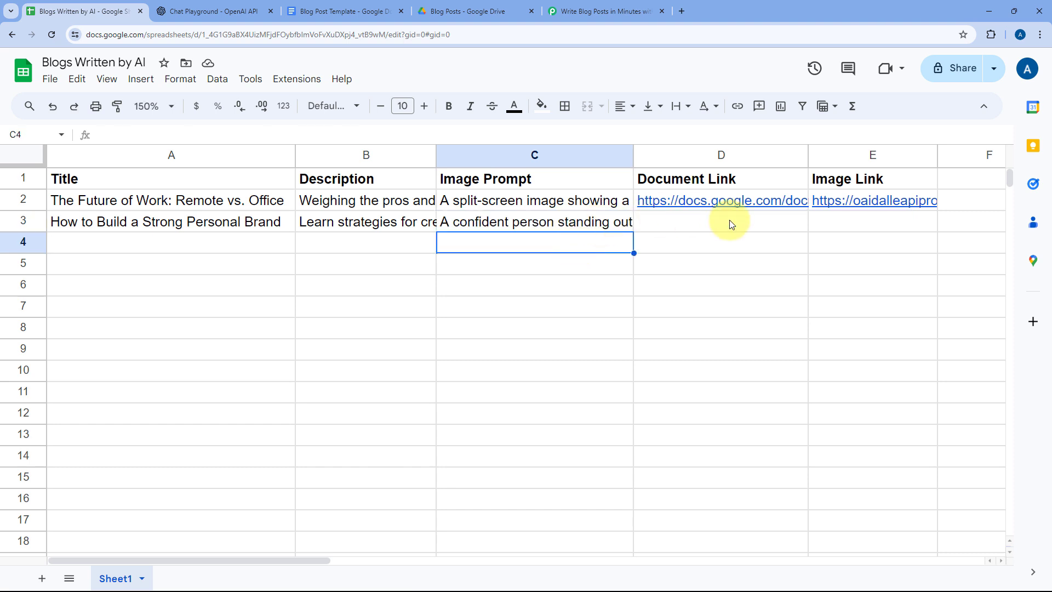
left_click(869, 222)
left_click(600, 253)
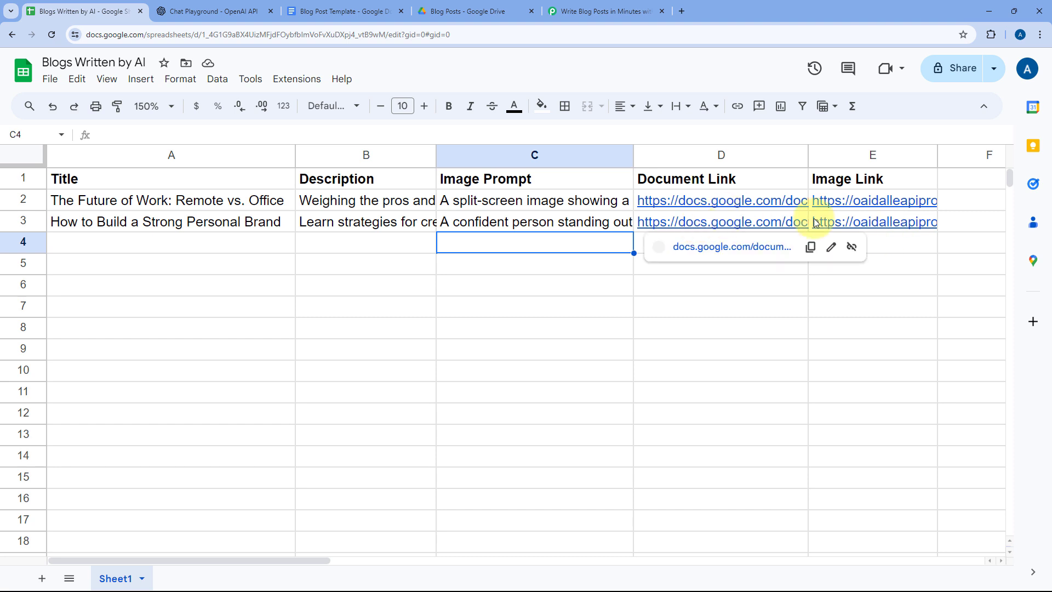
- Open the linked document from row 3 and compare its title with the title in the sheet
left_click(719, 248)
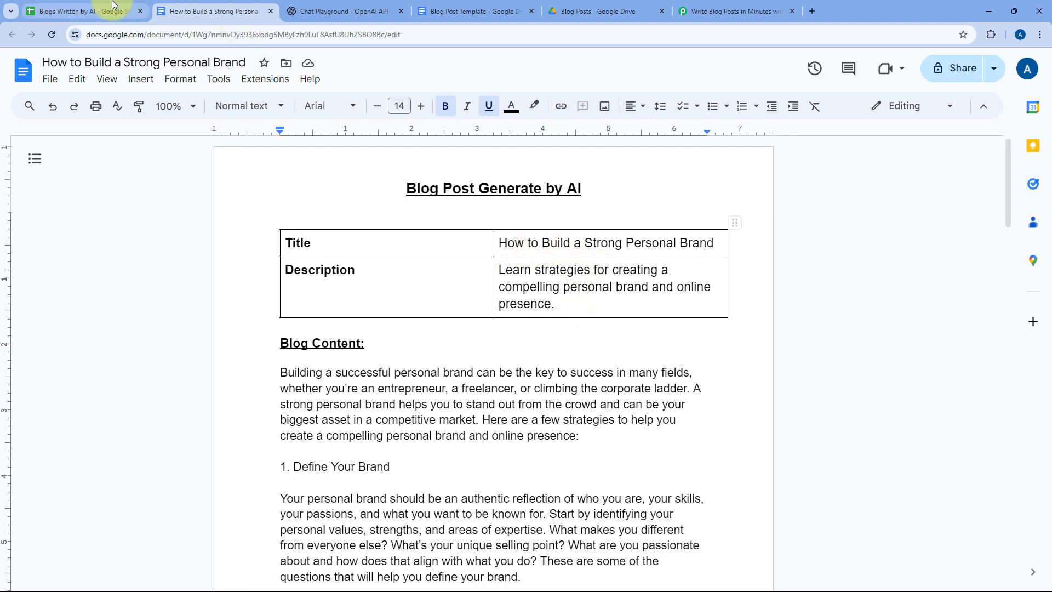
left_click(137, 11)
left_click_drag(181, 225, 230, 223)
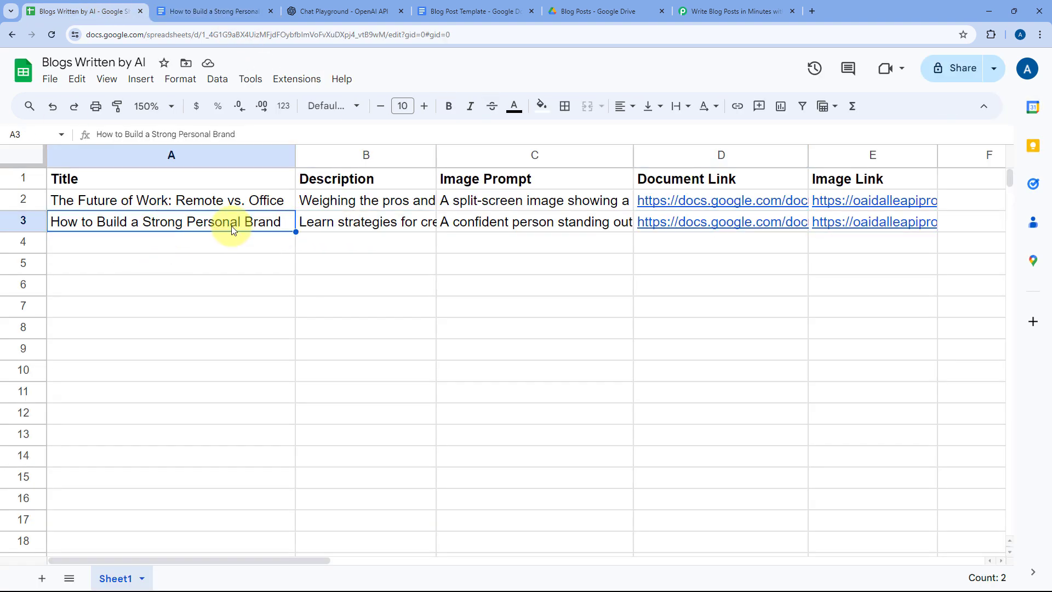
double_click(229, 225)
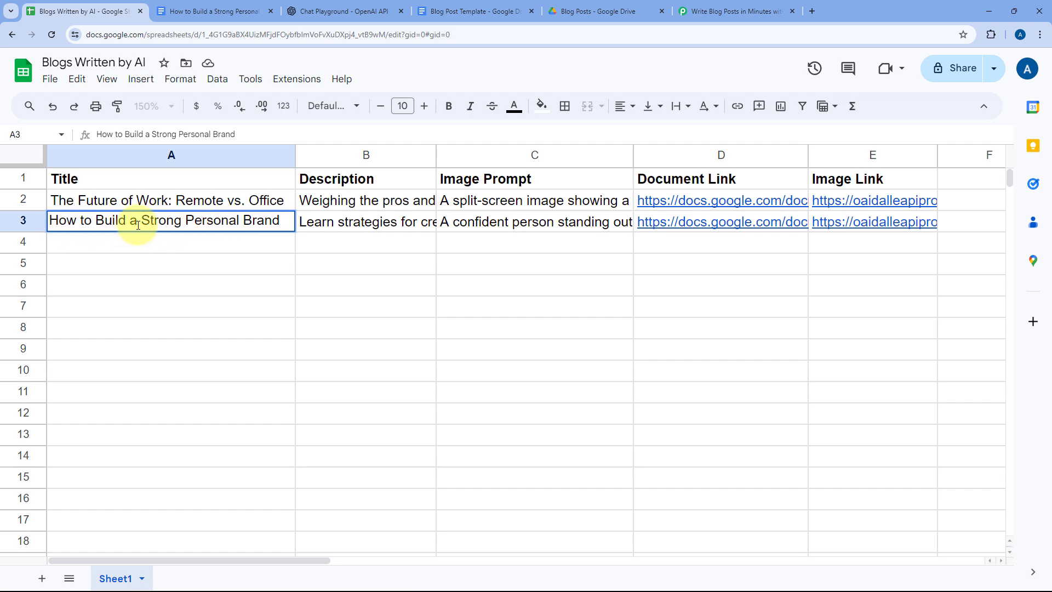
key("Return")
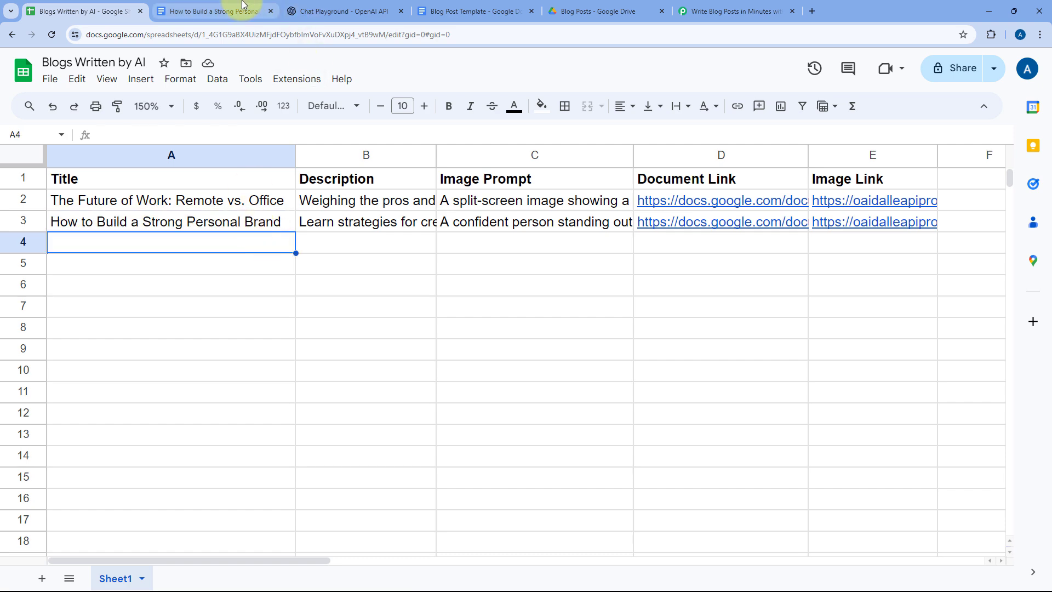
- Read through the blog content of the "How to Build a Strong Personal Brand" document in Google Docs
left_click(214, 11)
scroll(525, 288, "down", 3)
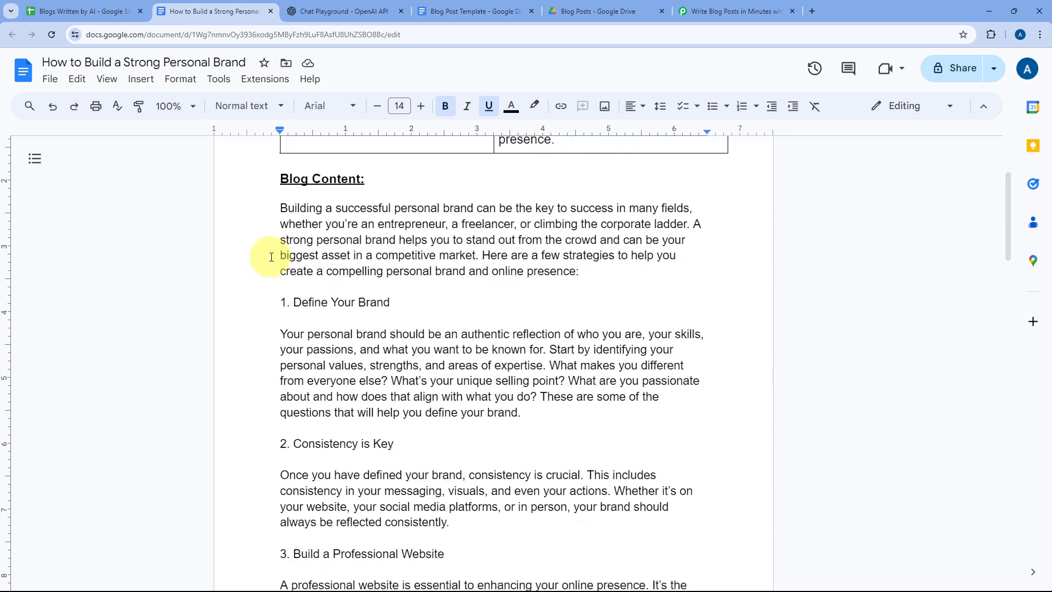
left_click_drag(280, 207, 514, 287)
scroll(433, 294, "down", 6)
scroll(433, 291, "down", 12)
scroll(456, 384, "down", 1)
left_click(521, 281)
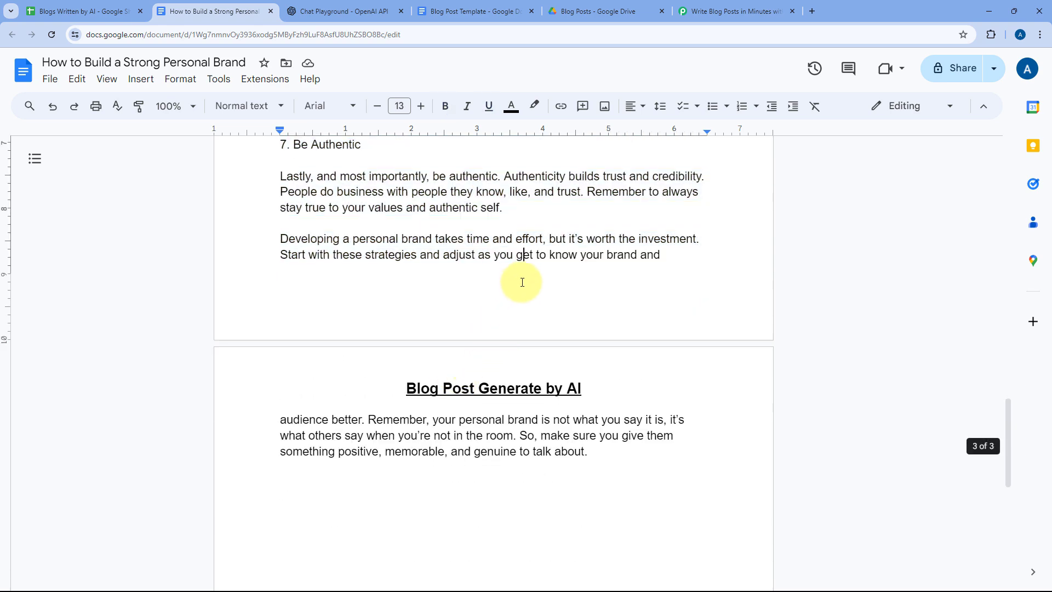
scroll(521, 281, "up", 6)
scroll(522, 282, "up", 12)
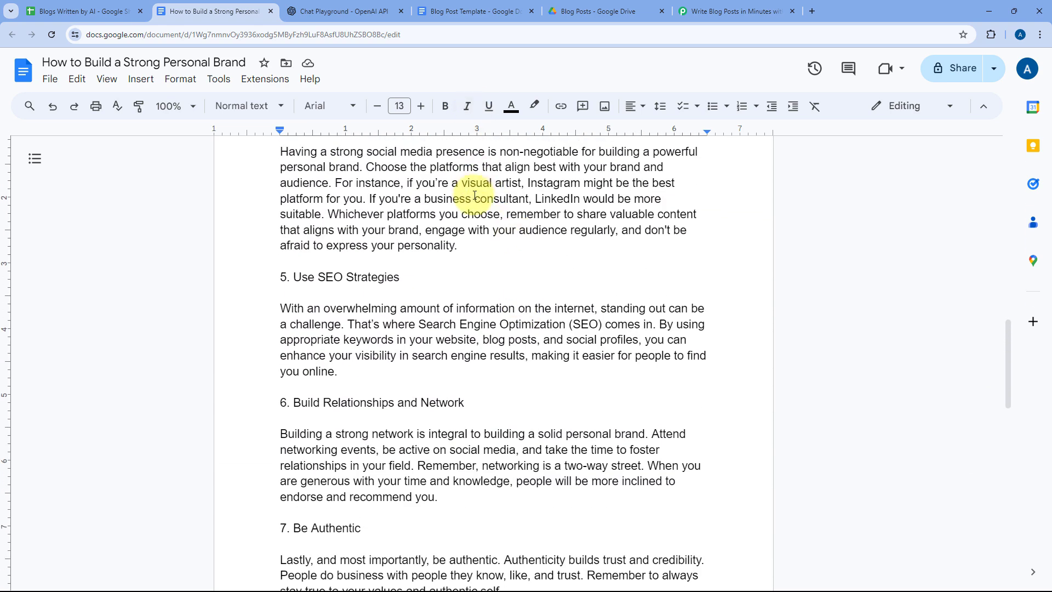
scroll(482, 242, "up", 5)
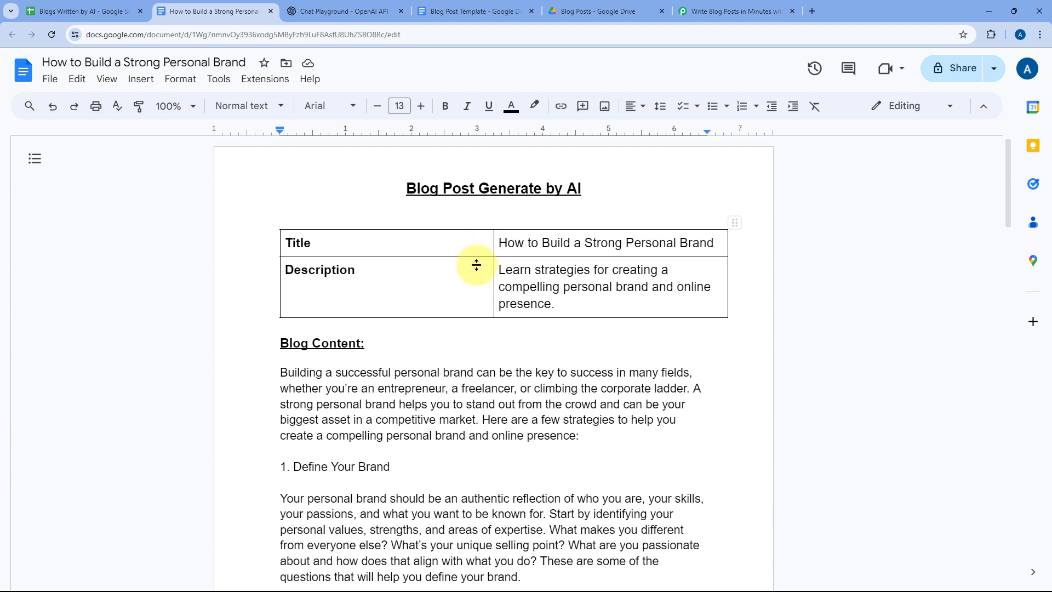
scroll(393, 272, "down", 2)
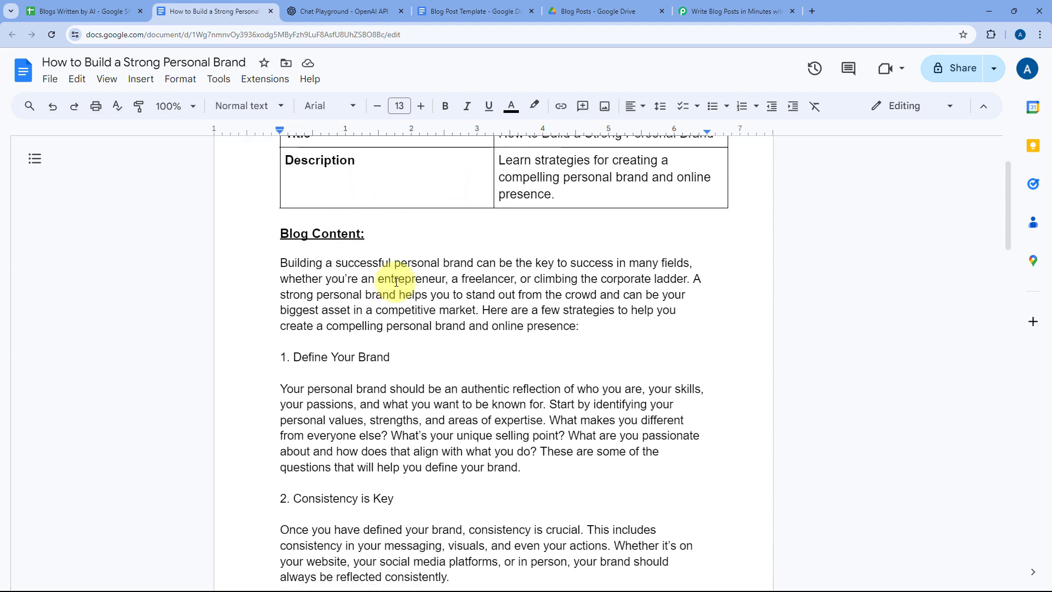
scroll(469, 284, "down", 3)
scroll(492, 244, "down", 1)
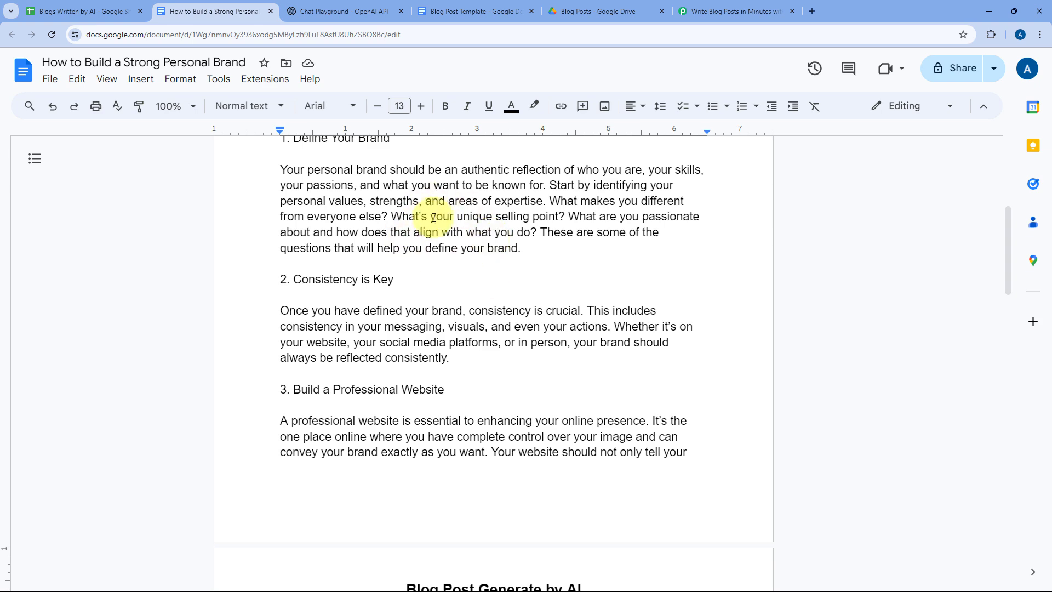
- Open the image link in row 3 of the sheet and compare the generated picture with its image prompt
left_click(88, 10)
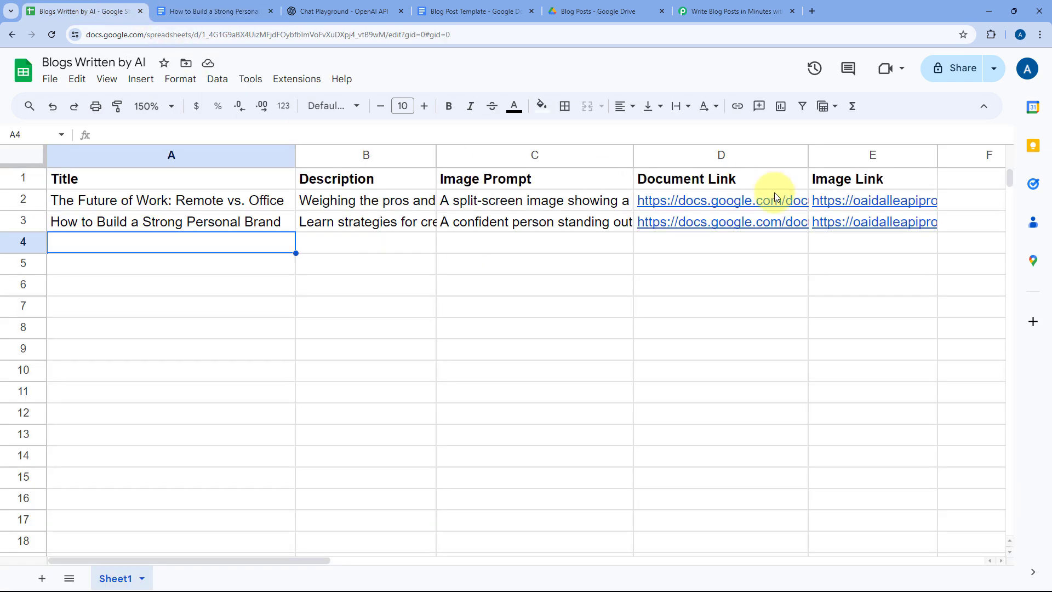
left_click(868, 226)
left_click(798, 244)
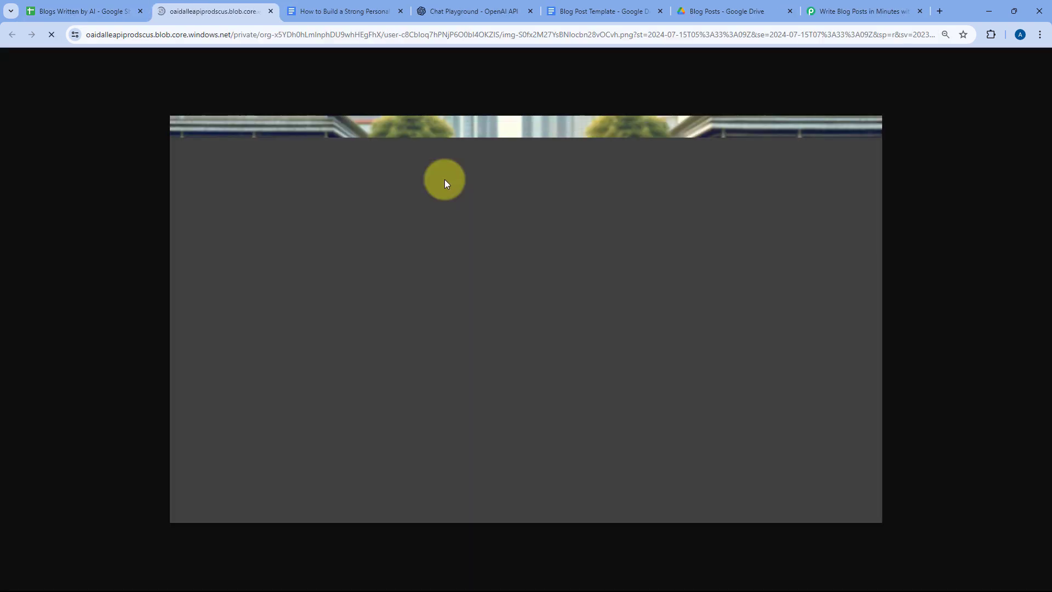
left_click(79, 6)
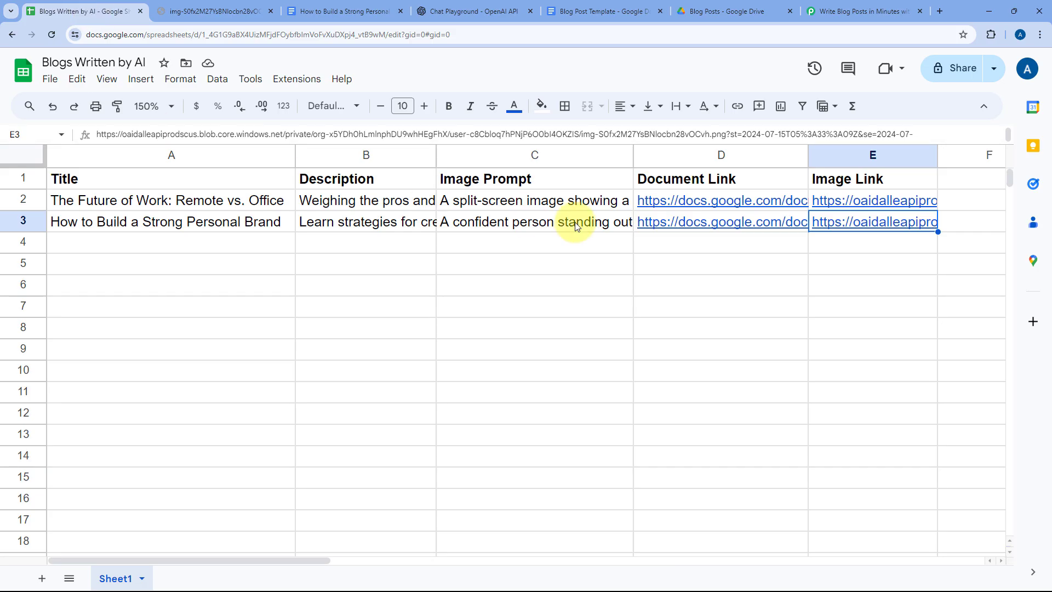
double_click(560, 221)
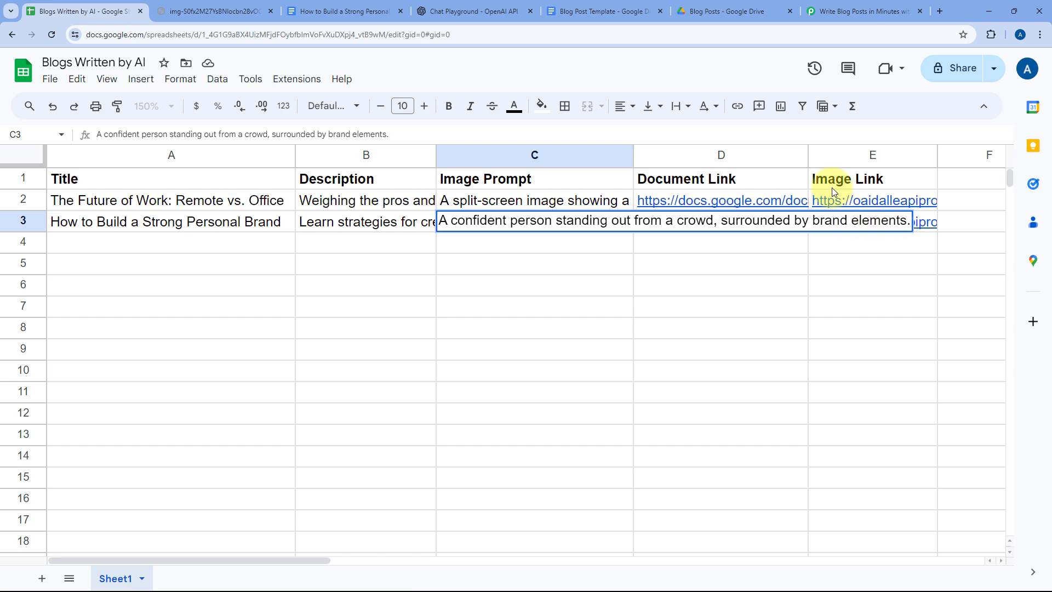
left_click(233, 11)
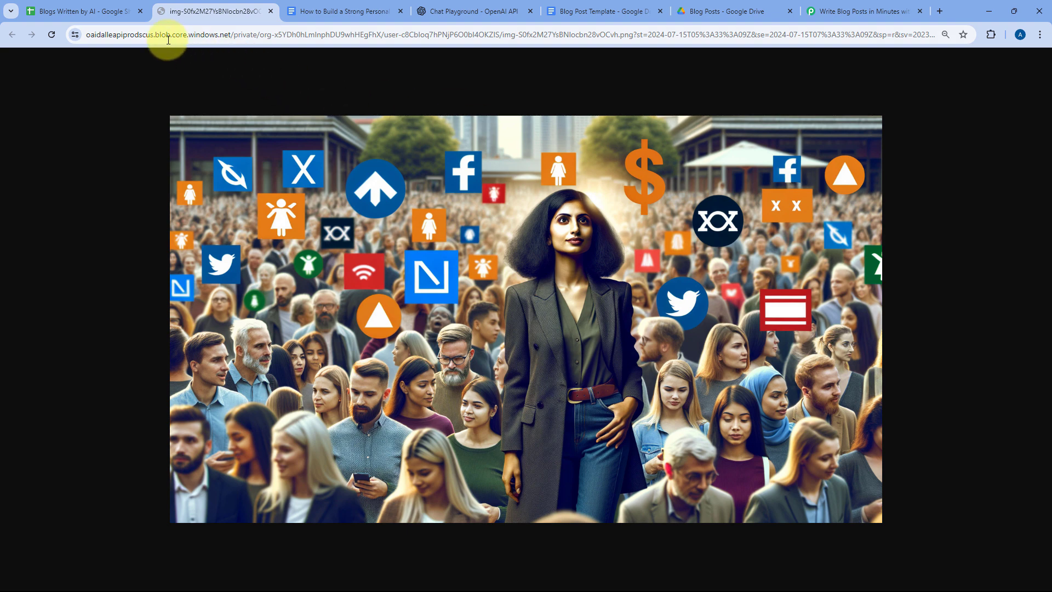
left_click(96, 19)
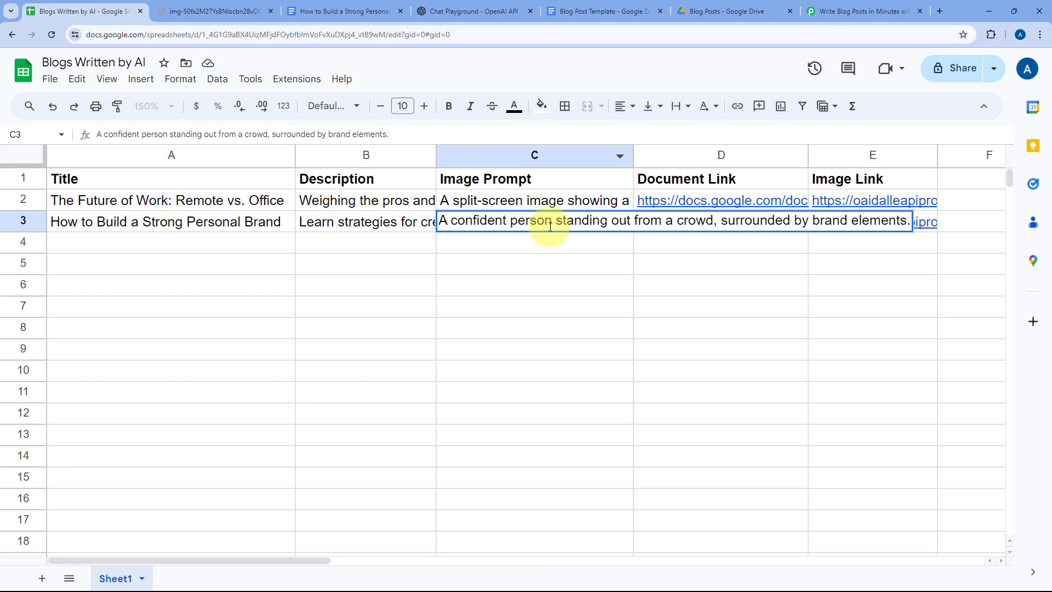
left_click(405, 235)
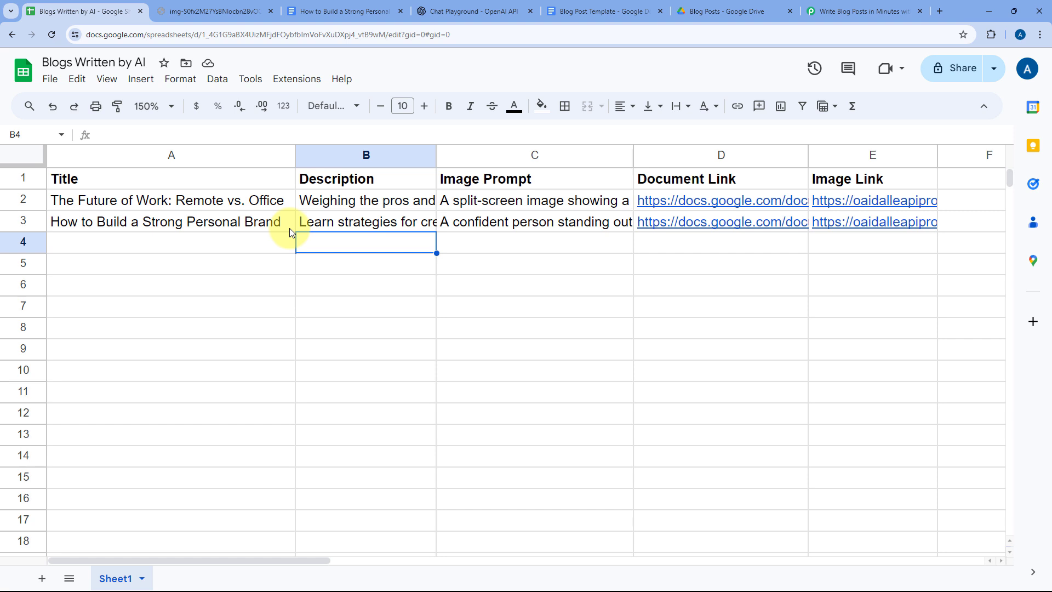
left_click(522, 250)
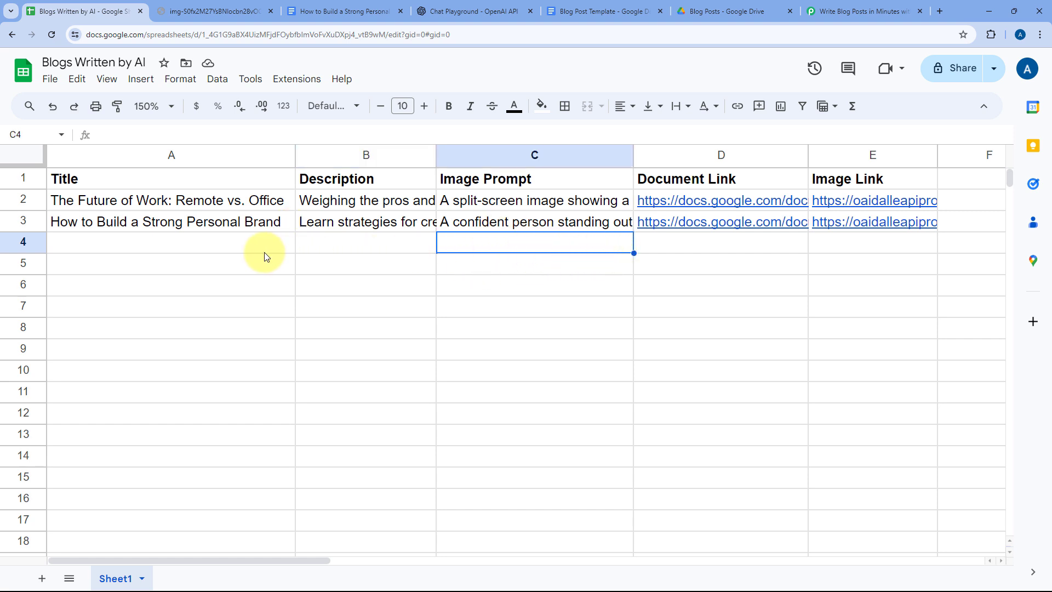
- Check the generated blog post document and the Blog Posts folder in Google Drive, and return to the sheet
left_click(331, 11)
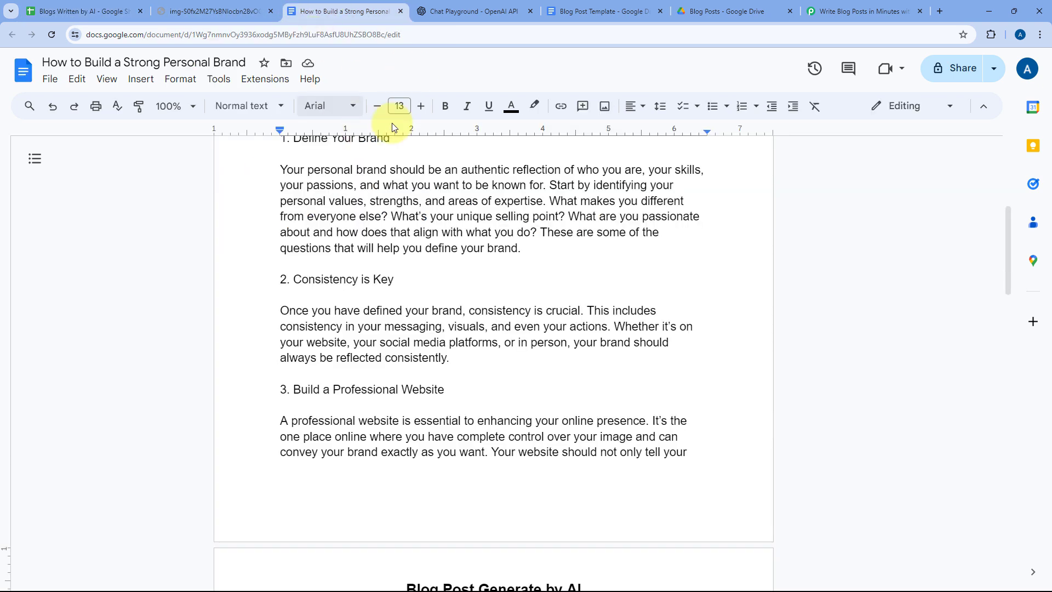
left_click(731, 11)
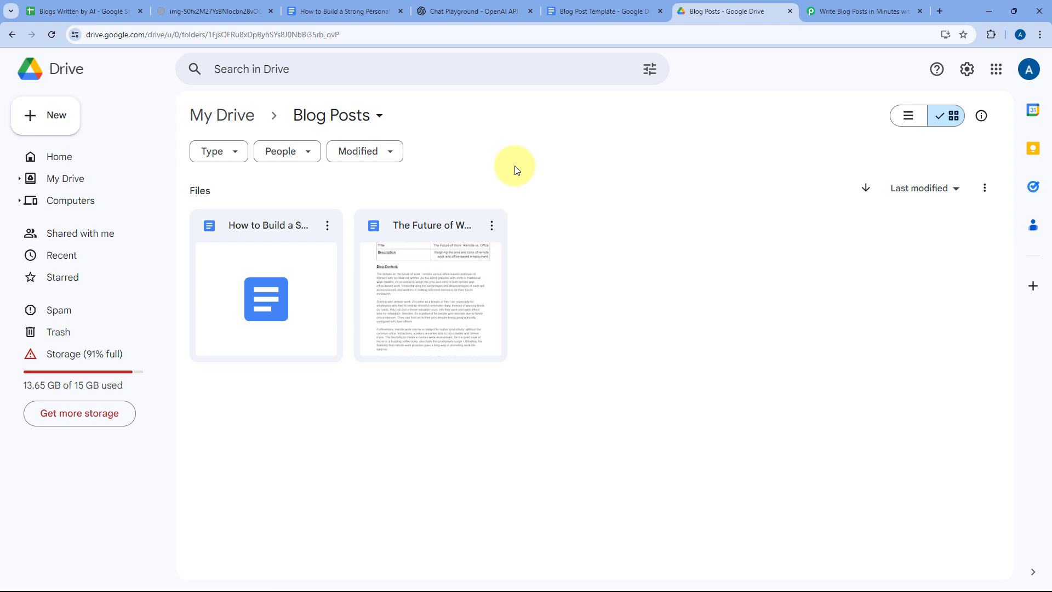
left_click(106, 11)
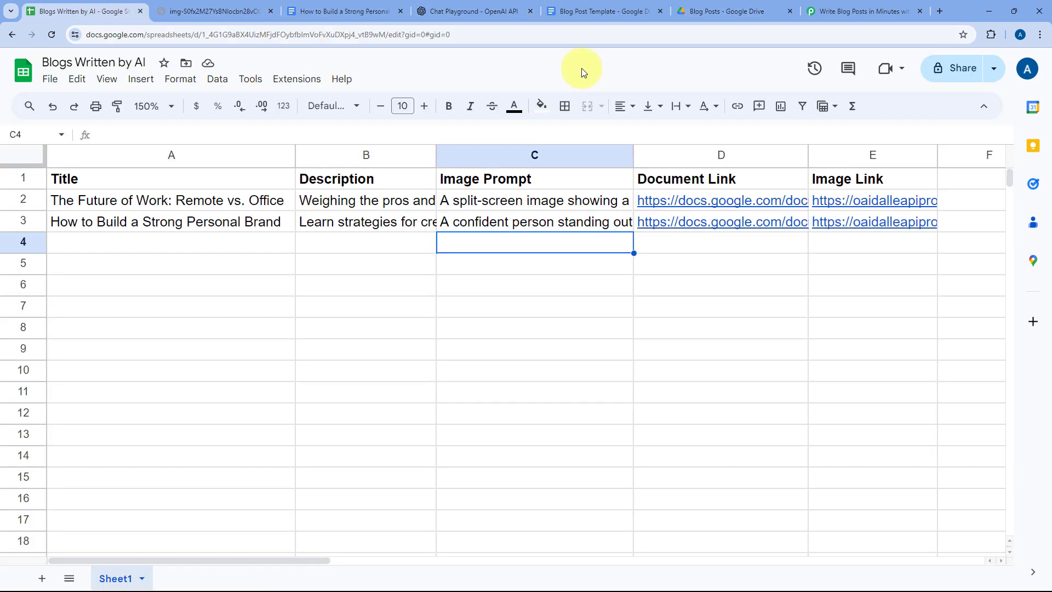
- Close the generated image and the "How to Build a Strong Personal Brand" document, and select cell A5 in the sheet
left_click(271, 11)
left_click(273, 11)
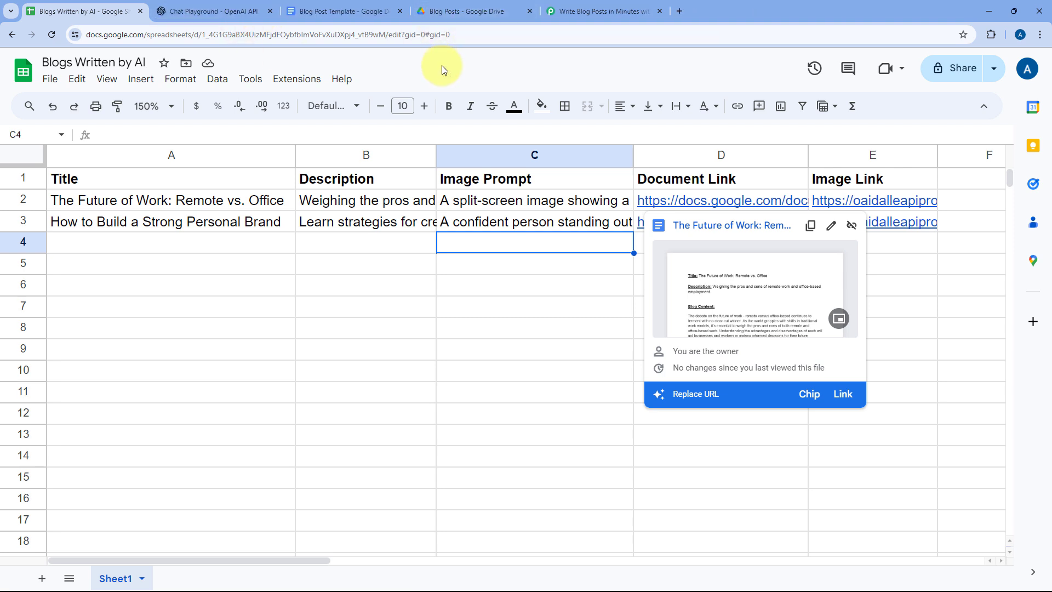
left_click(233, 262)
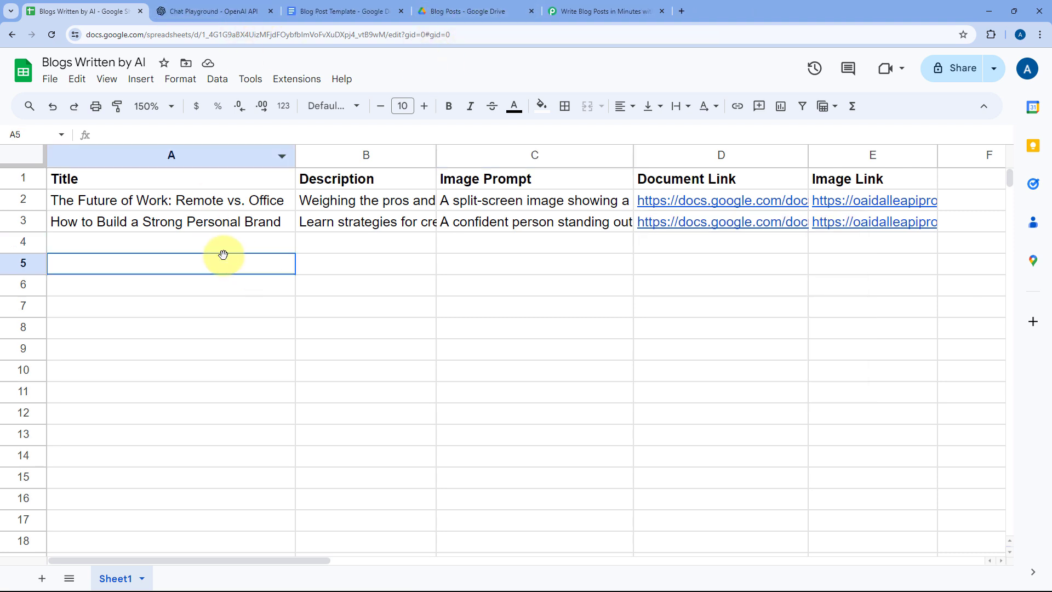
- Review the steps of the "Write Blog Posts in Minutes with AI" workflow in Pabbly Connect and compare them with the sheet's columns
left_click(585, 13)
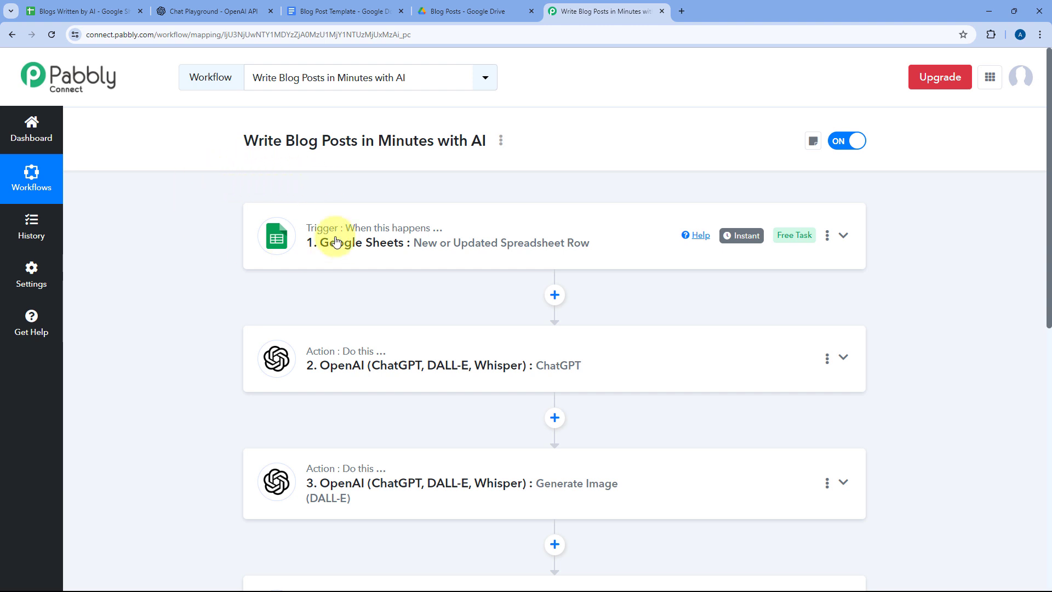
left_click(90, 11)
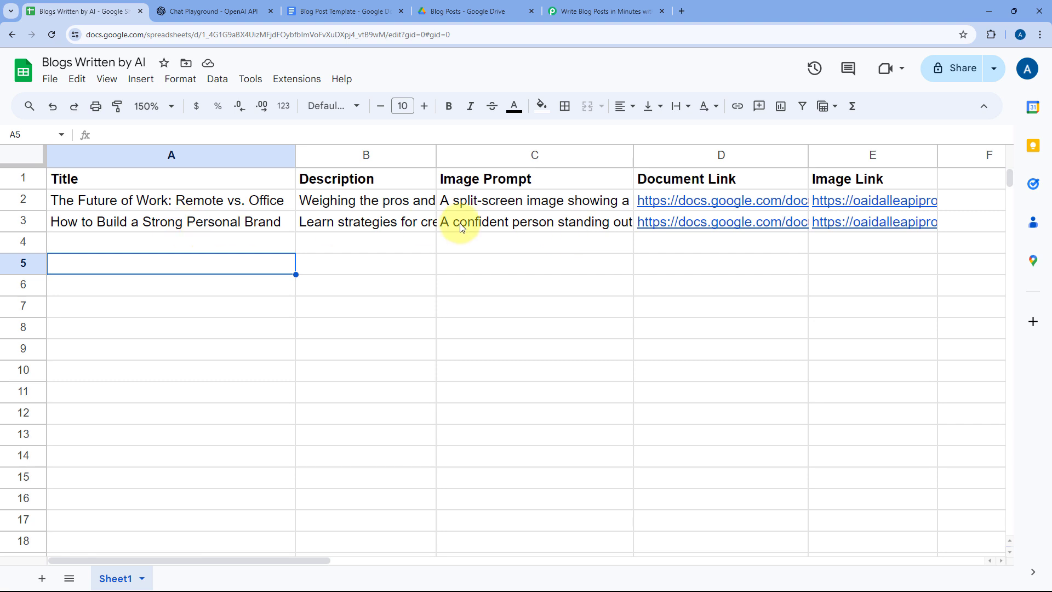
left_click(583, 12)
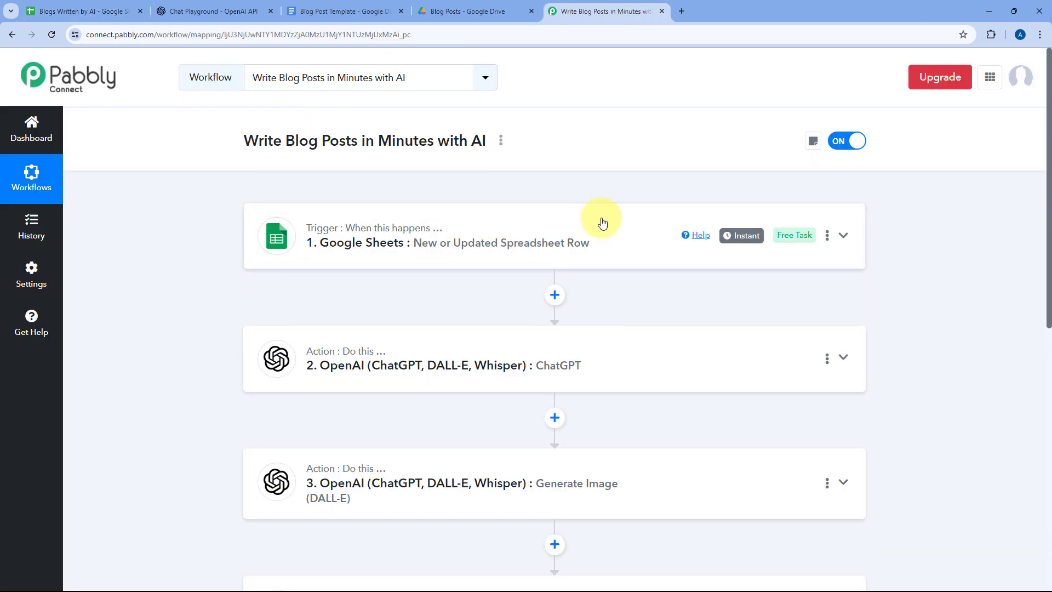
scroll(641, 226, "down", 2)
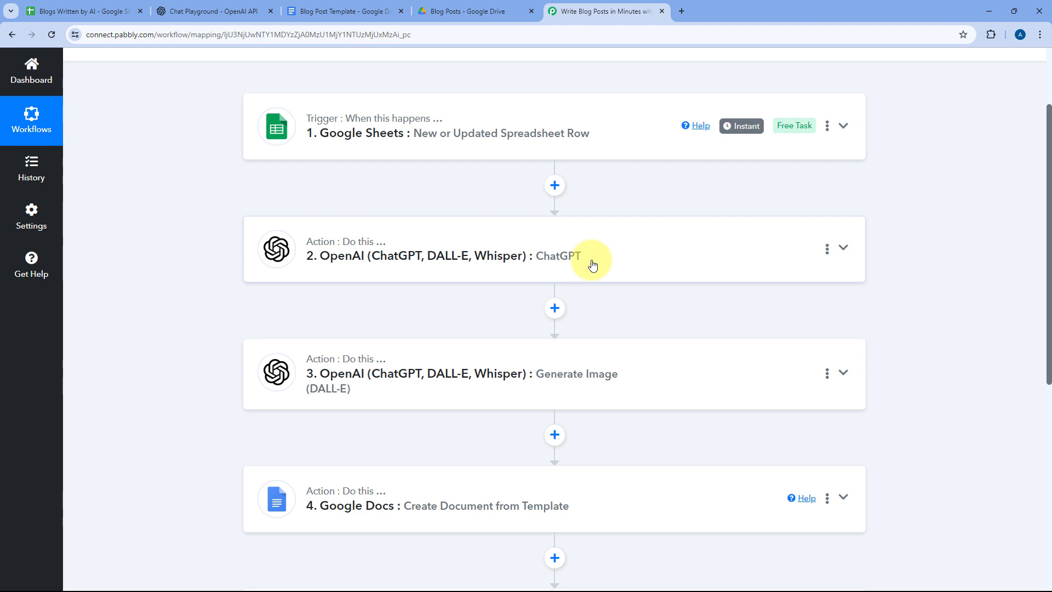
scroll(591, 249, "down", 1)
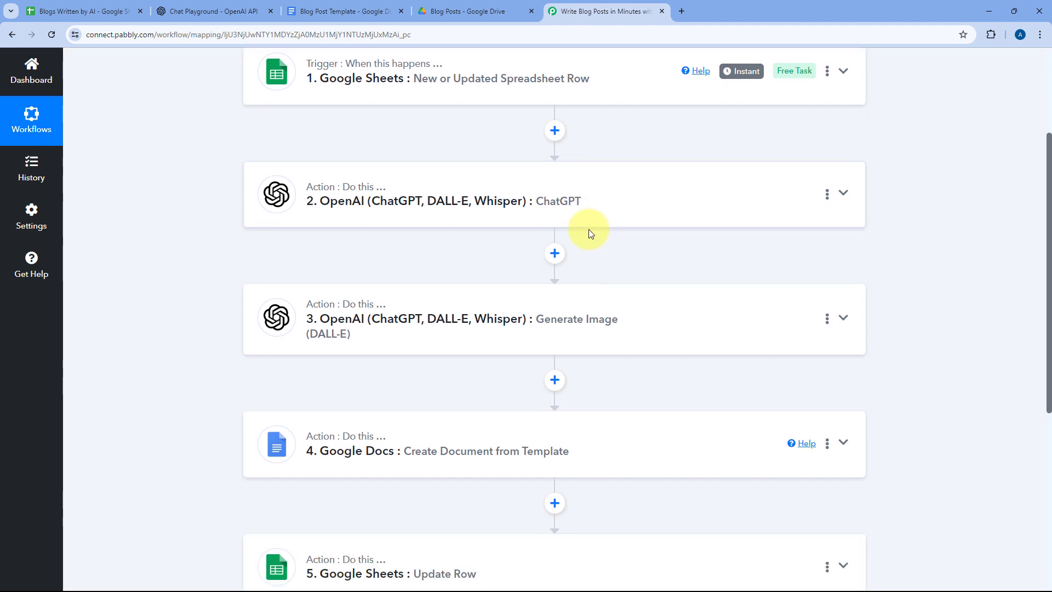
left_click(87, 11)
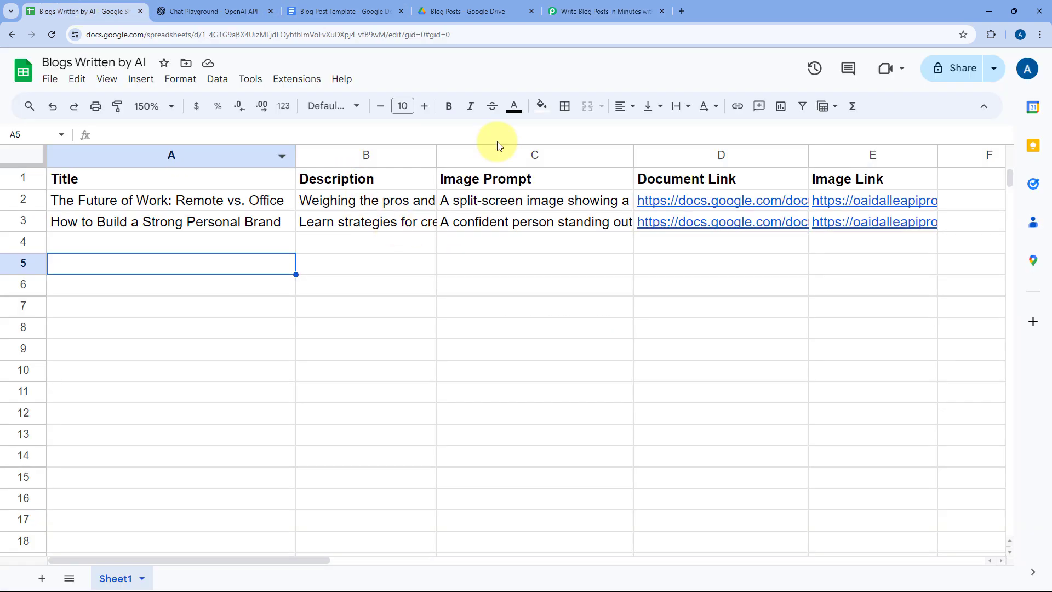
left_click(630, 7)
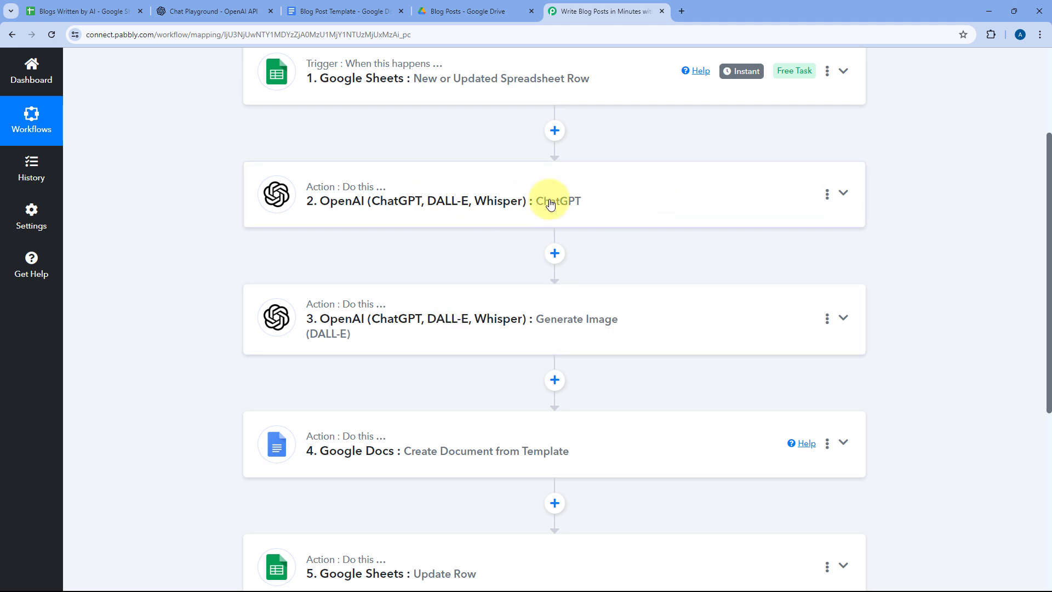
scroll(514, 251, "down", 2)
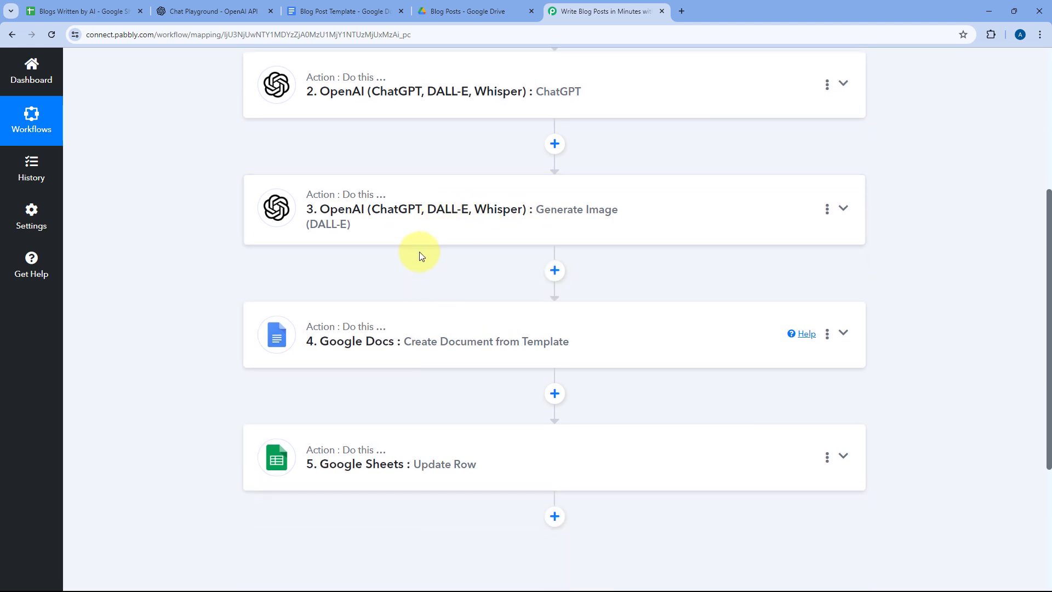
- Examine the {{Title}}, {{Description}} and {{blog_content}} placeholders in the Blog Post Template document
left_click(351, 11)
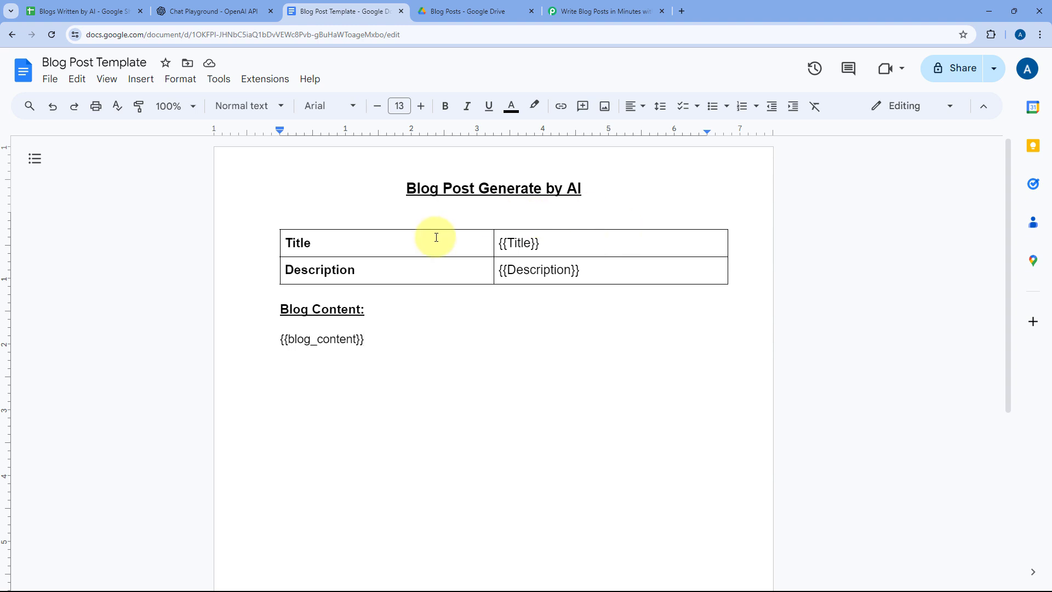
left_click_drag(566, 244, 489, 243)
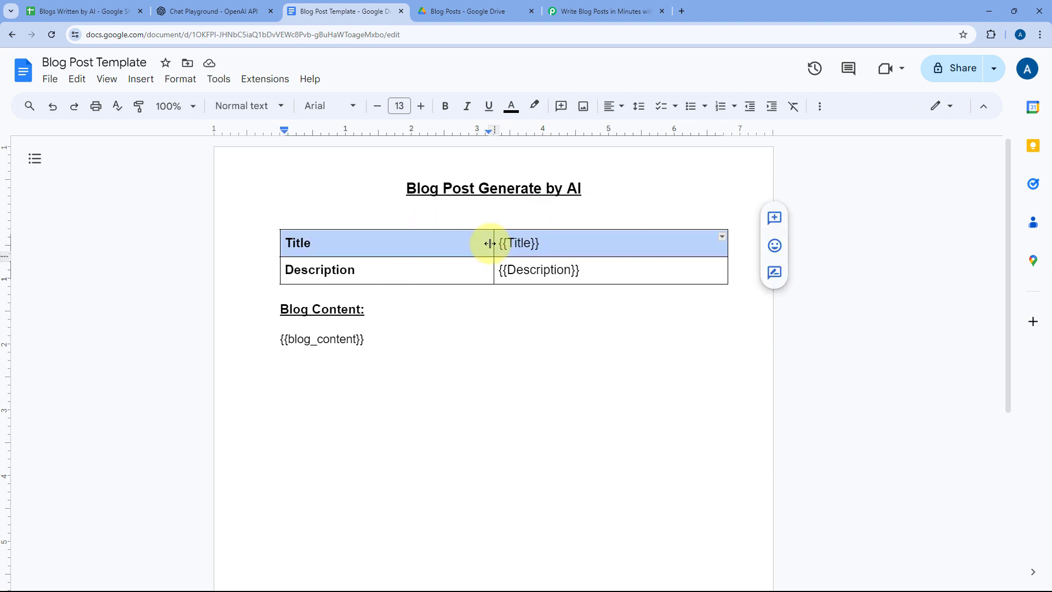
left_click_drag(608, 266, 500, 268)
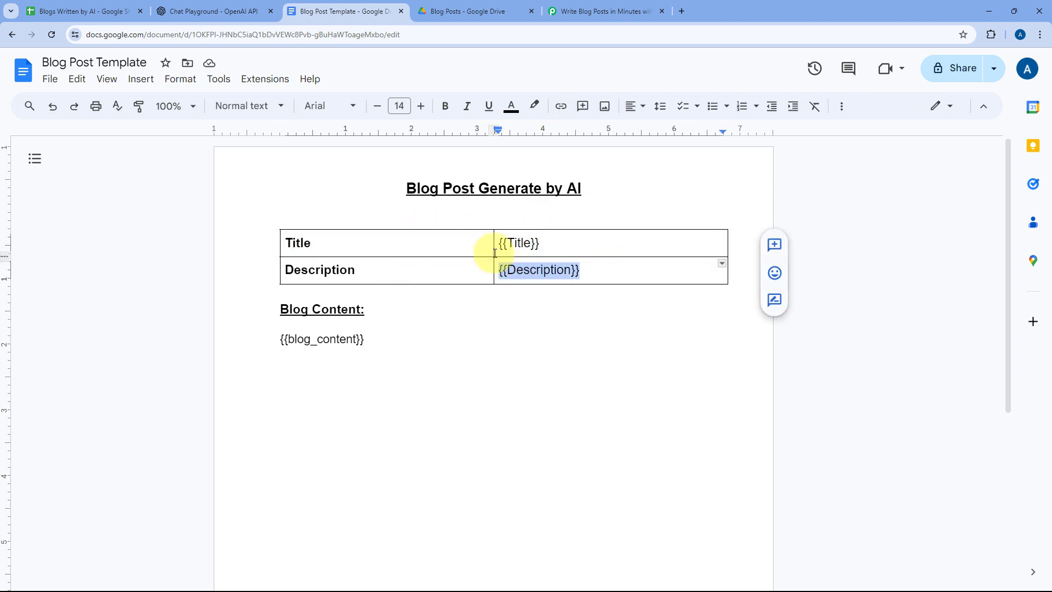
left_click_drag(366, 339, 281, 349)
left_click(373, 343)
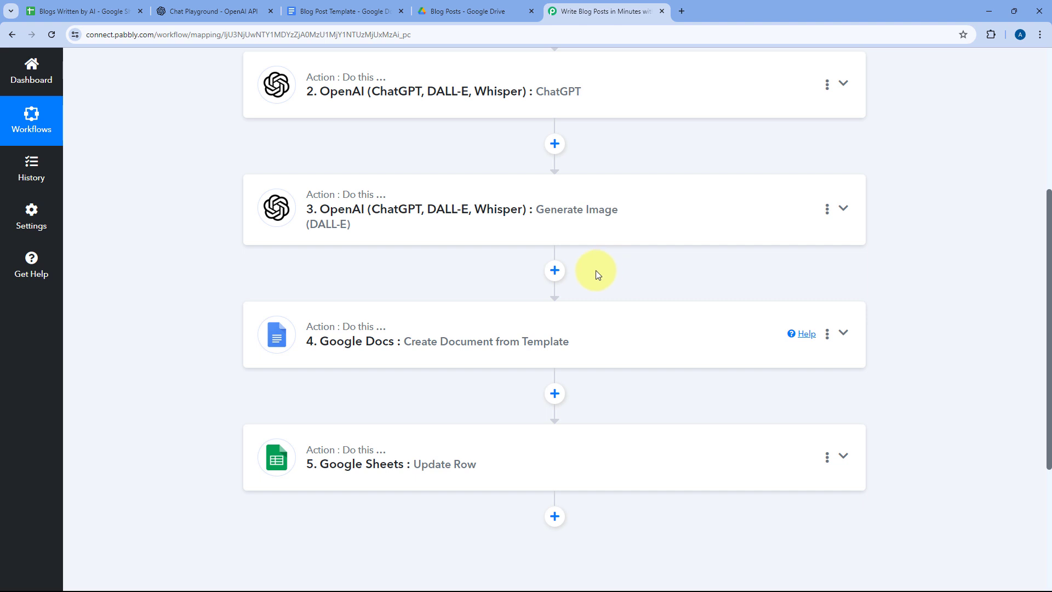
- Compare the workflow's document creation and row update actions with the Blog Posts folder, the template and the sheet's link columns
scroll(596, 271, "down", 1)
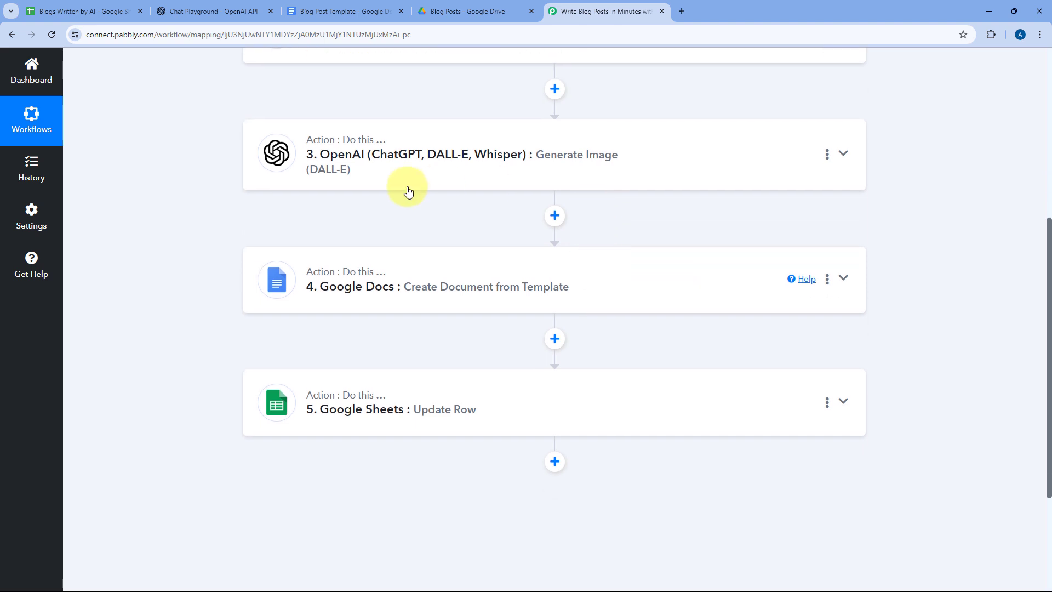
left_click(469, 8)
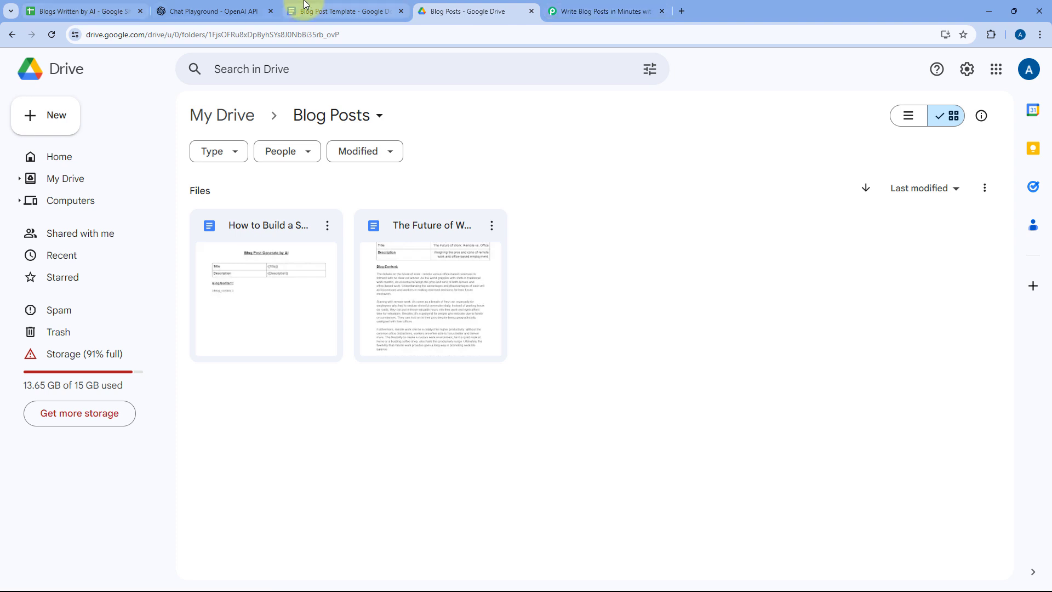
left_click(371, 11)
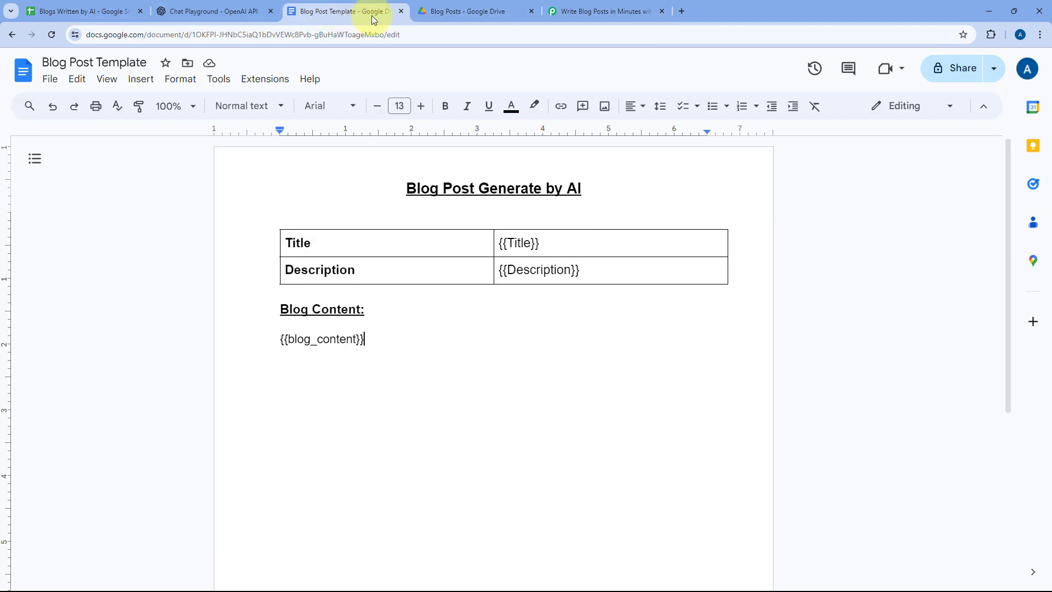
left_click(621, 6)
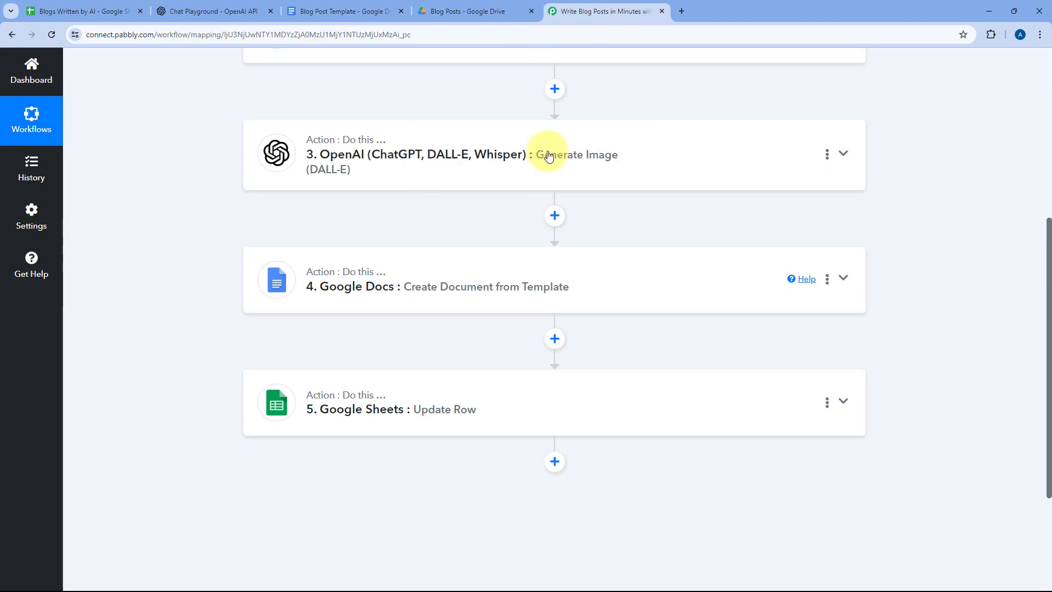
left_click(134, 10)
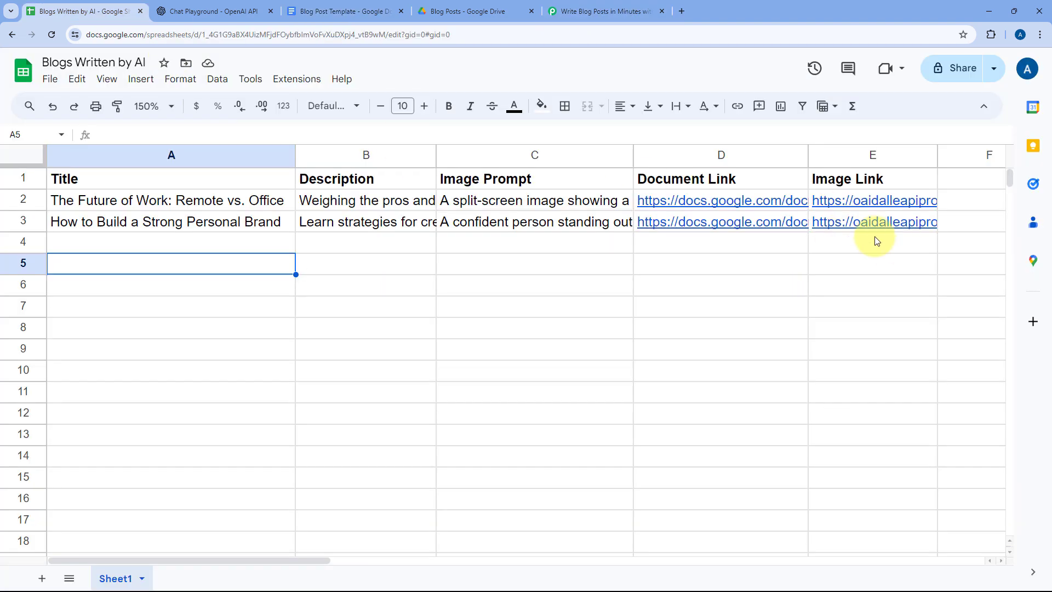
left_click(569, 10)
scroll(624, 186, "up", 6)
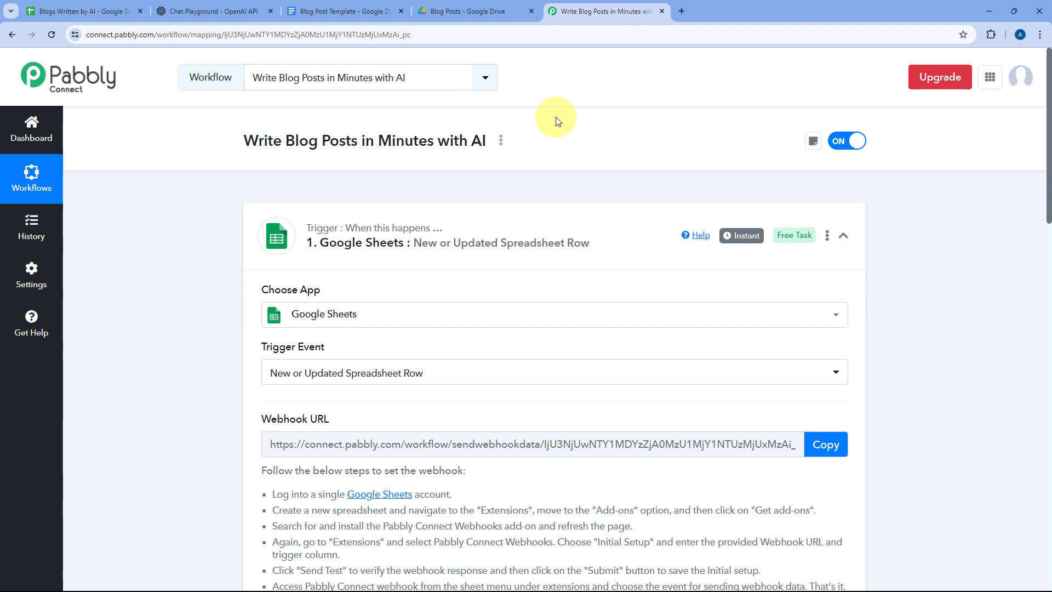
- Clear the "How to Build a Strong Personal Brand" entry from columns A to E of row 3 in the sheet
left_click(73, 8)
left_click_drag(153, 224, 863, 220)
key("Delete")
left_click(222, 228)
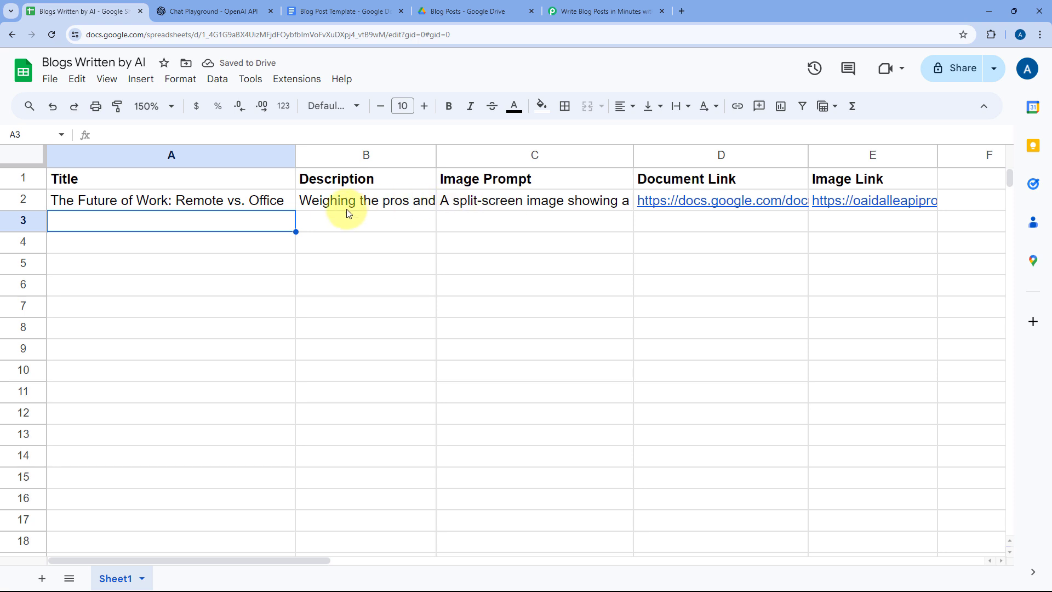
- Delete both generated blog documents from the Blog Posts folder in Google Drive
left_click(478, 11)
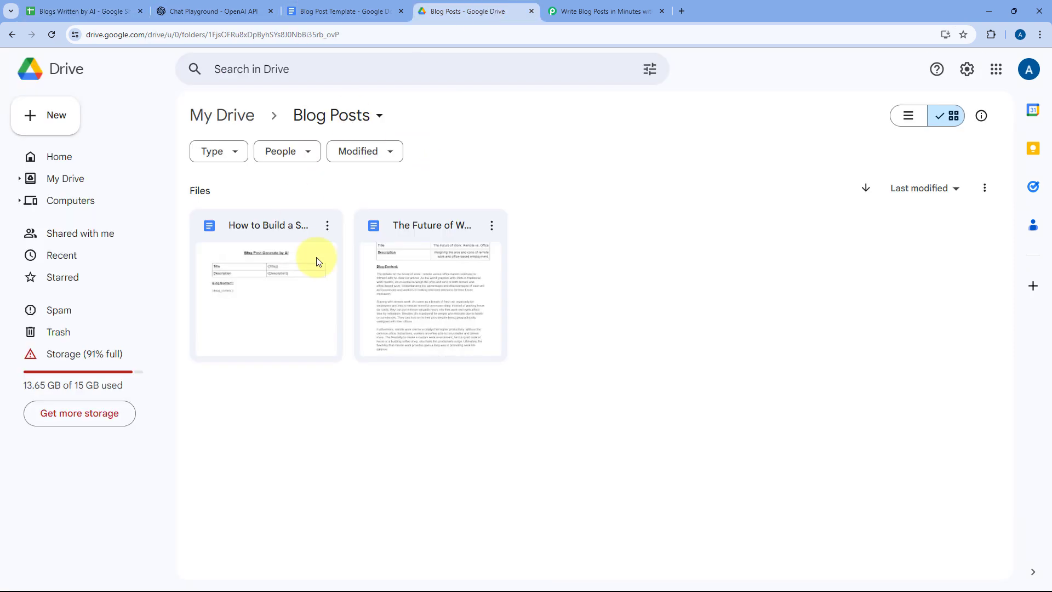
left_click_drag(596, 286, 269, 285)
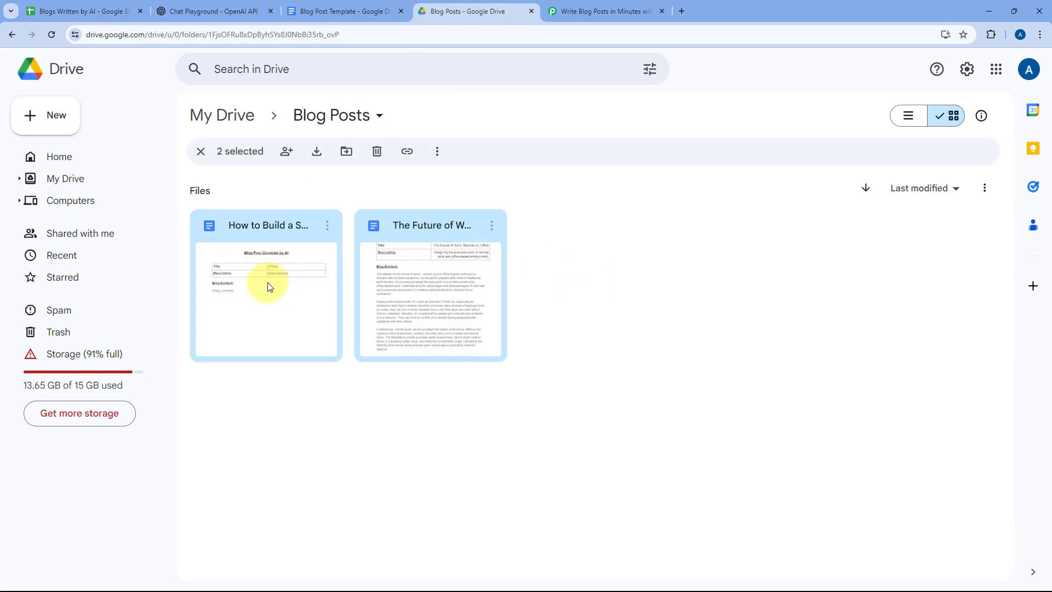
key("Delete")
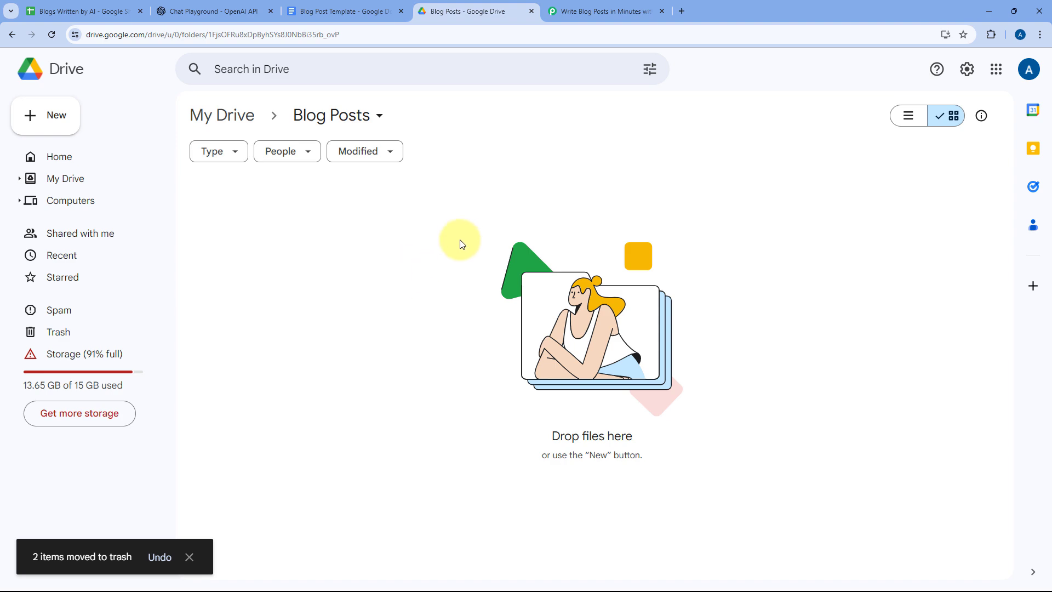
- Open the Pabbly Connect dashboard in a new tab and close the "Write Blog Posts in Minutes with AI" workflow
left_click(567, 11)
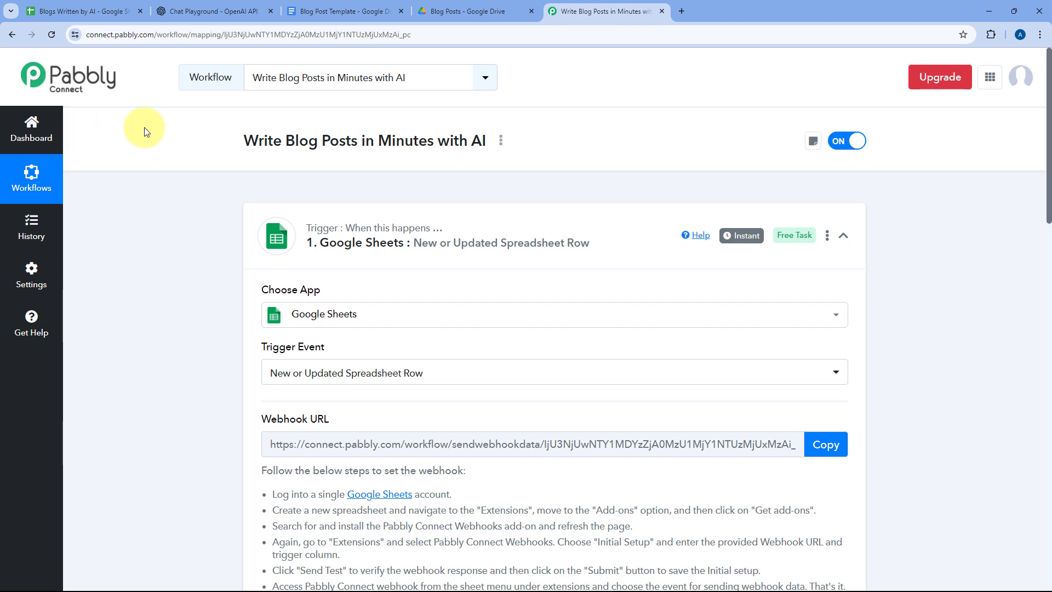
left_click(45, 126, "ctrl")
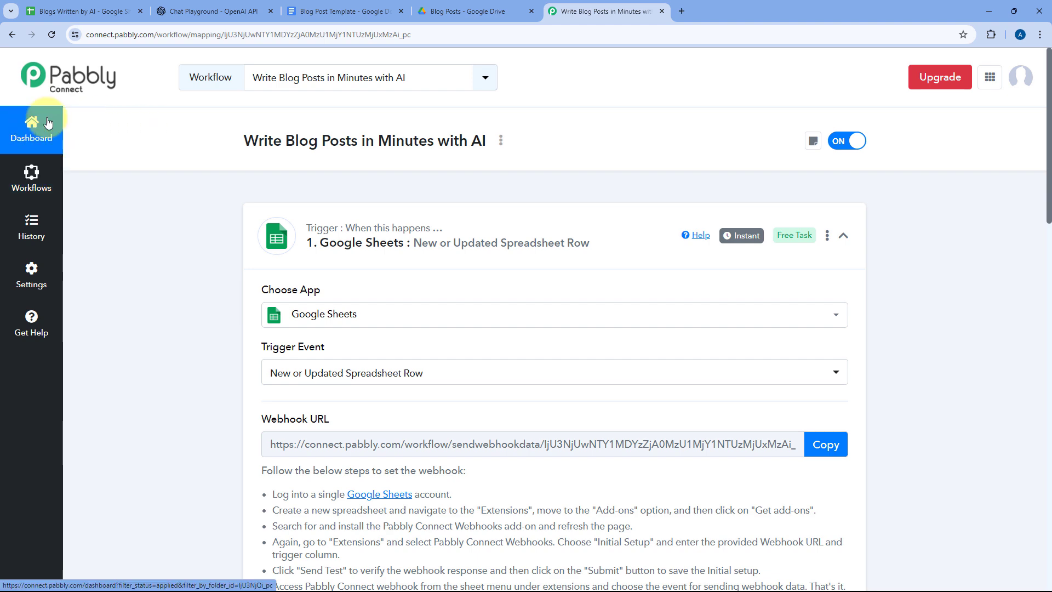
left_click(661, 11)
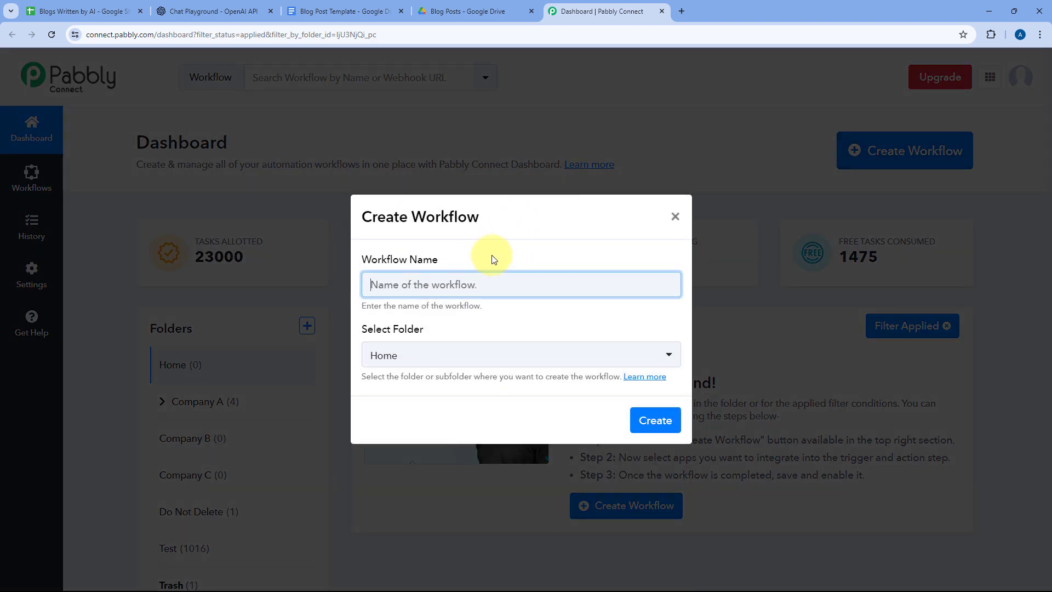
- Create a workflow named "Google Sheets to OpenAI to Google Doc" in the Home folder
type("Google Sheets t")
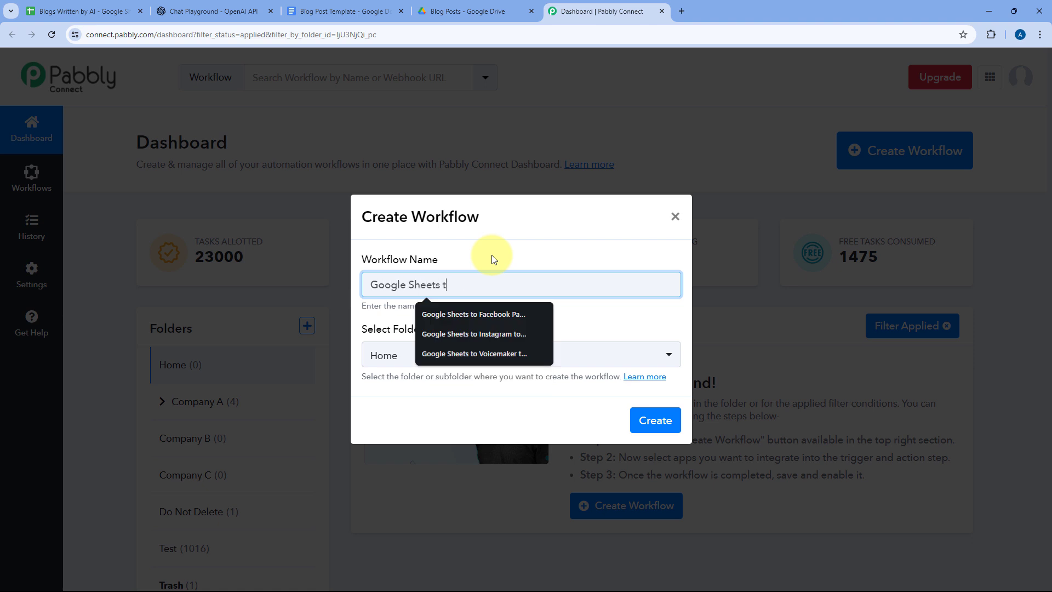
type("o OpenAI to Google Doc")
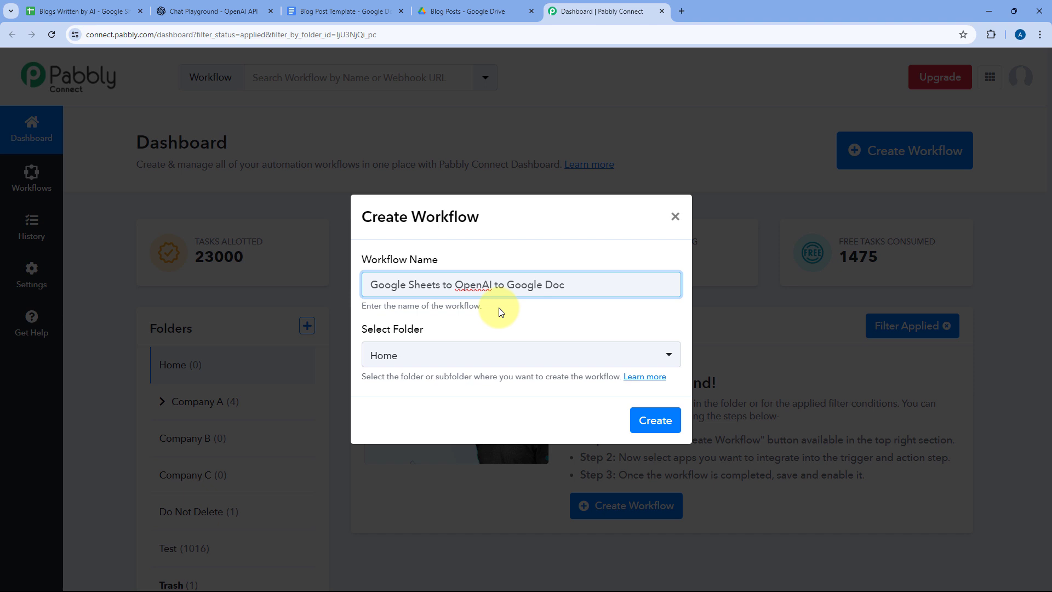
left_click(529, 355)
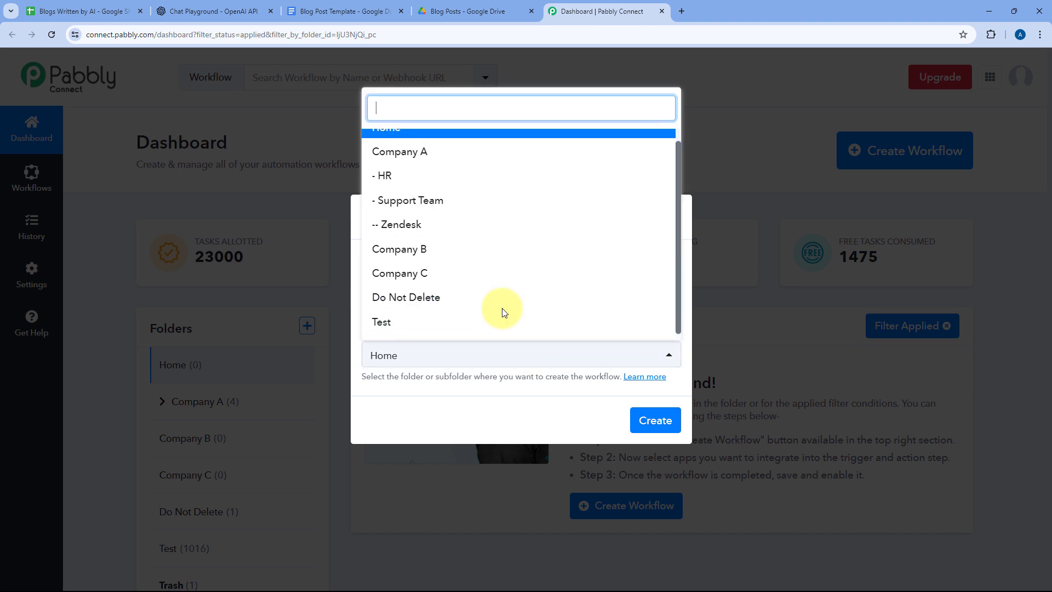
left_click(468, 145)
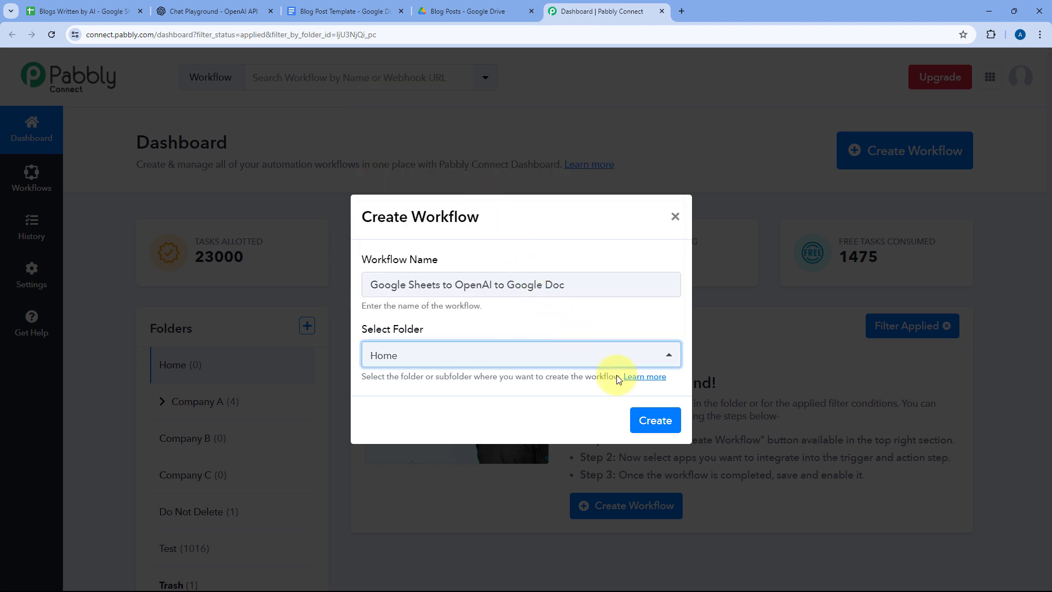
left_click(643, 419)
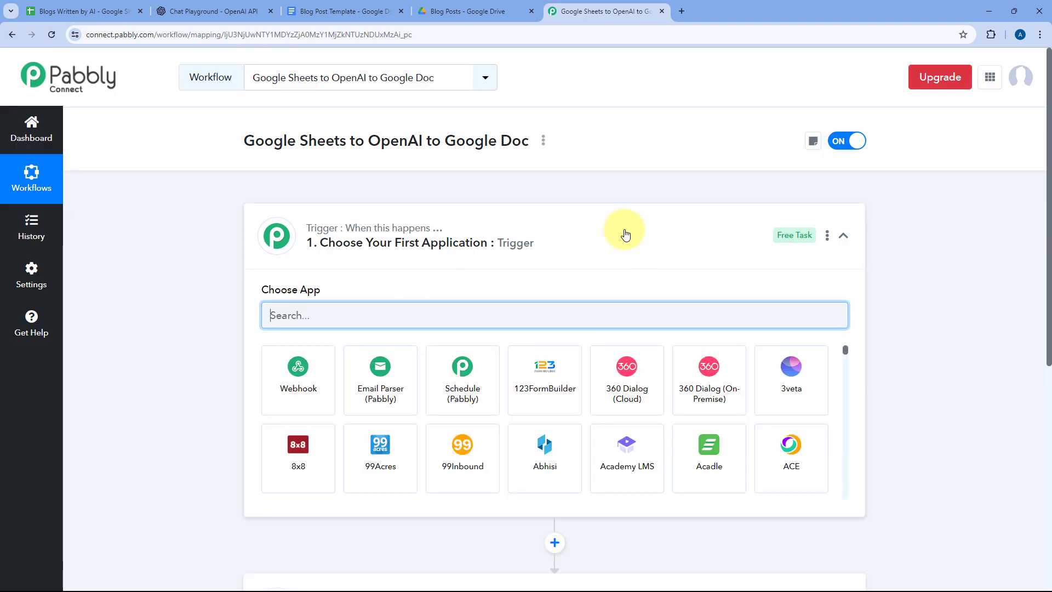
- Look over the new workflow's trigger and action steps, and expand the trigger to show its app choices
left_click(627, 229)
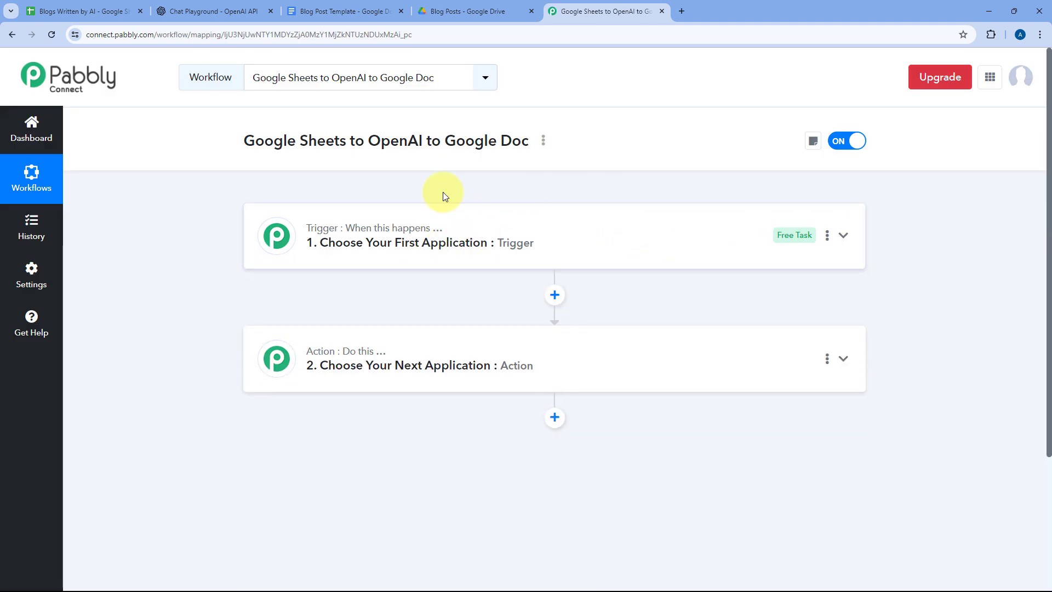
scroll(216, 232, "down", 1)
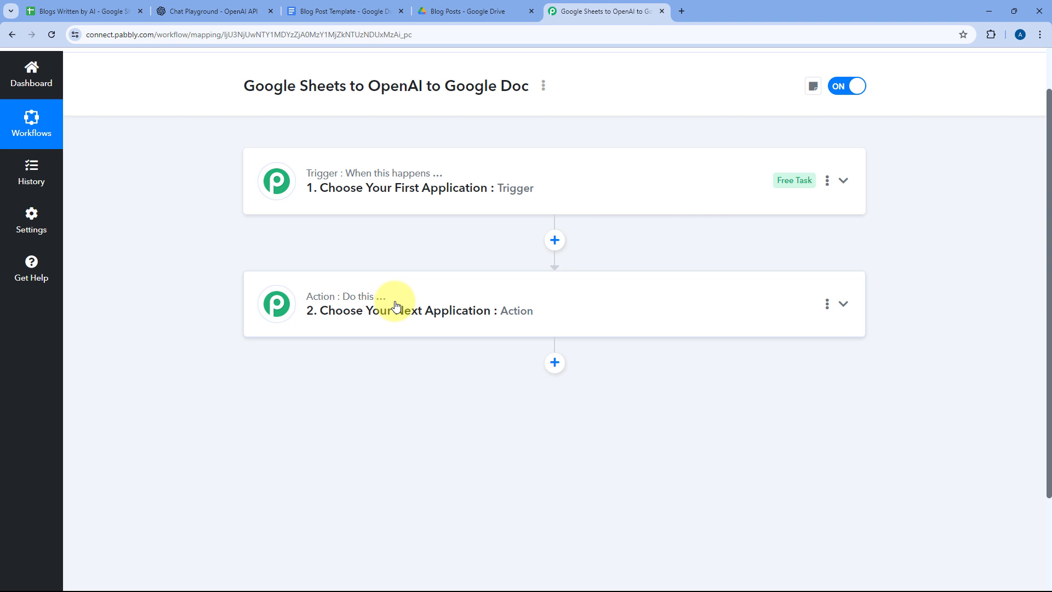
left_click(546, 172)
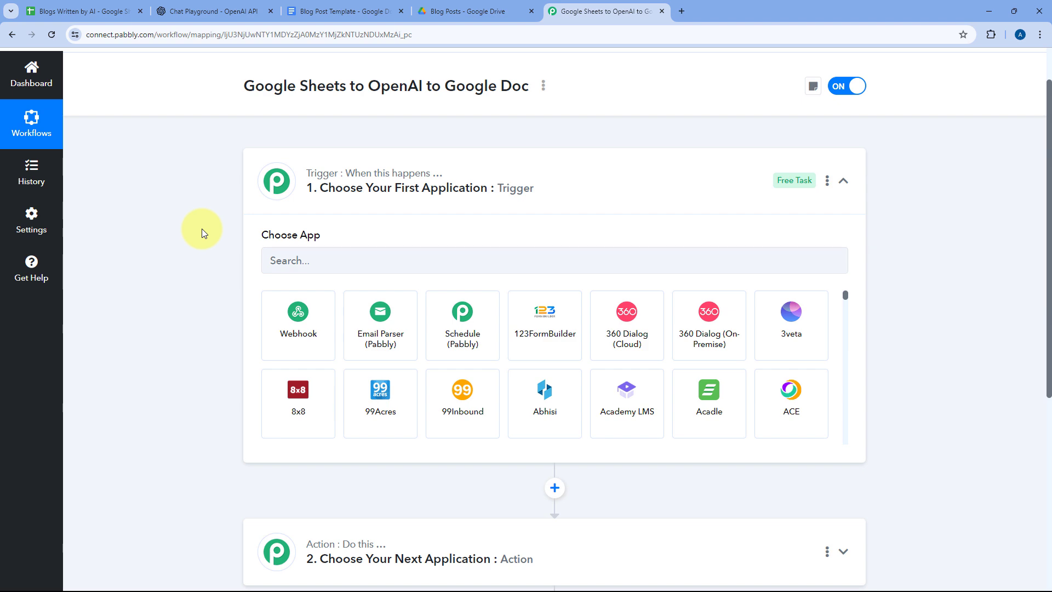
- Check the "Blogs Written by AI" sheet as the source for the workflow's trigger
left_click(83, 11)
left_click(618, 8)
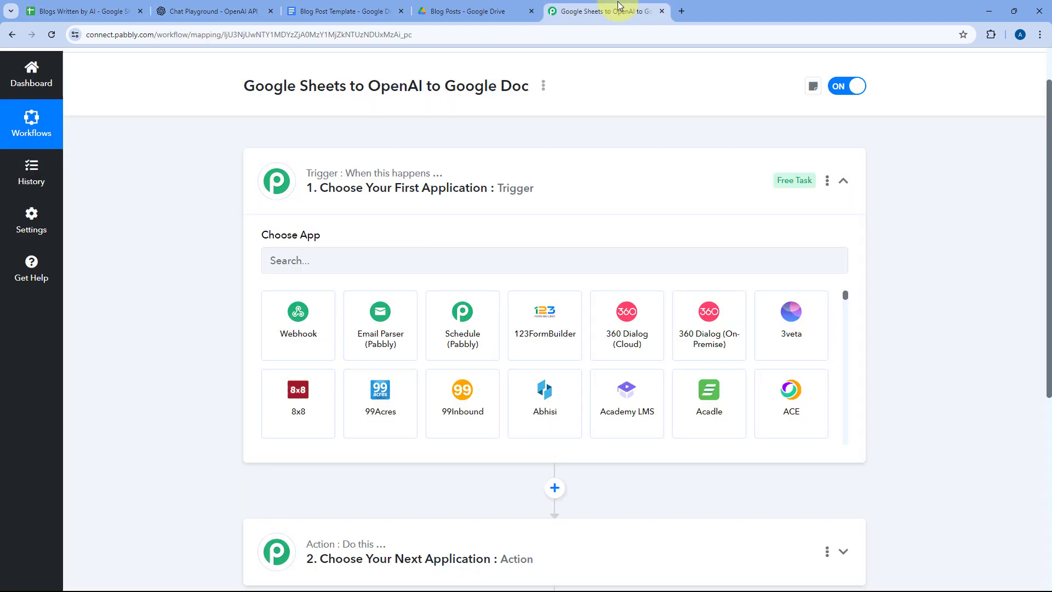
left_click(83, 11)
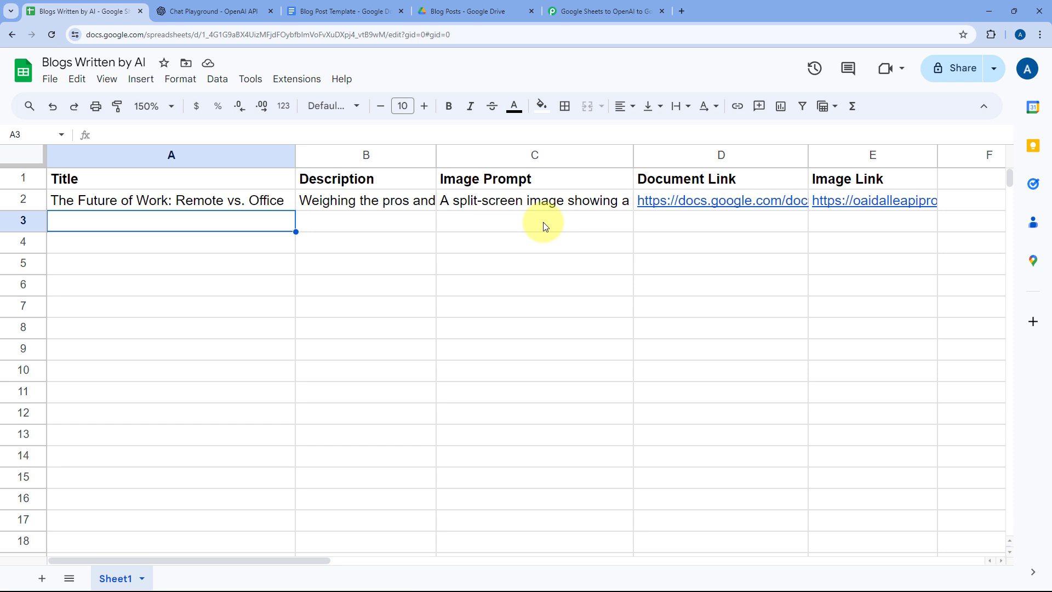
- Set the workflow's trigger to Google Sheets with the New or Updated Spreadsheet Row event
left_click(617, 4)
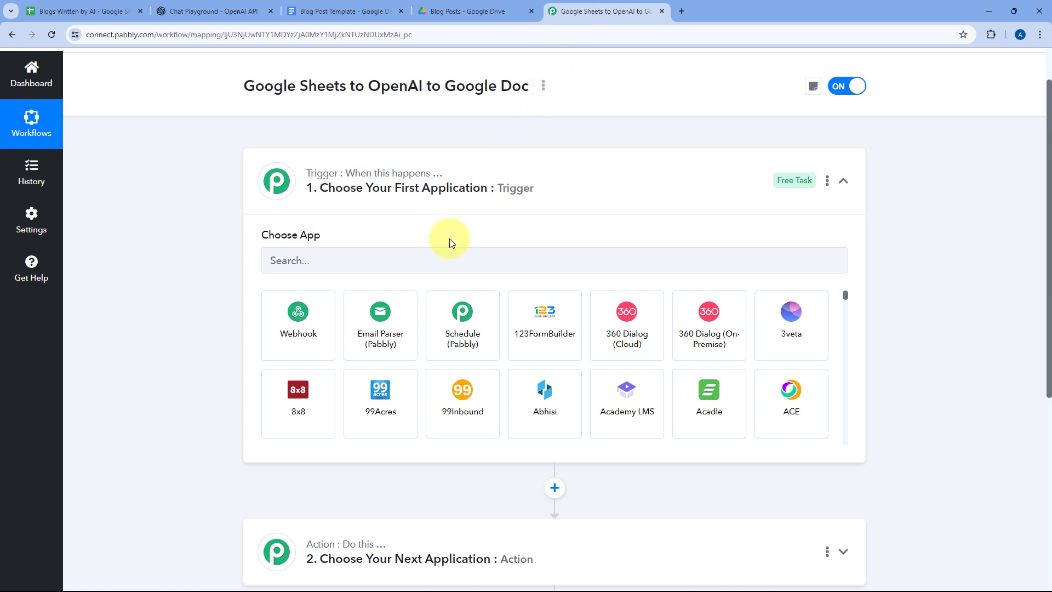
left_click(420, 256)
type("Gogle Sheets")
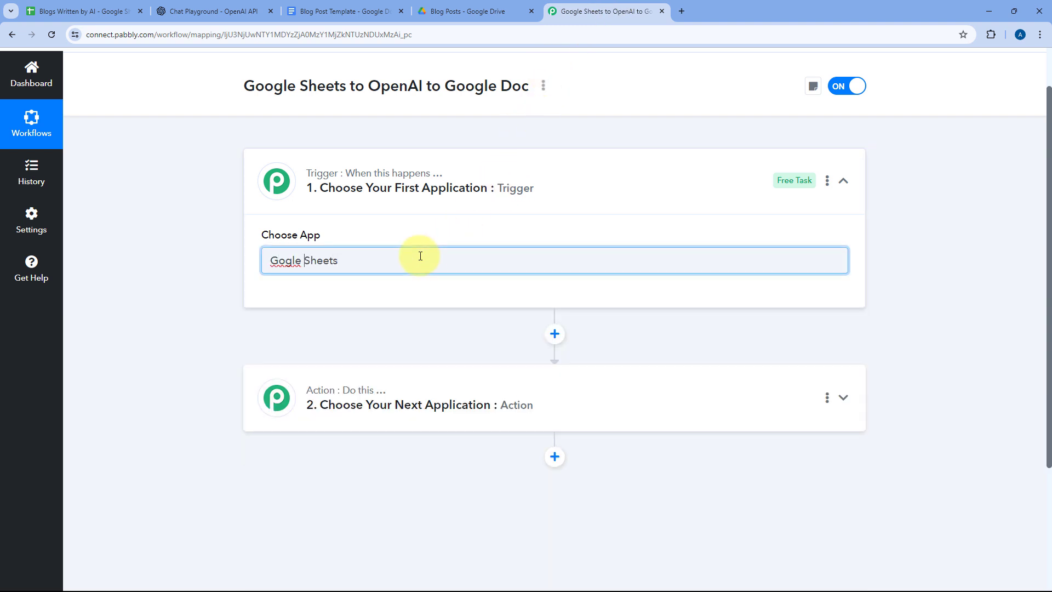
type("o")
left_click(306, 338)
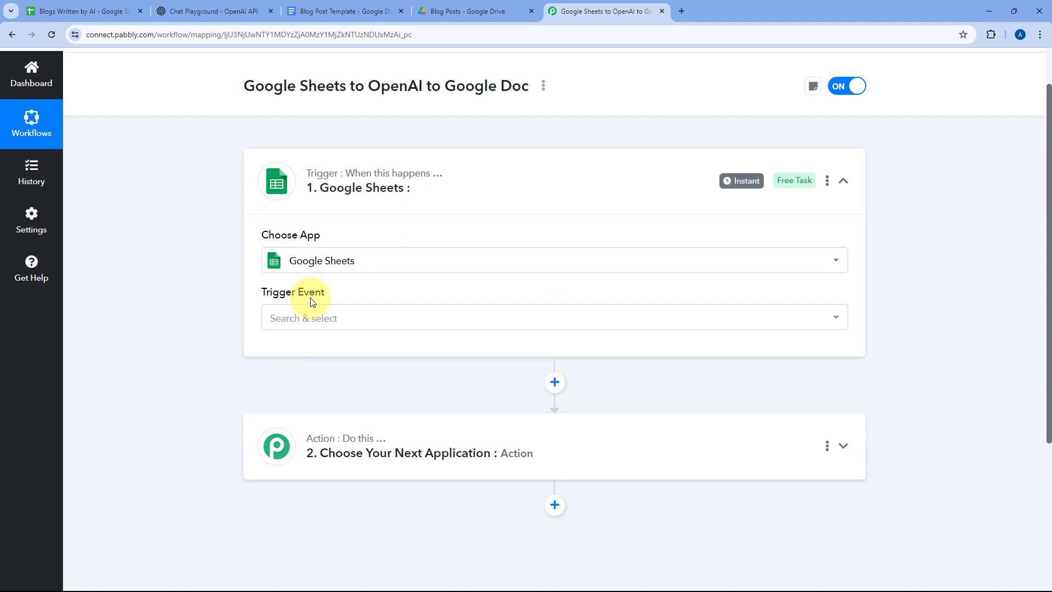
left_click(328, 327)
scroll(170, 323, "down", 2)
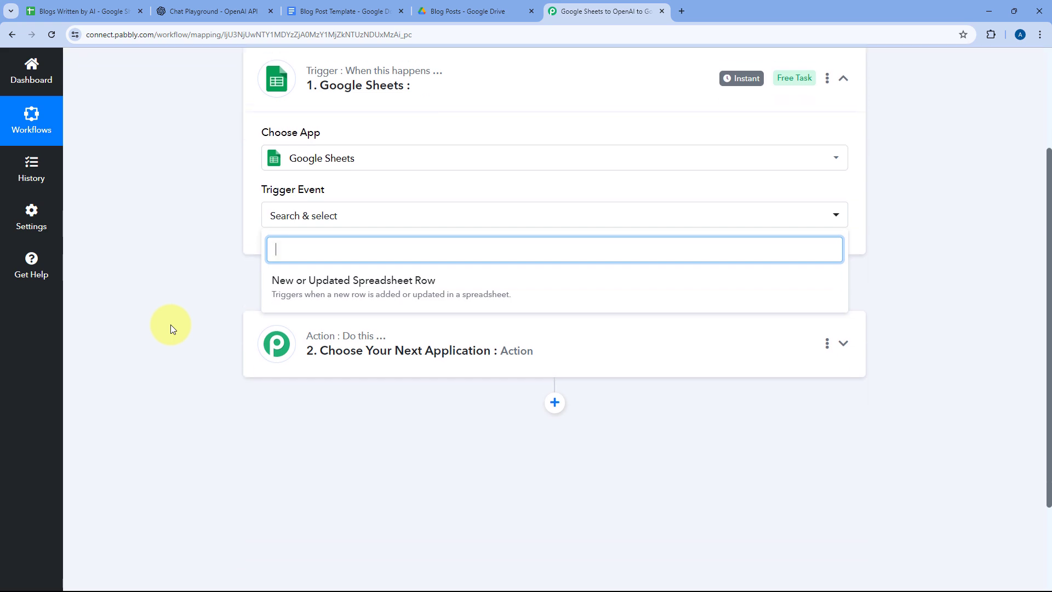
left_click(404, 282)
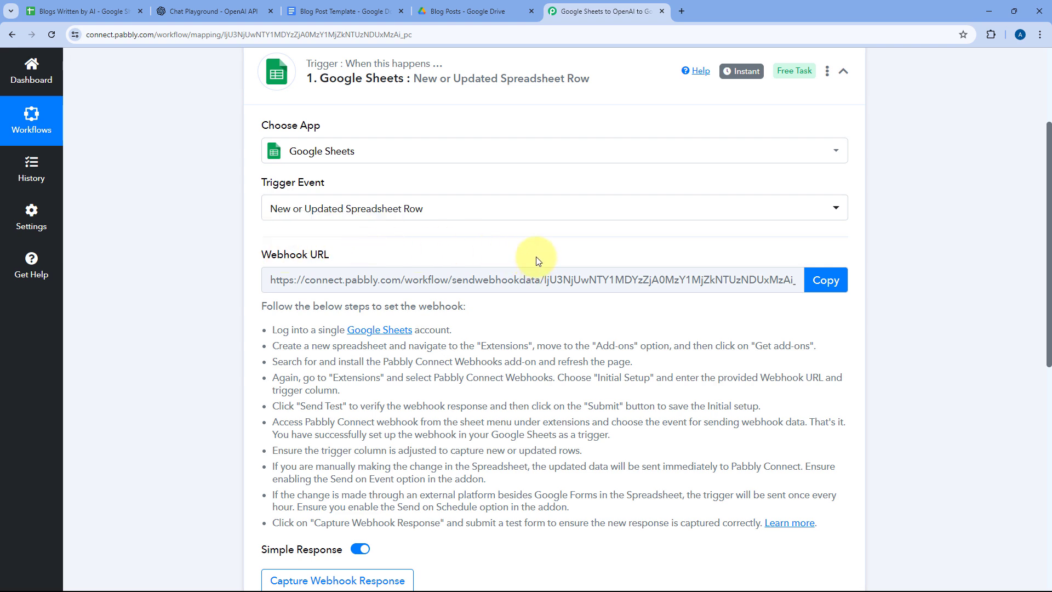
- Review the trigger's webhook setup instructions and copy its webhook URL
scroll(618, 224, "down", 1)
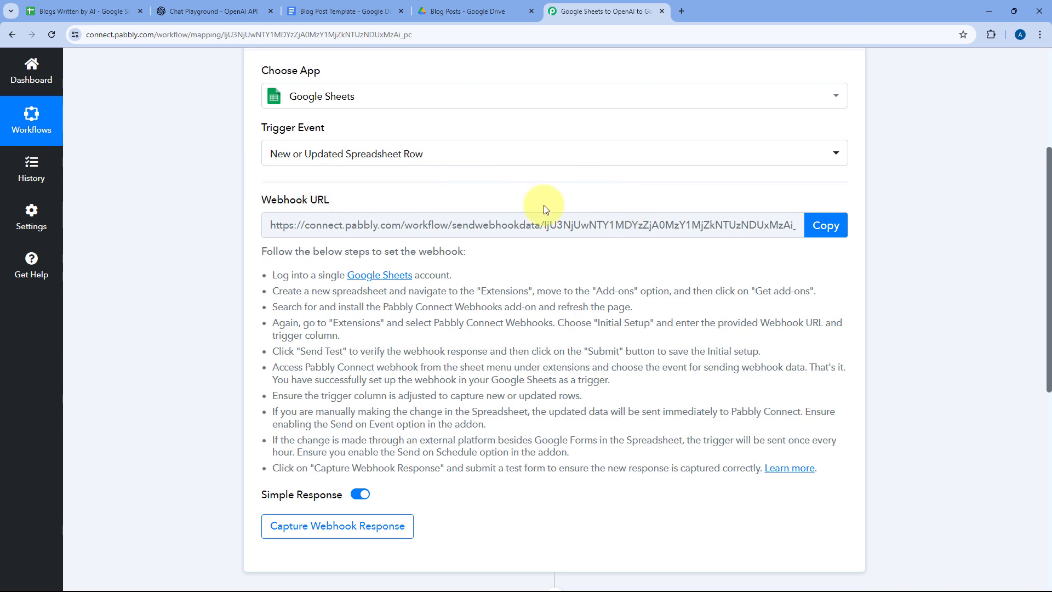
left_click_drag(261, 255, 844, 472)
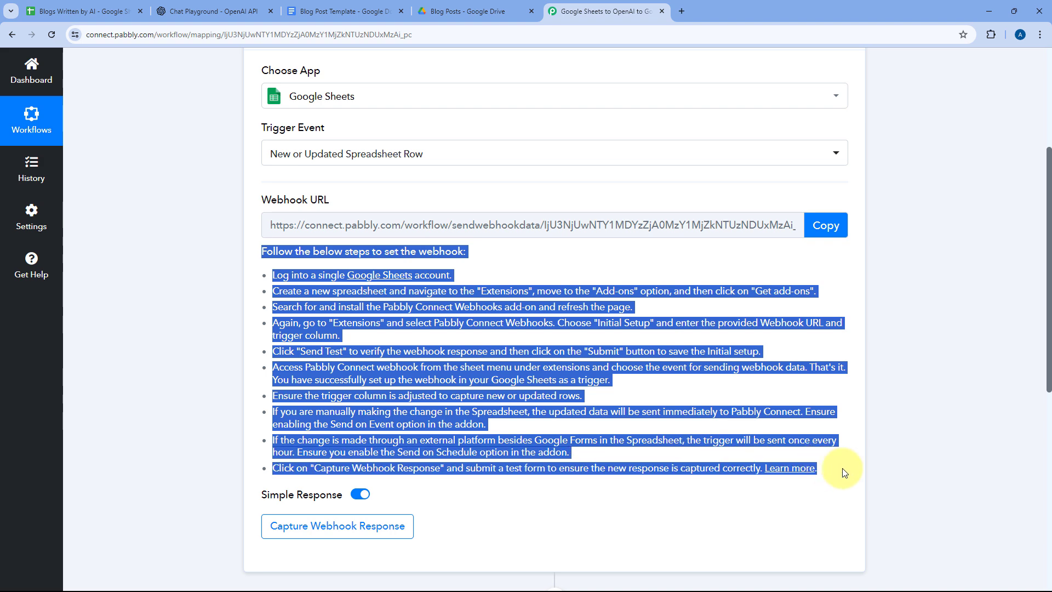
left_click(844, 473)
left_click(831, 225)
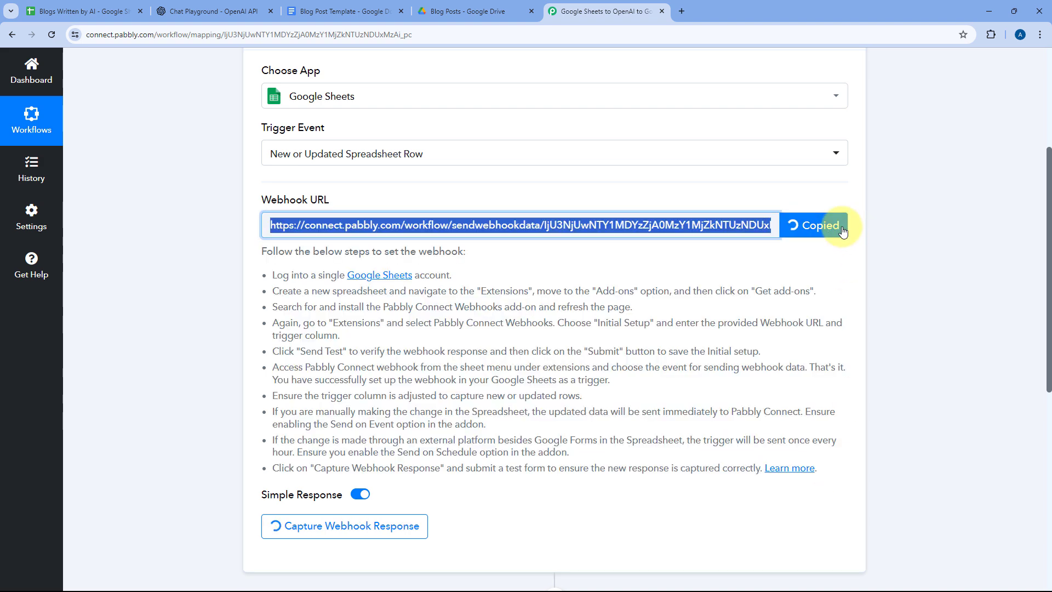
- Search the Google Workspace Marketplace from the "Blogs Written by AI" sheet for the Pabbly Connect Webhooks add-on, and close the marketplace
left_click(99, 11)
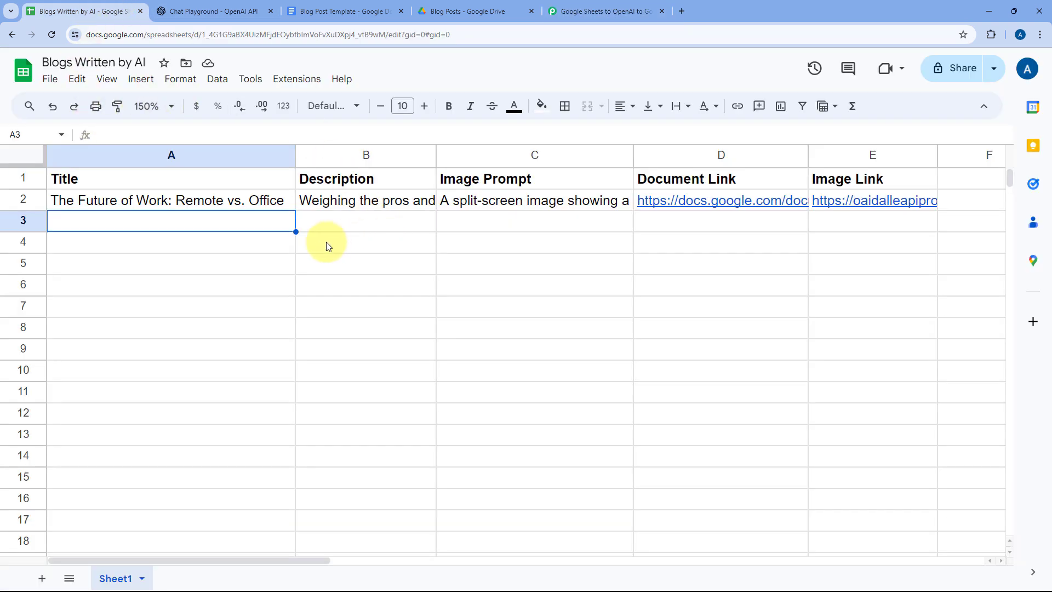
left_click(281, 78)
mouse_move(453, 106)
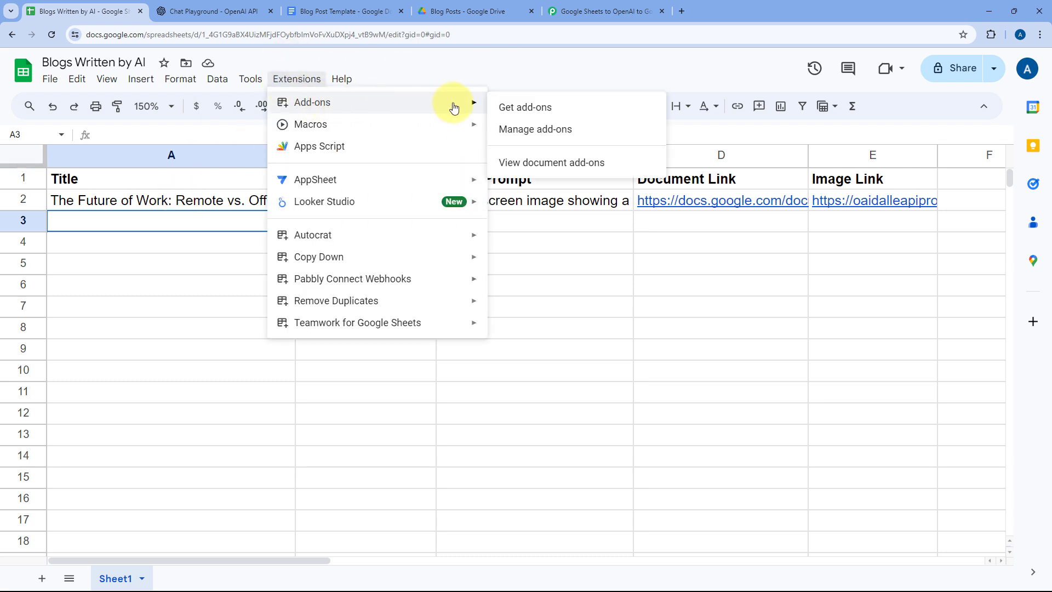
left_click(511, 108)
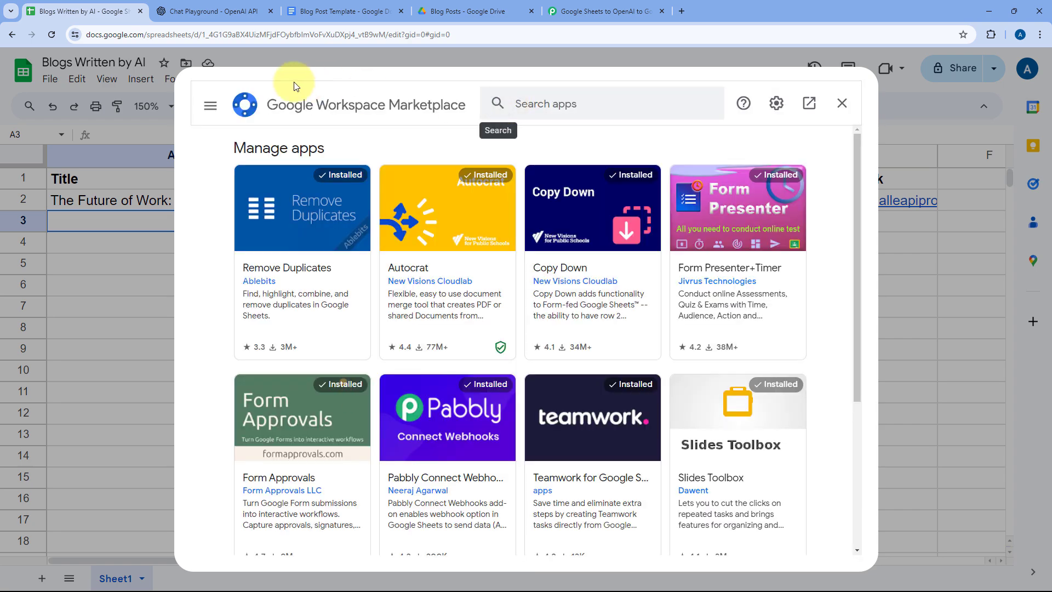
left_click(574, 108)
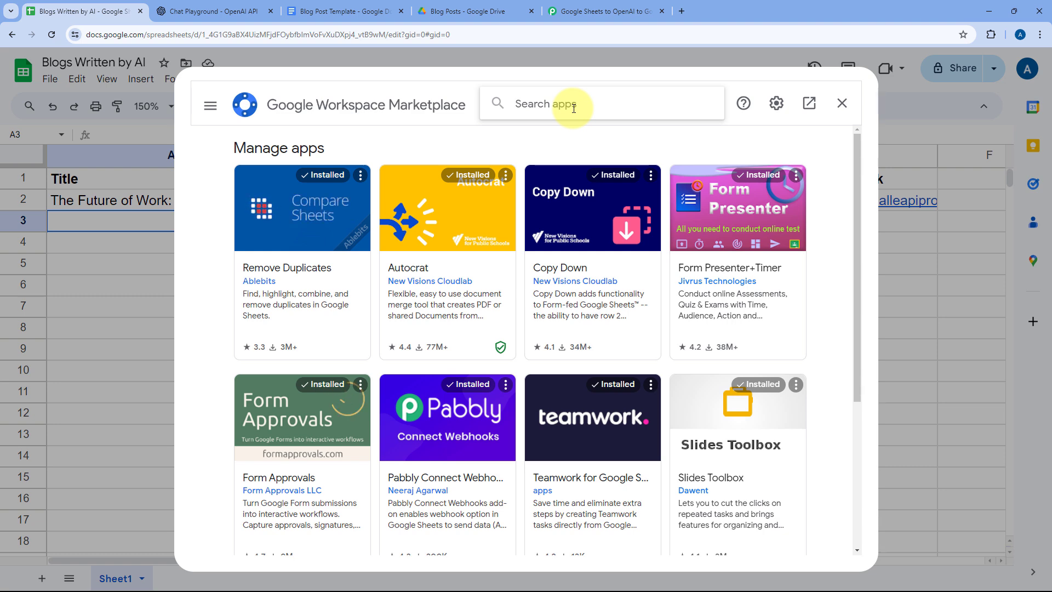
type("Pabbl")
key("Down")
key("Return")
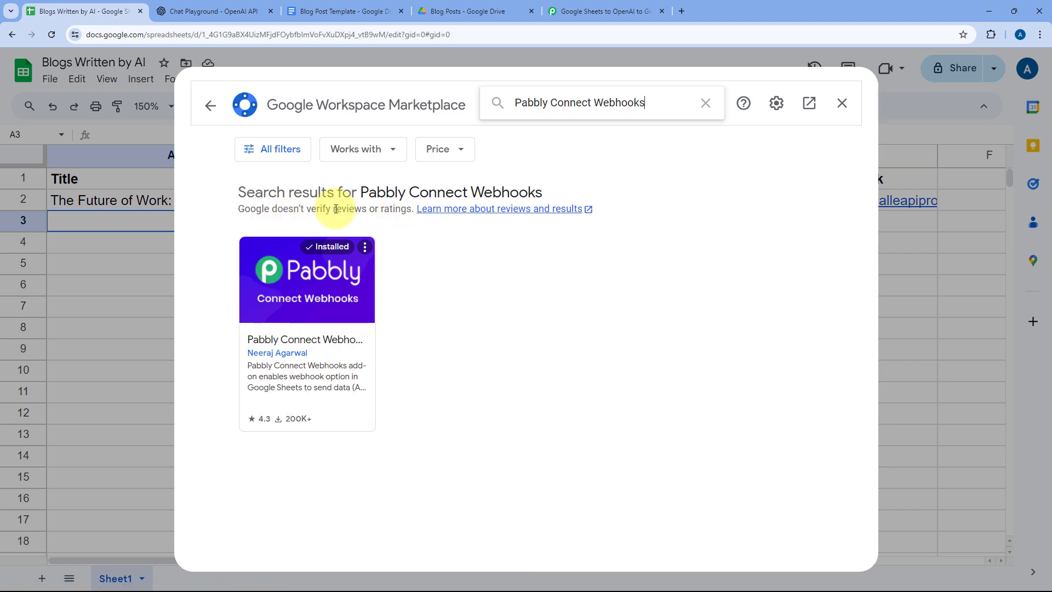
left_click(849, 102)
- Reload the "Blogs Written by AI" spreadsheet and set its zoom to 150%
left_click(51, 36)
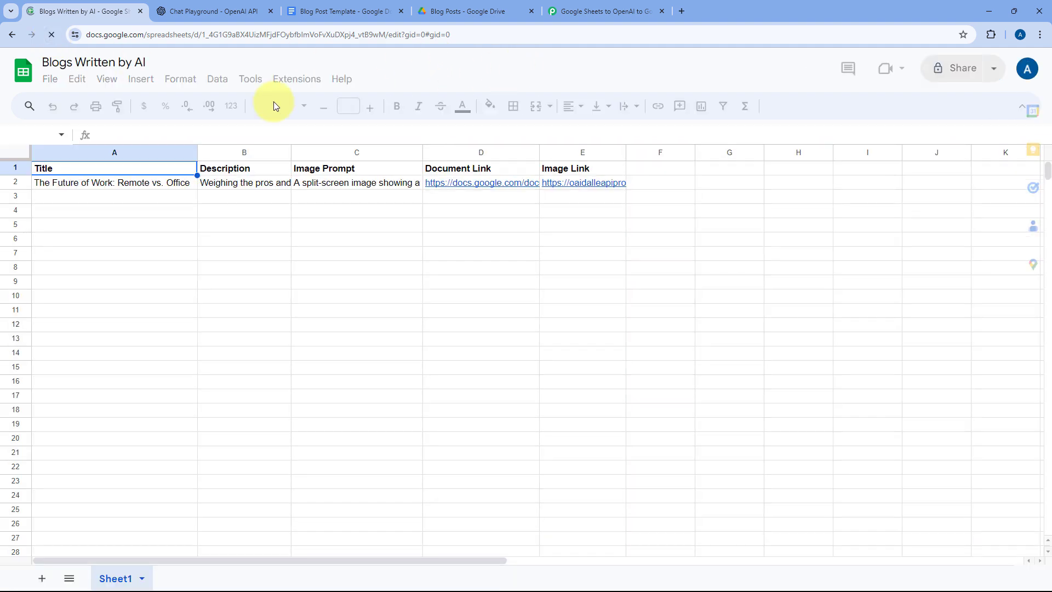
left_click(169, 106)
left_click(165, 247)
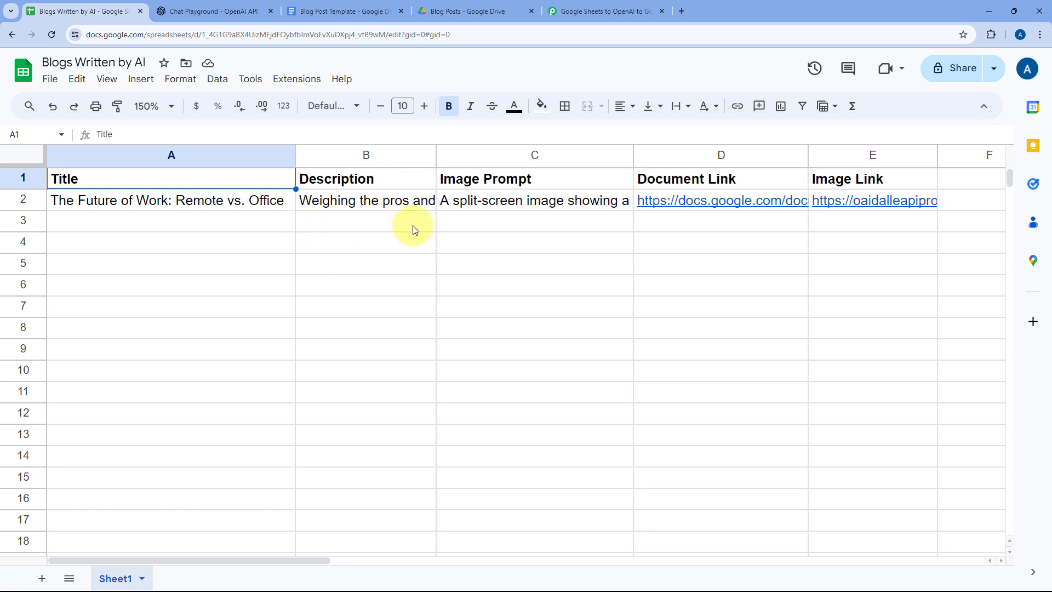
- Open the Pabbly Connect Webhooks Initial Setup for Sheet1 and enter the webhook URL copied from the workflow's trigger
left_click(313, 79)
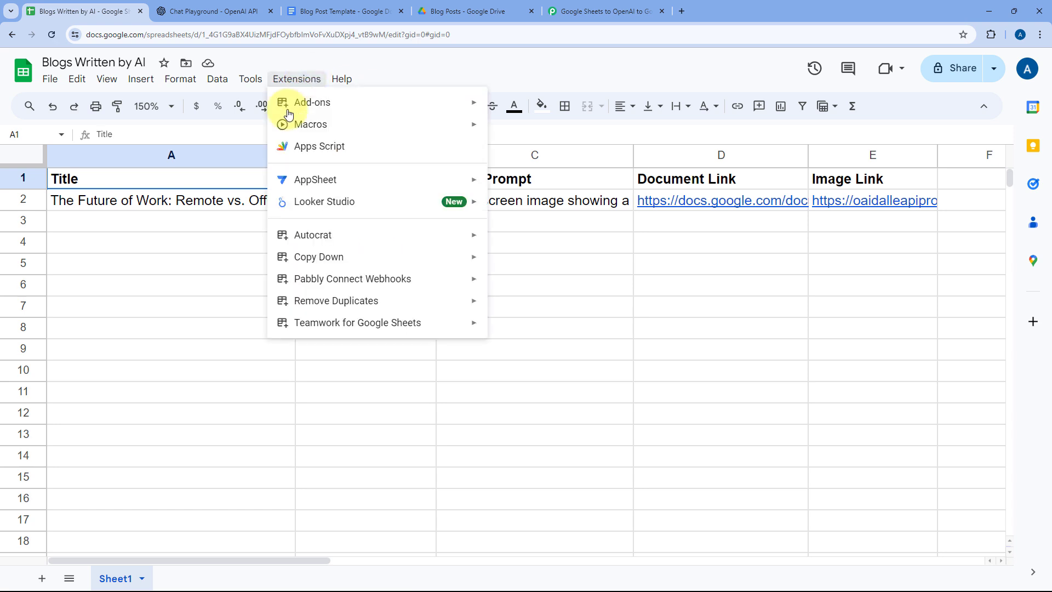
mouse_move(382, 282)
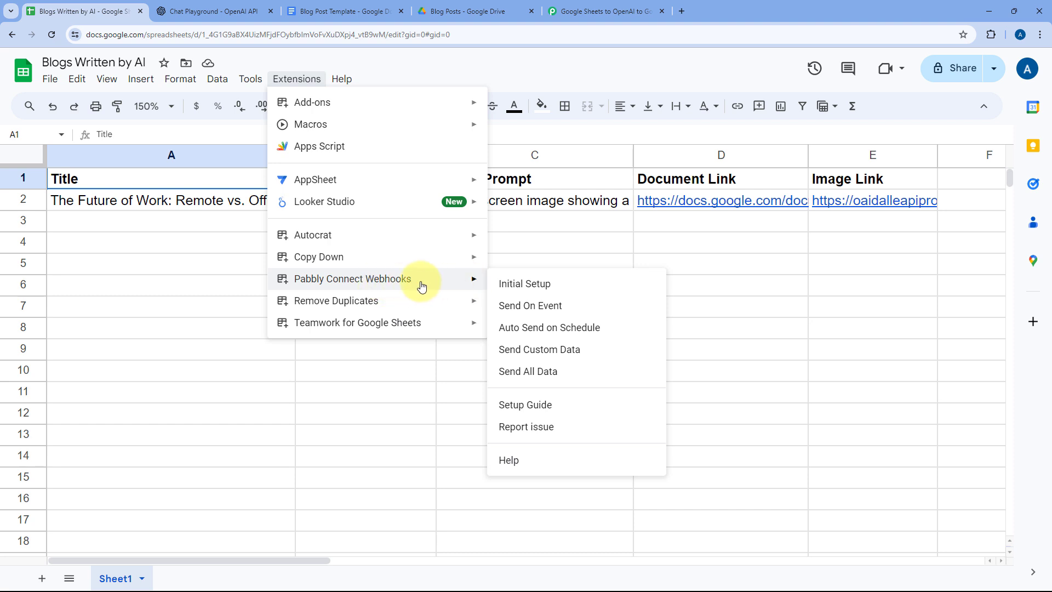
left_click(563, 286)
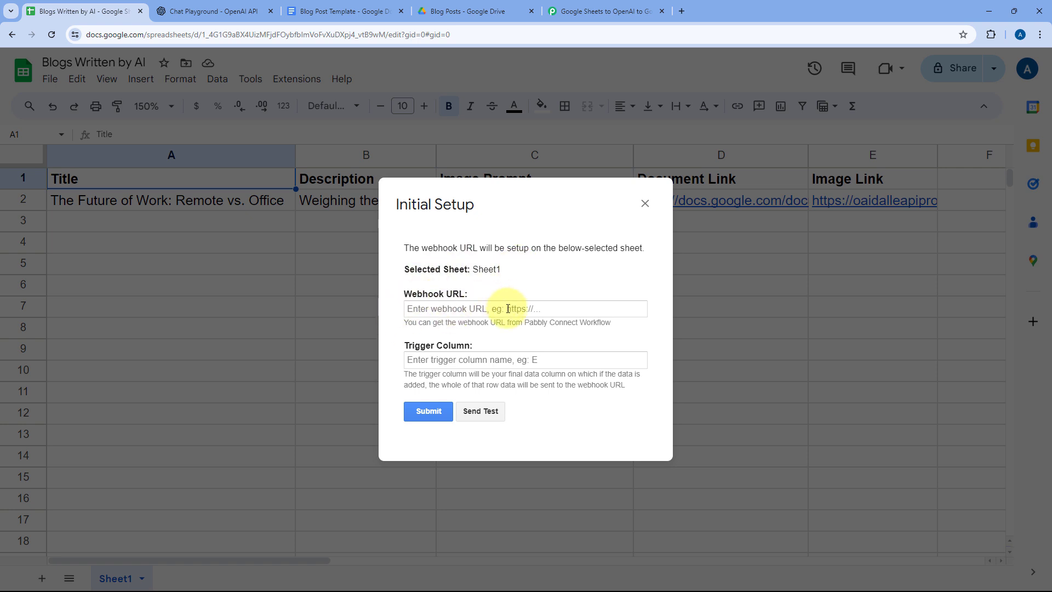
left_click(591, 4)
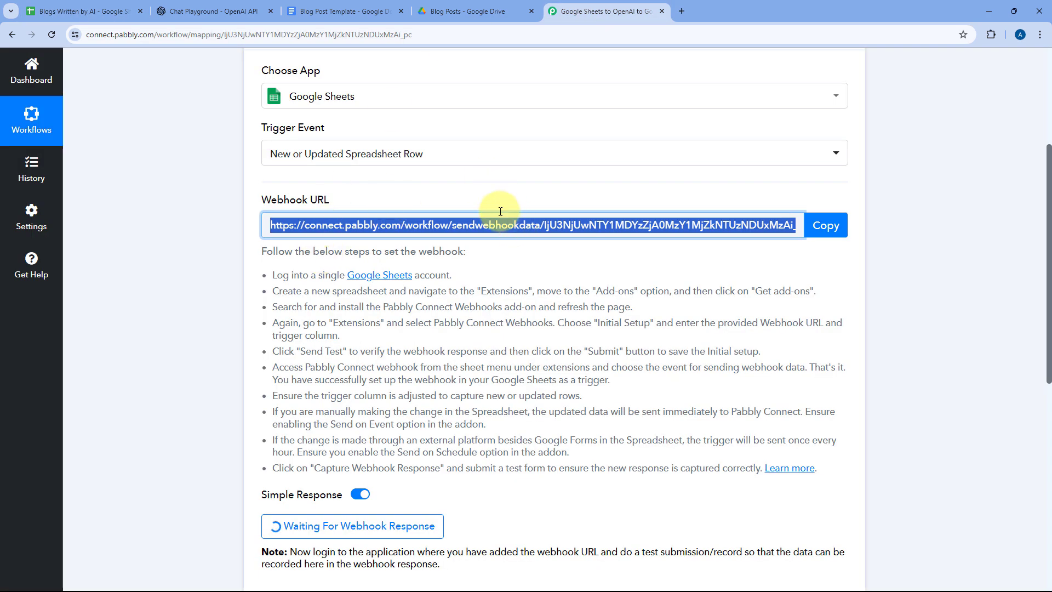
left_click(826, 225)
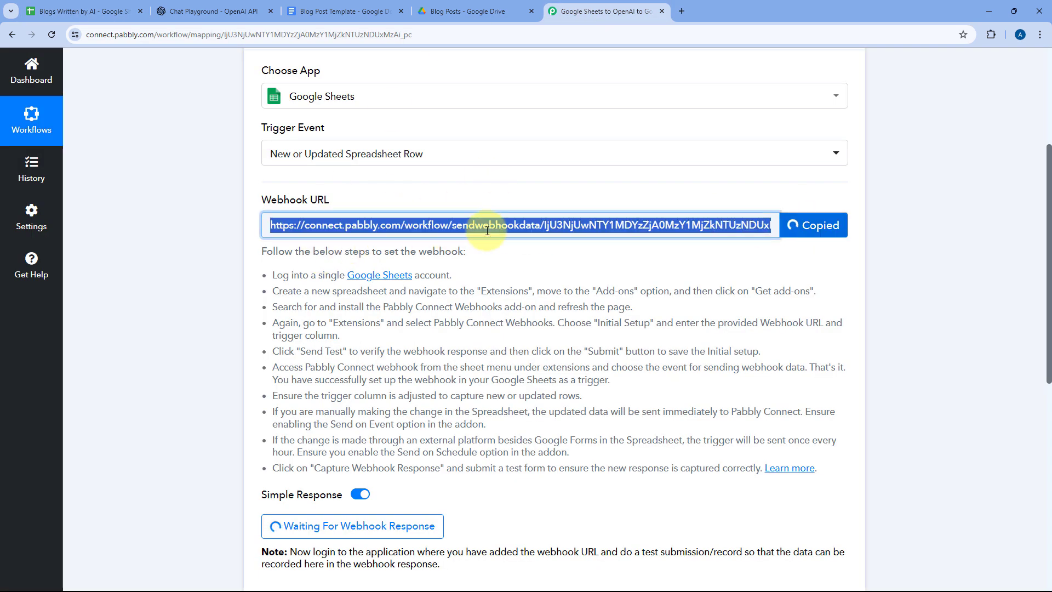
left_click(33, 10)
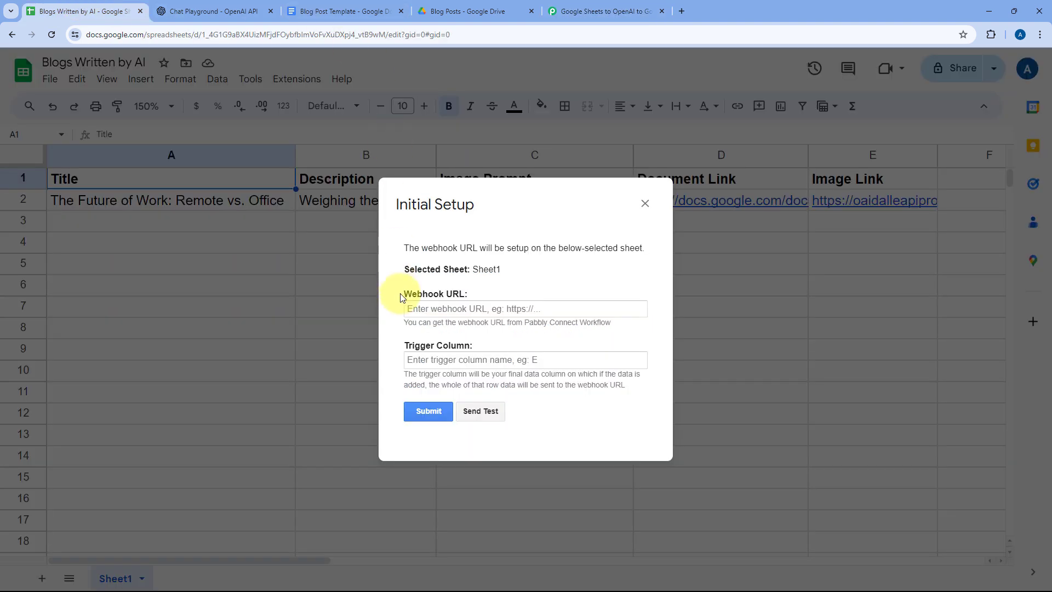
left_click(419, 309)
right_click(419, 309)
left_click(452, 142)
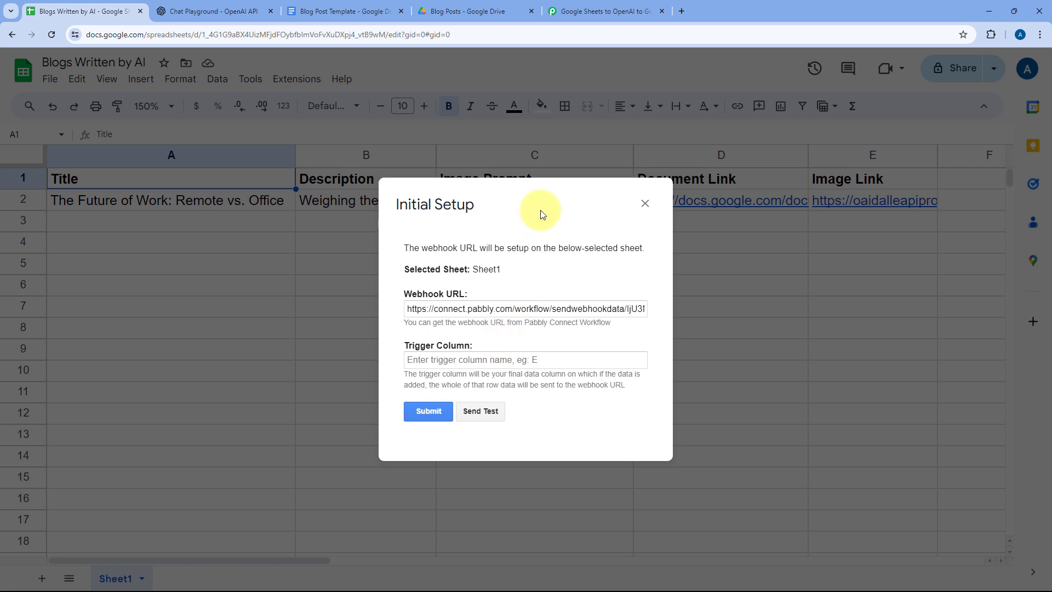
- Set the webhook's trigger column to C, submit the initial setup and close its dialog
left_click_drag(540, 212, 706, 293)
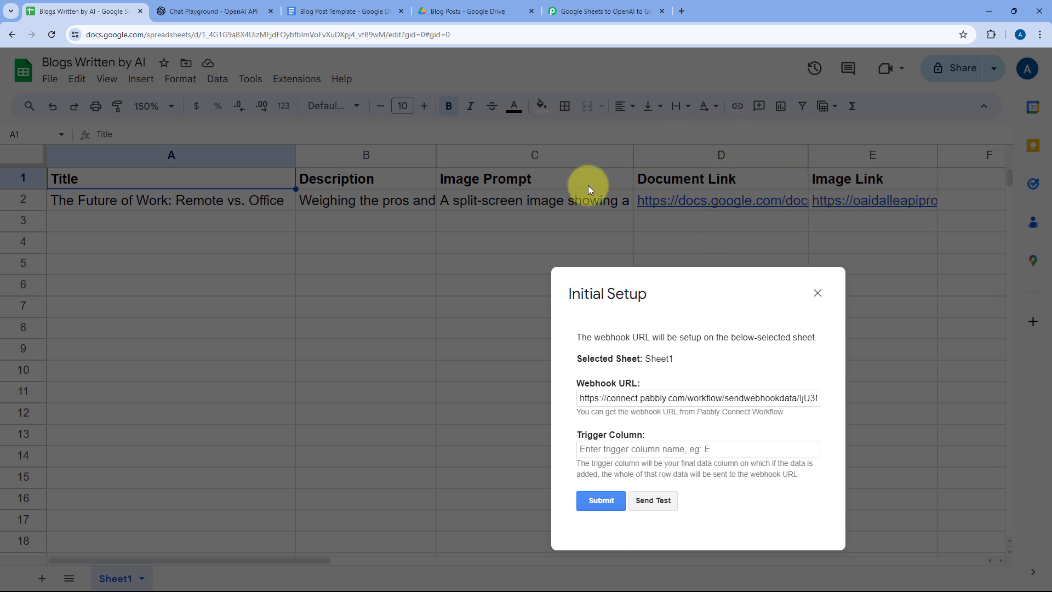
left_click_drag(699, 288, 518, 261)
left_click(466, 442)
type("C")
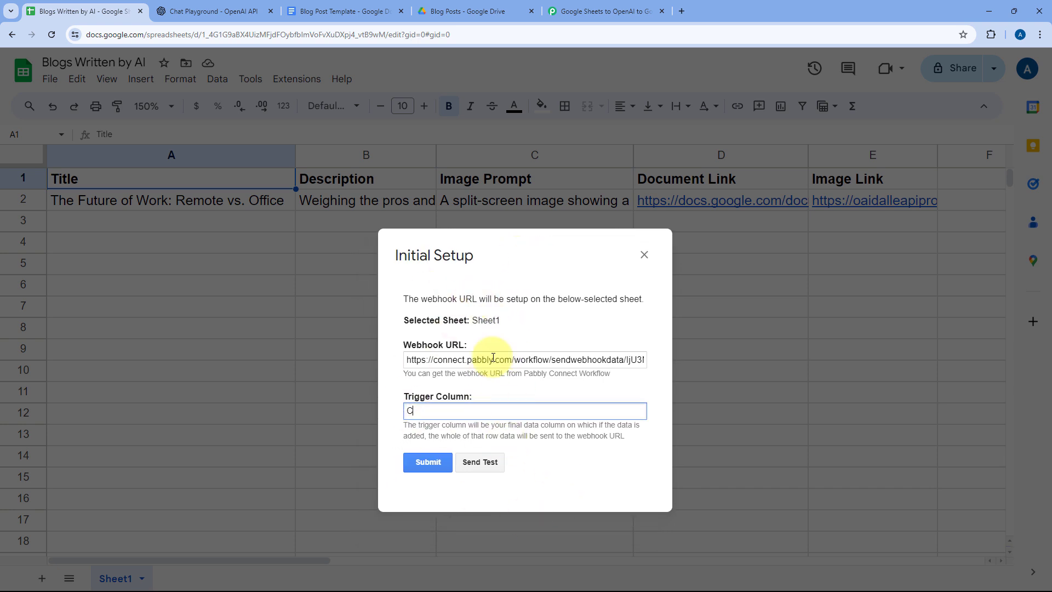
left_click(430, 465)
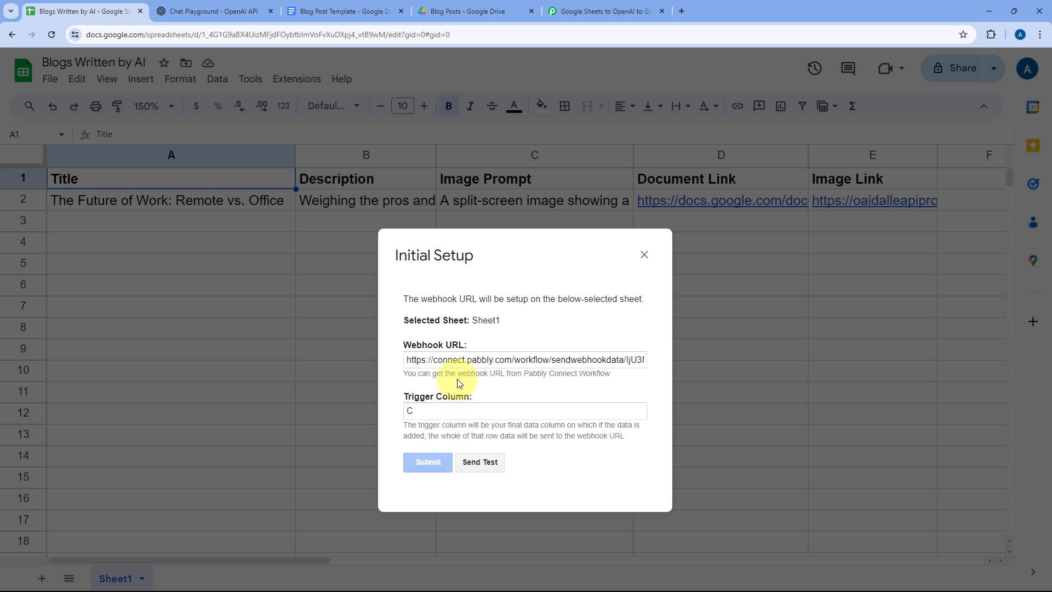
scroll(456, 379, "down", 1)
scroll(456, 379, "up", 1)
scroll(404, 475, "down", 1)
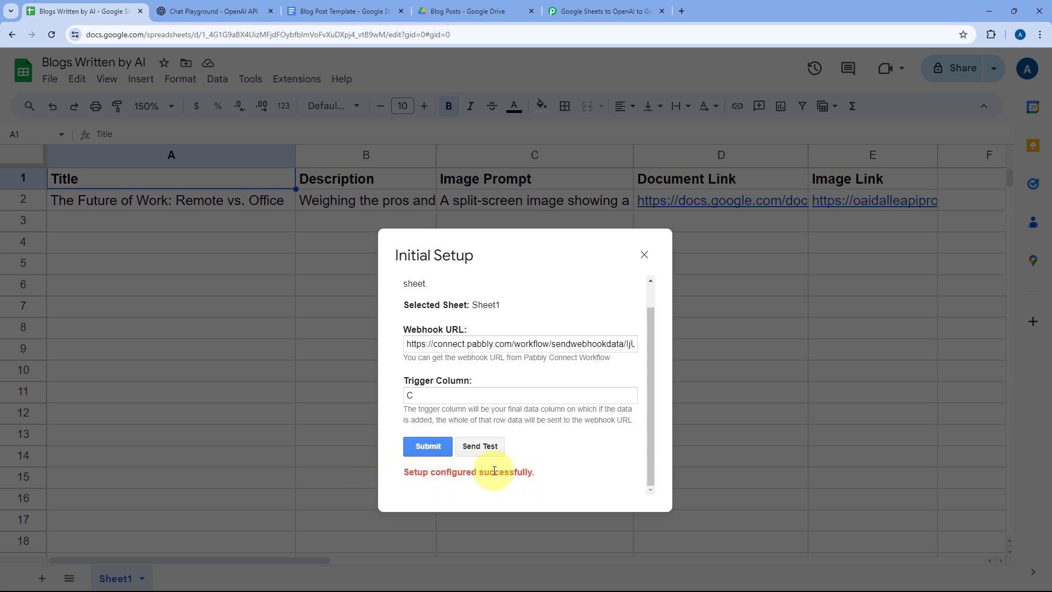
left_click(643, 254)
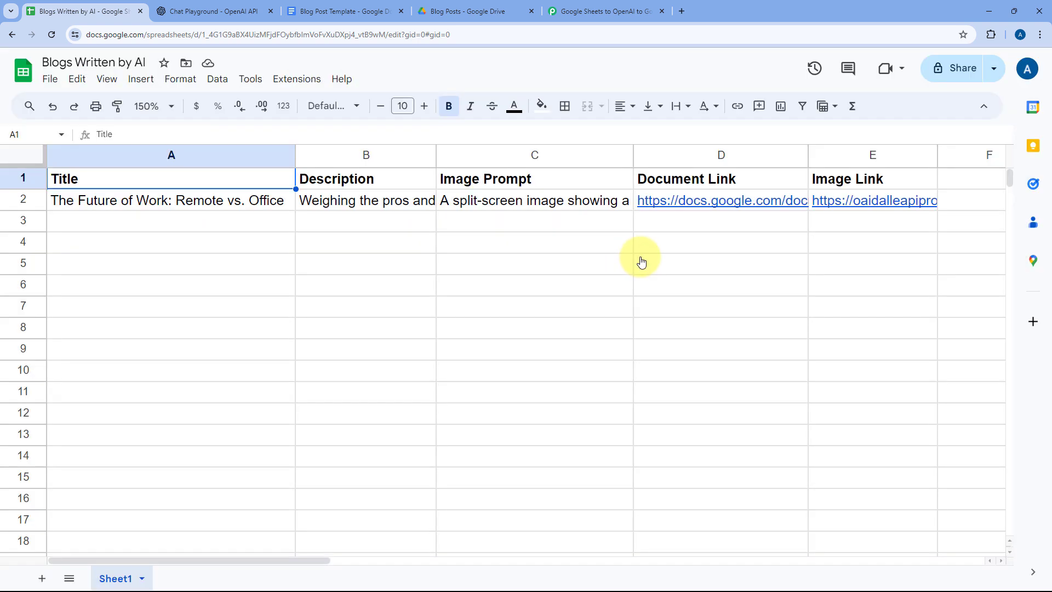
- Turn on Send On Event in the Pabbly Connect Webhooks add-on for the sheet
left_click(303, 78)
mouse_move(363, 277)
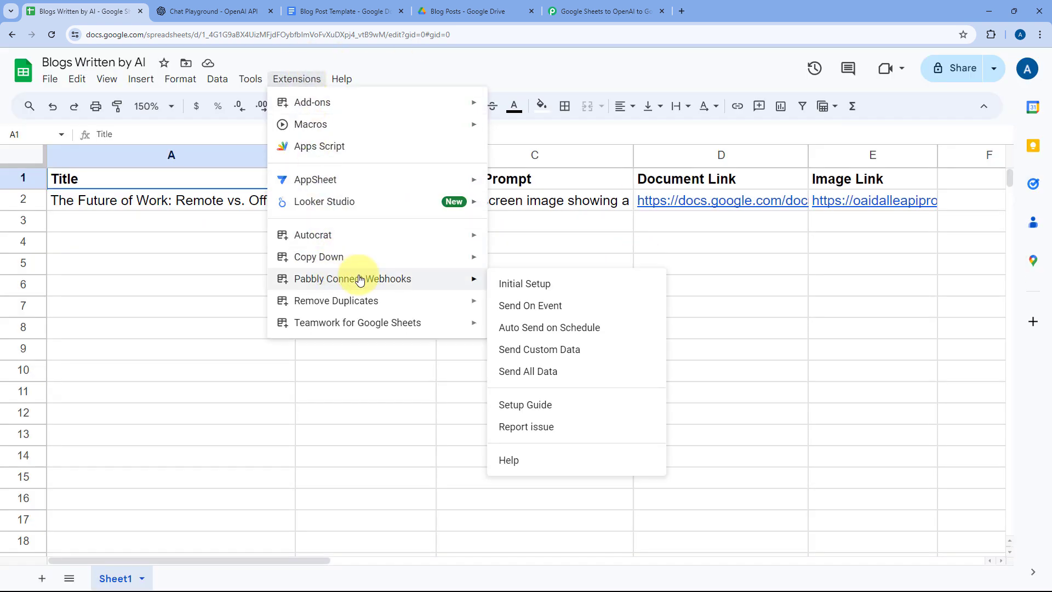
left_click(510, 310)
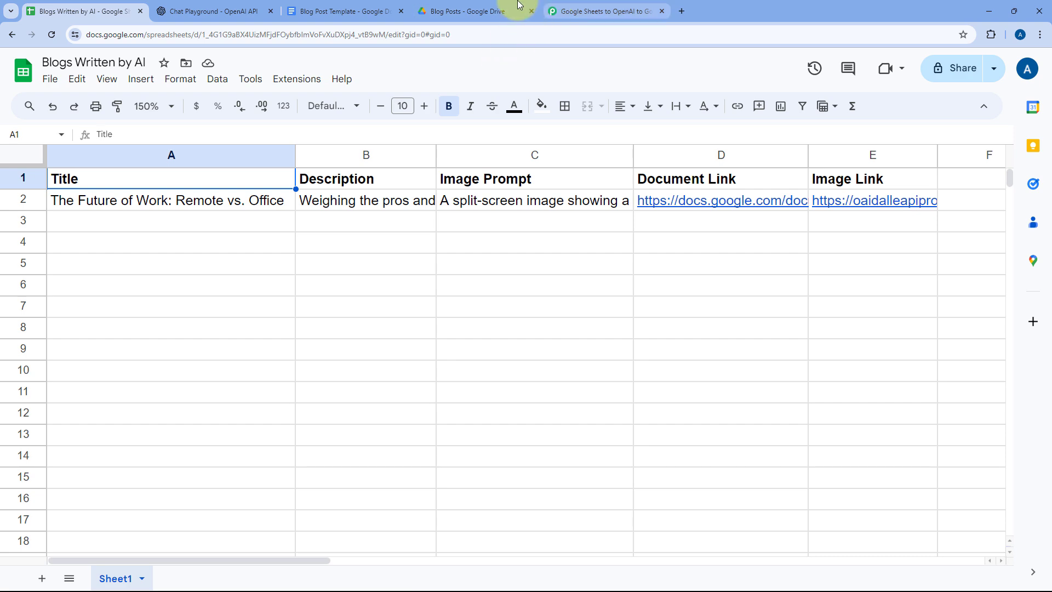
- Check the trigger's webhook response capture in the workflow and the Title, Description and Image Prompt cells of row 3 in the sheet
left_click(573, 4)
scroll(596, 266, "down", 5)
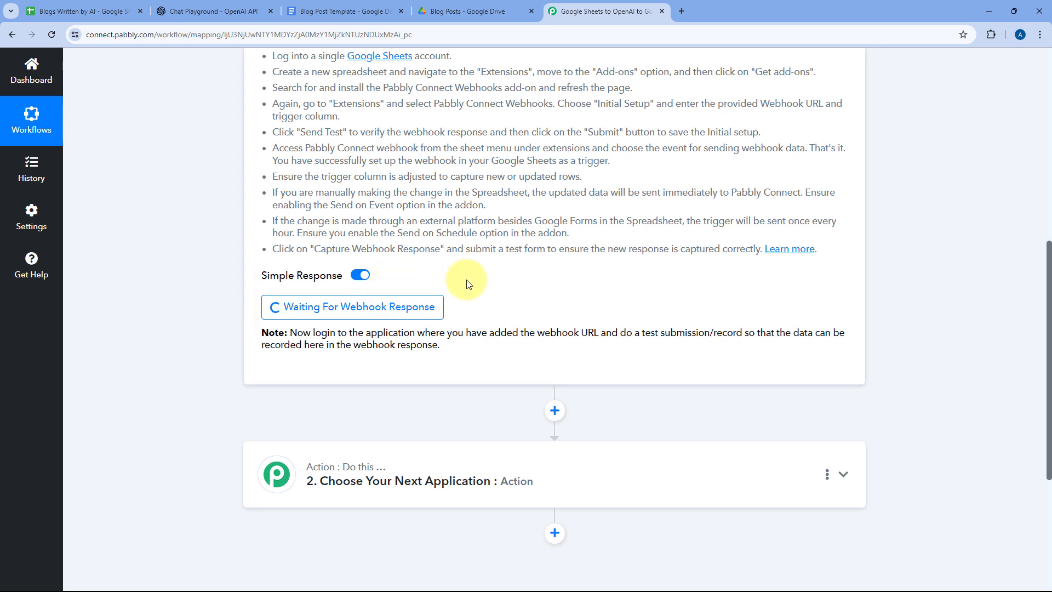
key("ctrl+shift+Tab")
key("ctrl+shift+Tab")
key("ctrl+shift+Tab")
key("ctrl+shift+Tab")
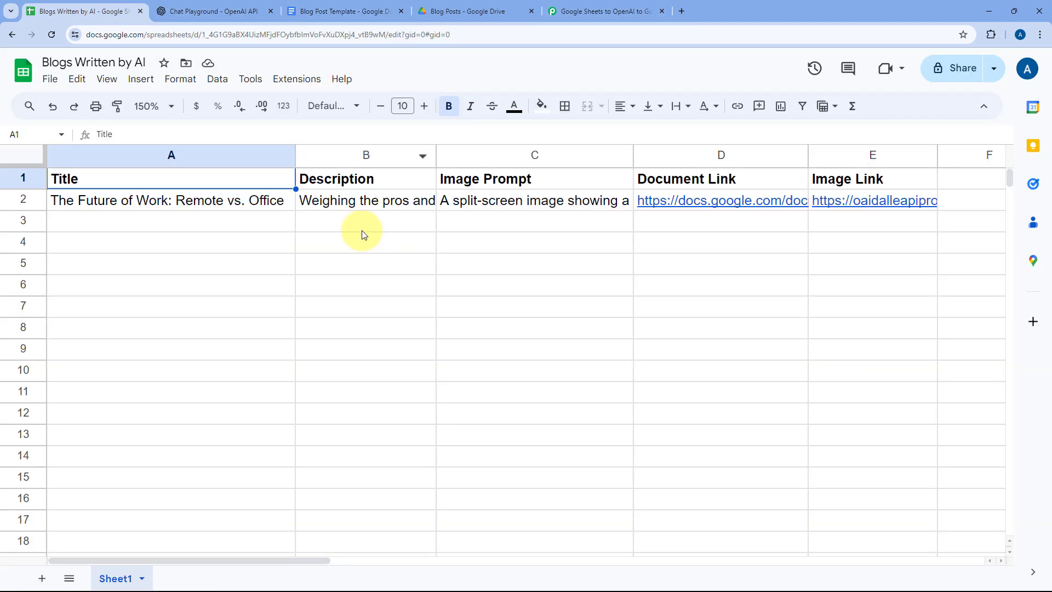
left_click_drag(263, 227, 466, 236)
left_click(484, 221)
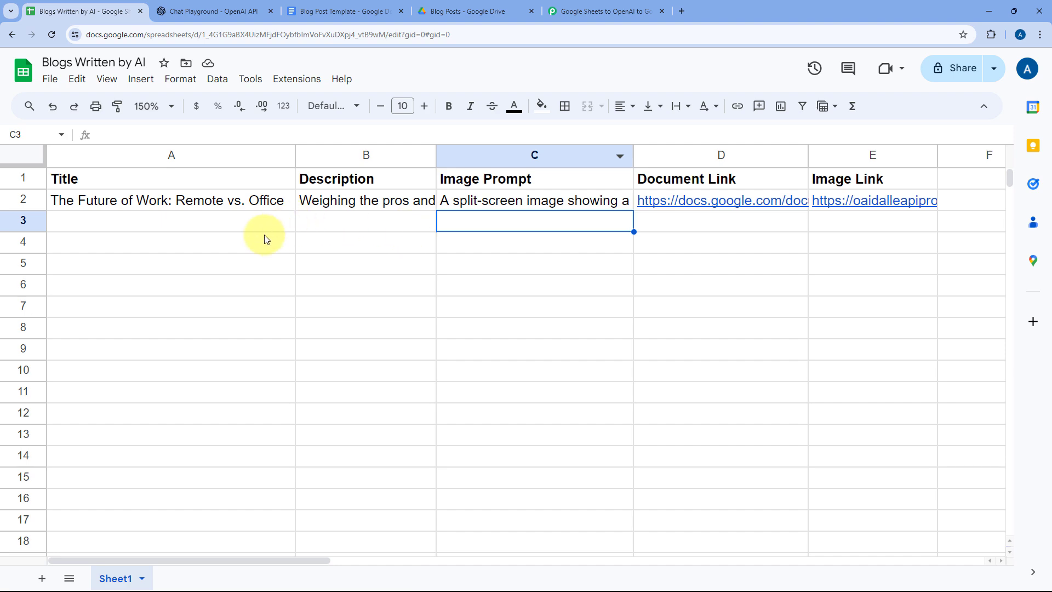
key("ctrl+shift+Tab")
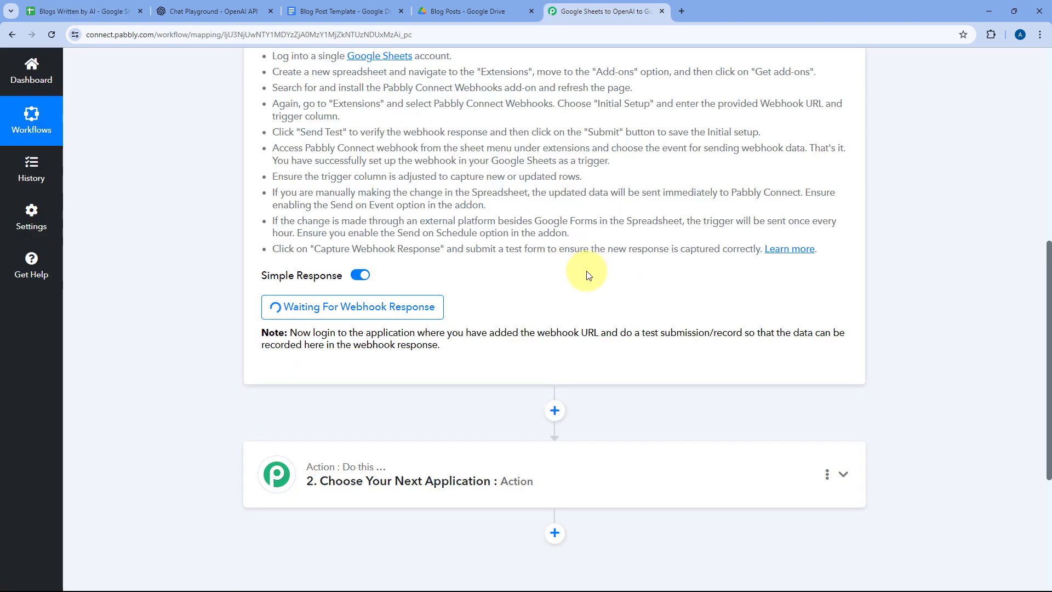
left_click(63, 11)
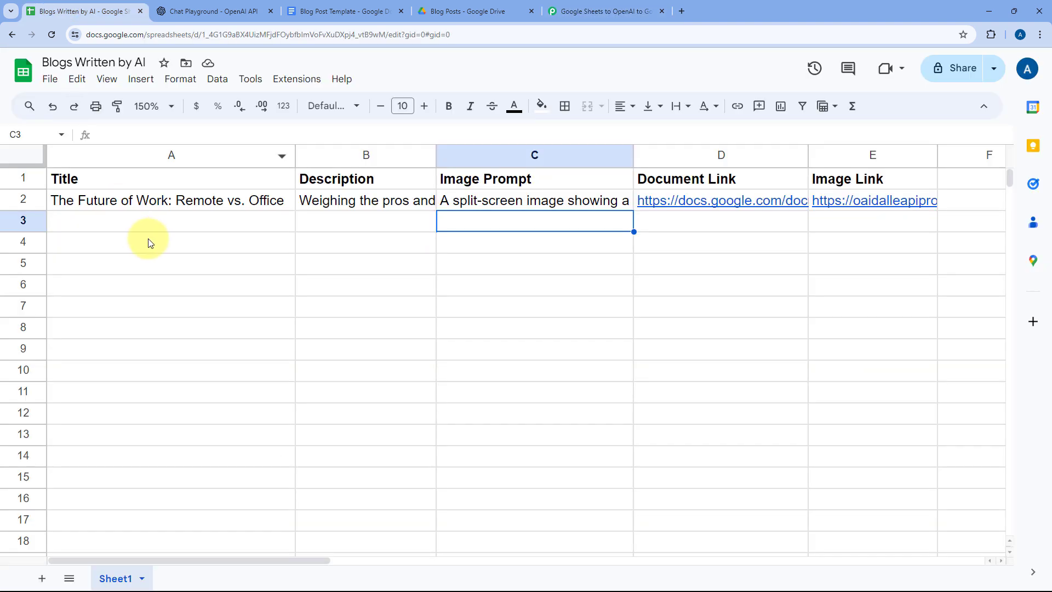
left_click(176, 227)
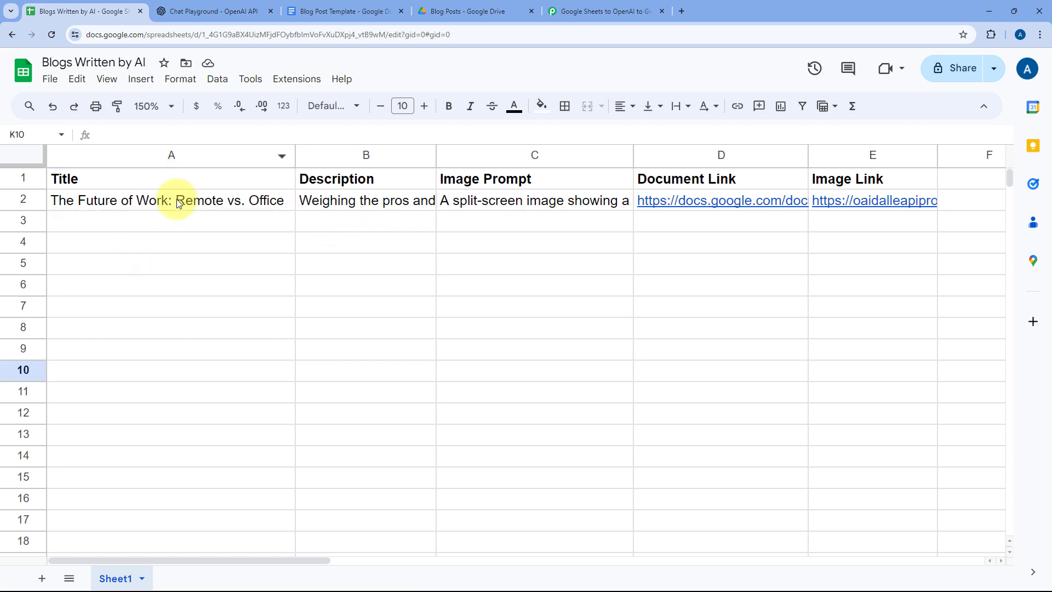
- Paste the copied row for "The Benefits of Meditation for Mental Health" into the sheet starting at cell A3
left_click(133, 222)
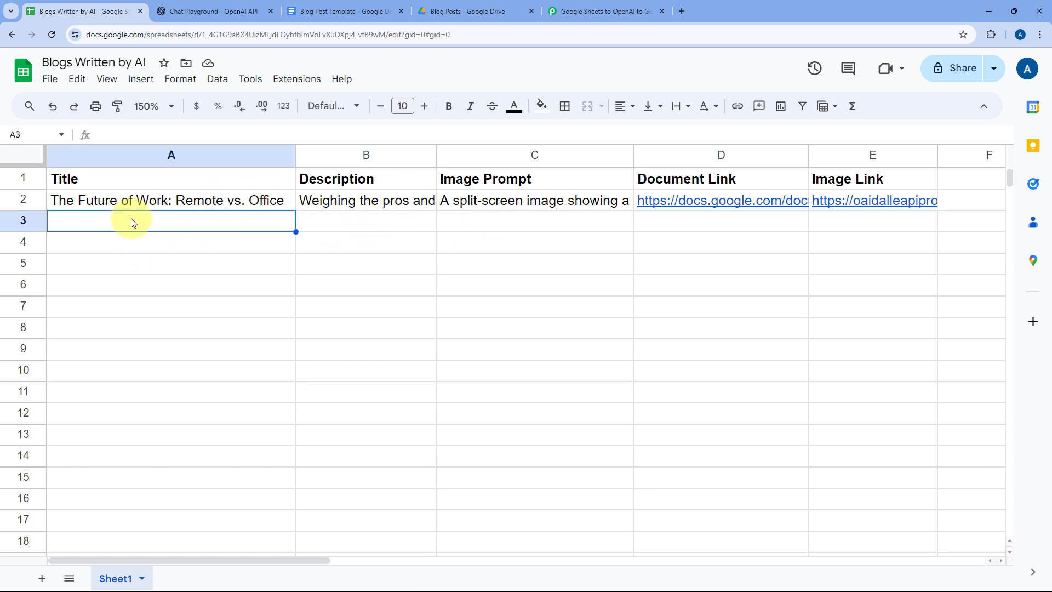
key("ctrl+v")
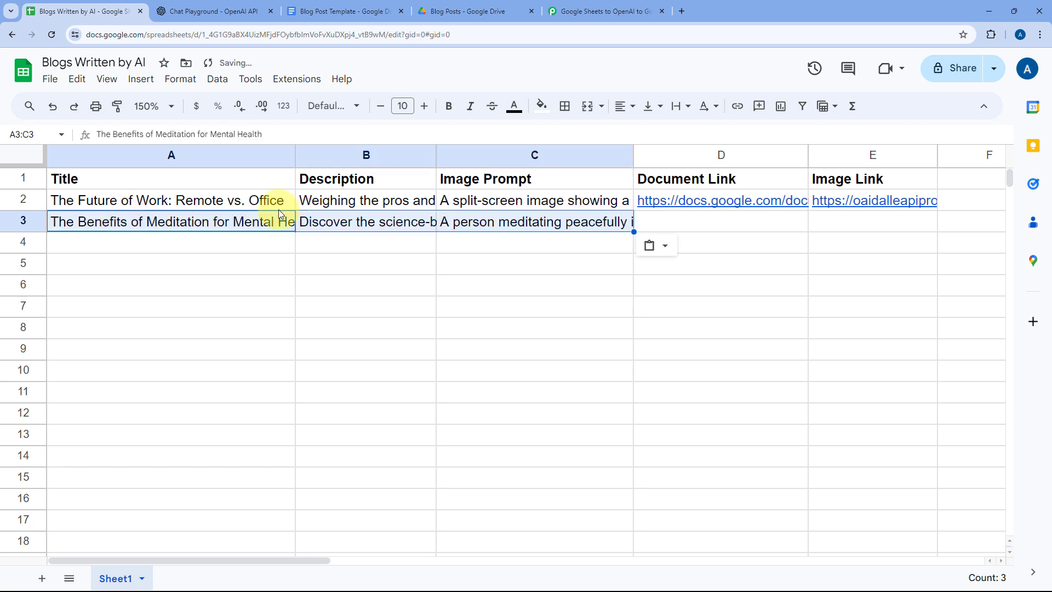
- Review the full text of the Title, Description and Image Prompt cells in row 3 of the sheet
double_click(231, 219)
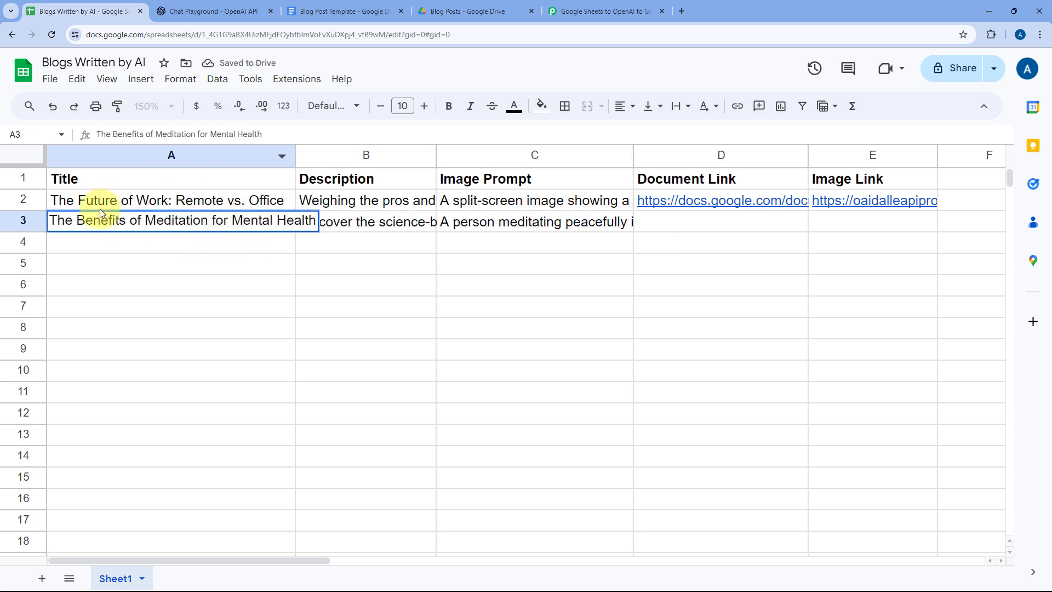
left_click(214, 244)
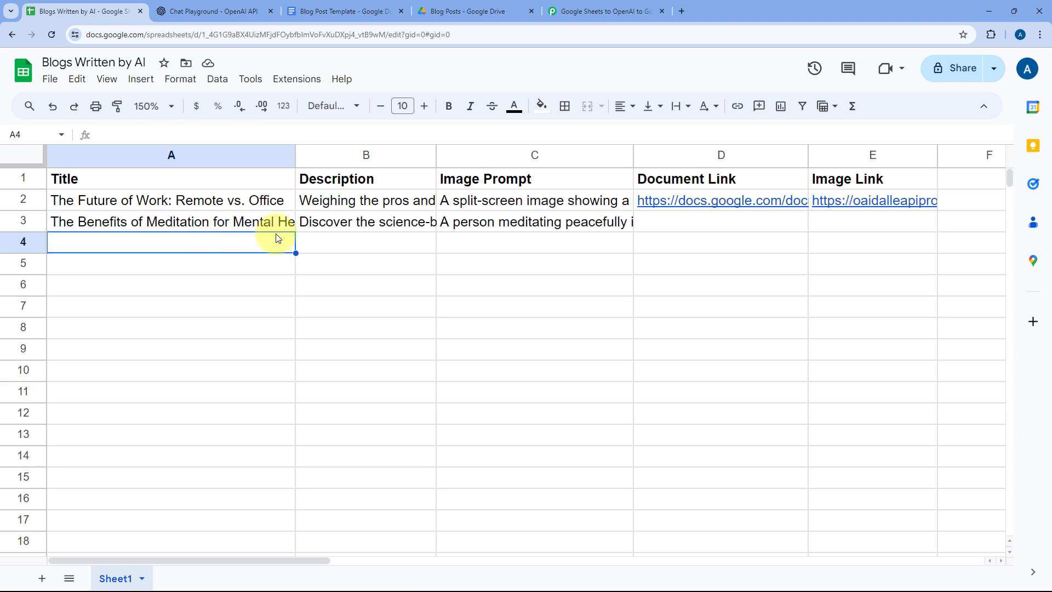
double_click(362, 225)
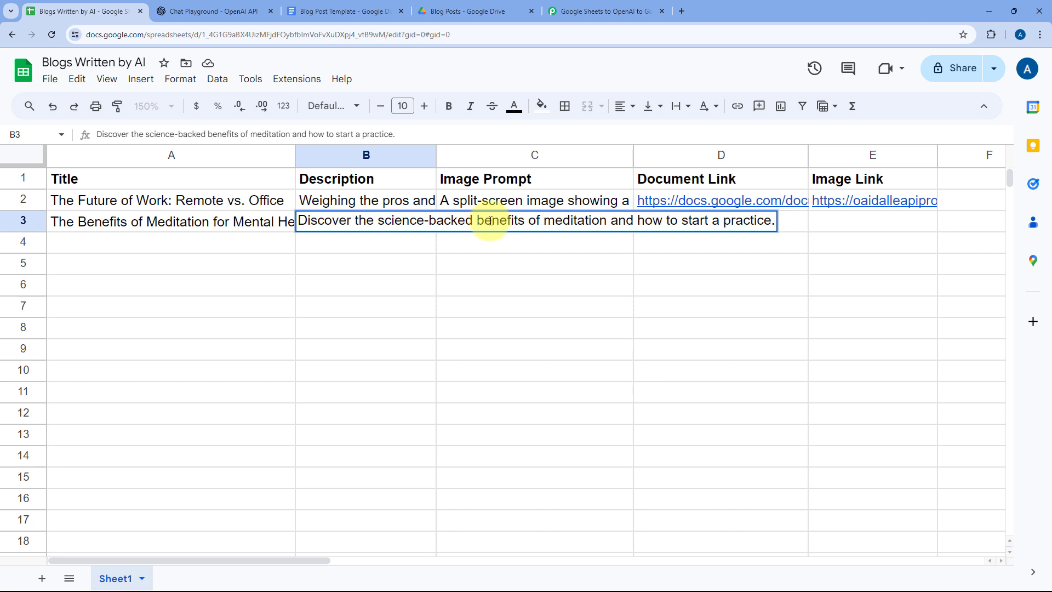
key("Return")
left_click(536, 225)
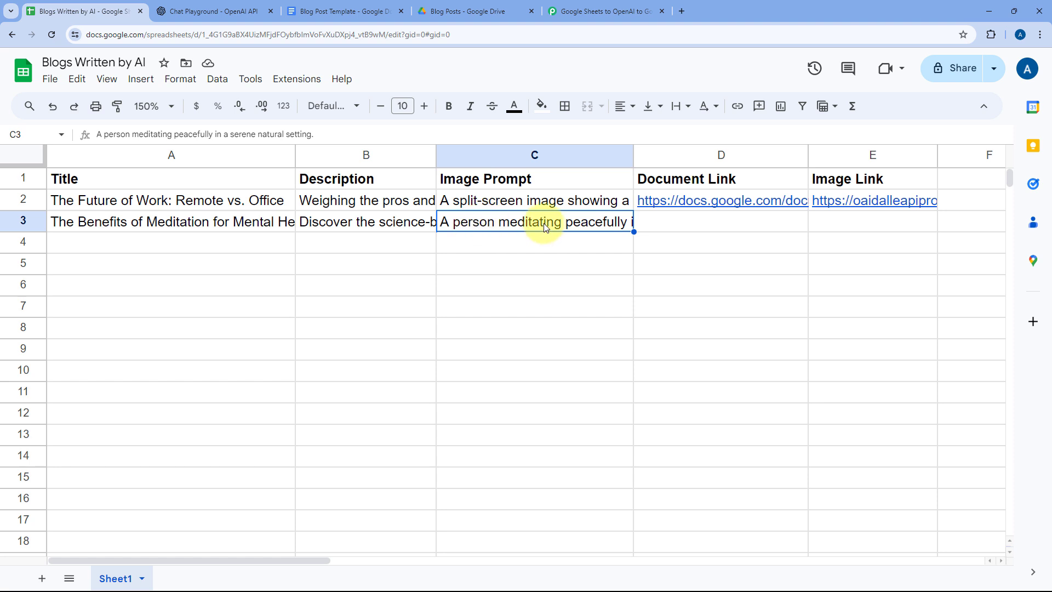
double_click(503, 230)
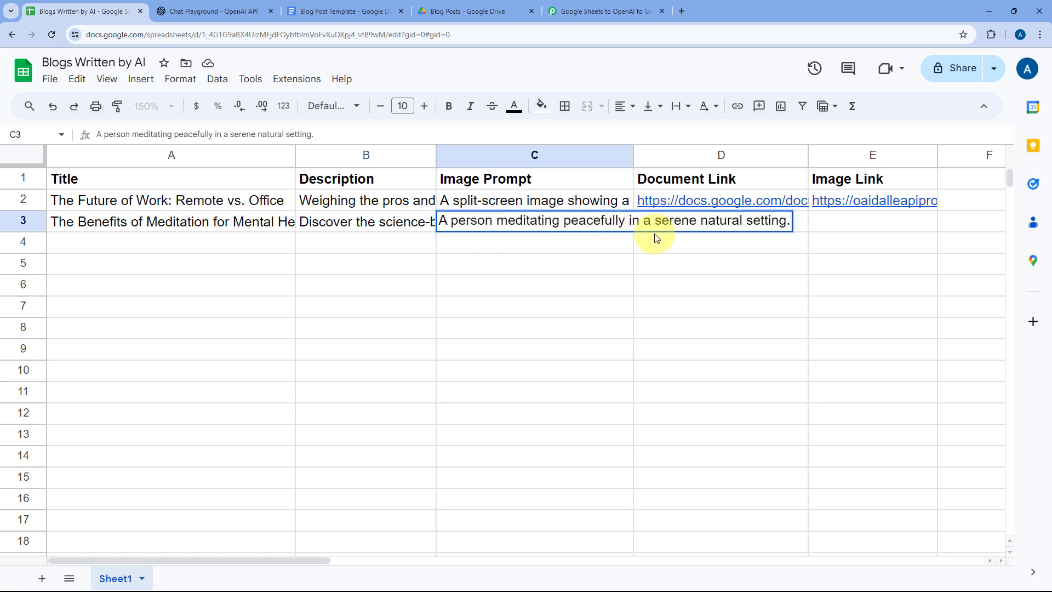
key("Return")
left_click(595, 224)
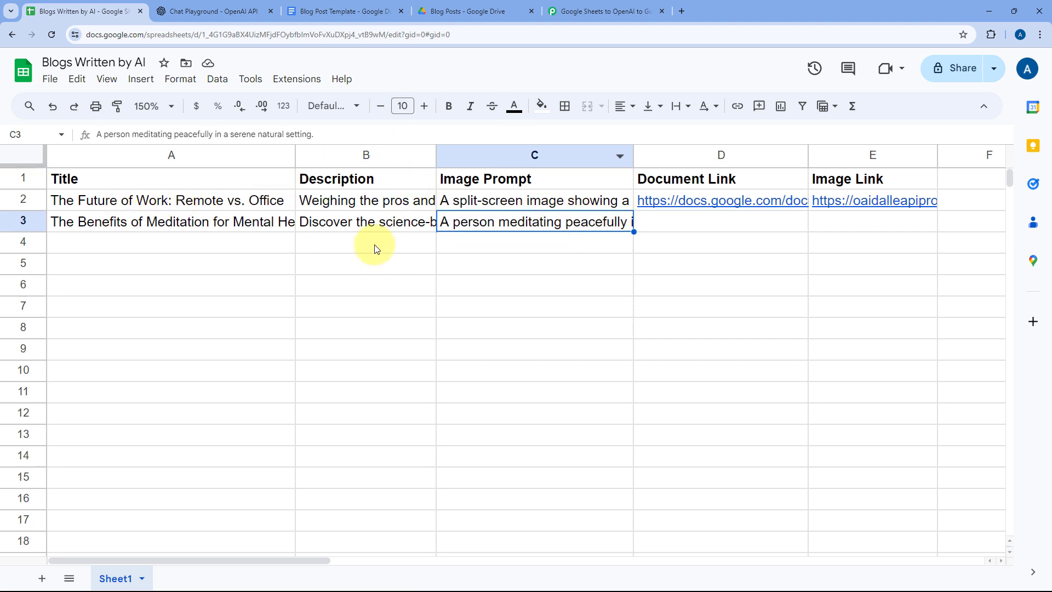
- Switch to the Pabbly Connect workflow and check the trigger column, title, spreadsheet name and spreadsheet ID in the trigger's received response
left_click(603, 11)
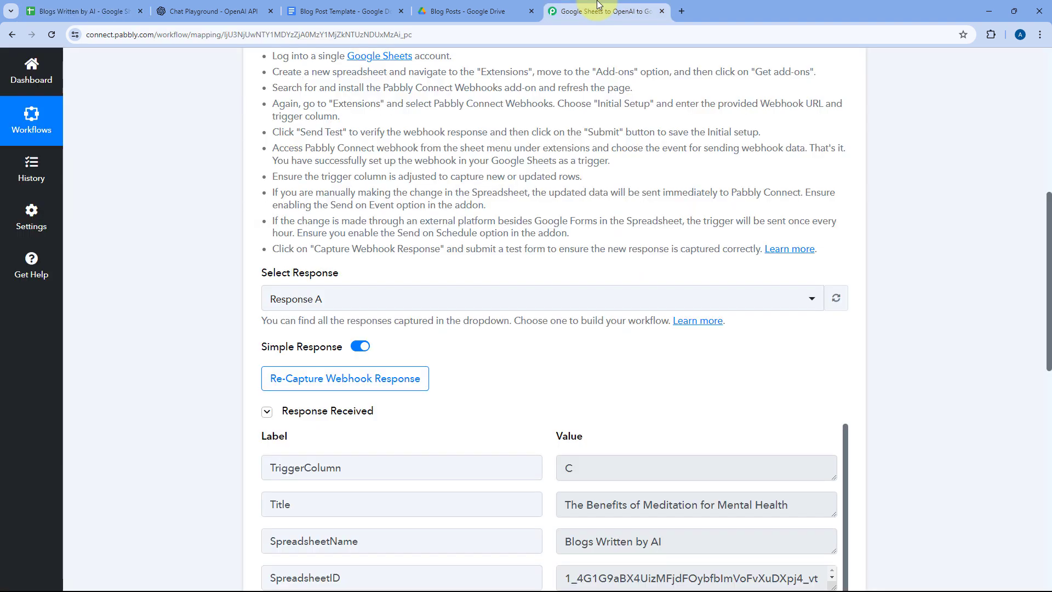
scroll(534, 193, "up", 1)
scroll(517, 189, "down", 4)
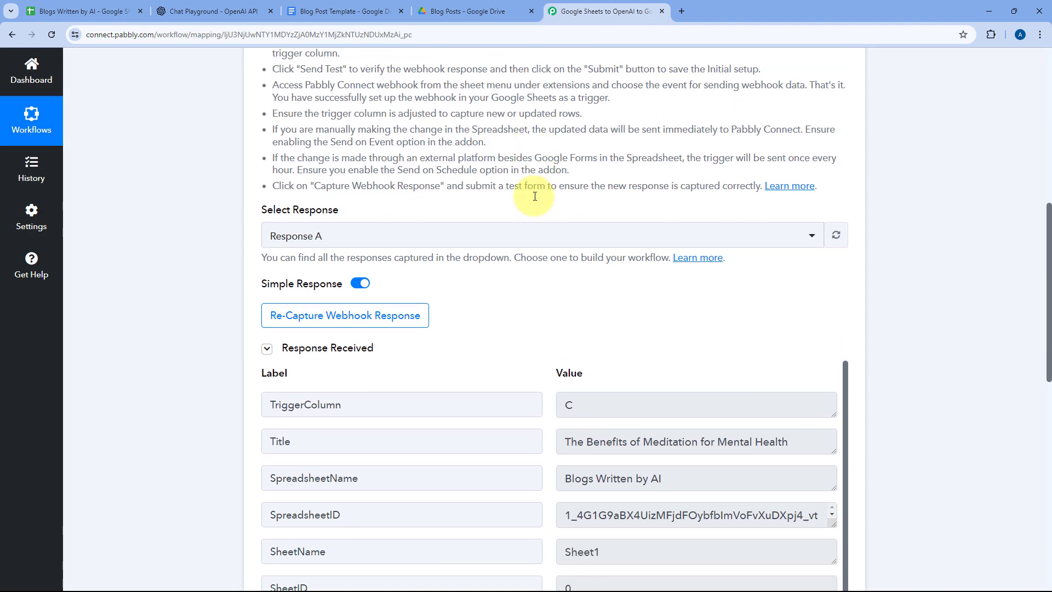
scroll(505, 235, "down", 2)
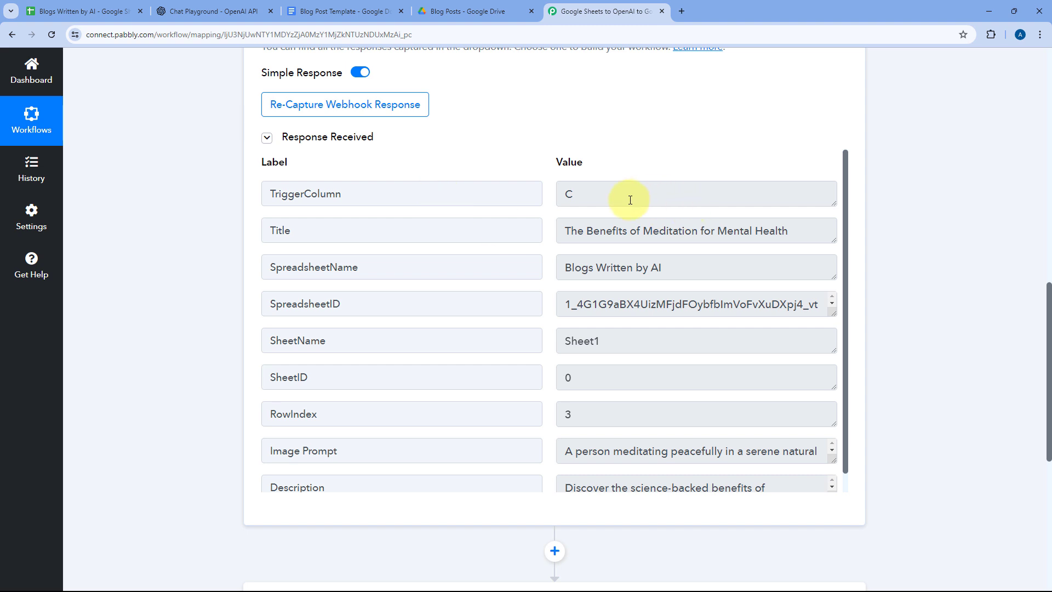
left_click_drag(629, 195, 554, 201)
left_click(548, 195)
double_click(559, 195)
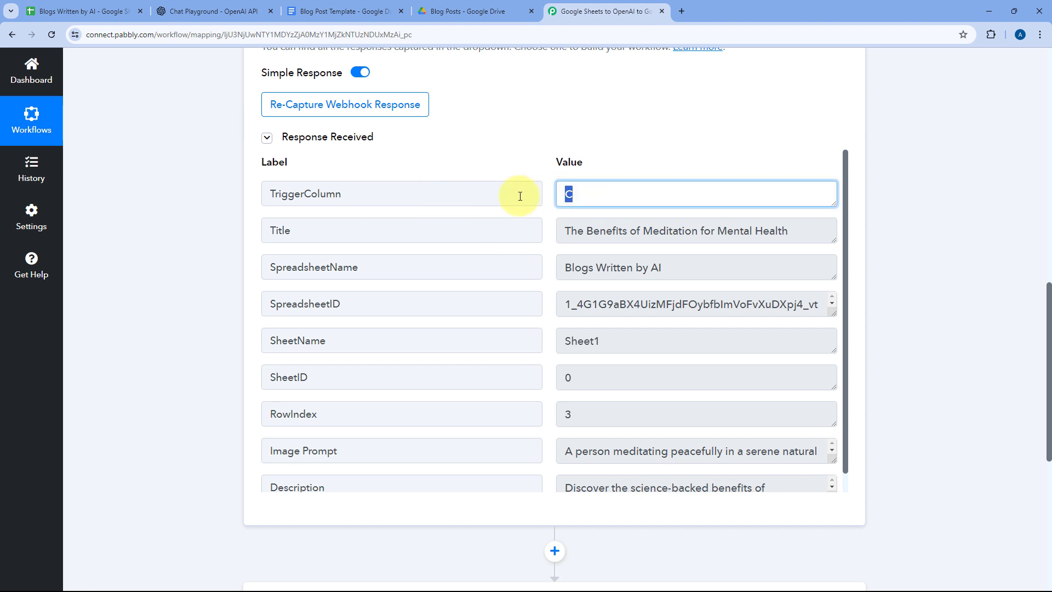
left_click_drag(557, 230, 805, 231)
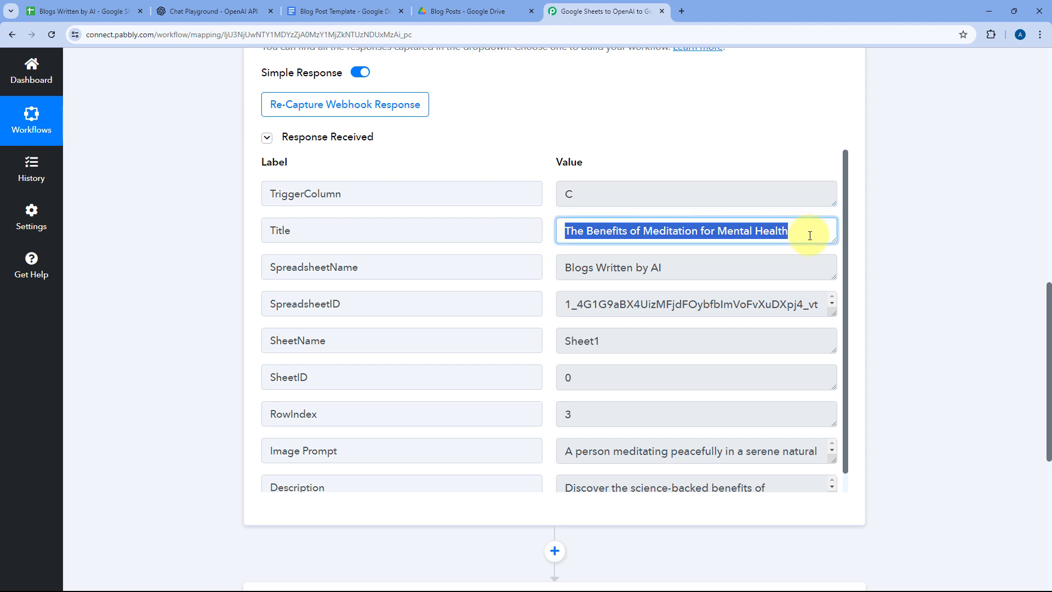
left_click(805, 231)
left_click_drag(672, 268, 843, 321)
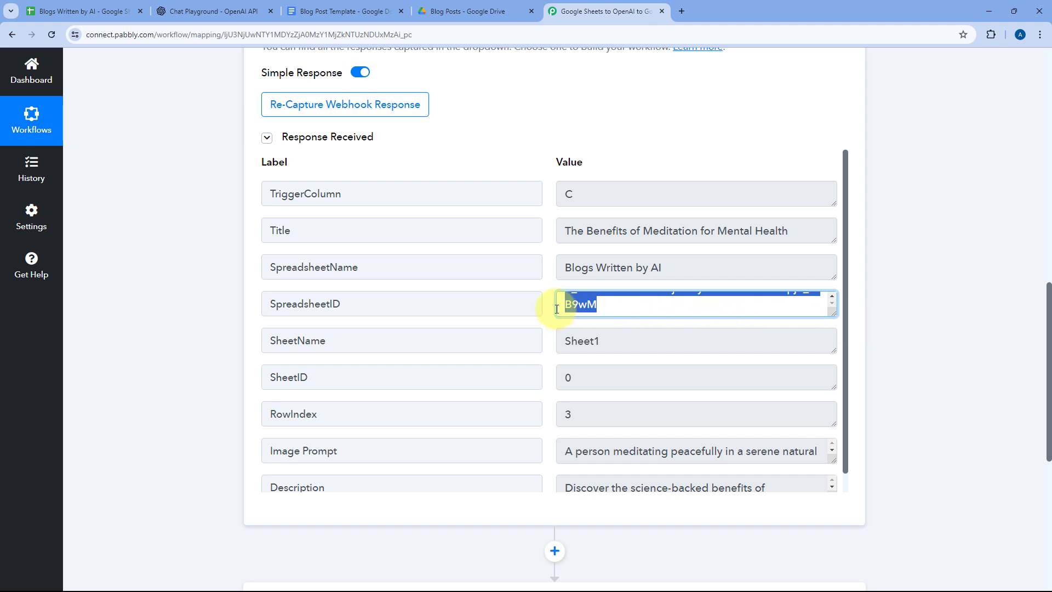
left_click(545, 289)
- Enlarge the Image Prompt and Description values in the received response and read them in full
scroll(549, 291, "down", 1)
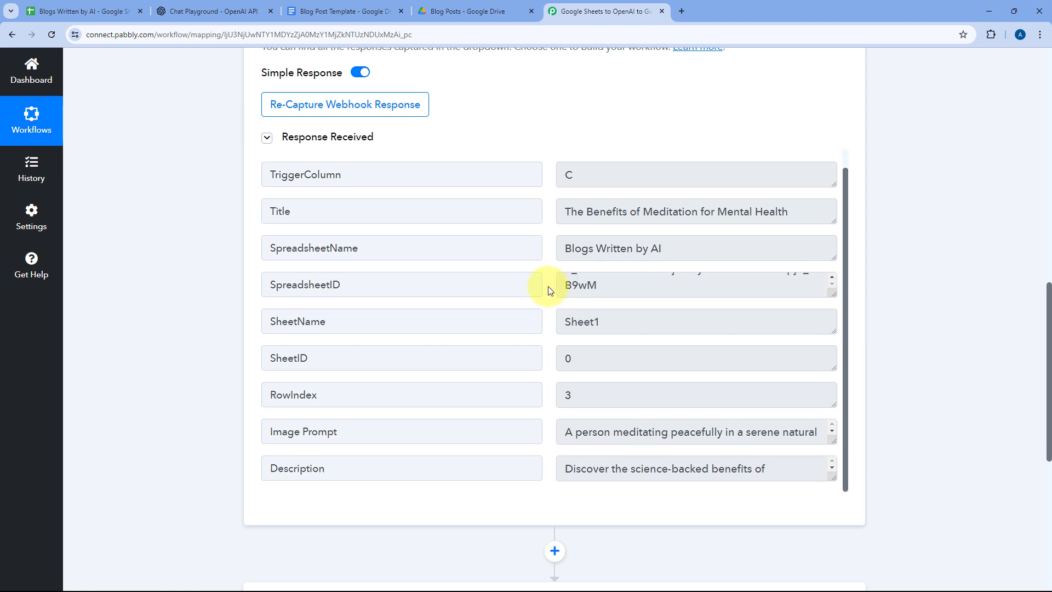
scroll(550, 291, "down", 1)
left_click_drag(337, 377, 263, 377)
left_click(597, 378)
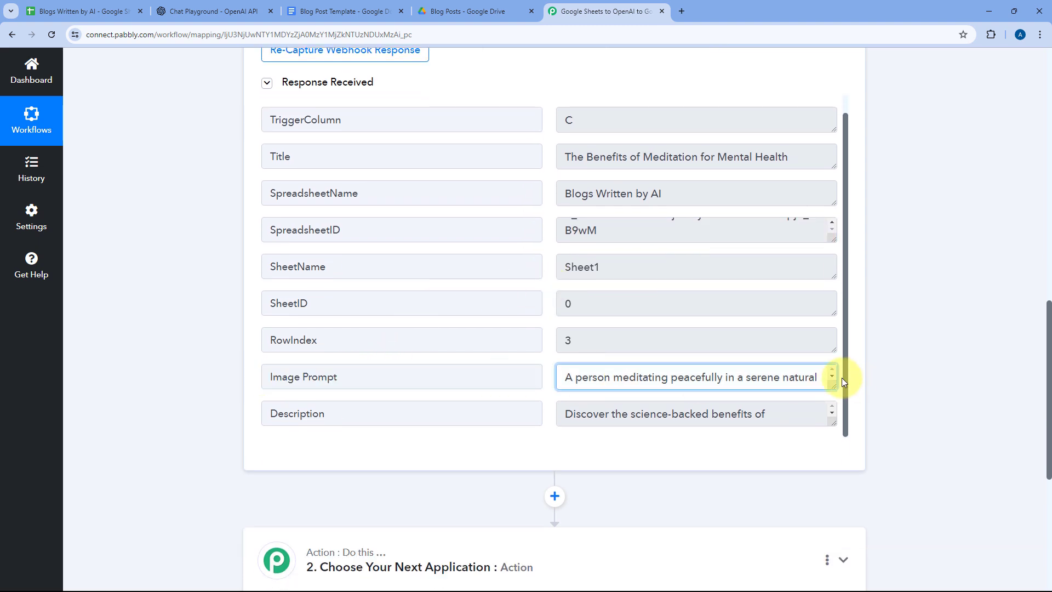
left_click_drag(833, 386, 835, 442)
scroll(636, 368, "down", 1)
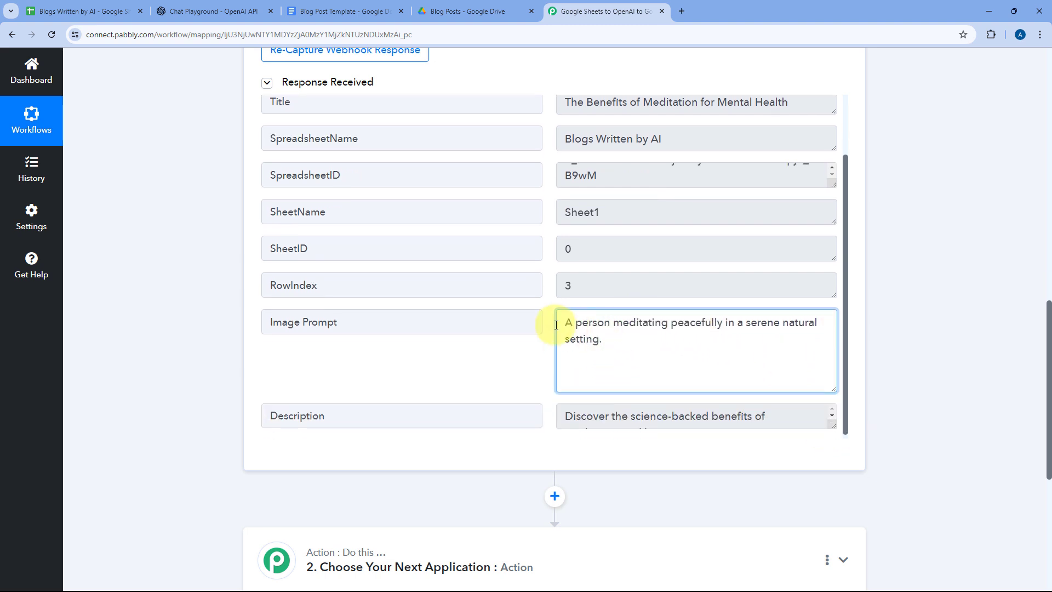
left_click_drag(832, 422, 831, 458)
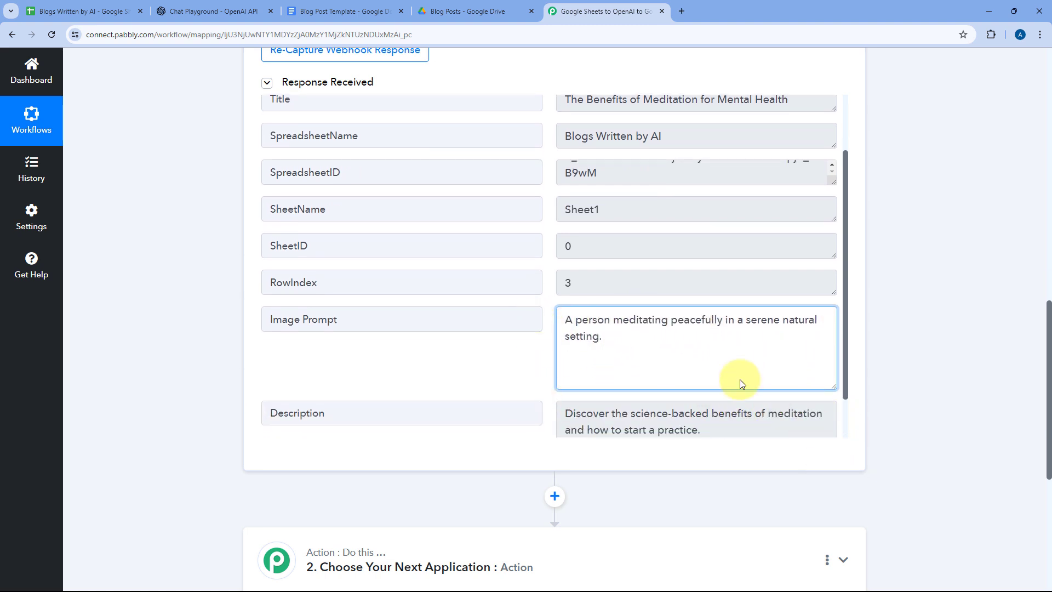
scroll(701, 430, "down", 1)
left_click(704, 435)
left_click(550, 310)
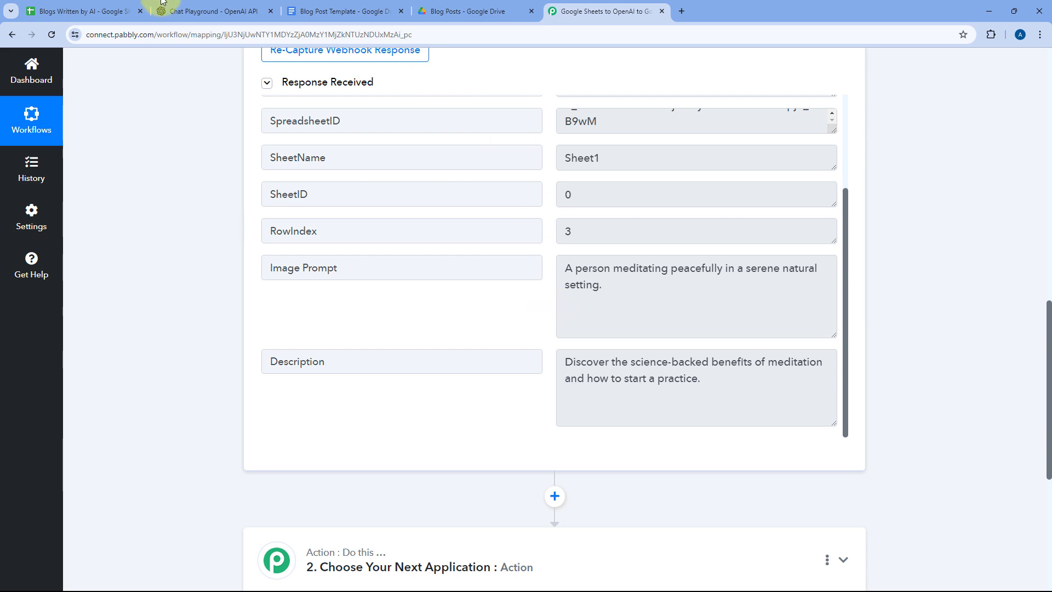
- Compare the title, description and image prompt in row 3 of the sheet with the response received in the workflow
left_click(94, 11)
left_click(604, 11)
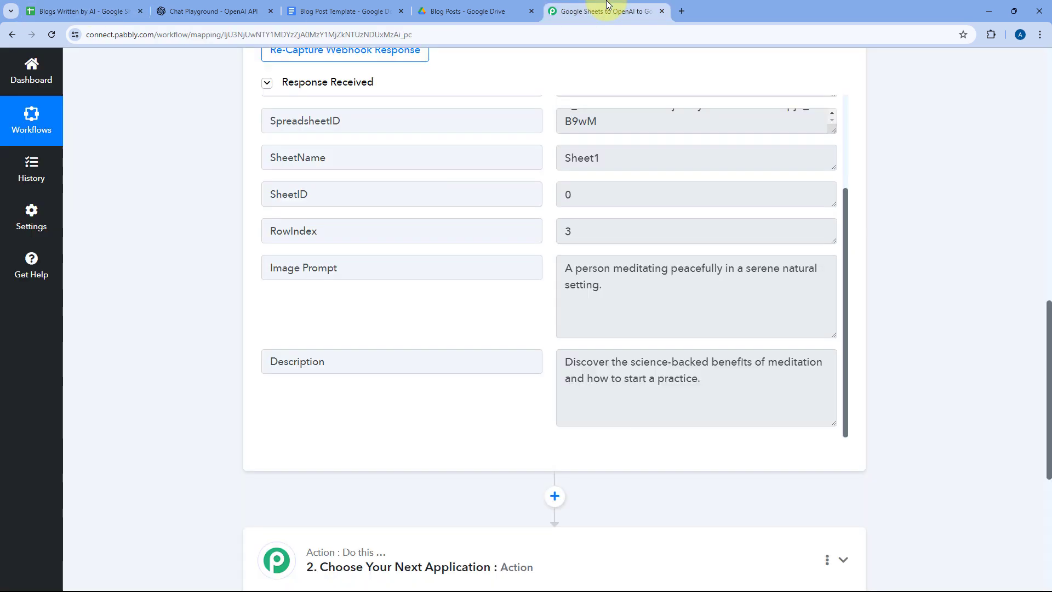
left_click(82, 11)
left_click_drag(138, 221, 490, 226)
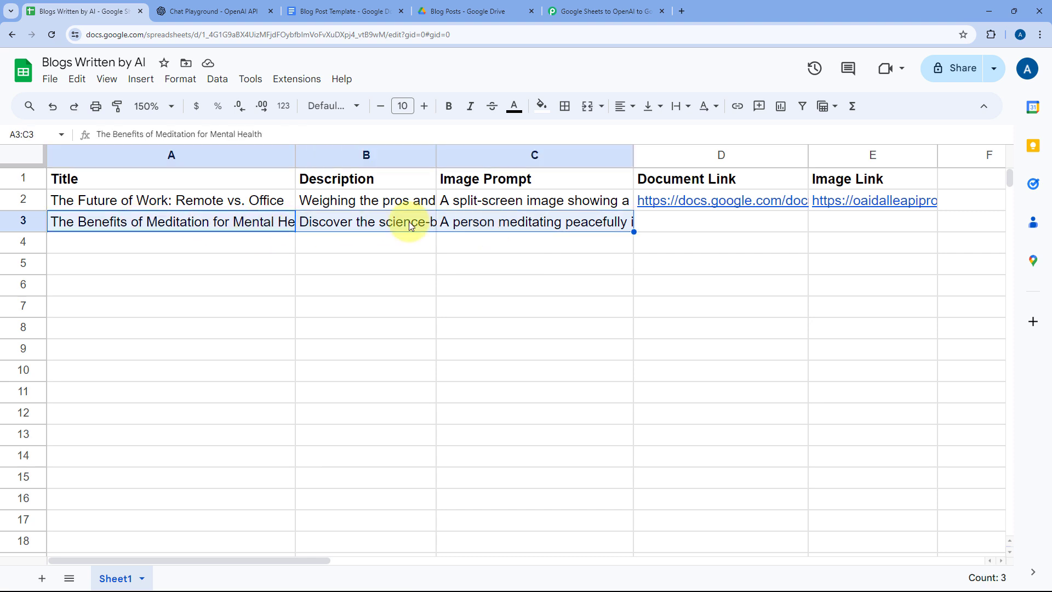
left_click(603, 11)
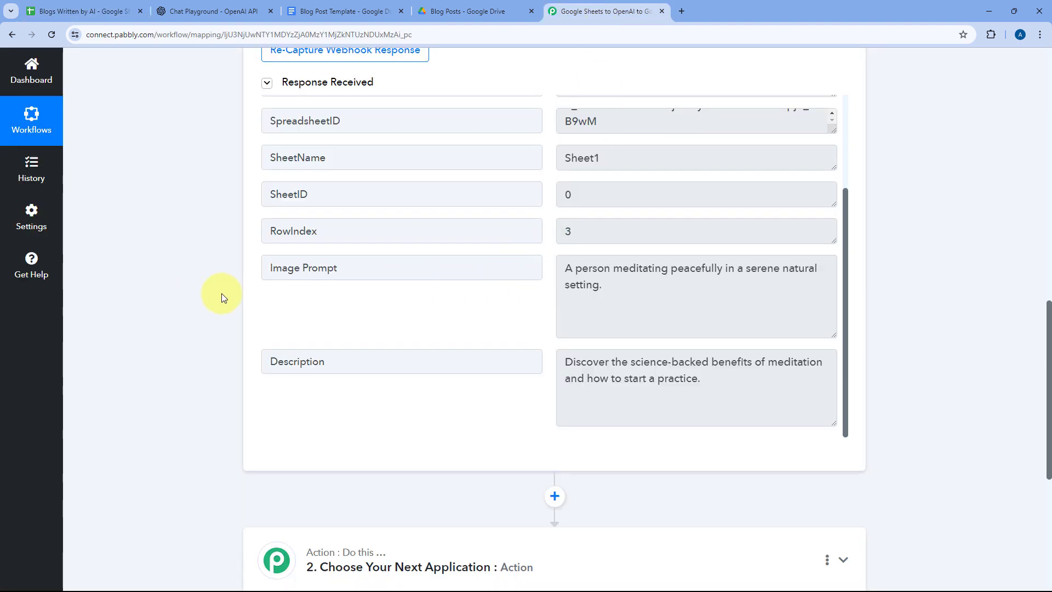
scroll(505, 278, "up", 2)
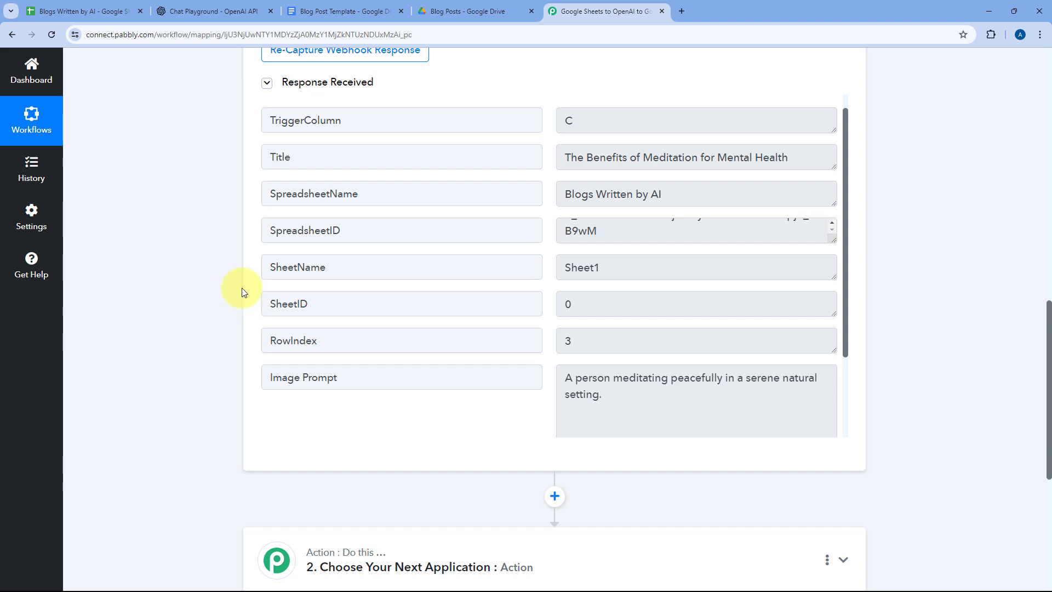
- Choose OpenAI (ChatGPT, DALL-E, Whisper) as the app for the workflow's second step
scroll(230, 298, "down", 6)
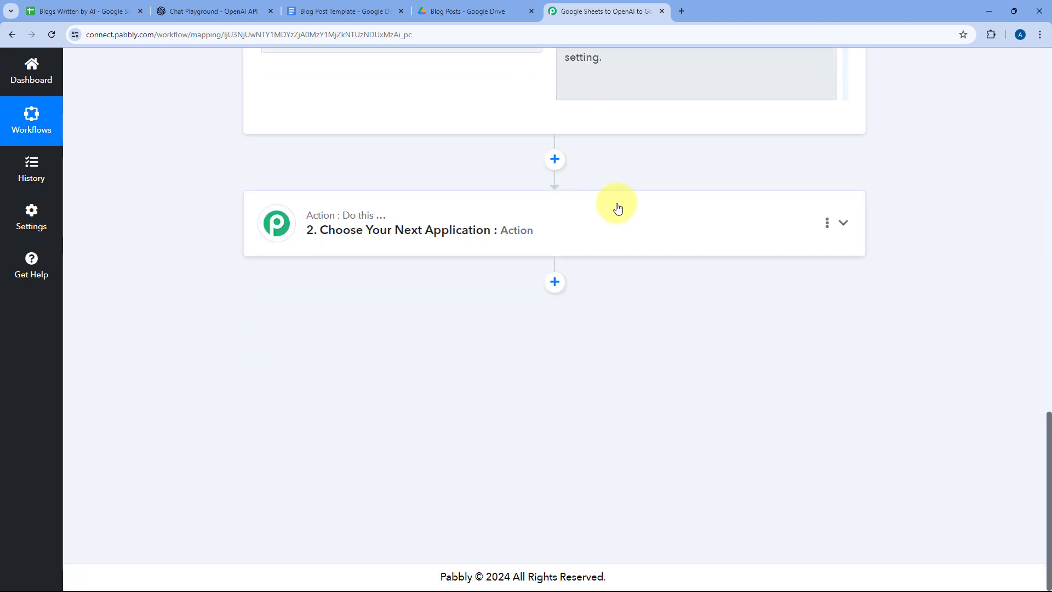
left_click(618, 207)
scroll(313, 301, "up", 4)
left_click(322, 280)
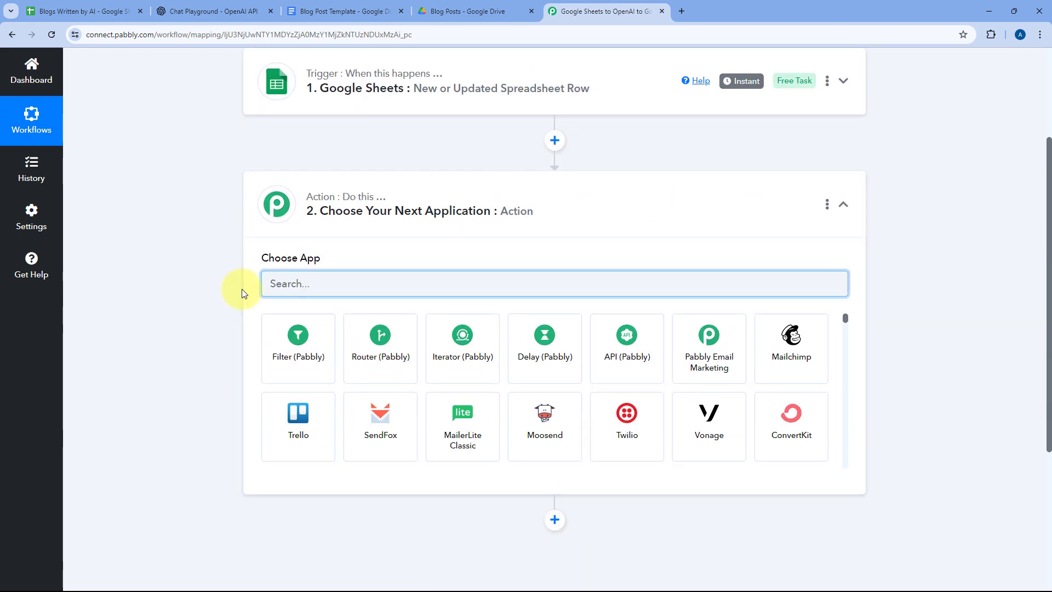
type("OpenAI")
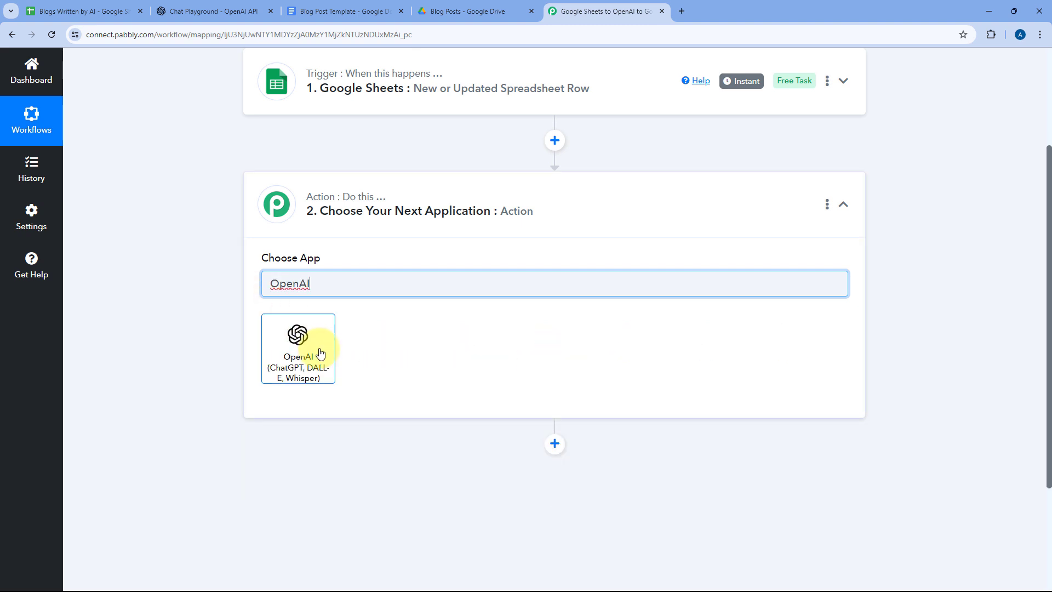
left_click(321, 352)
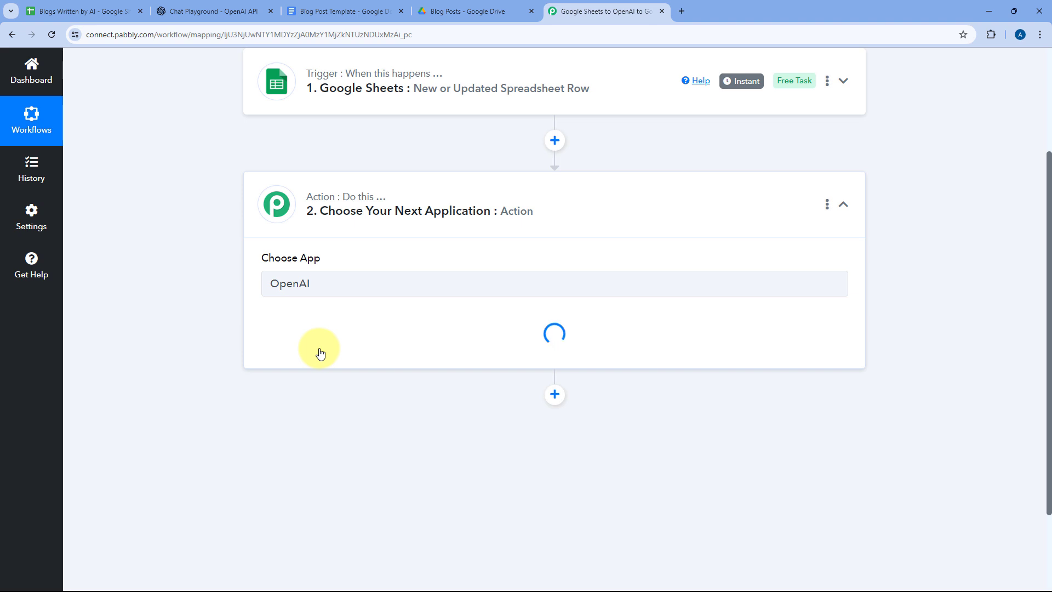
- Set the OpenAI step's action event to ChatGPT and begin connecting it with the Add New Connection option
scroll(280, 285, "down", 1)
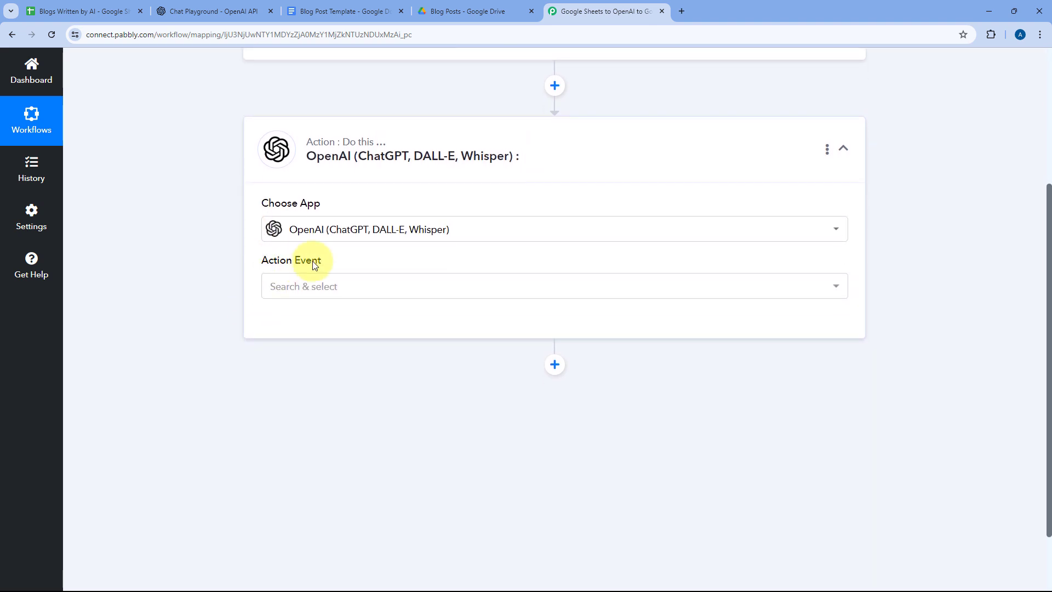
left_click(351, 290)
scroll(223, 298, "down", 1)
scroll(223, 298, "up", 1)
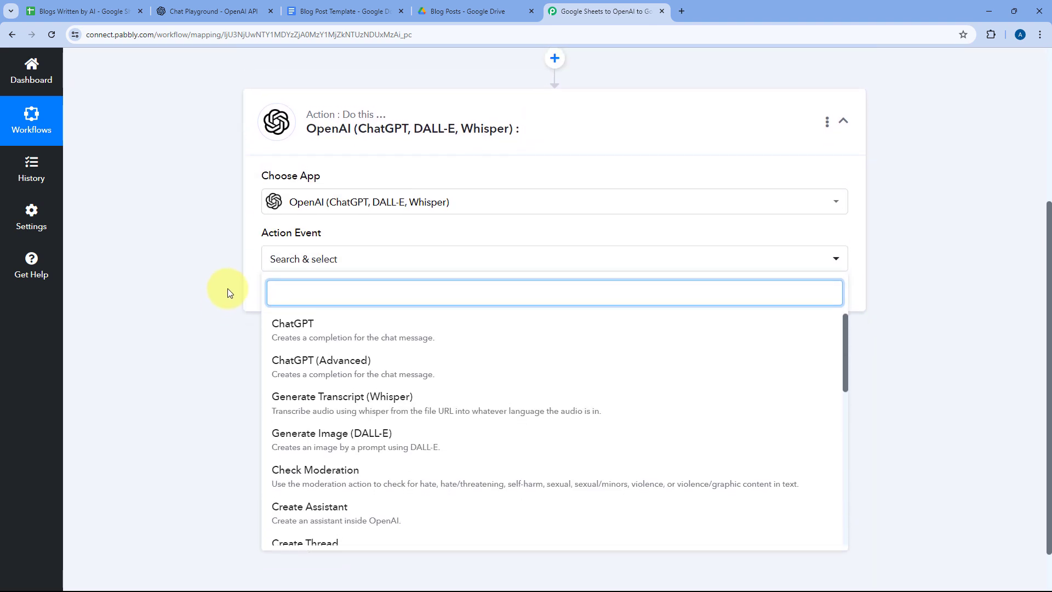
left_click(346, 328)
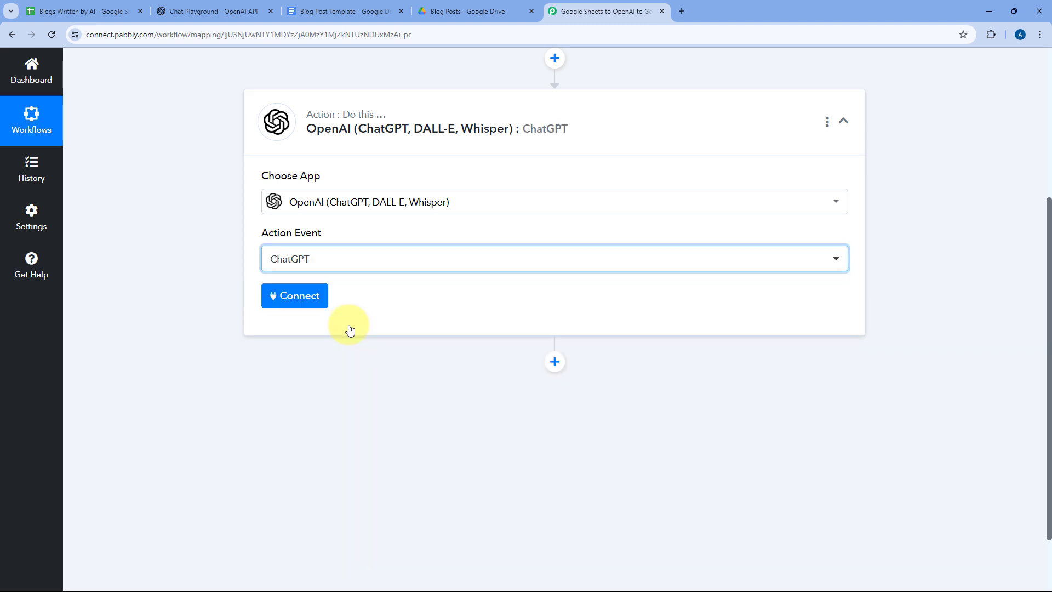
left_click(315, 296)
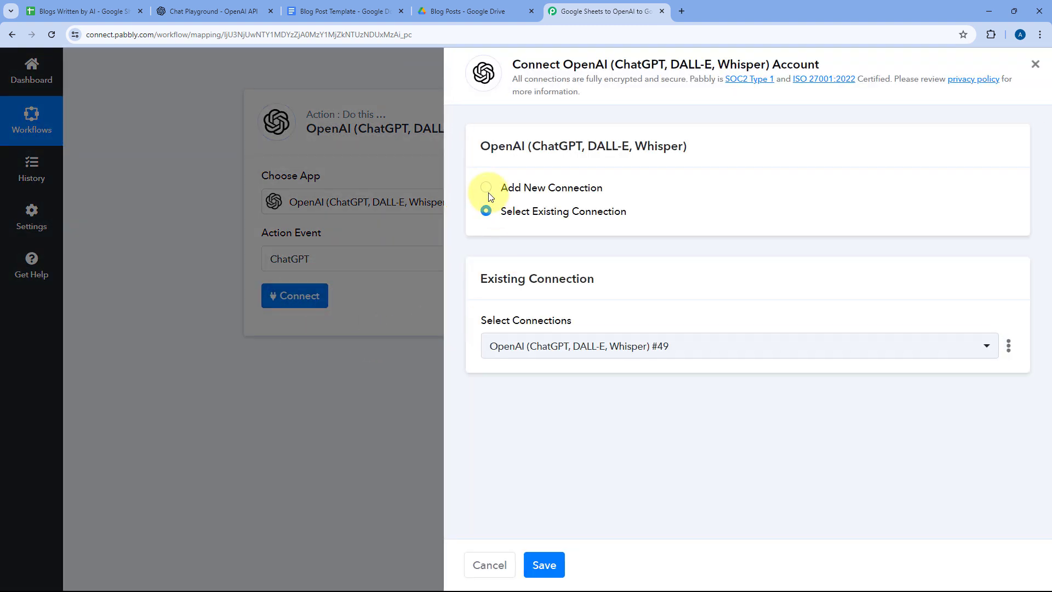
left_click(487, 187)
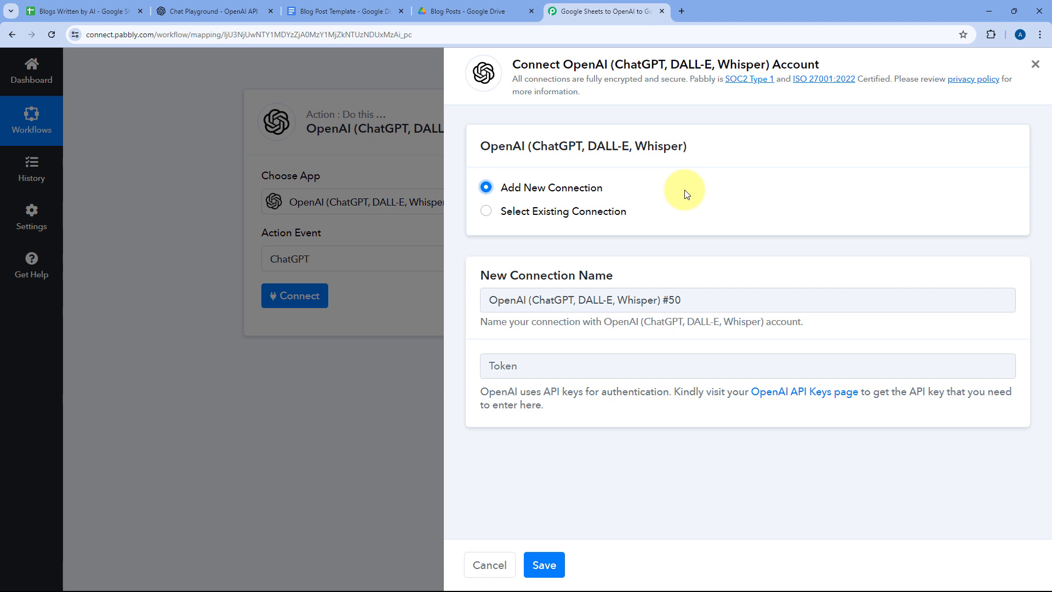
- Switch to the OpenAI platform, create a secret API key named Generate Blog Post in the Default project, and copy it
left_click(236, 11)
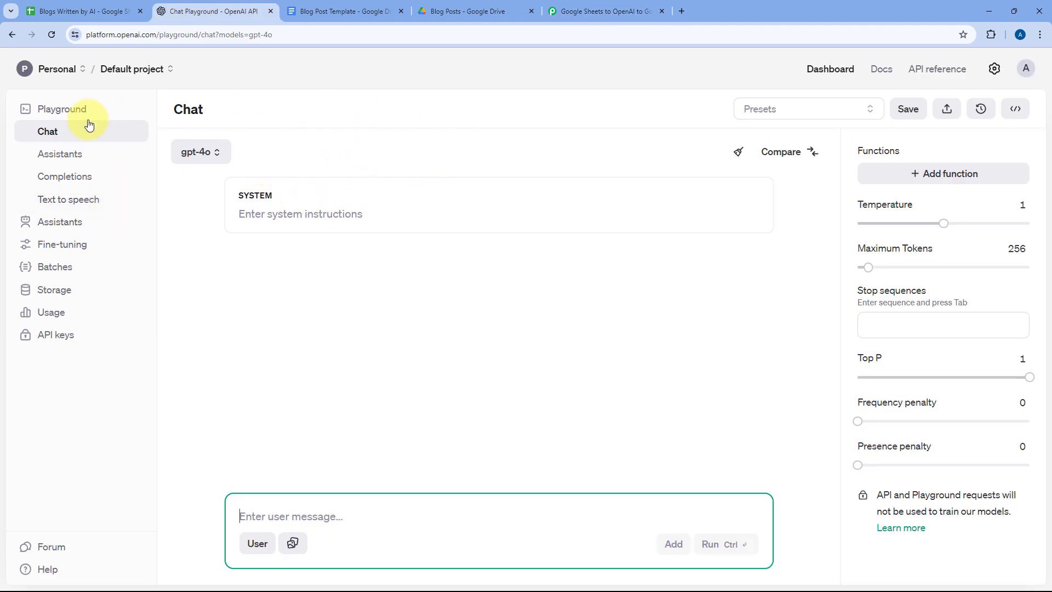
left_click(80, 342)
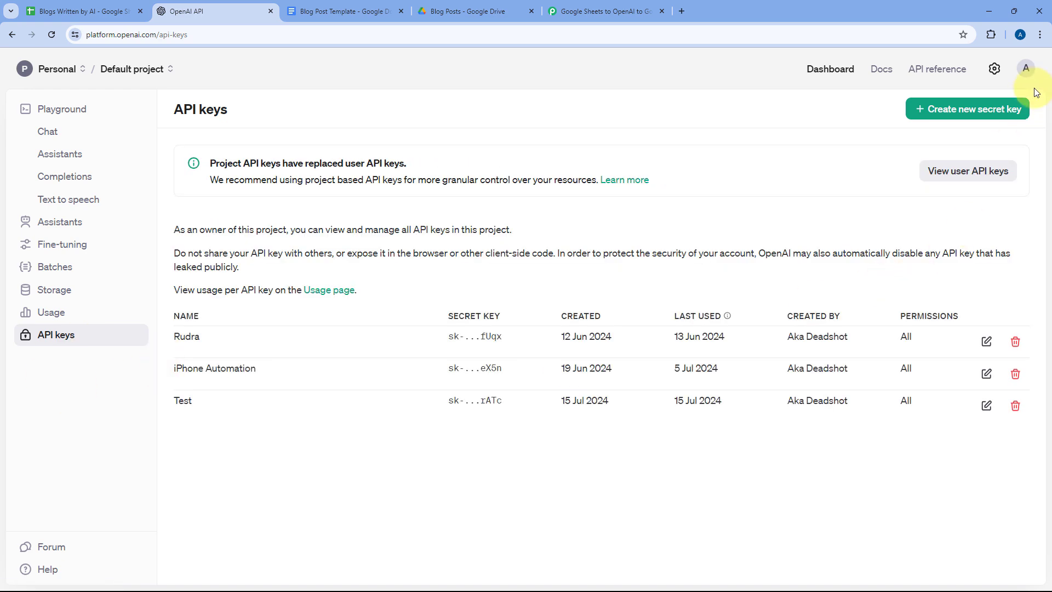
left_click(986, 114)
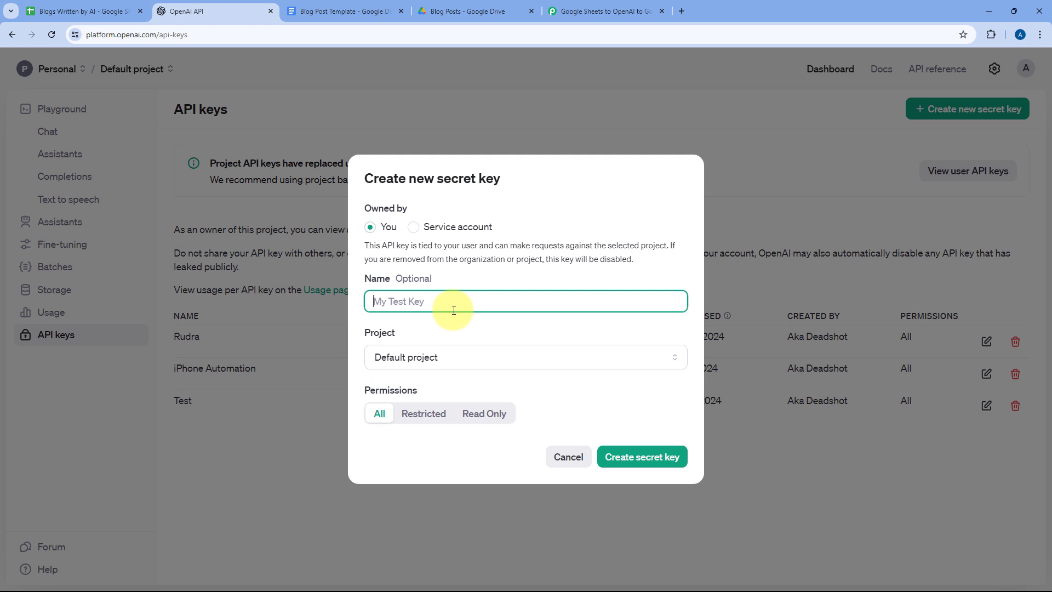
type("BLog Post")
key("ctrl+shift+Right")
type("Generate Blog")
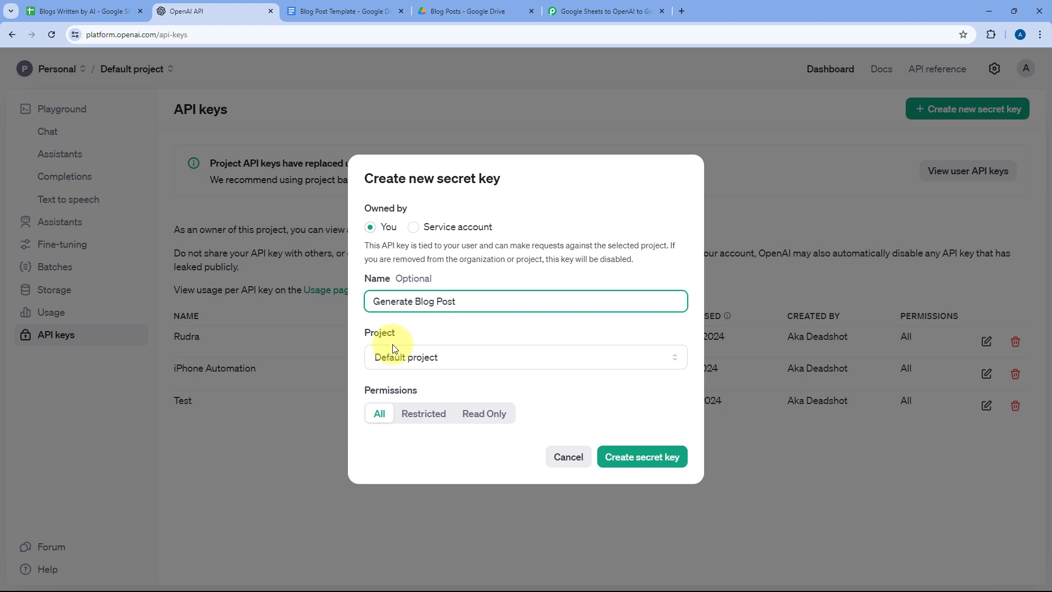
left_click(656, 457)
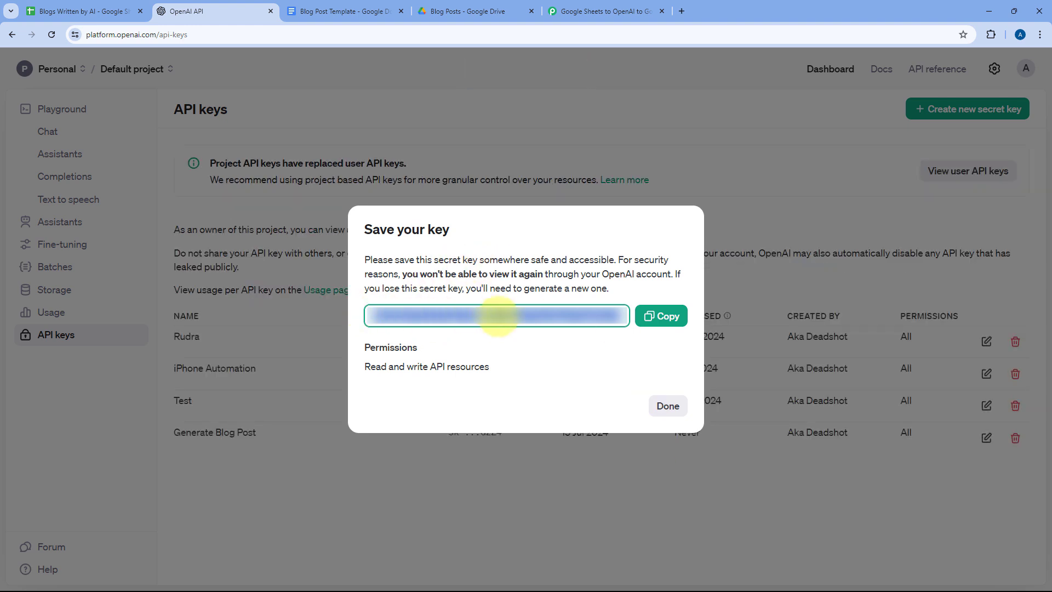
left_click(670, 320)
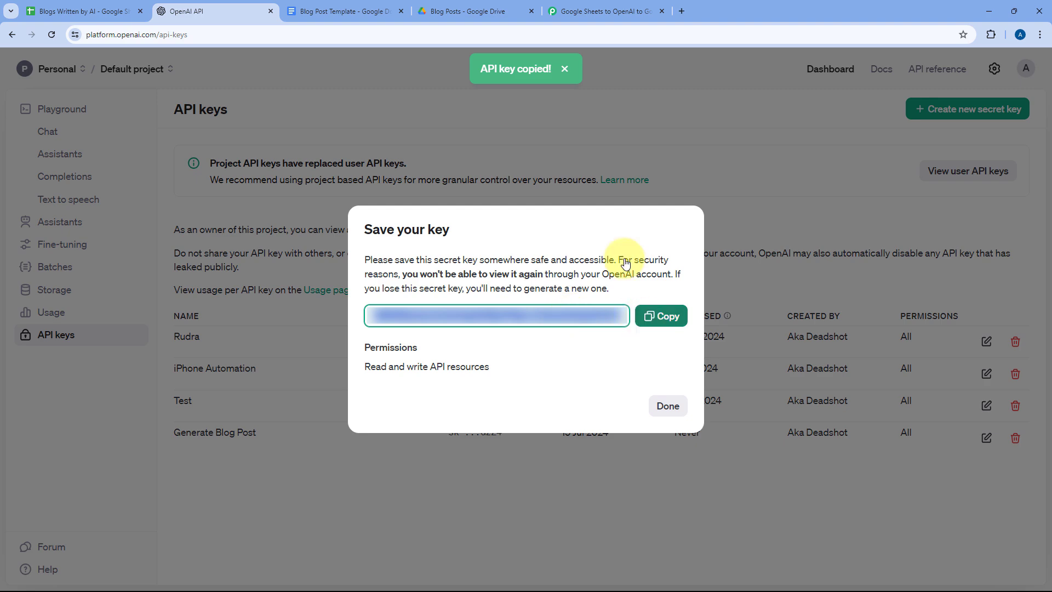
- Return to Pabbly Connect, paste the API key into the Token field and save the new OpenAI connection
left_click(598, 7)
left_click(512, 366)
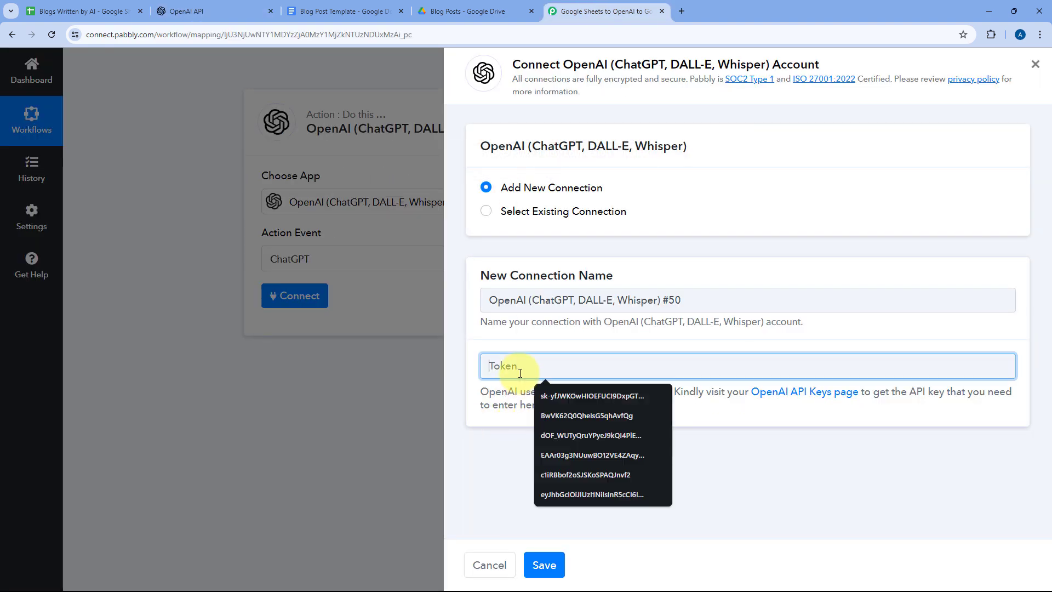
right_click(518, 367)
left_click(552, 226)
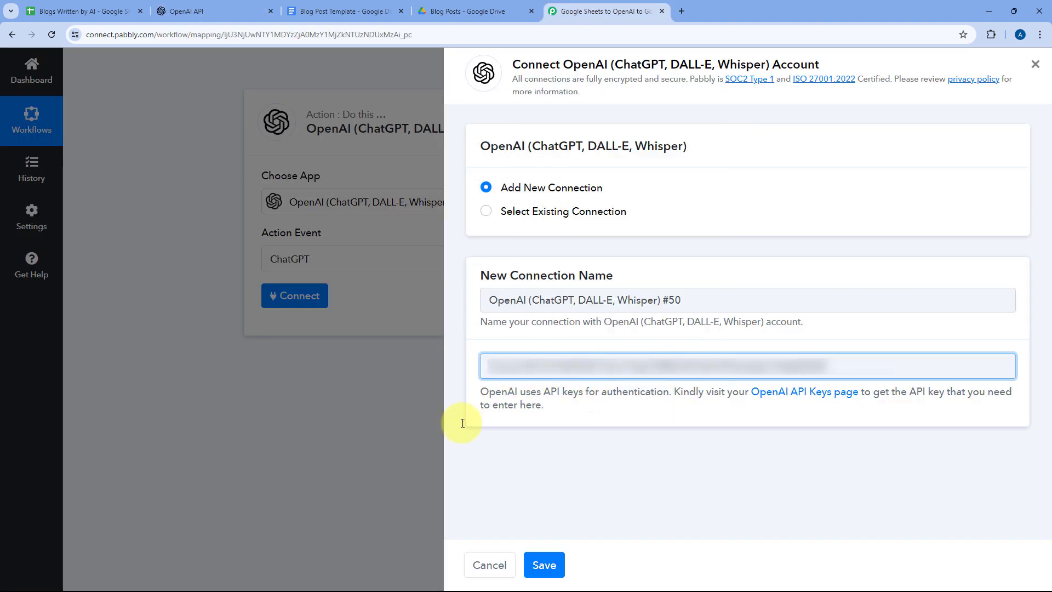
left_click(542, 565)
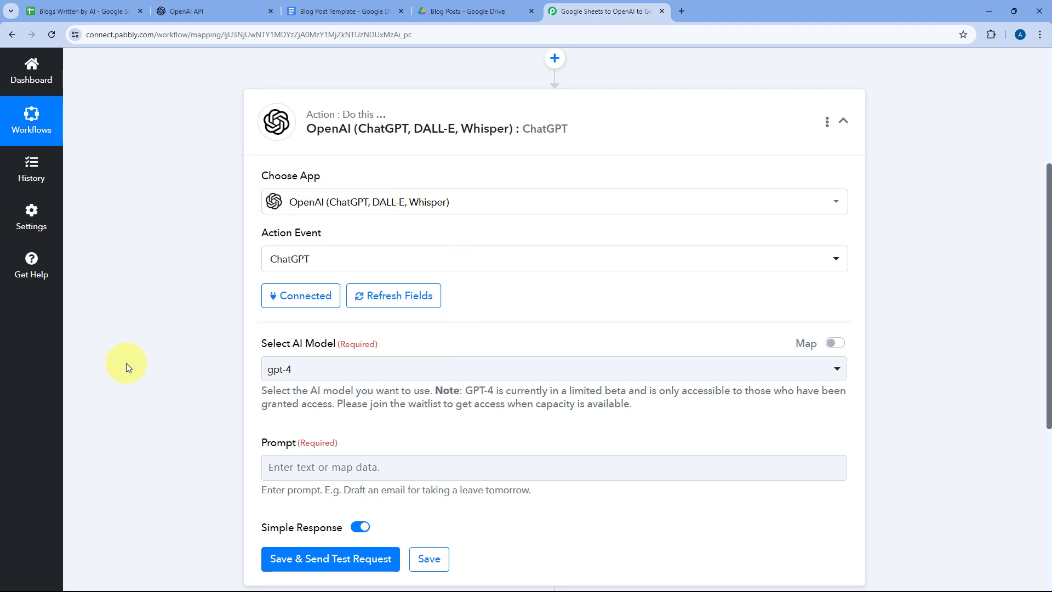
- Review the available AI models for the ChatGPT action and select gpt-4
scroll(557, 317, "down", 3)
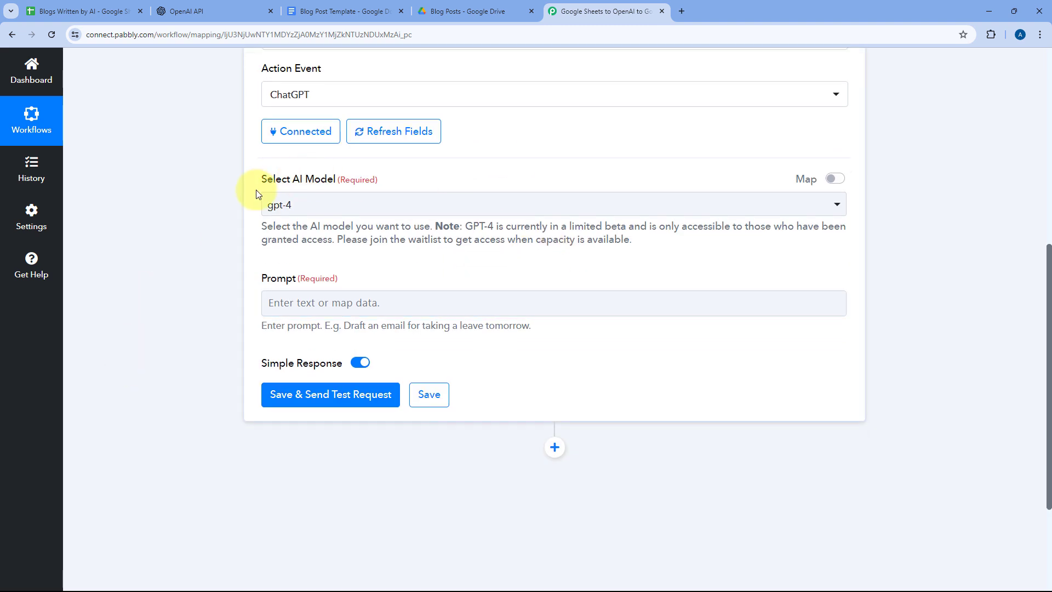
left_click(487, 204)
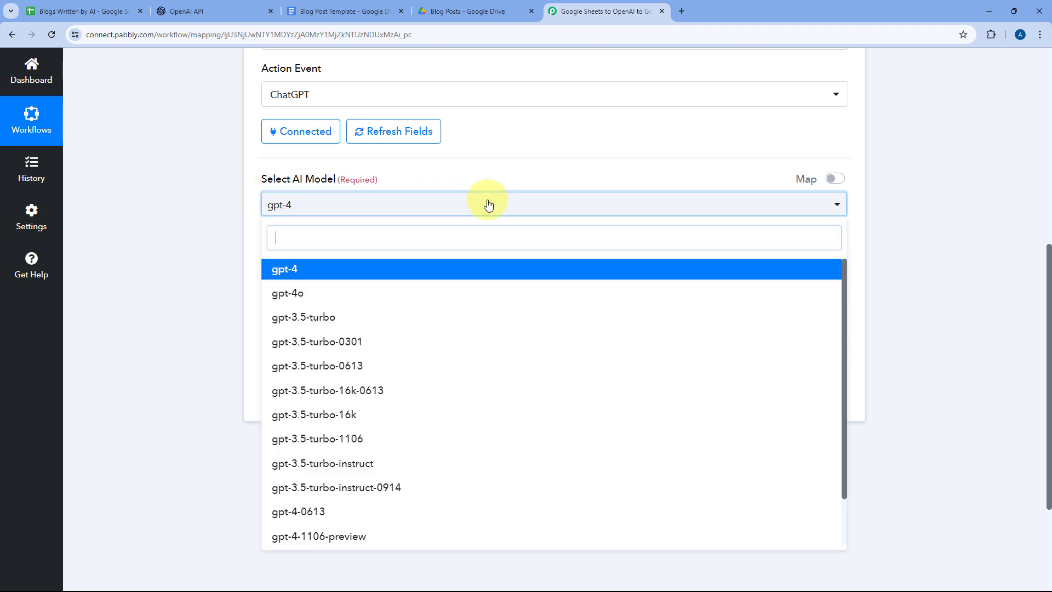
scroll(202, 228, "down", 1)
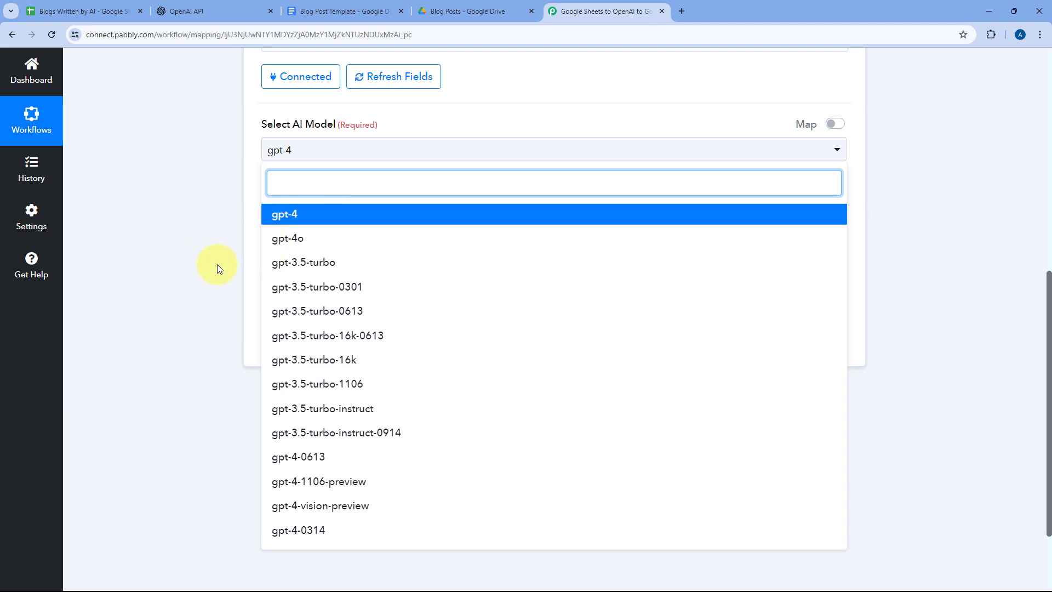
scroll(358, 255, "down", 2)
scroll(356, 255, "up", 2)
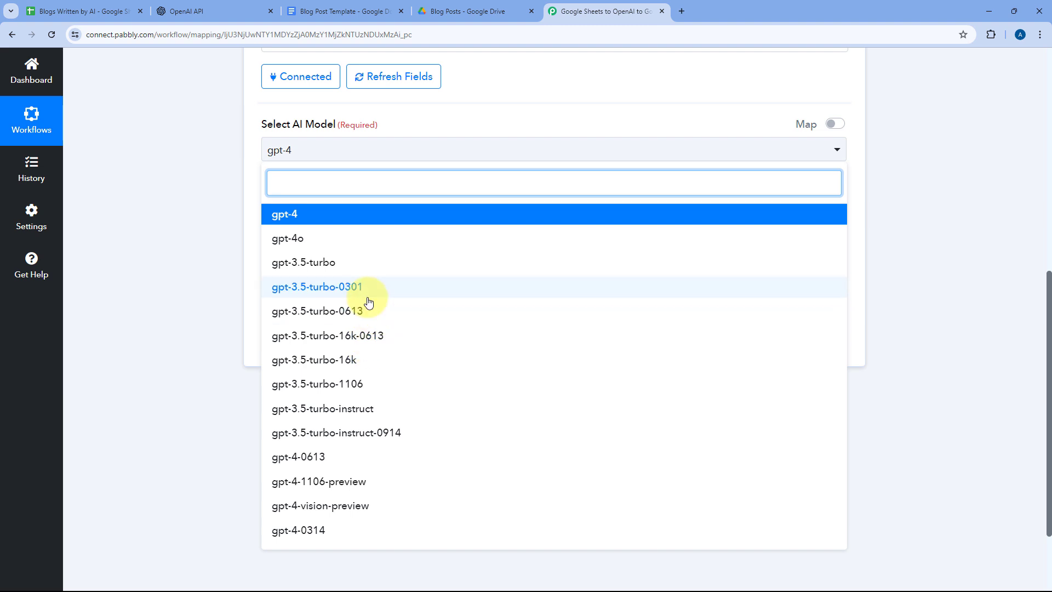
left_click(300, 224)
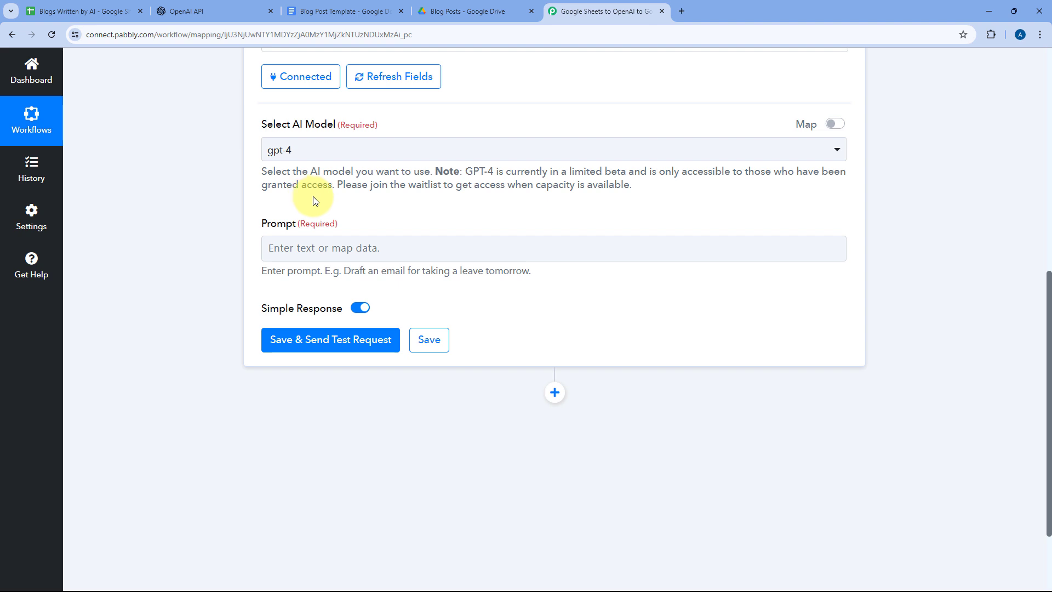
- Begin the ChatGPT prompt with the text "Write a blog on"
scroll(264, 164, "down", 1)
left_click(264, 187)
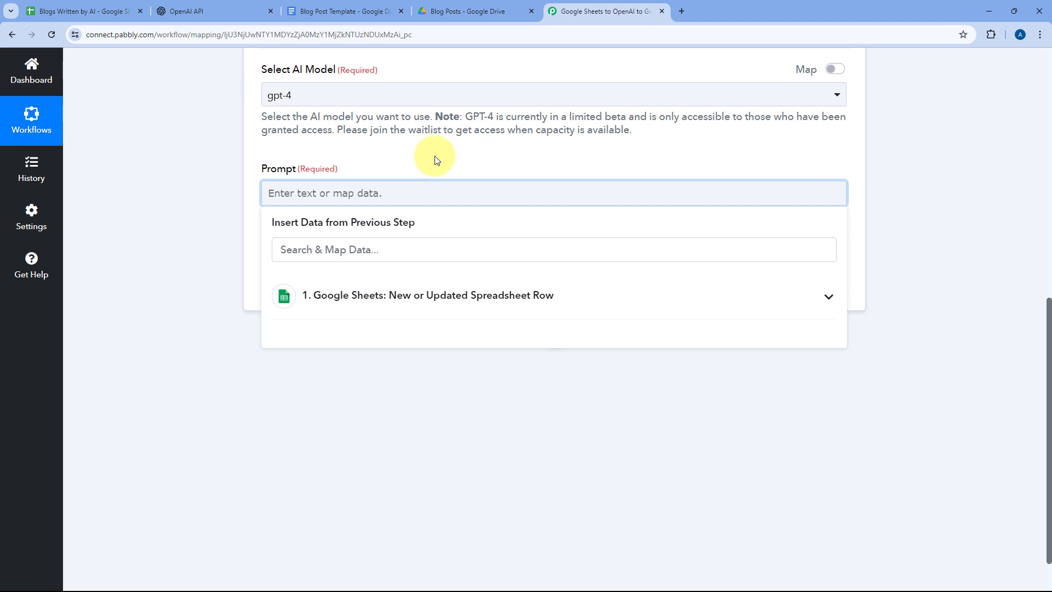
type("Write a blog on")
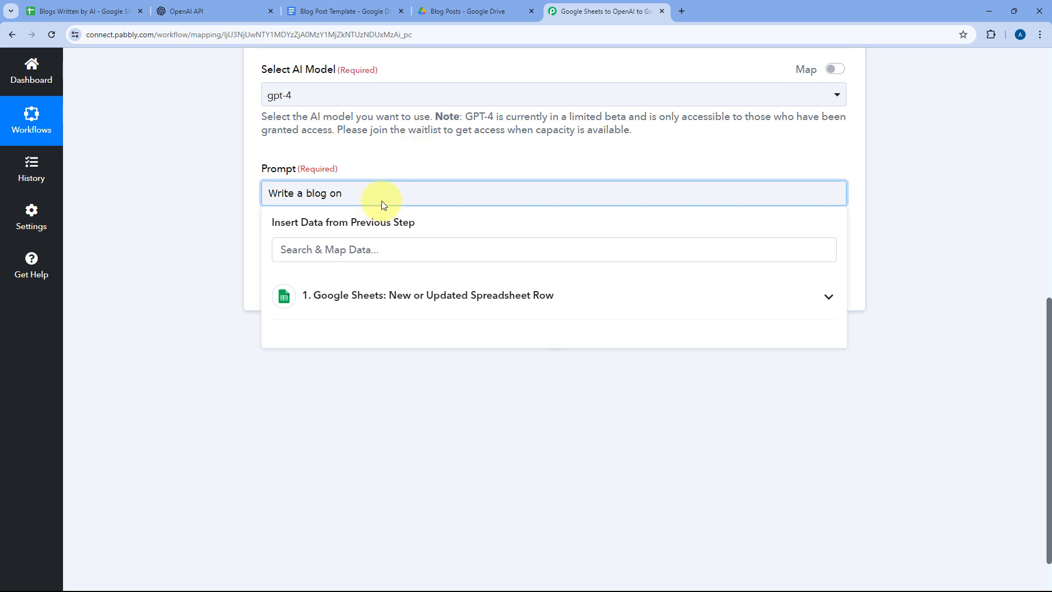
- Check the blog title in row 3 of the sheet and the matching Title value in the trigger's received response
left_click(131, 10)
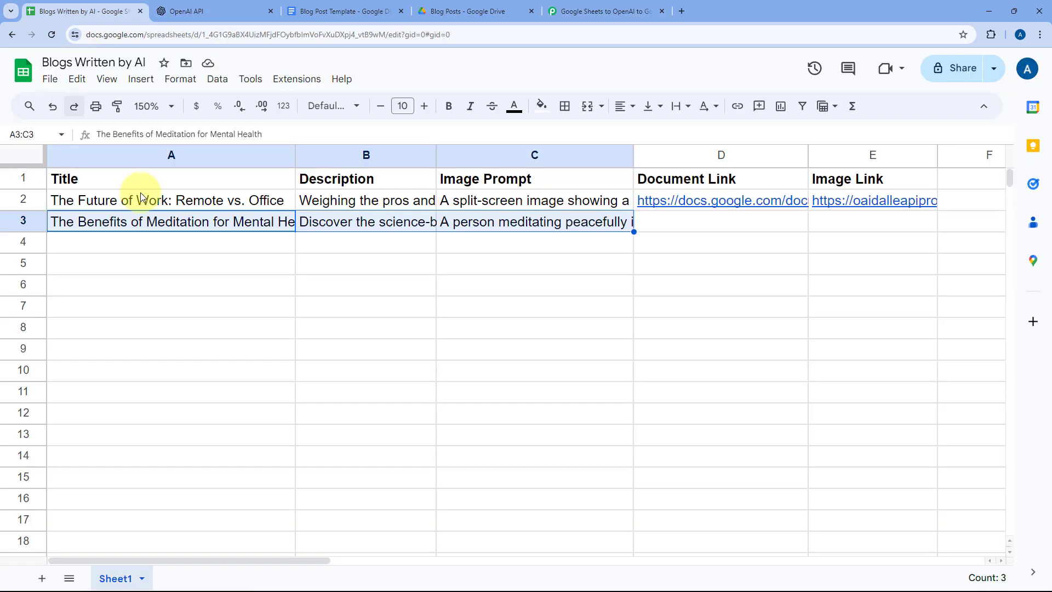
left_click(153, 226)
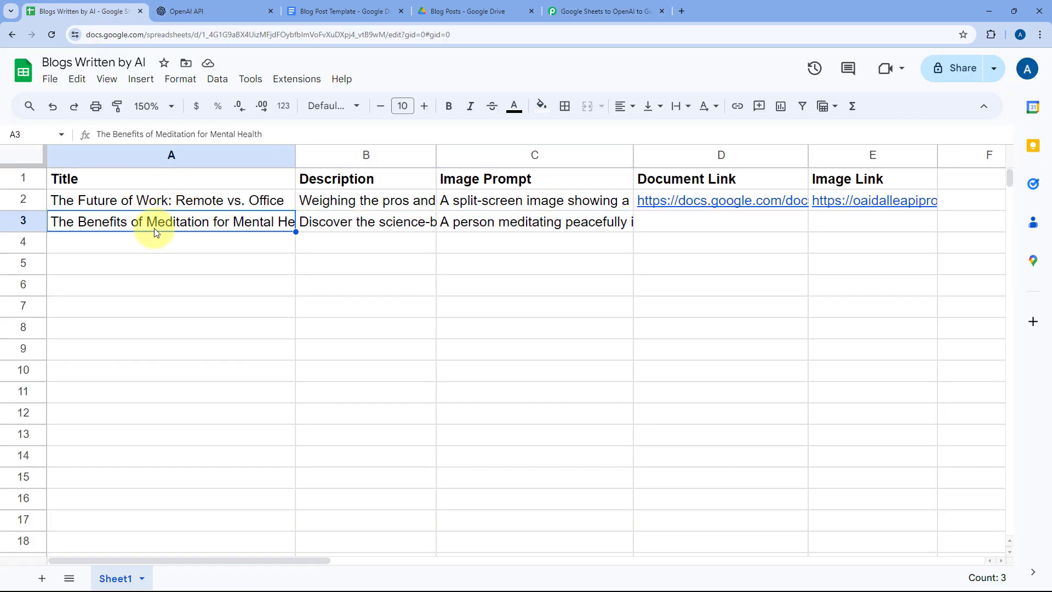
left_click(605, 10)
scroll(222, 222, "up", 5)
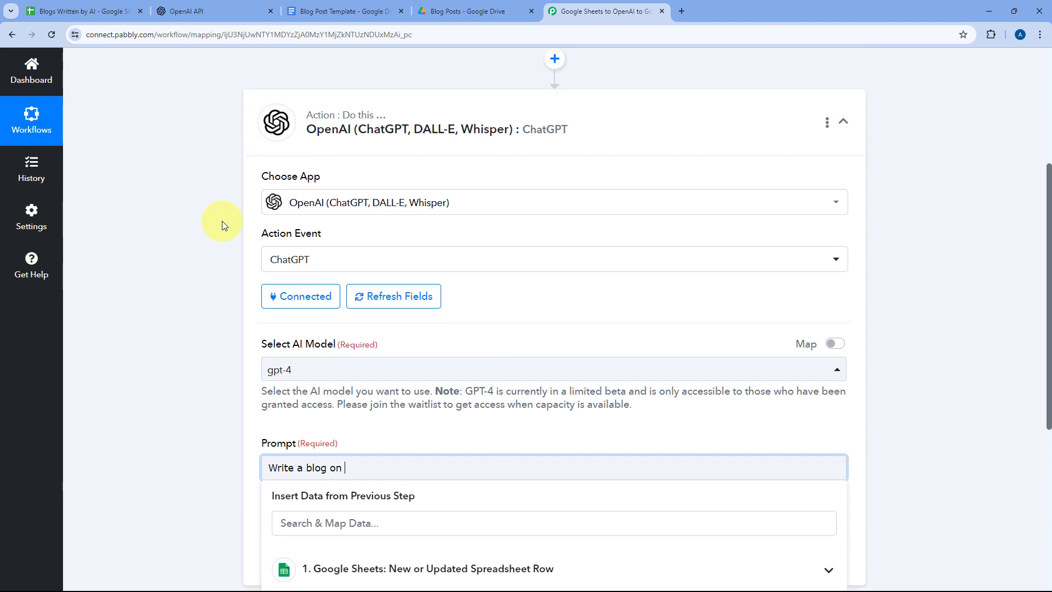
scroll(222, 222, "up", 4)
left_click(418, 218)
scroll(199, 276, "down", 10)
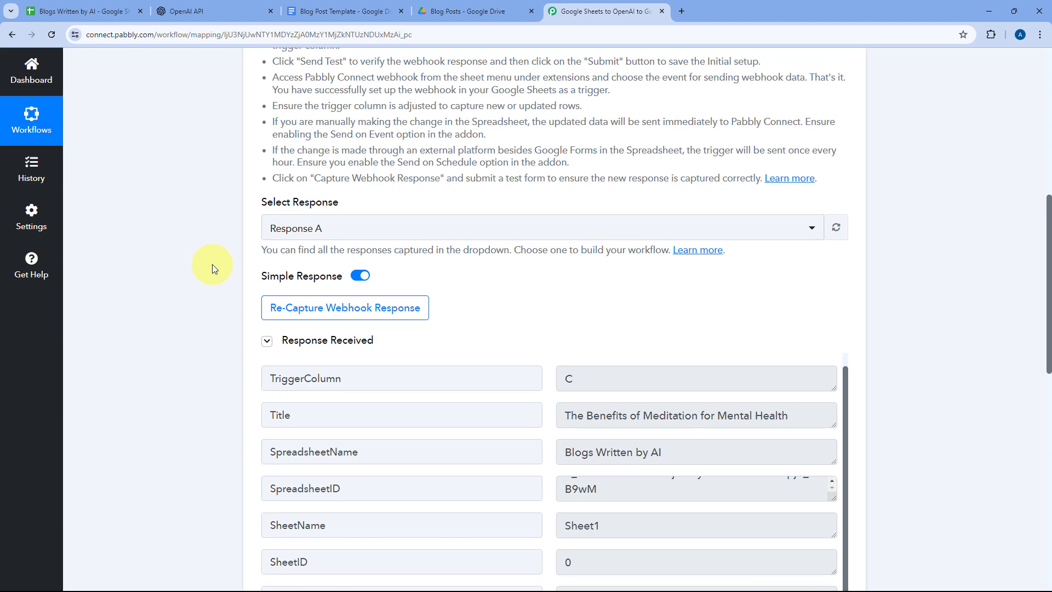
scroll(212, 264, "down", 4)
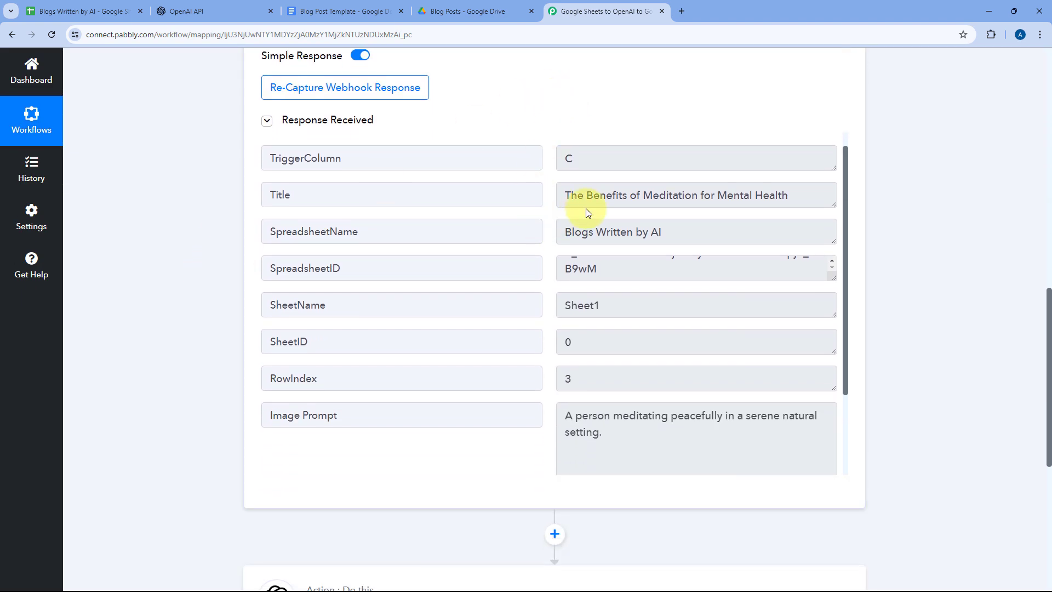
left_click_drag(565, 195, 793, 195)
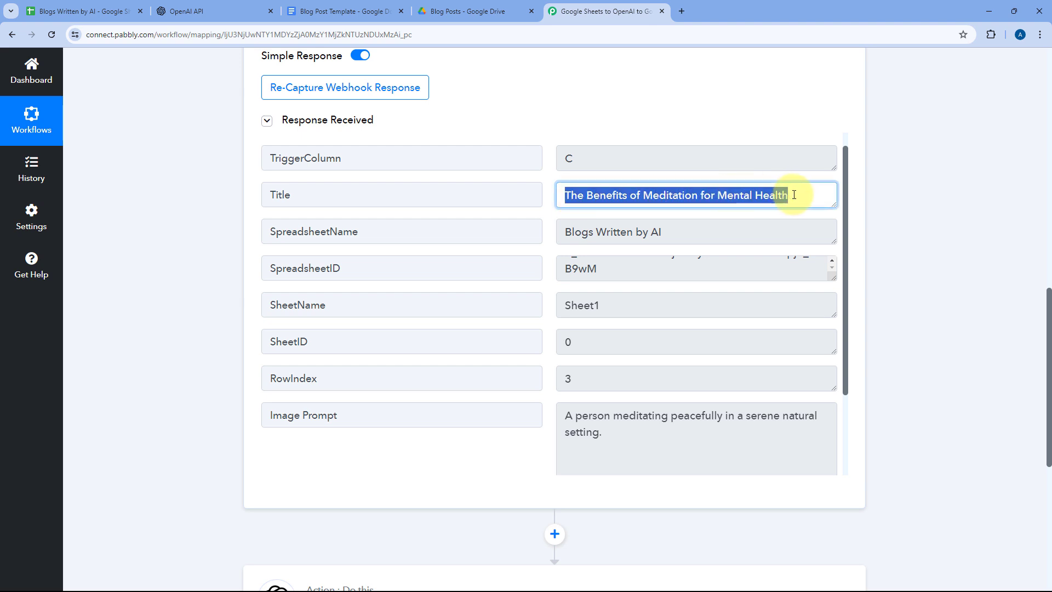
left_click(793, 195)
scroll(794, 195, "down", 3)
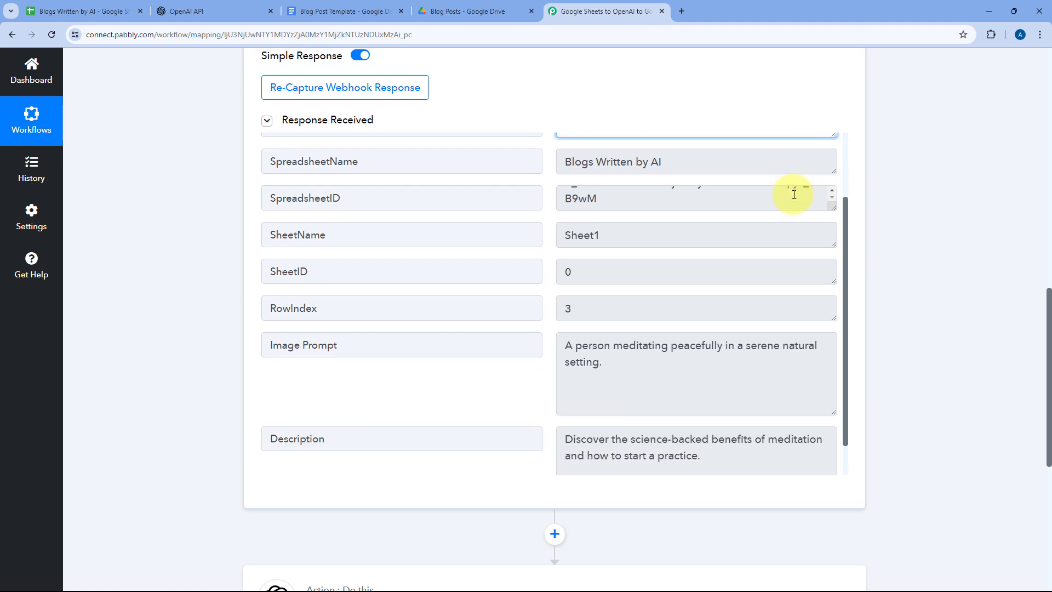
scroll(177, 264, "down", 5)
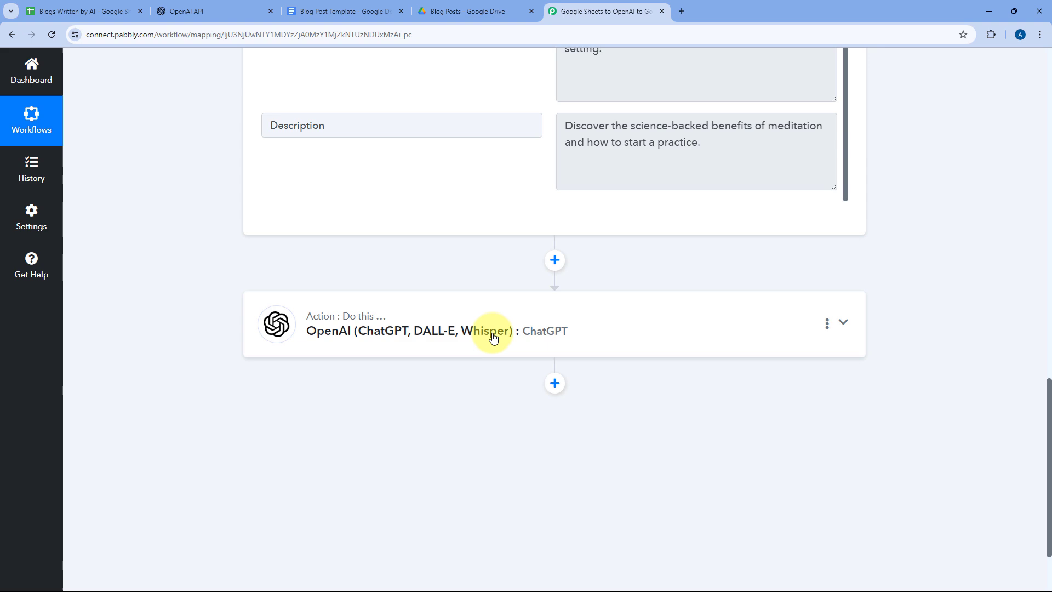
- Reopen the ChatGPT action and append the Google Sheets Title and Description values to the prompt, separated by a comma
left_click(533, 322)
scroll(482, 314, "down", 4)
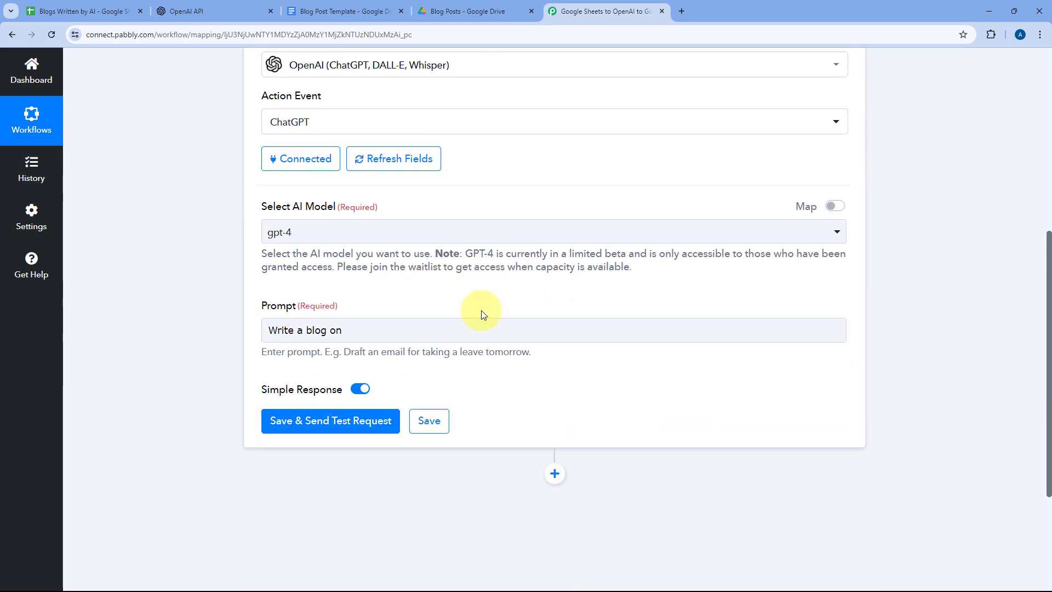
scroll(445, 301, "down", 2)
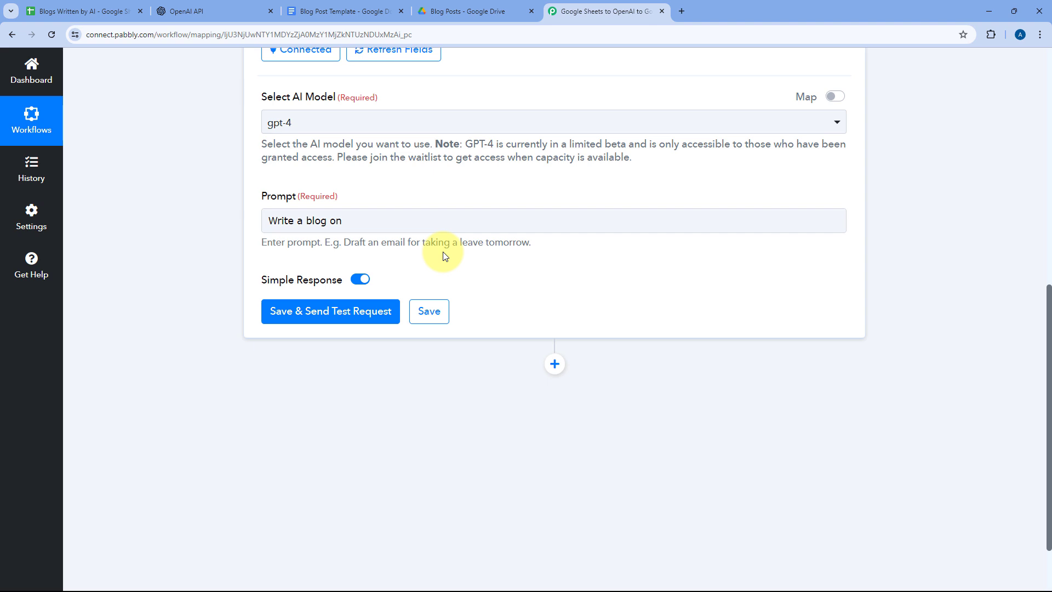
left_click(398, 220)
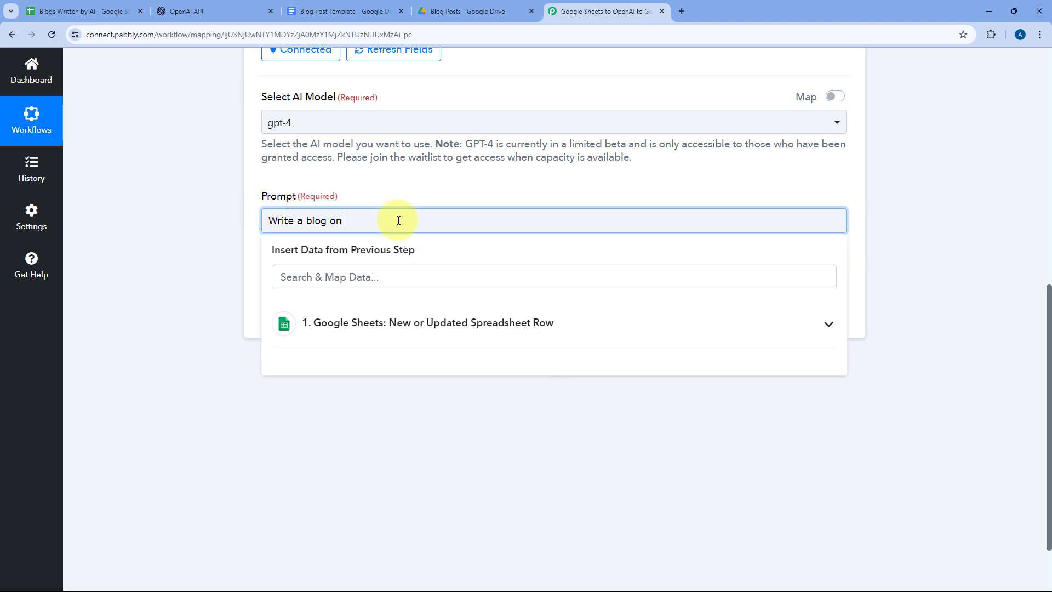
left_click(458, 325)
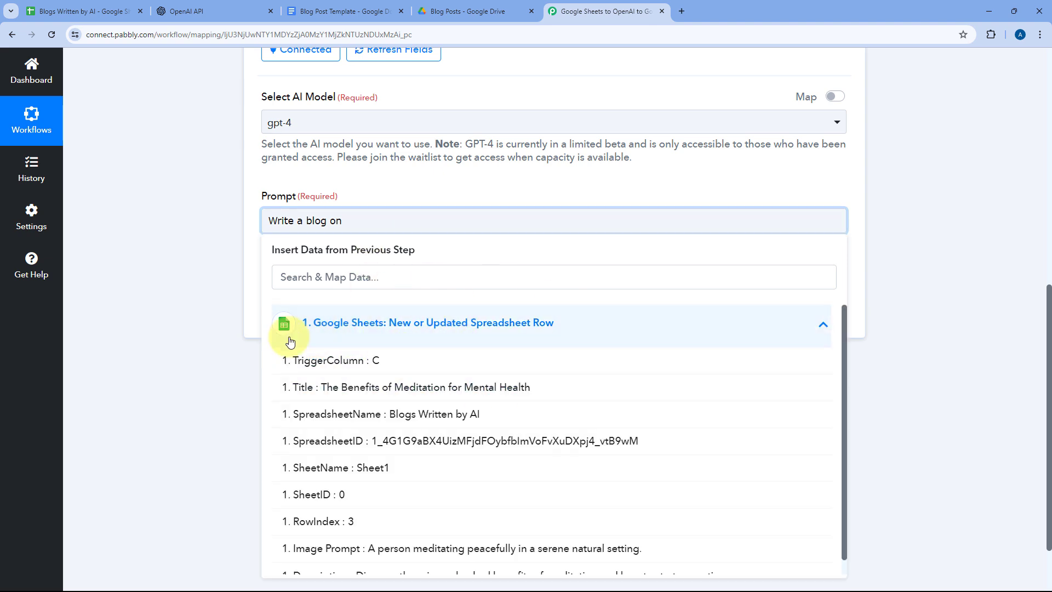
scroll(231, 355, "down", 1)
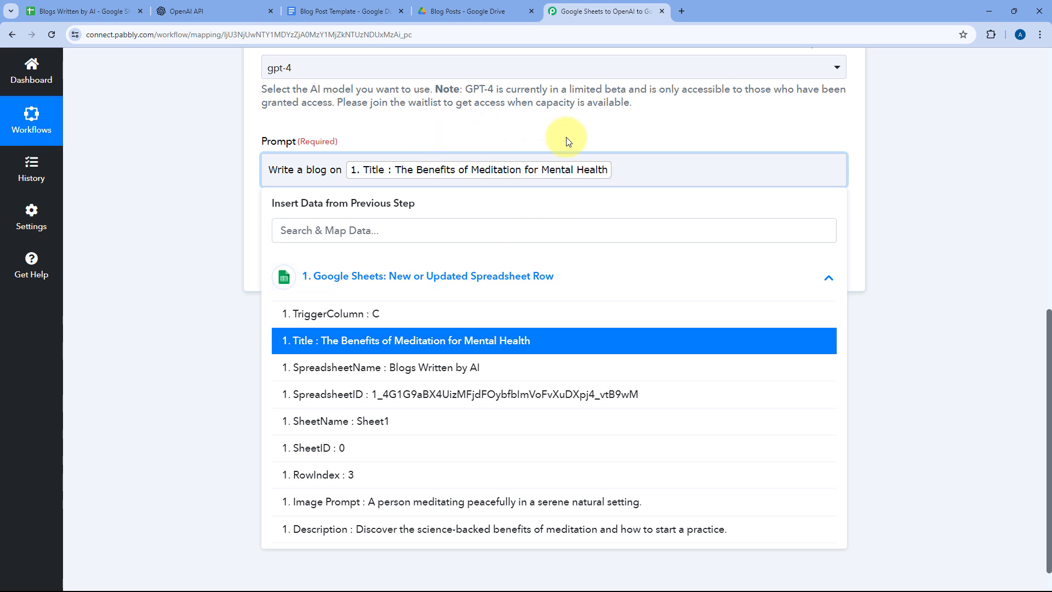
type(",")
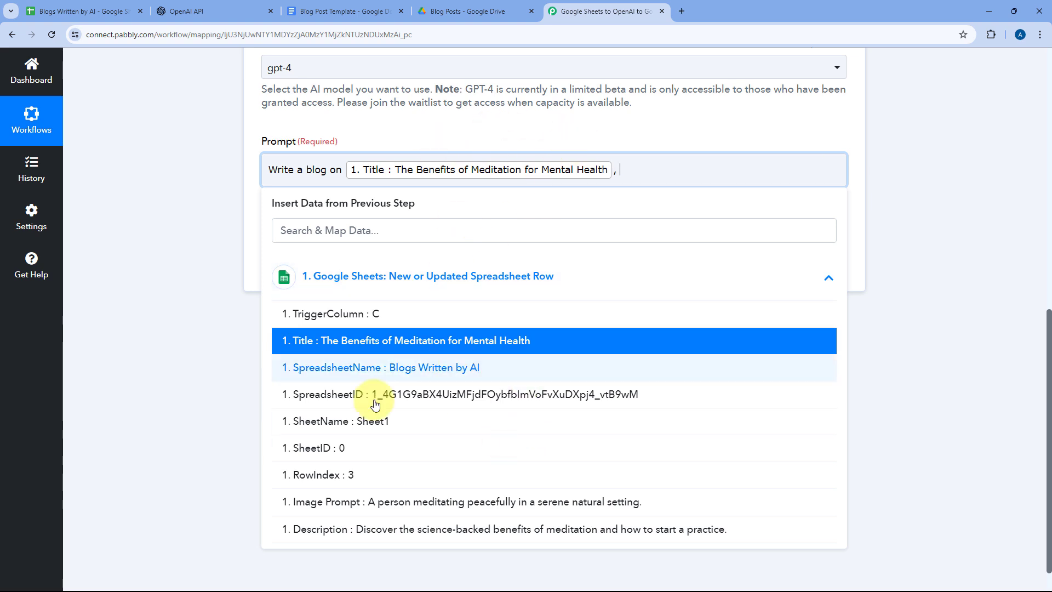
left_click(423, 529)
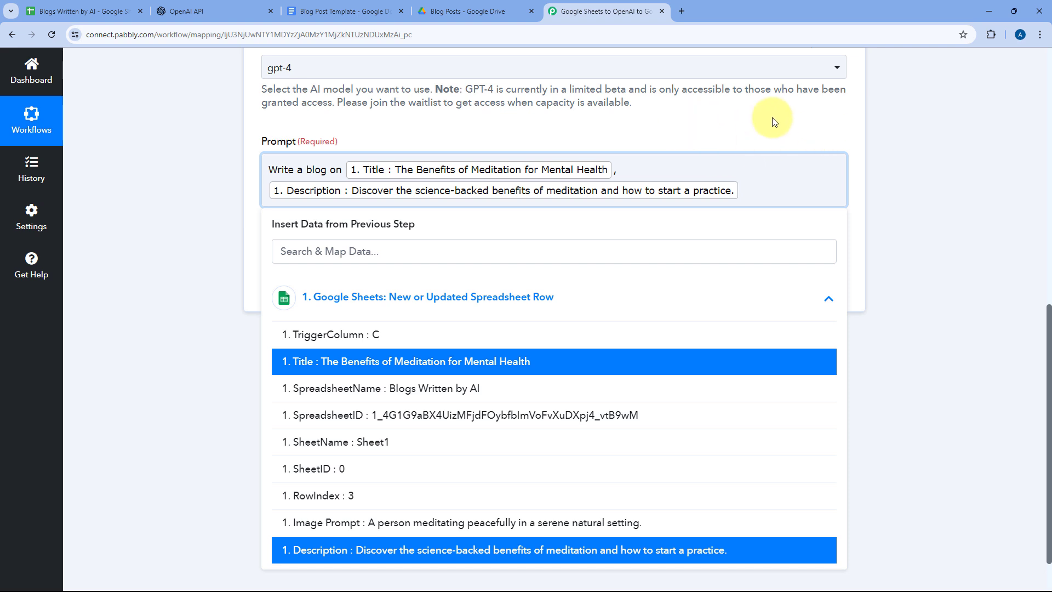
- Finish the prompt with instructions for a positive tone, simple language, only the blog content without title or extras, and proper formatting
key("ctrl+v")
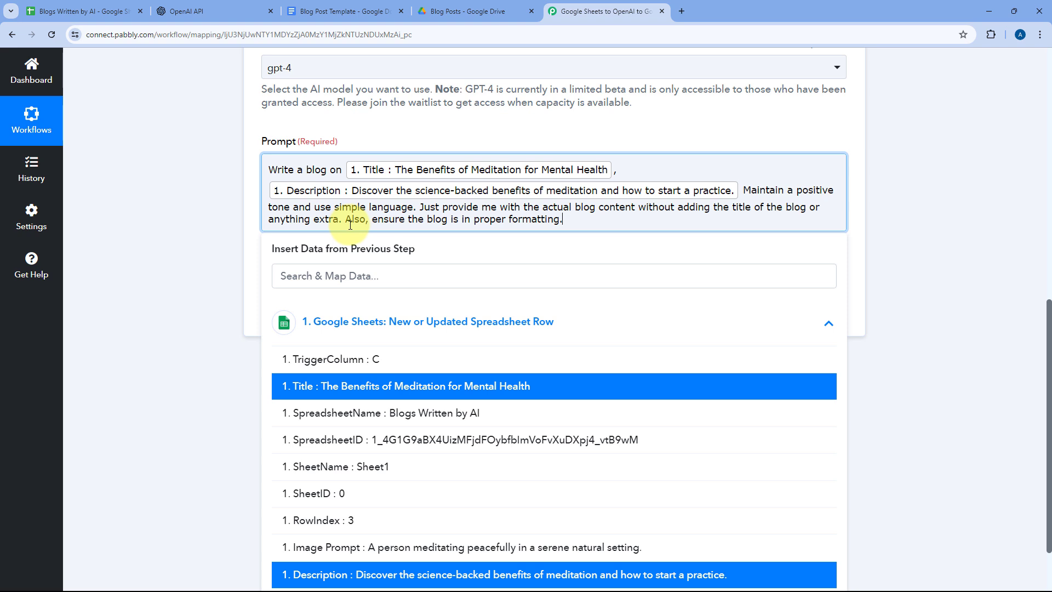
left_click(575, 222)
left_click(214, 188)
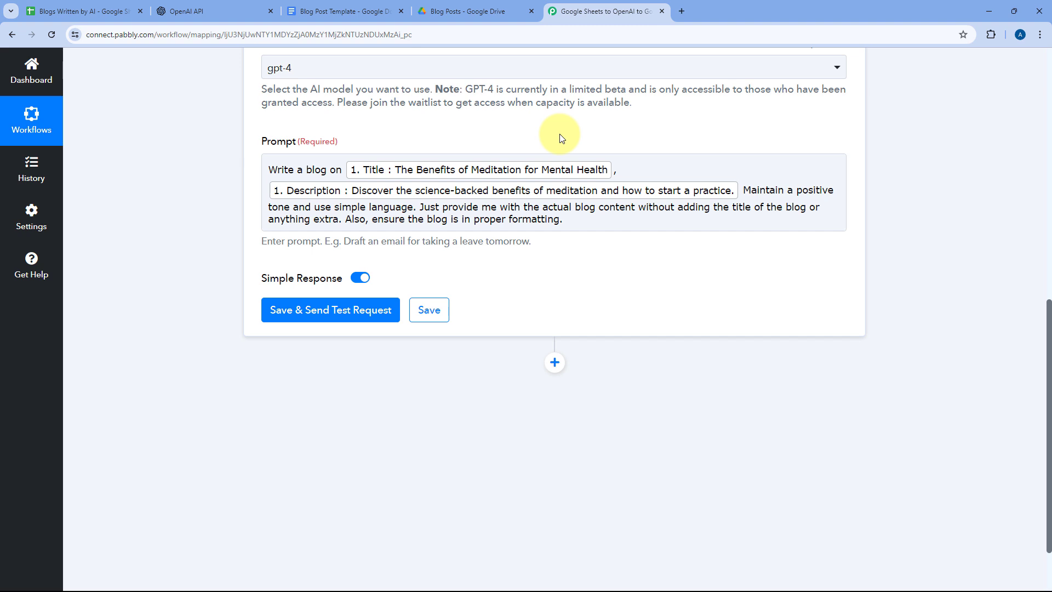
left_click(134, 12)
left_click(604, 10)
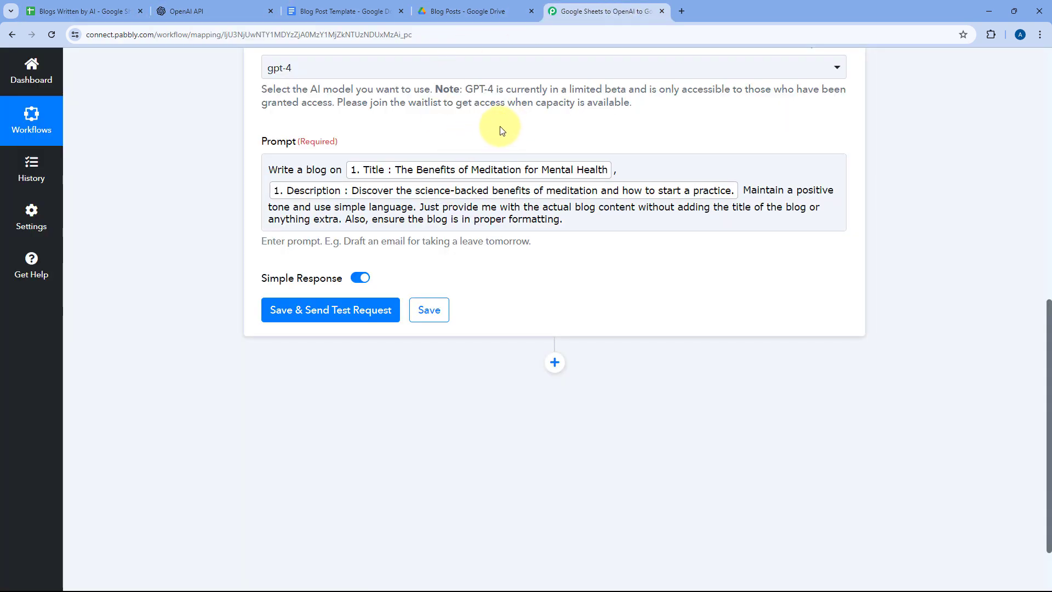
scroll(502, 130, "up", 1)
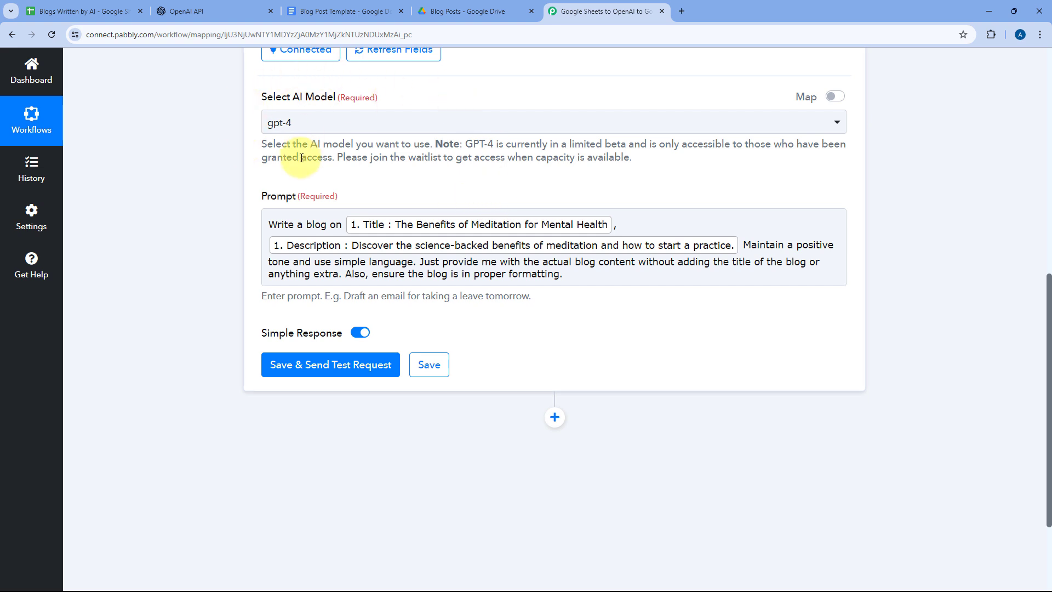
- Save the ChatGPT action and send a test request with the completed blog prompt
scroll(274, 161, "down", 1)
scroll(411, 186, "down", 2)
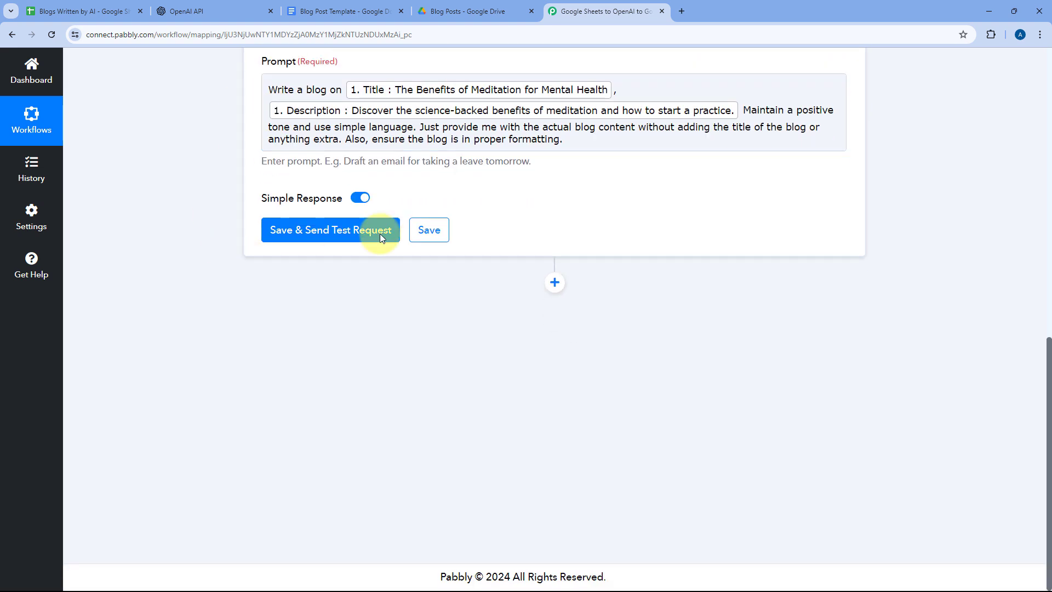
left_click(337, 230)
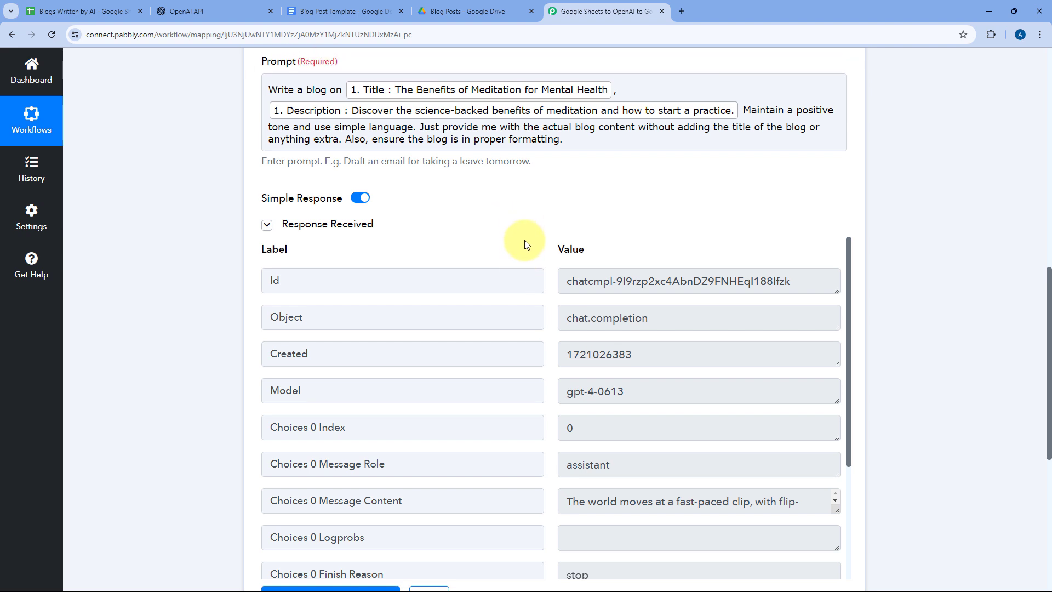
- Enlarge the Choices 0 Message Content value in the ChatGPT response and read through the generated blog text
scroll(540, 265, "down", 3)
left_click_drag(419, 336, 319, 335)
scroll(649, 277, "down", 1)
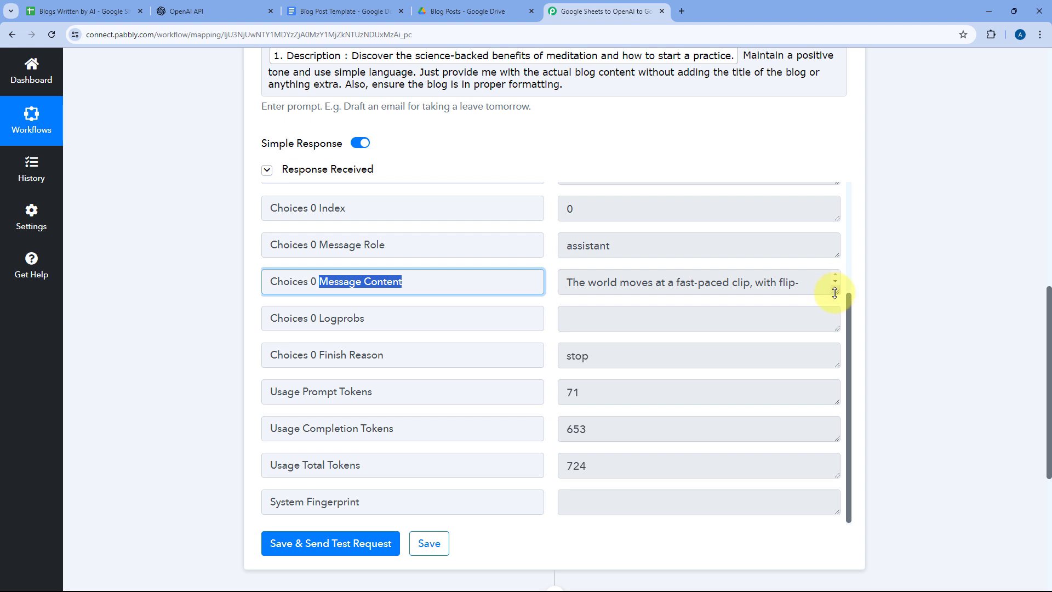
left_click_drag(834, 293, 836, 499)
scroll(666, 362, "down", 2)
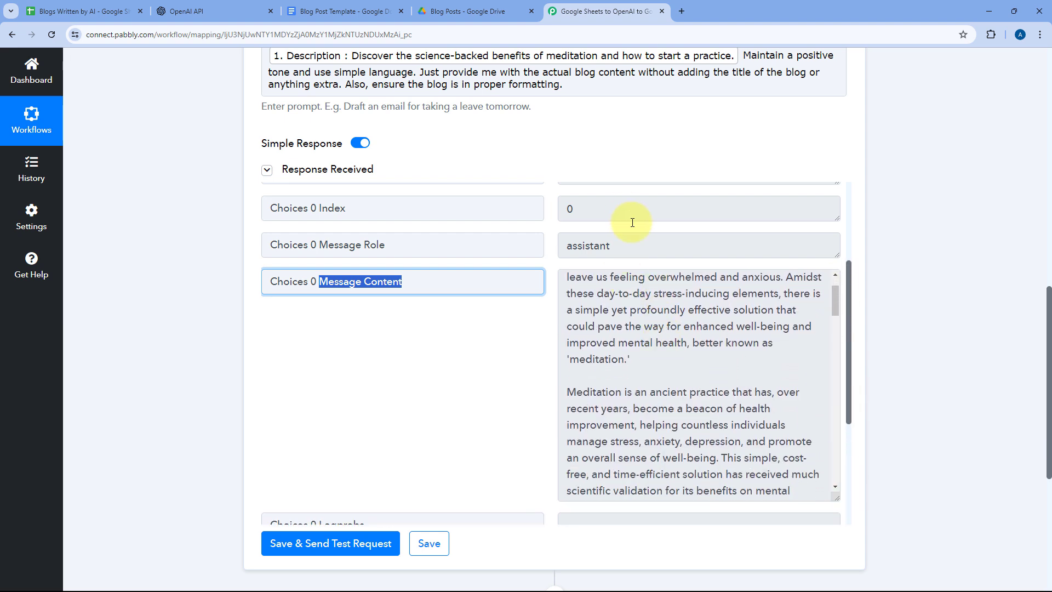
scroll(632, 222, "down", 2)
scroll(646, 236, "up", 2)
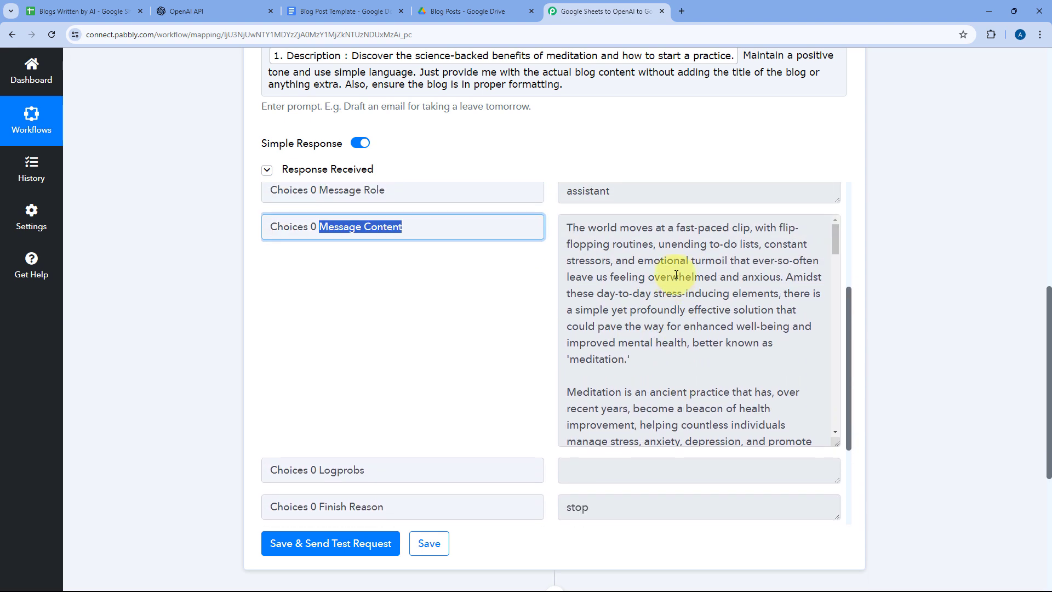
scroll(676, 275, "down", 1)
scroll(599, 242, "up", 1)
scroll(646, 266, "down", 5)
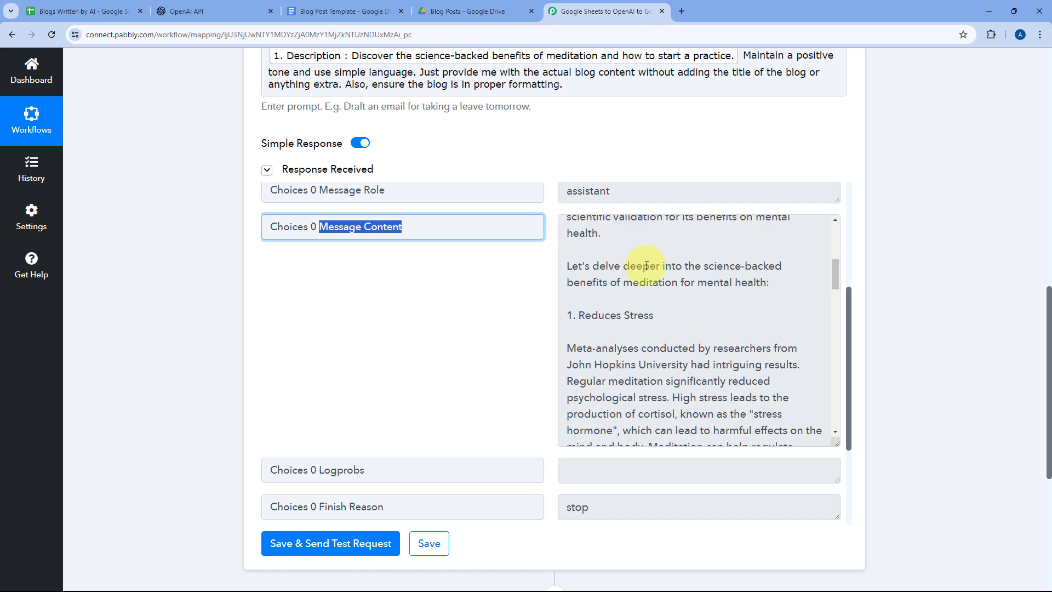
scroll(646, 266, "down", 10)
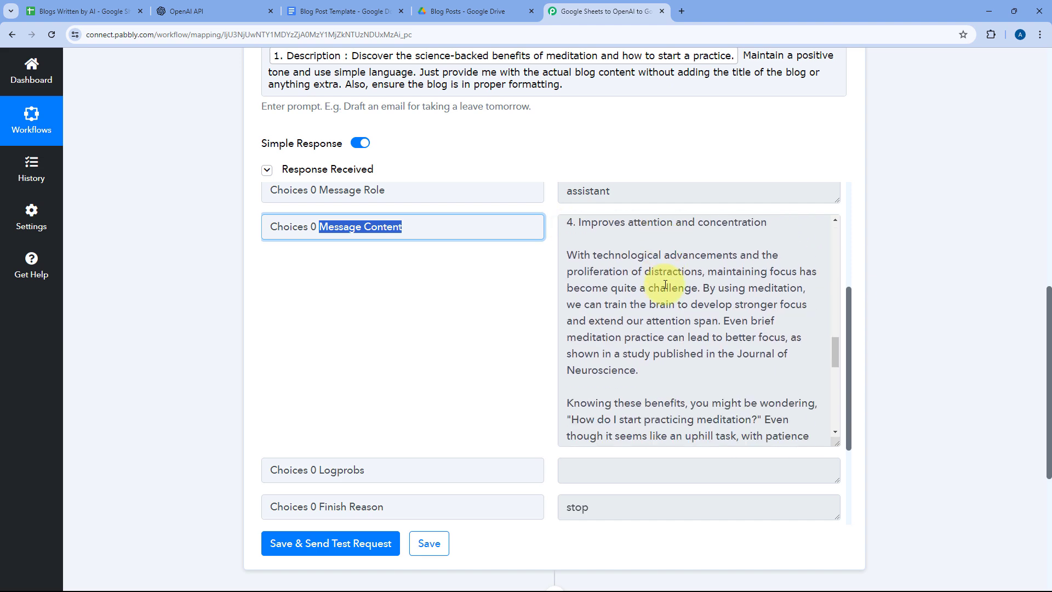
scroll(665, 285, "down", 7)
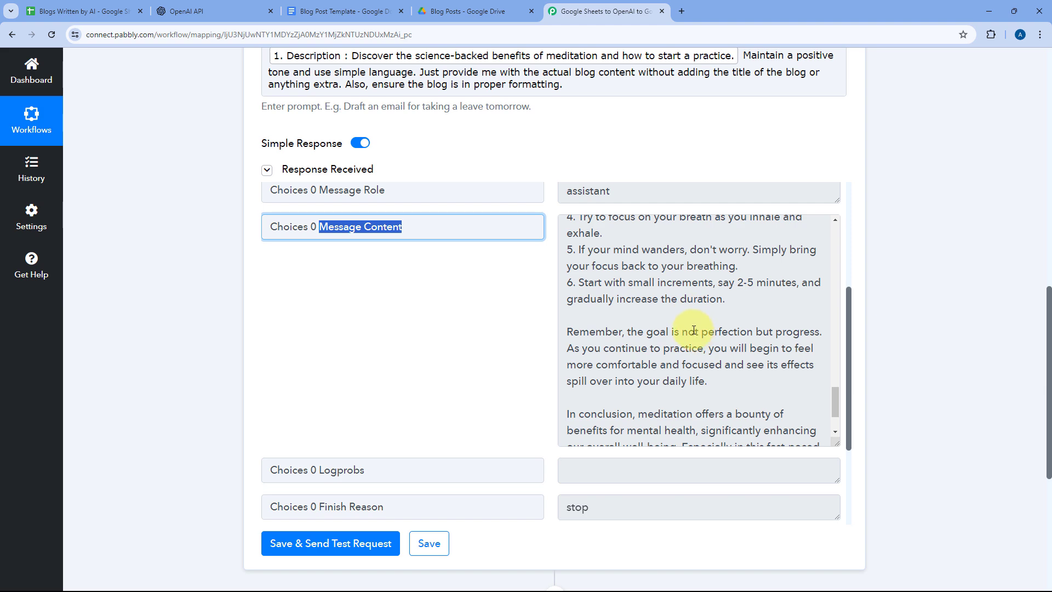
scroll(693, 330, "up", 15)
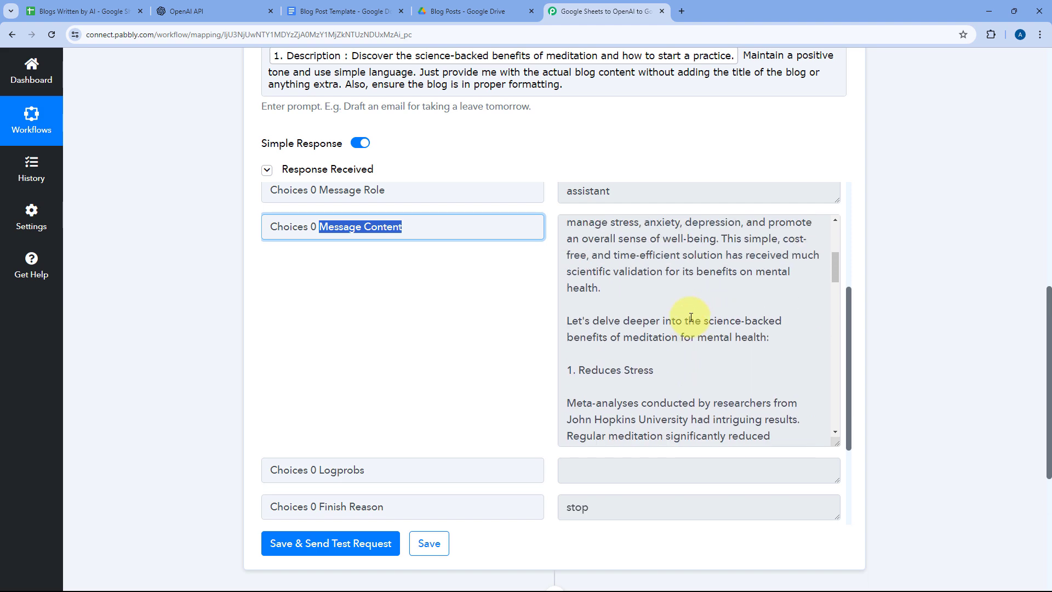
scroll(691, 317, "up", 5)
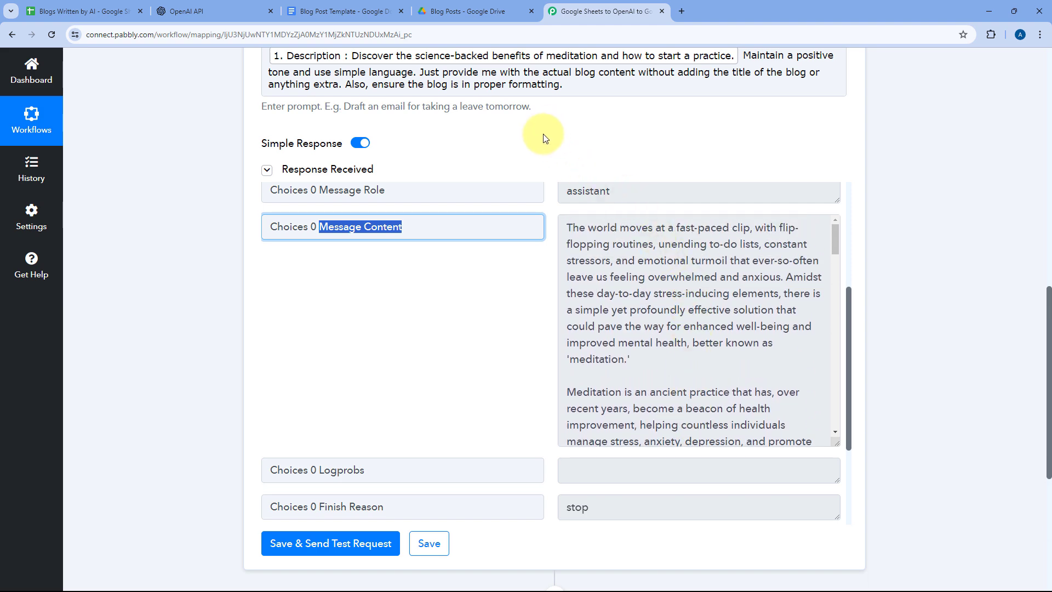
left_click(551, 163)
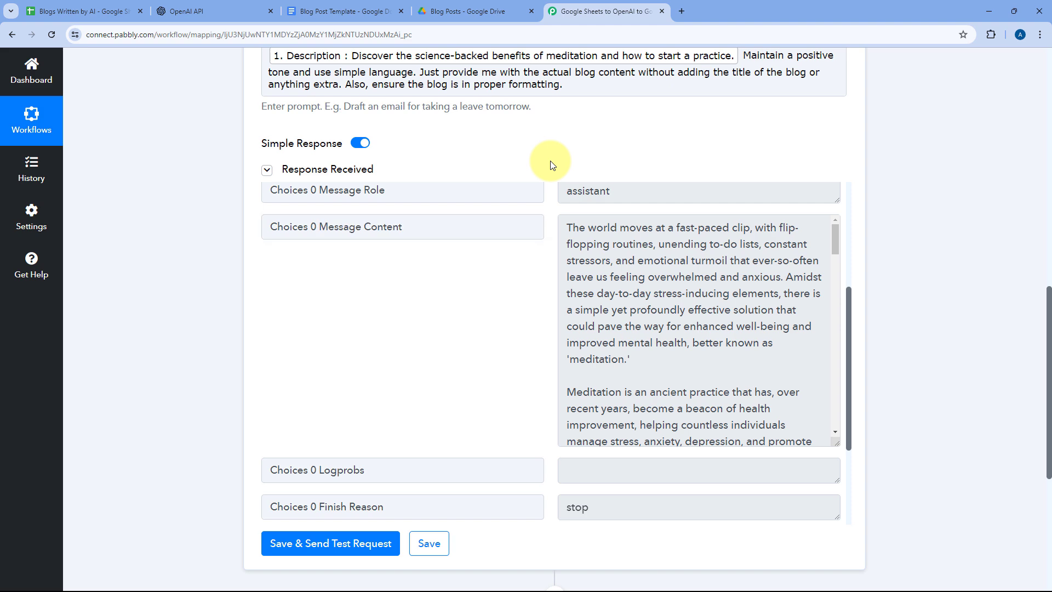
- Check the full Image Prompt text in row 3 of the Blogs Written by AI sheet, then return to the workflow
left_click(50, 4)
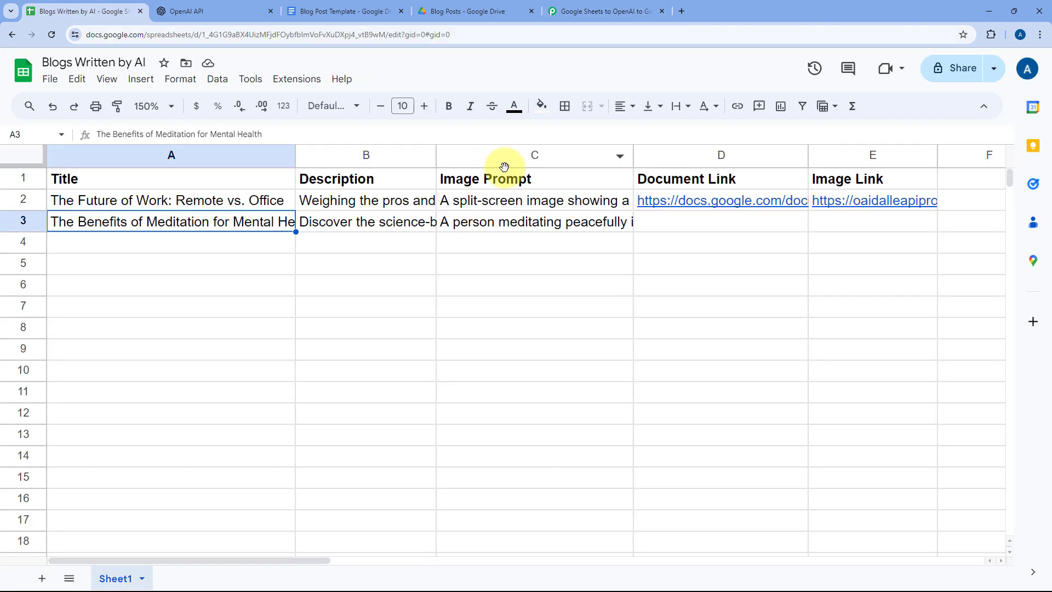
double_click(533, 221)
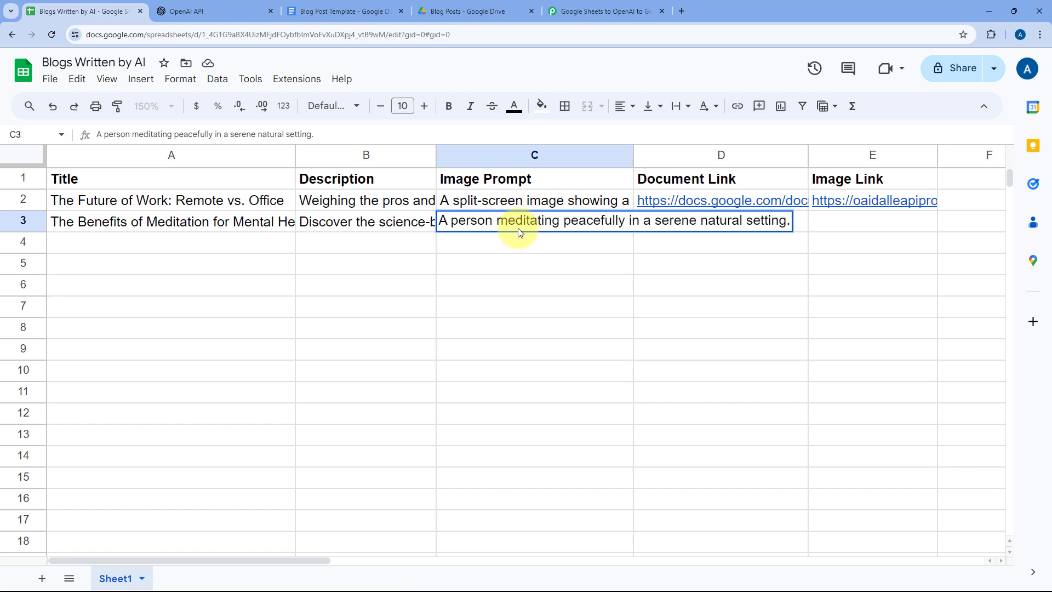
left_click(421, 222)
left_click(476, 226)
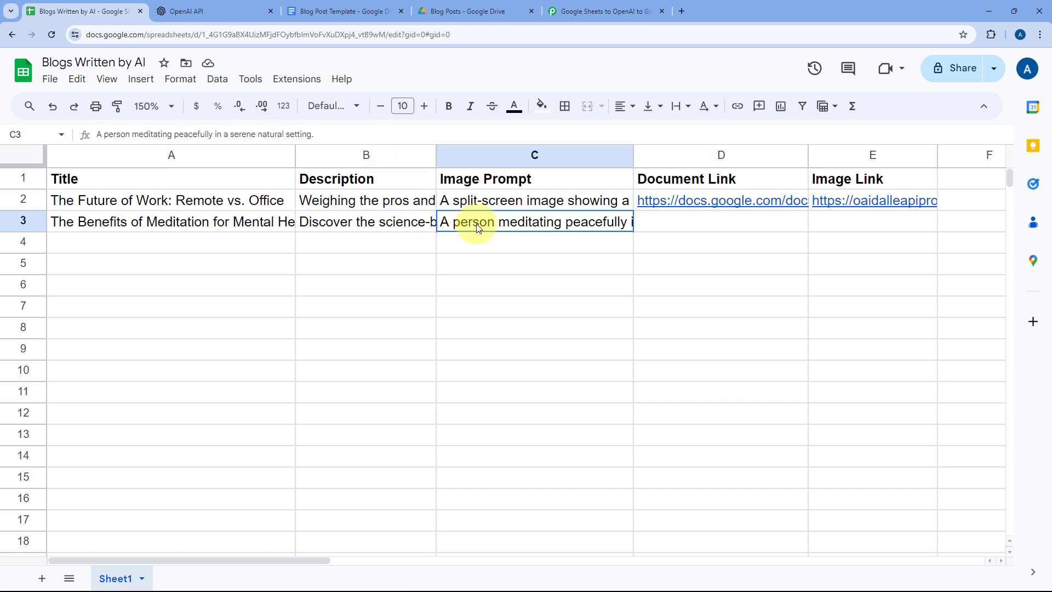
left_click(588, 10)
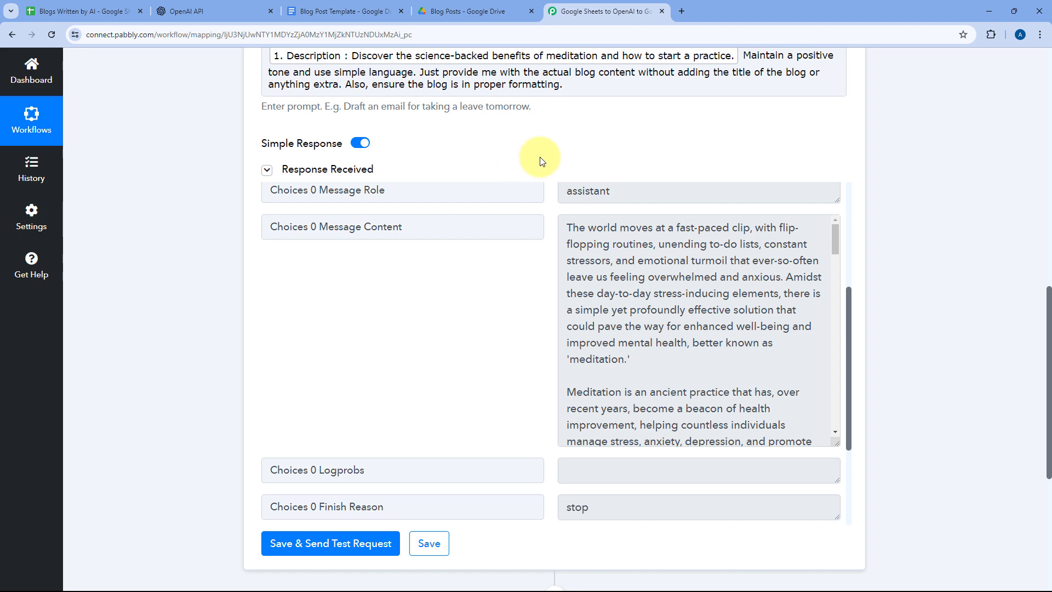
- Add another action after ChatGPT using OpenAI (ChatGPT, DALL-E, Whisper) with the Generate Image (DALL-E) event
scroll(540, 163, "down", 5)
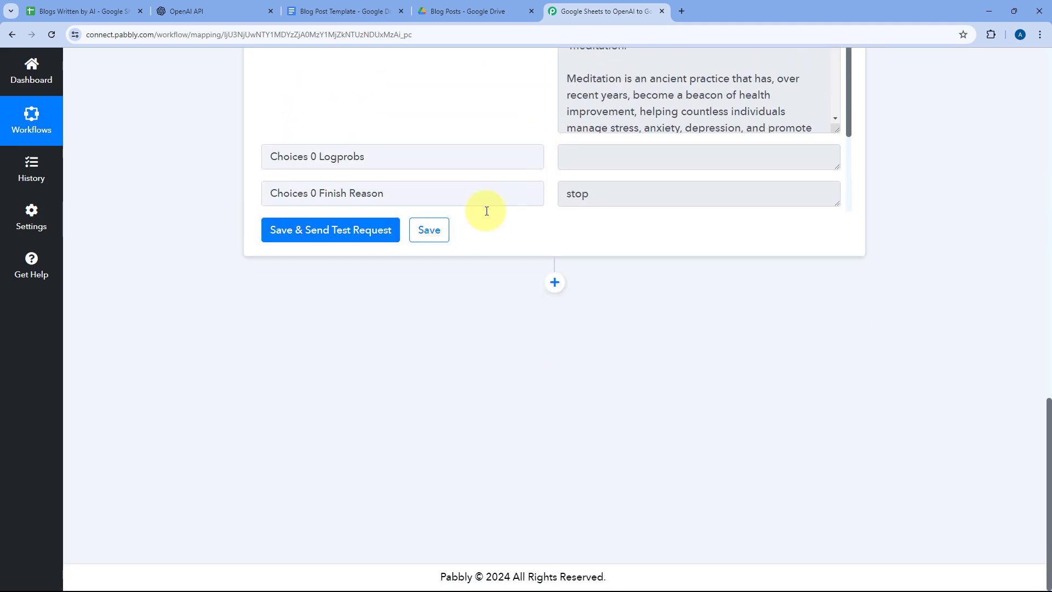
left_click(554, 281)
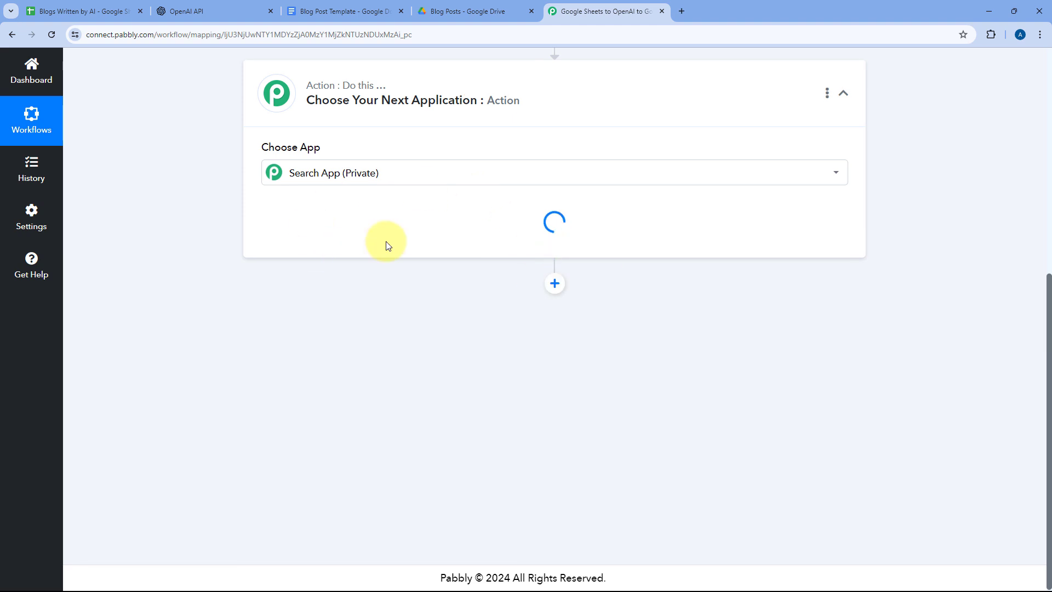
type("OpenAI")
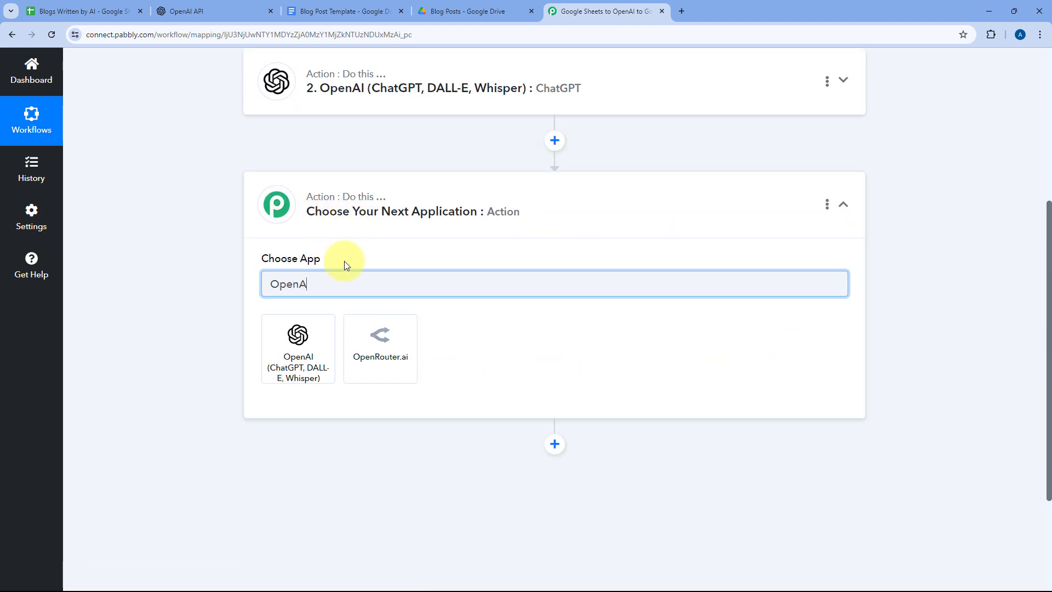
left_click(301, 331)
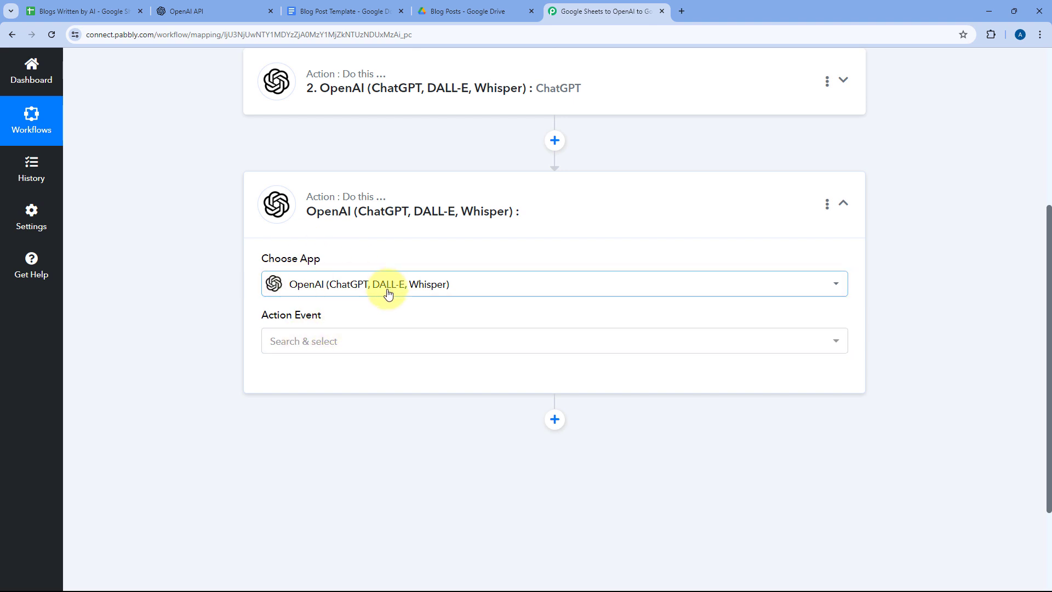
left_click(383, 349)
scroll(197, 258, "down", 2)
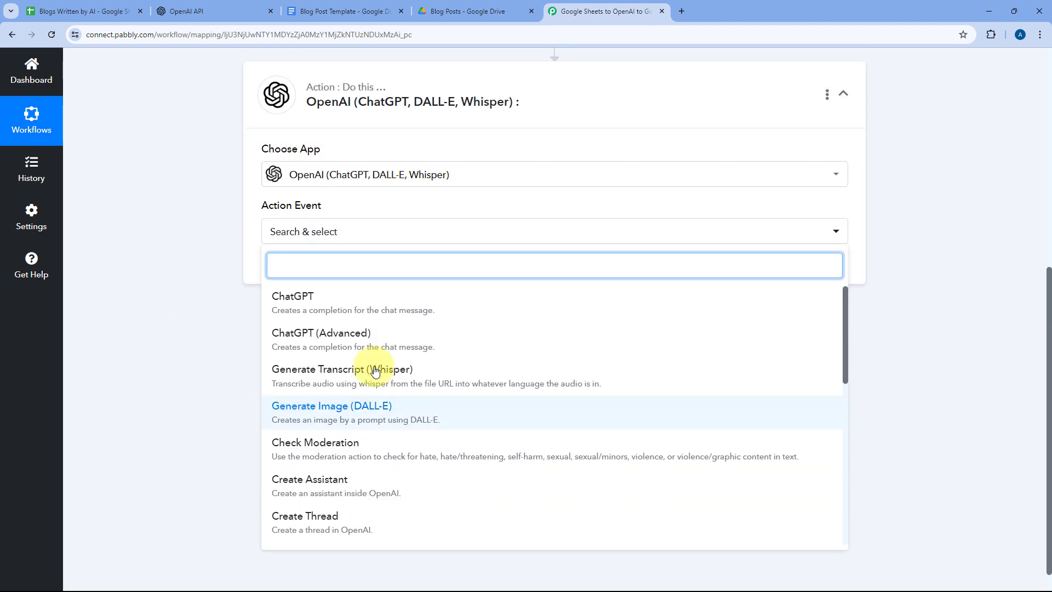
left_click(362, 423)
- Connect the image action through the existing connection OpenAI (ChatGPT, DALL-E, Whisper) #50
left_click(303, 281)
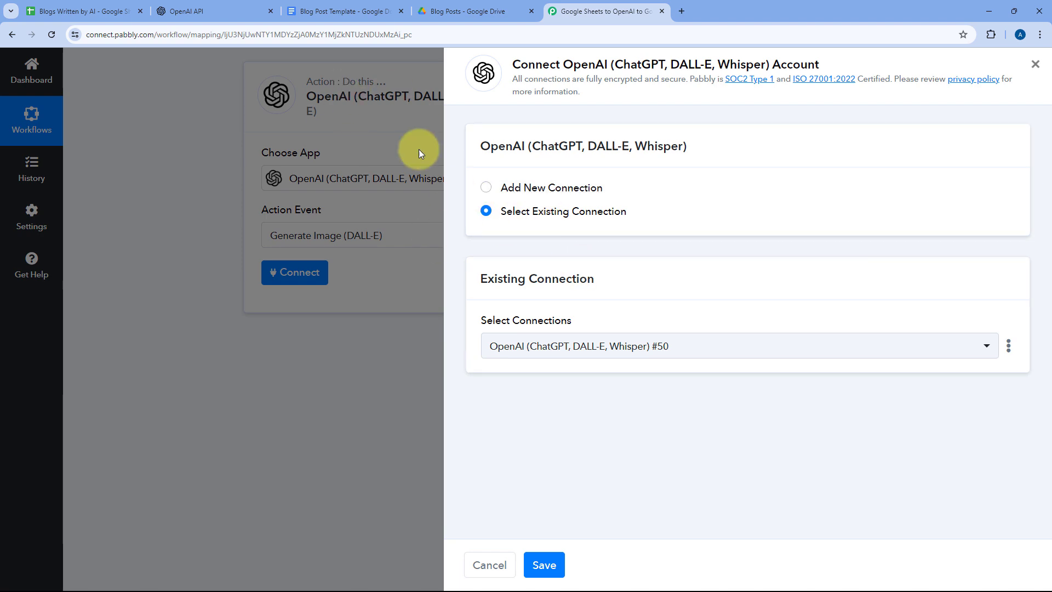
left_click(262, 6)
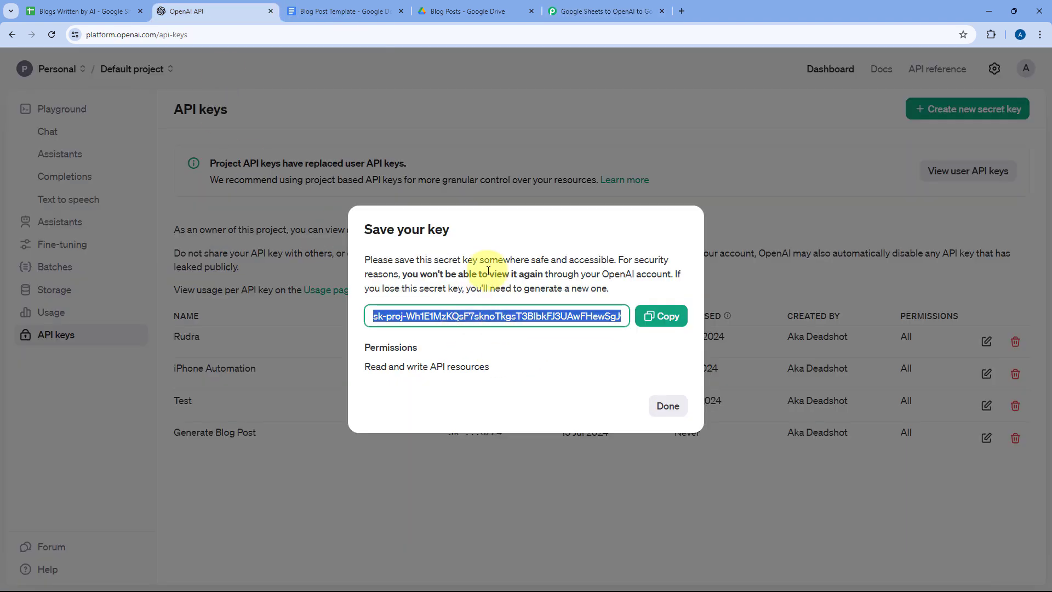
left_click(609, 8)
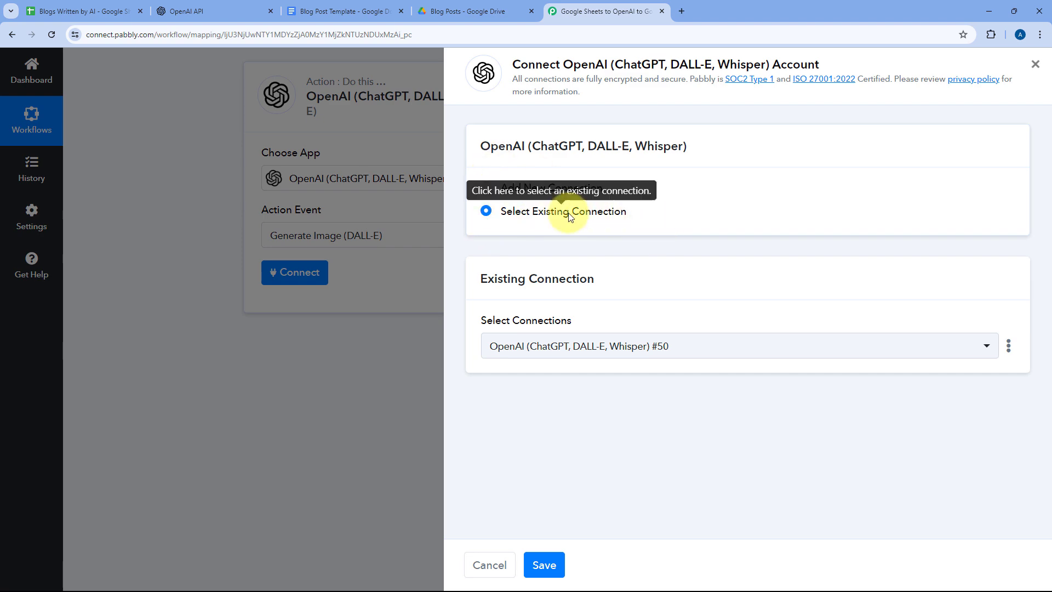
left_click(544, 566)
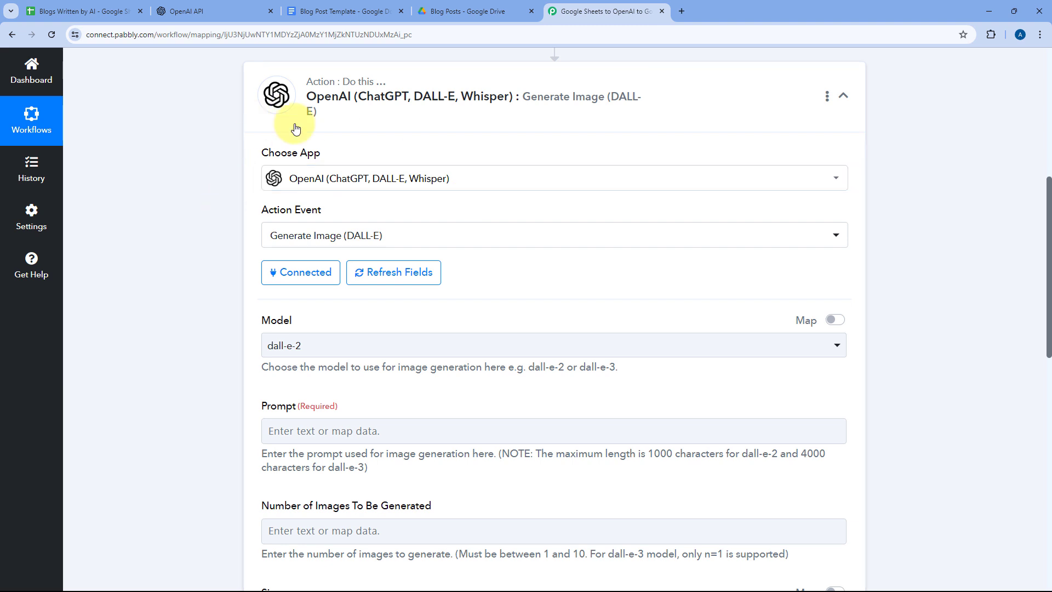
- Set the image generation model to dall-e-3
scroll(455, 222, "down", 2)
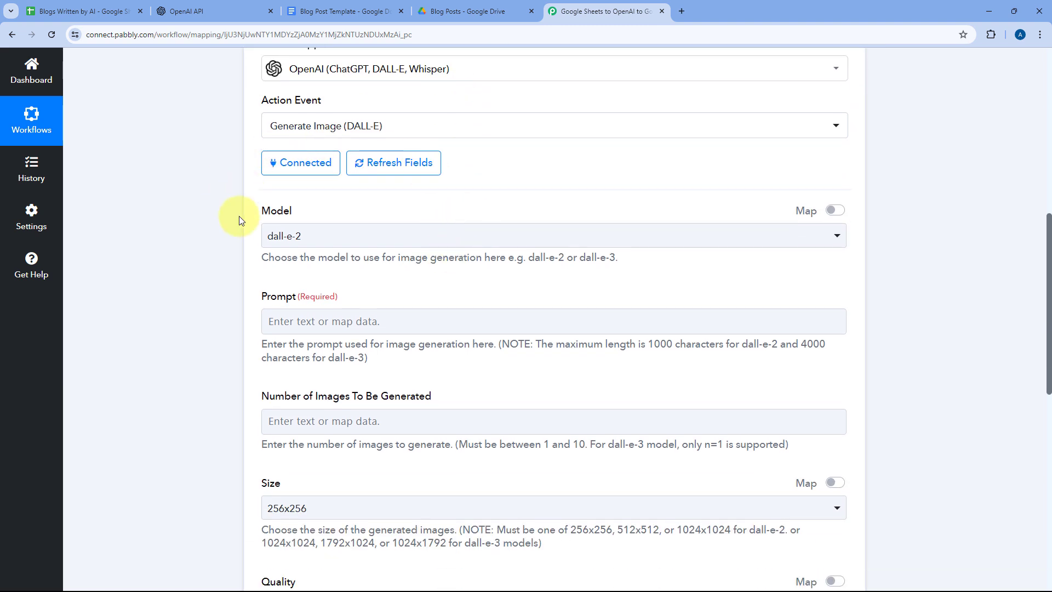
scroll(345, 214, "down", 1)
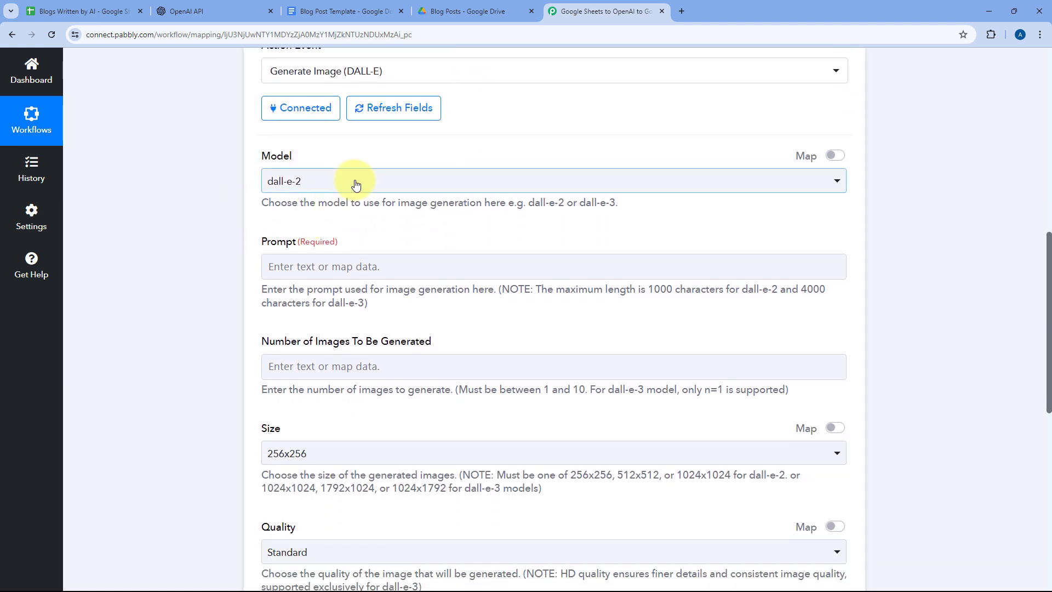
left_click(355, 182)
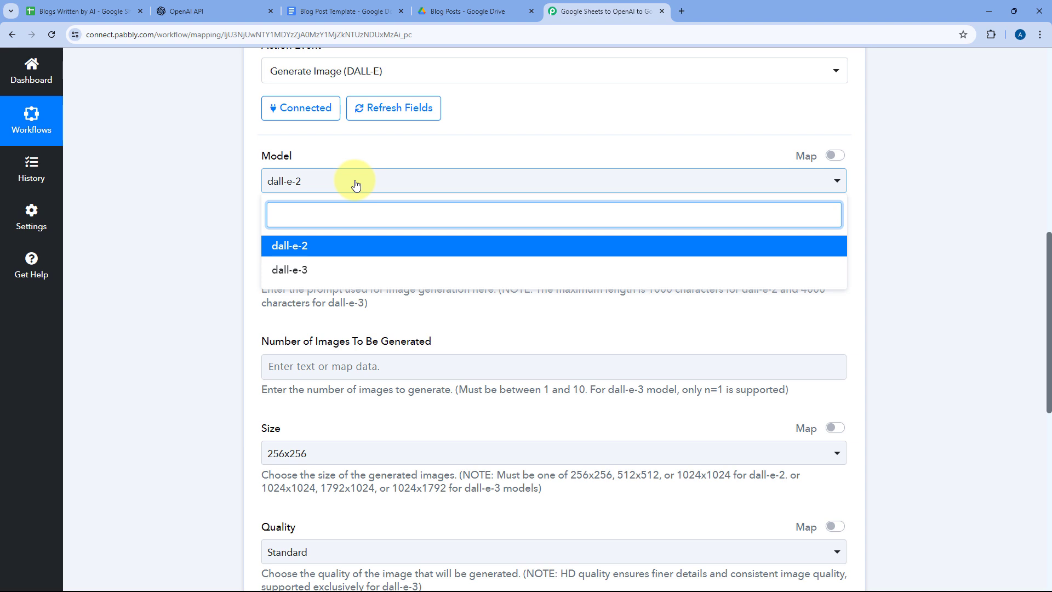
left_click(314, 272)
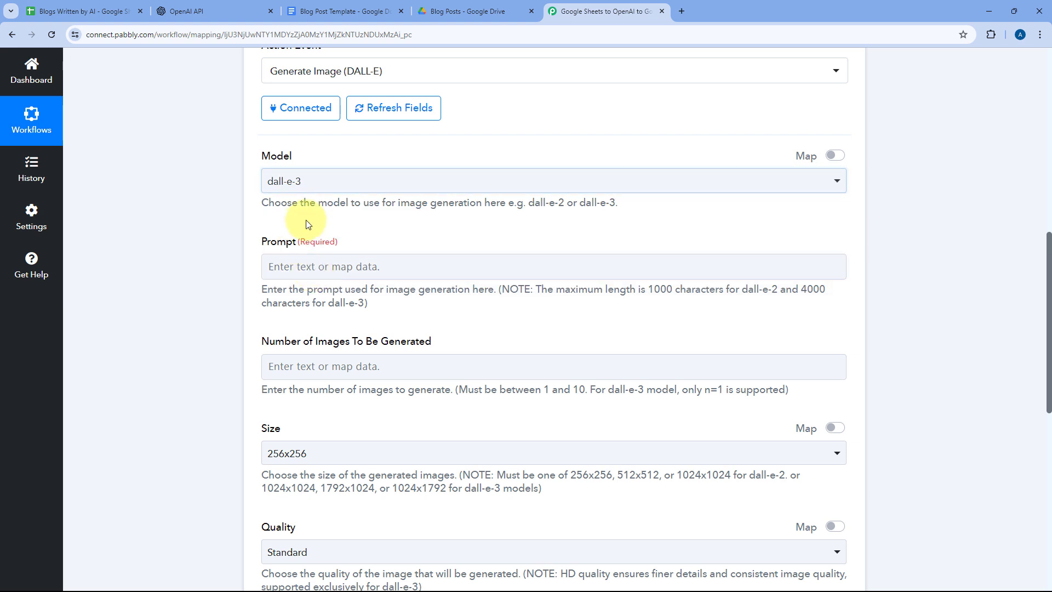
- Map the Image Prompt value from the Google Sheets trigger into the image action's Prompt
left_click(285, 269)
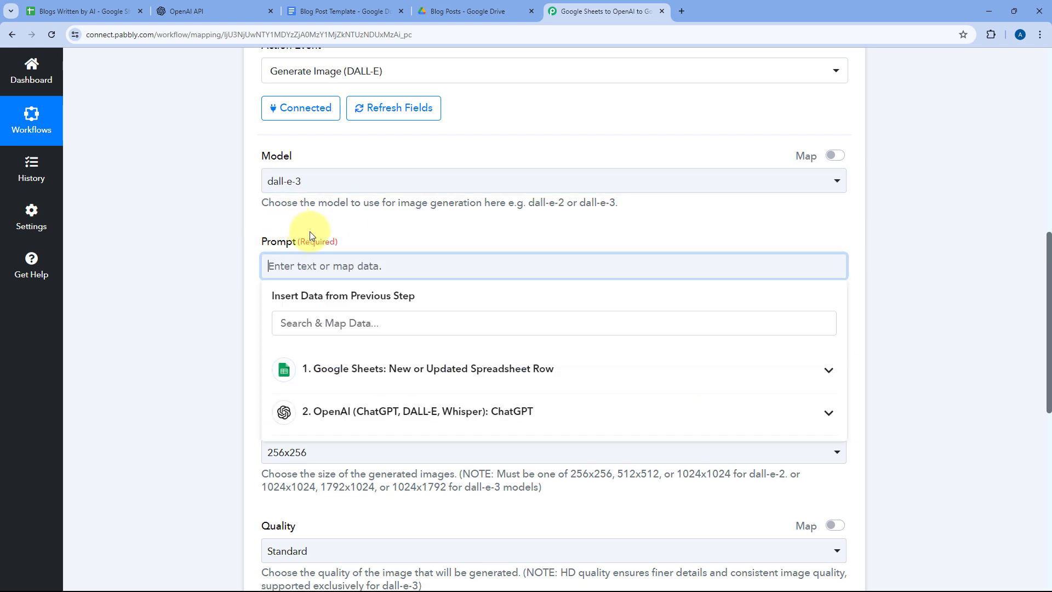
left_click(82, 10)
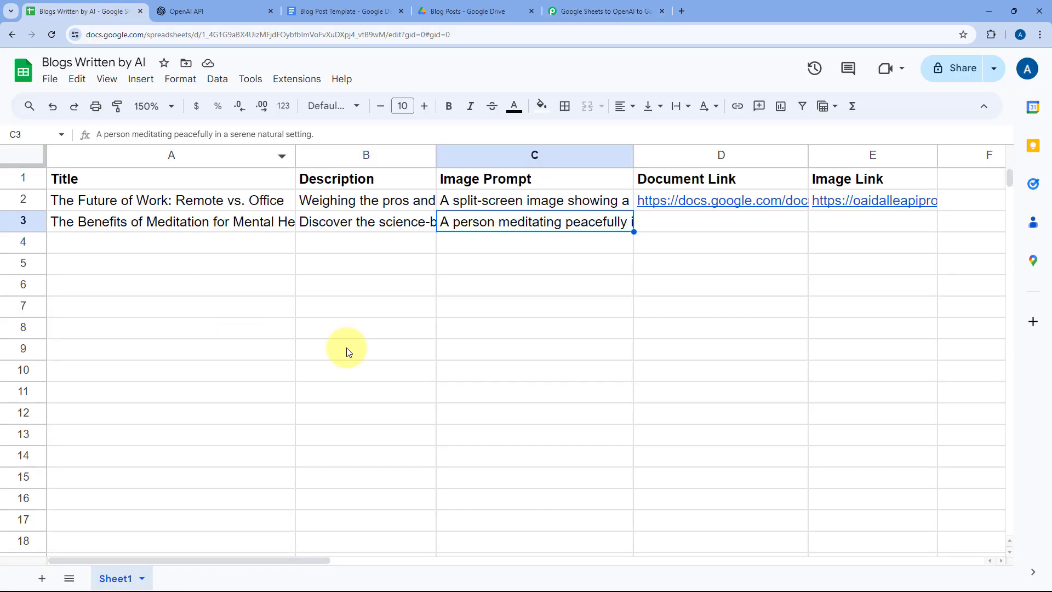
left_click(603, 11)
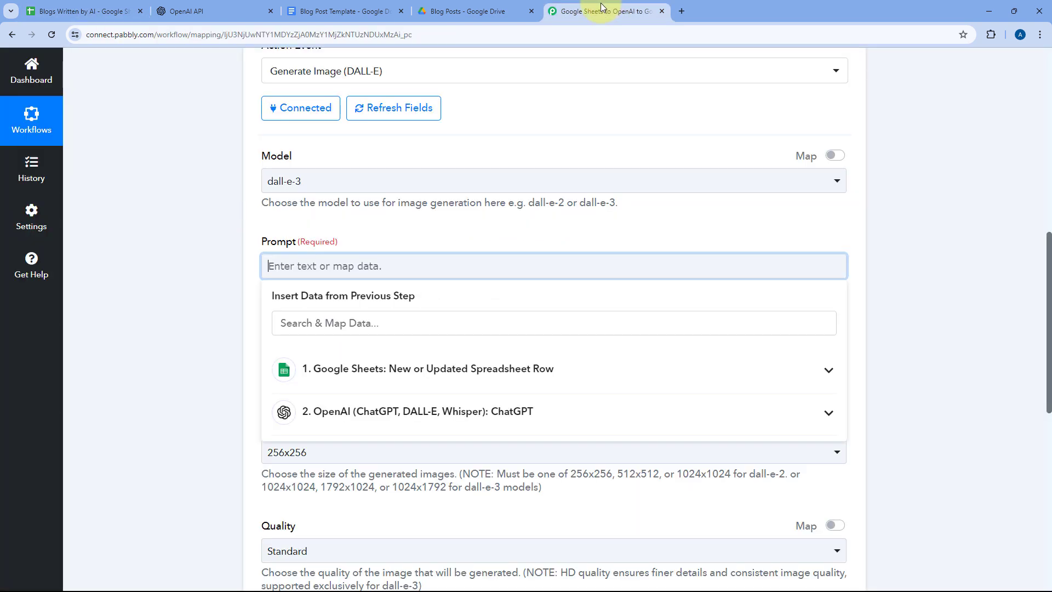
left_click(376, 369)
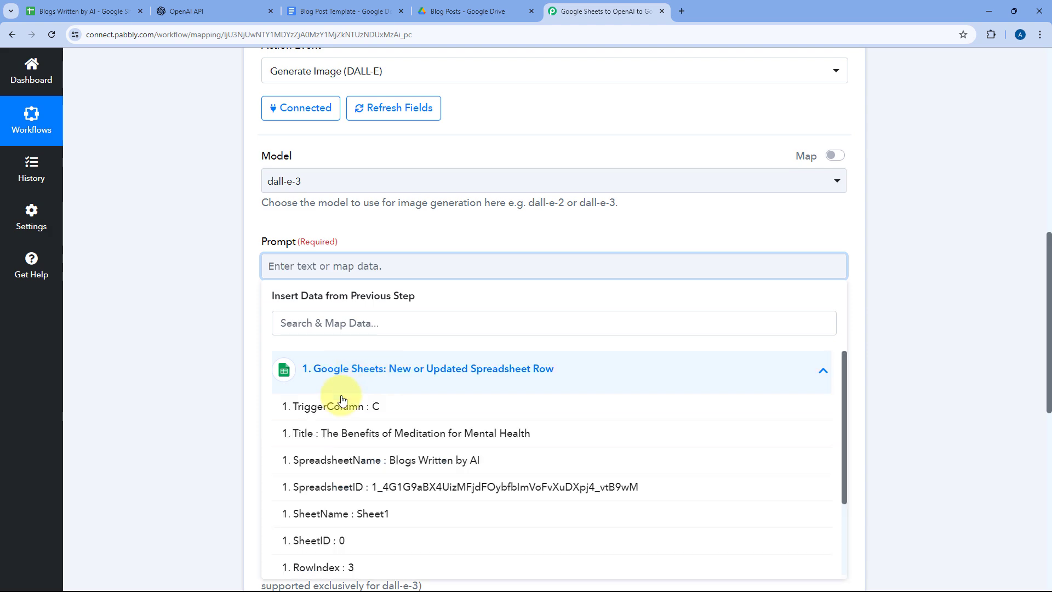
scroll(328, 411, "down", 5)
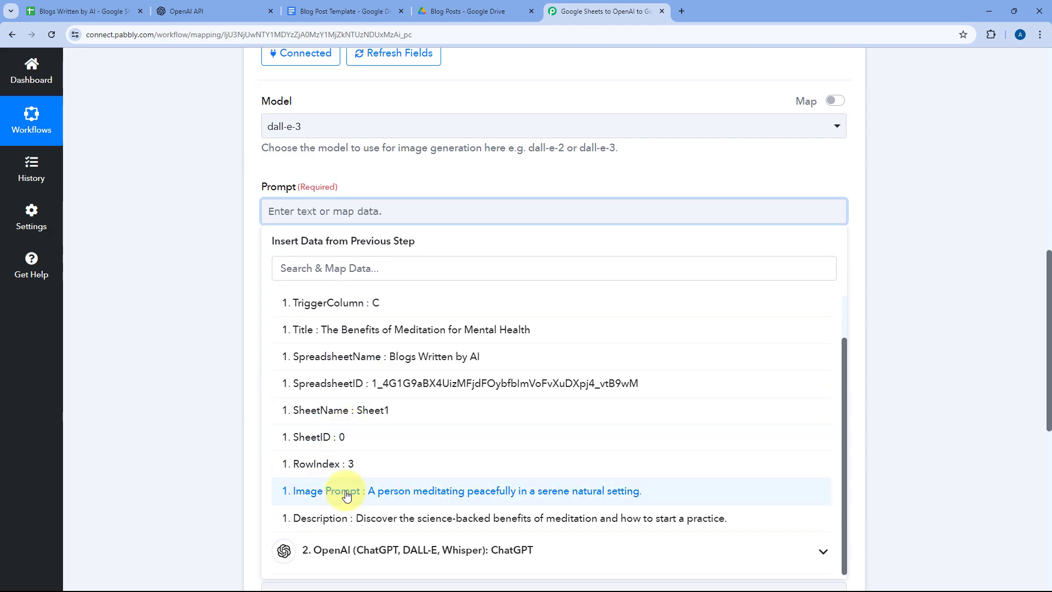
left_click(346, 489)
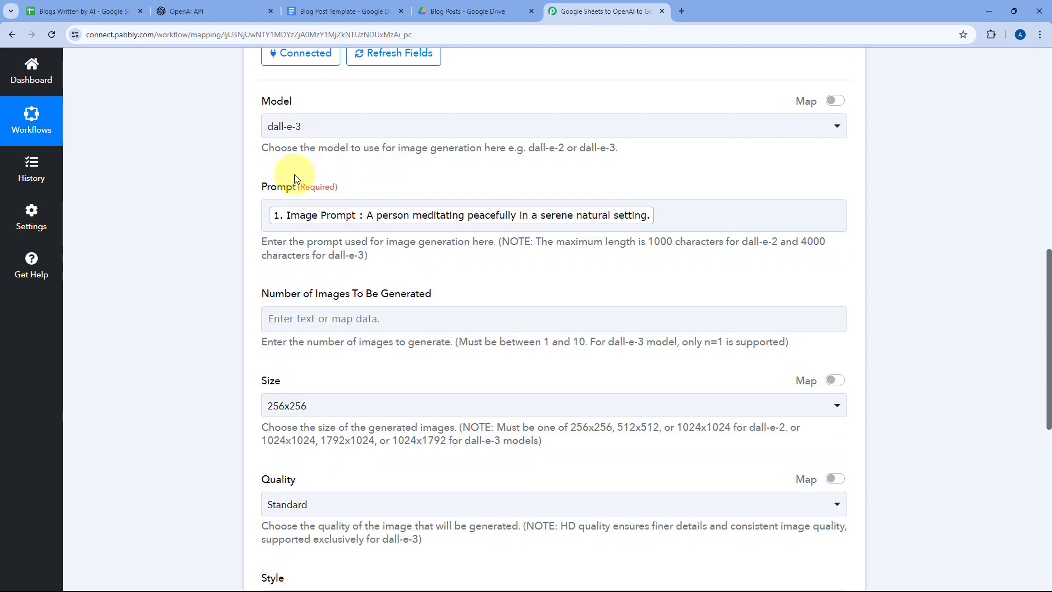
scroll(460, 189, "down", 1)
scroll(460, 189, "down", 2)
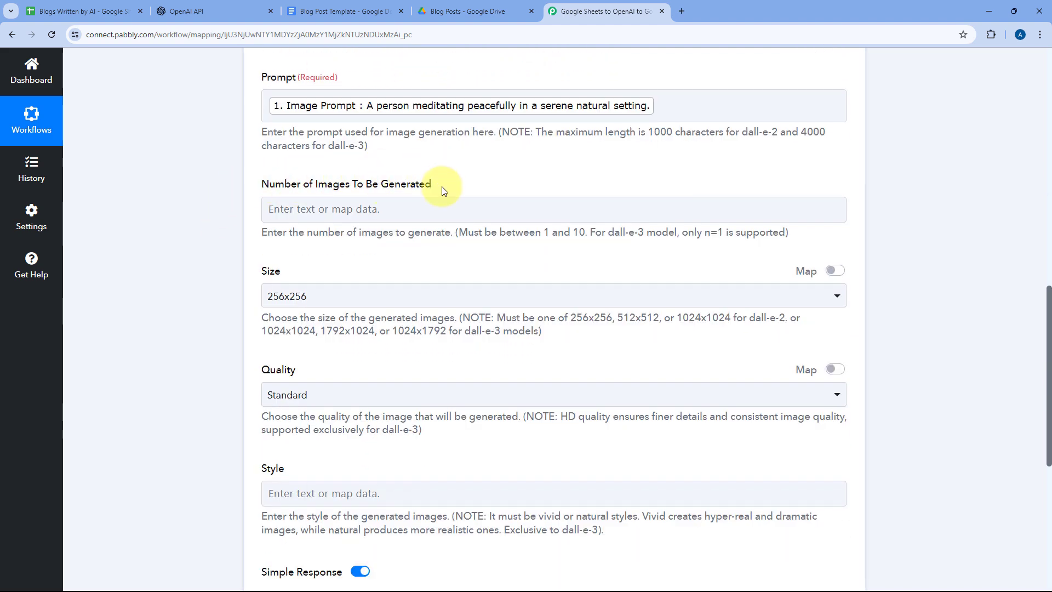
- Set the number of images to be generated to 1 in the image generation action
scroll(441, 186, "up", 2)
left_click(296, 316)
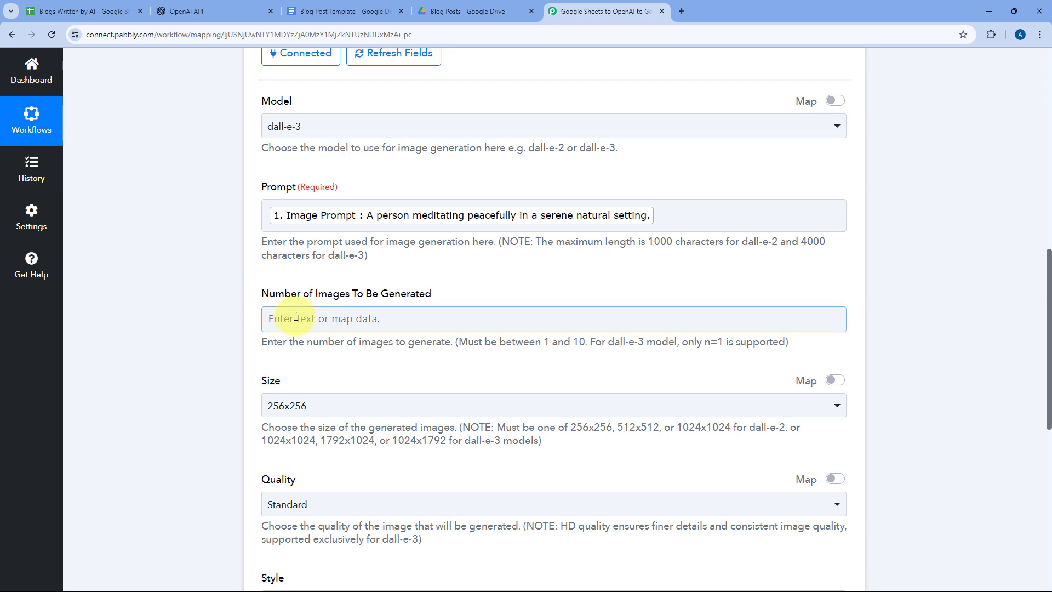
type("1")
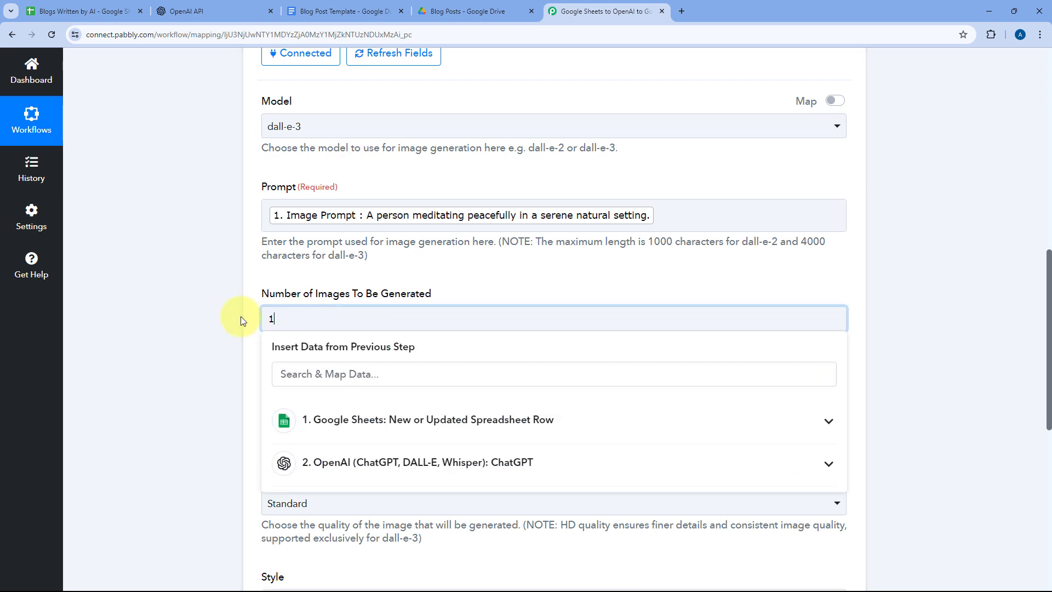
left_click(284, 283)
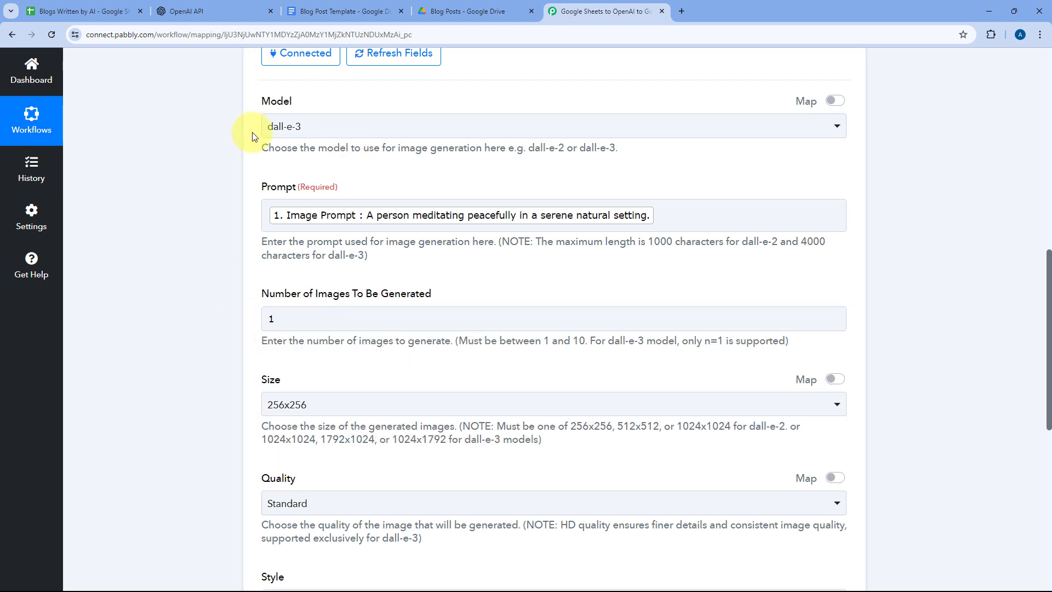
left_click(322, 136)
left_click(227, 186)
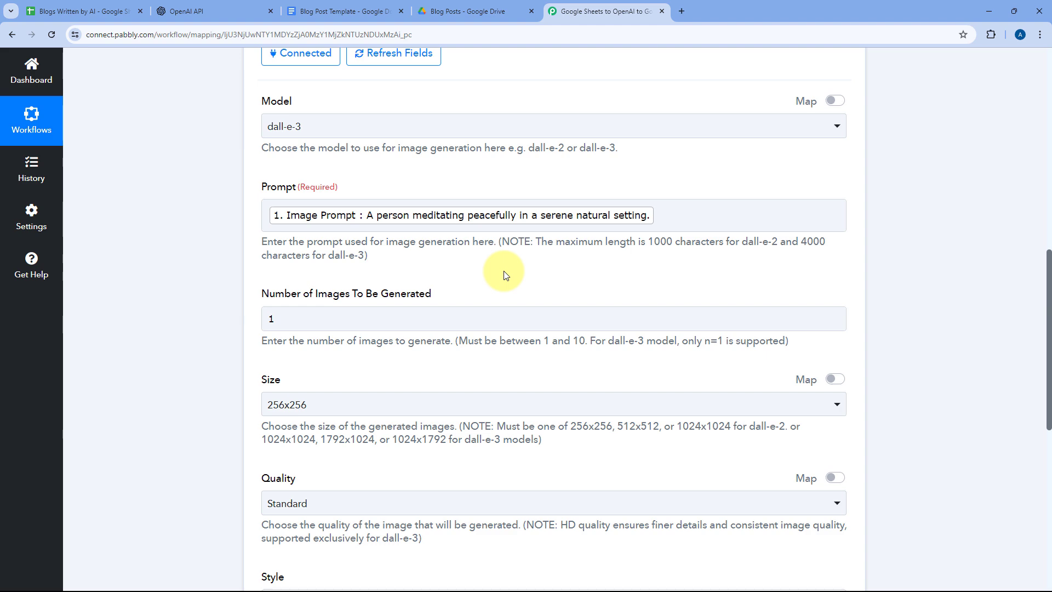
- Set the generated image size to 1024x1792 and the quality to HD
scroll(505, 276, "down", 3)
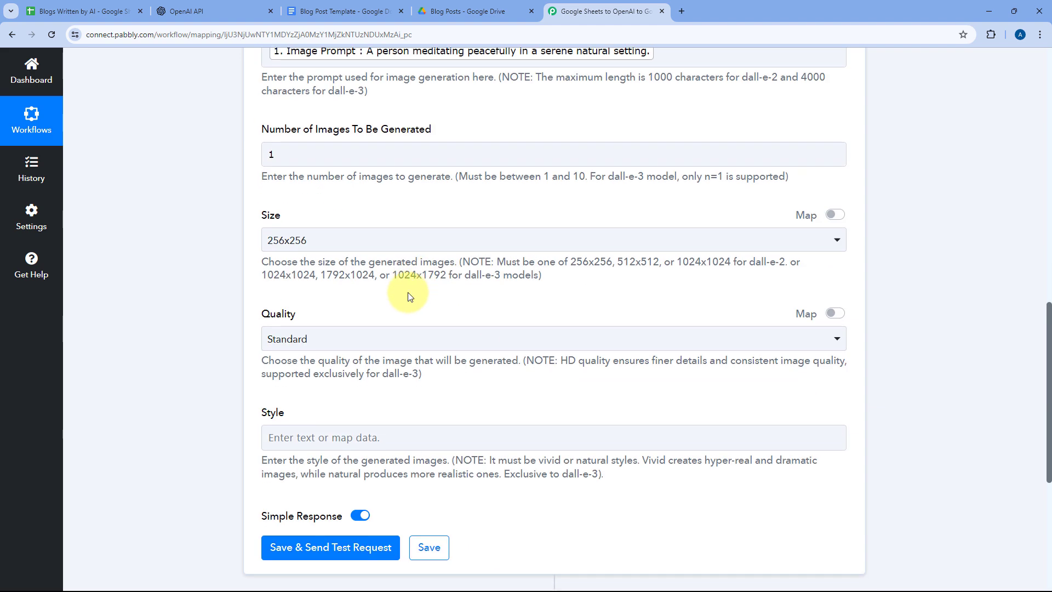
left_click(392, 239)
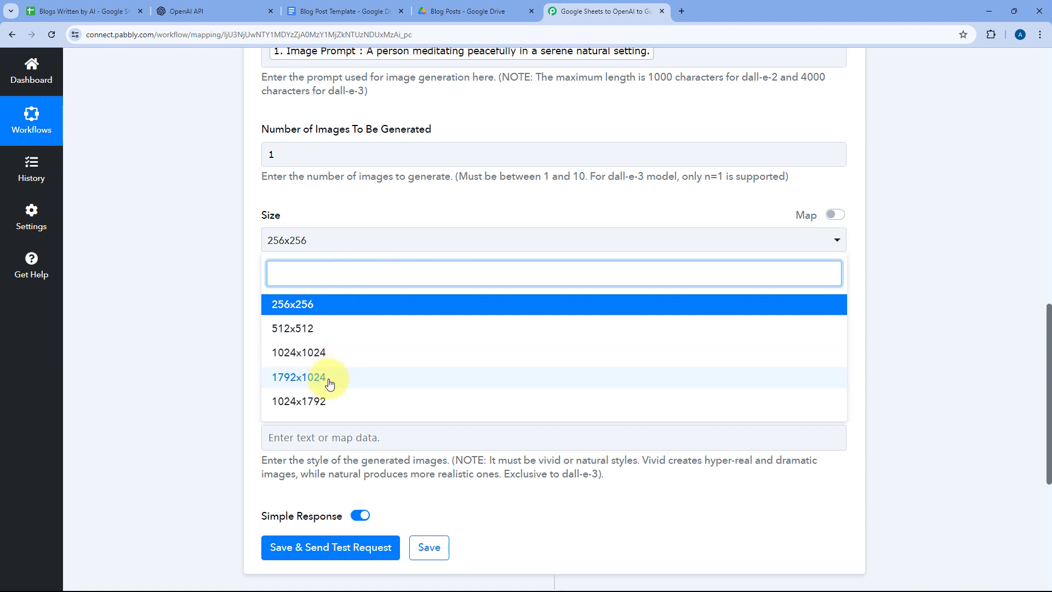
left_click(313, 405)
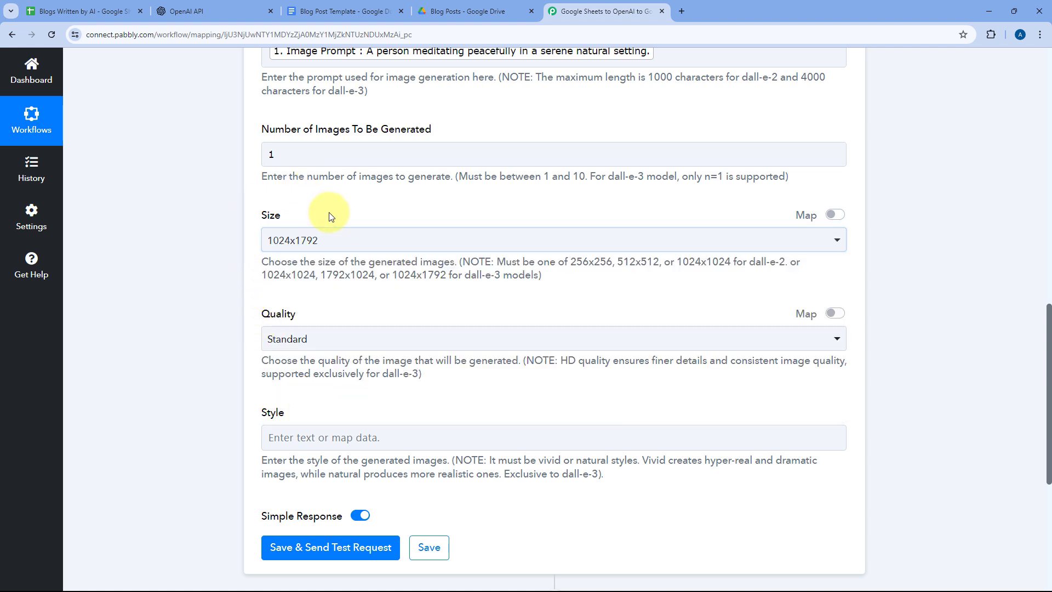
scroll(328, 215, "down", 1)
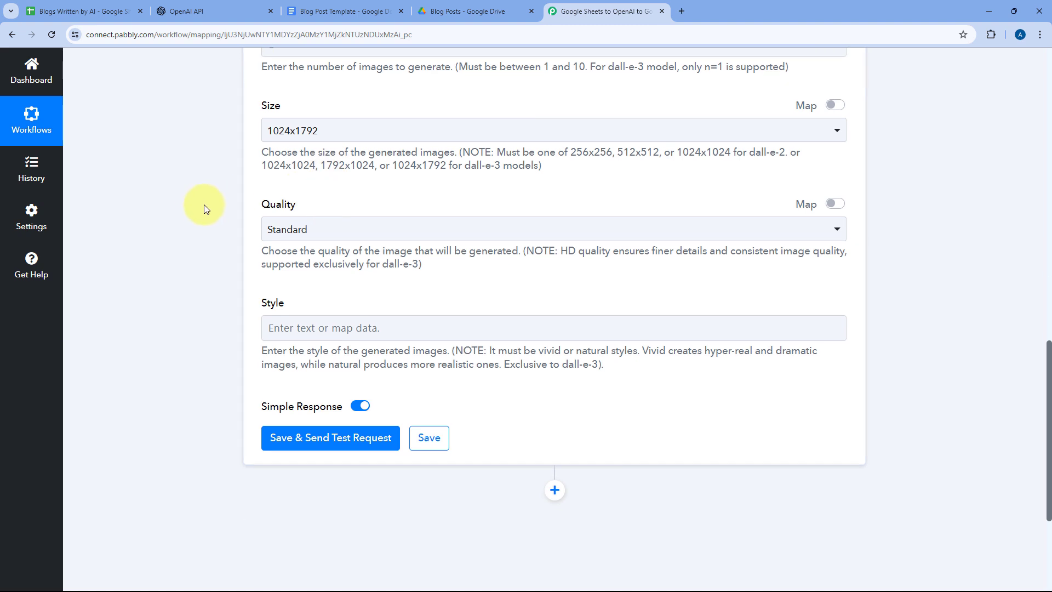
left_click(336, 228)
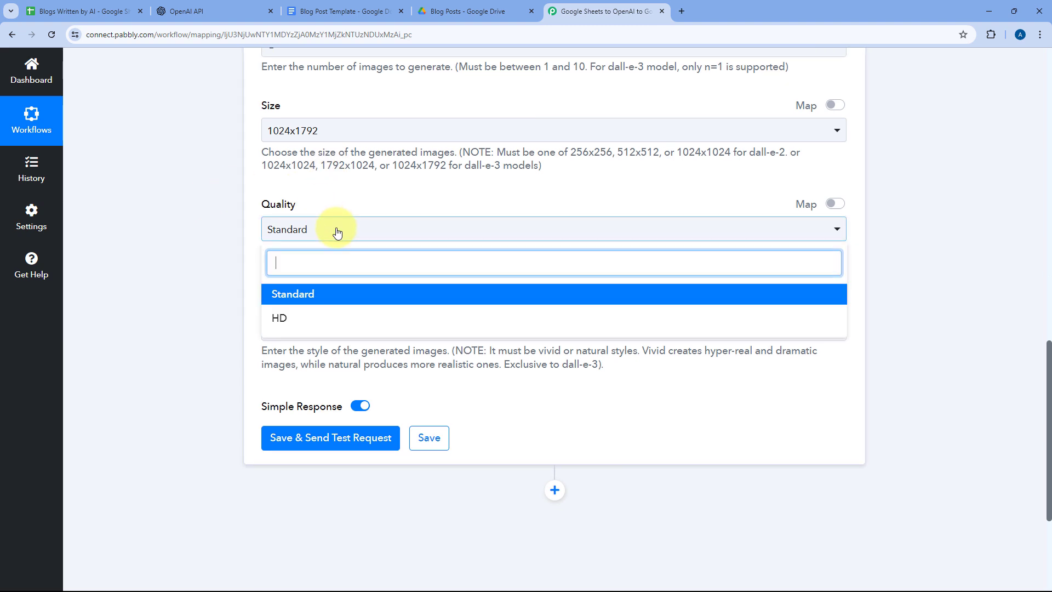
left_click(284, 319)
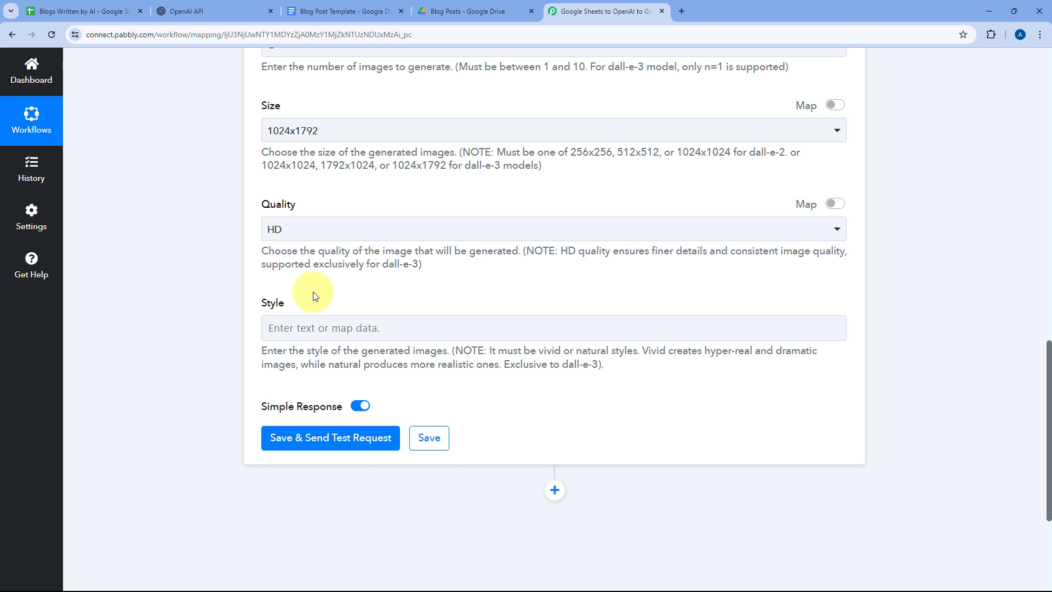
- Save the Generate Image (DALL-E) action and send a test request
scroll(313, 291, "up", 5)
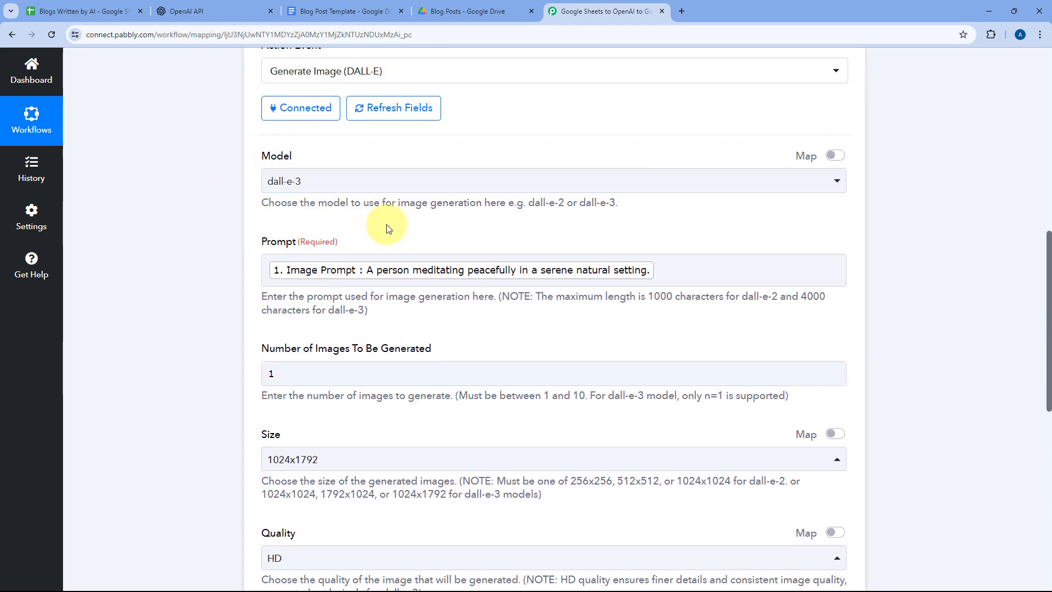
scroll(386, 227, "down", 6)
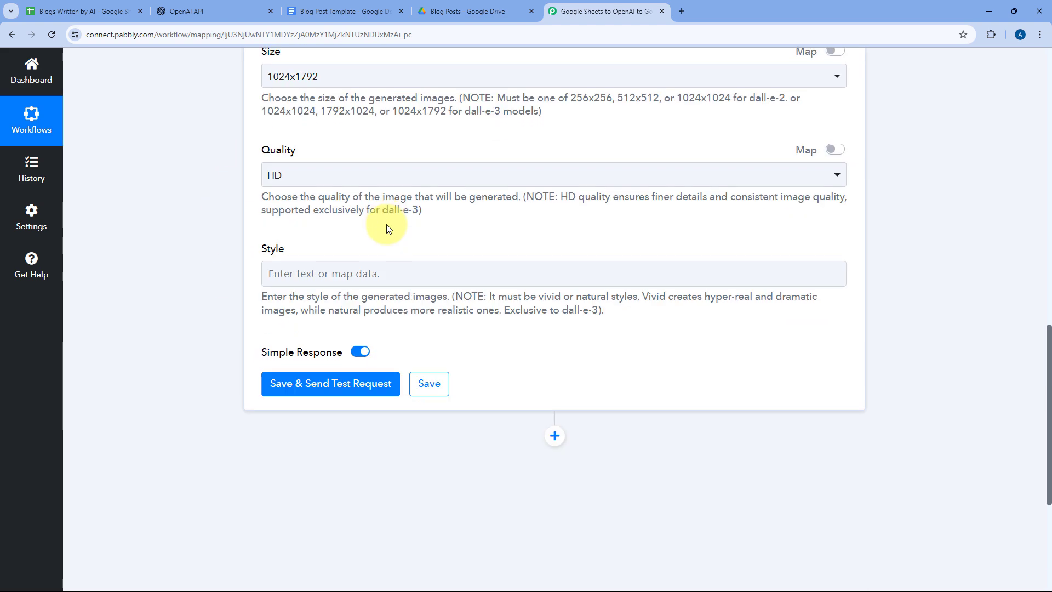
left_click(340, 387)
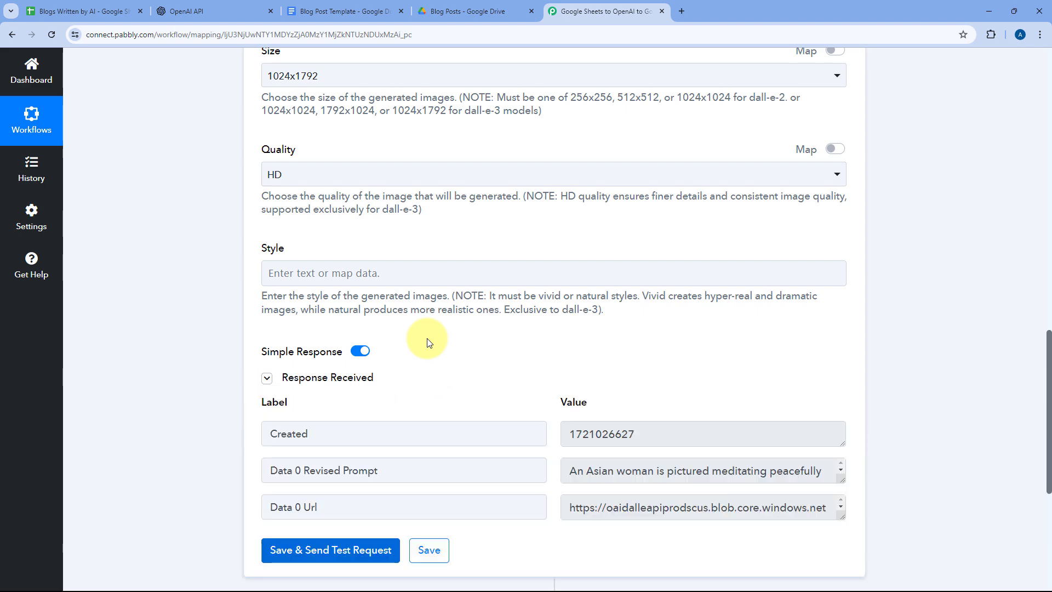
- Examine the Created, Data 0 Revised Prompt and Data 0 Url values in the test response, enlarging the prompt and URL boxes for reading
scroll(429, 342, "down", 3)
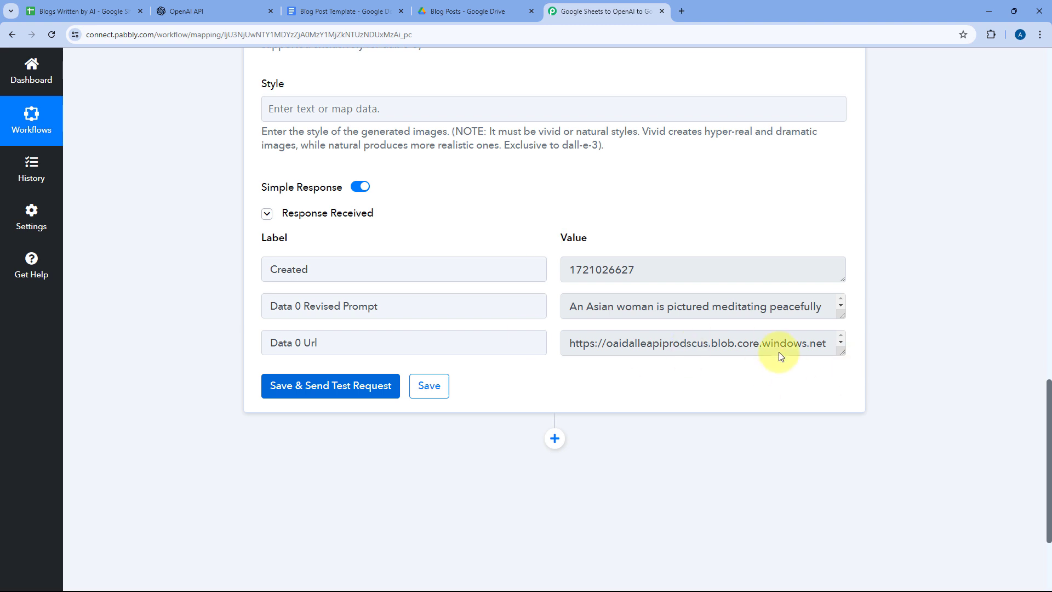
left_click(364, 269)
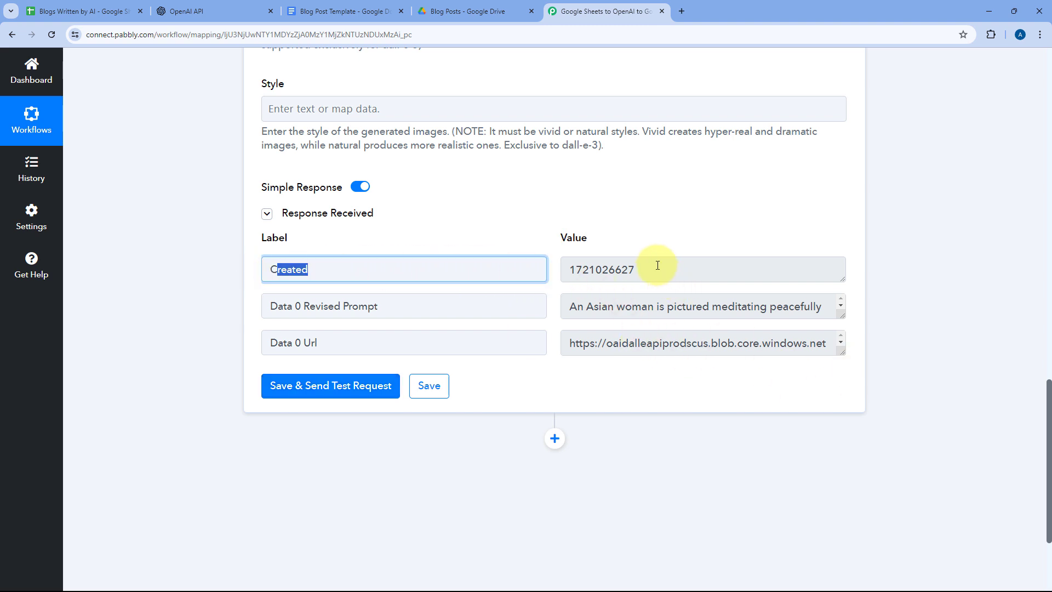
left_click(563, 269)
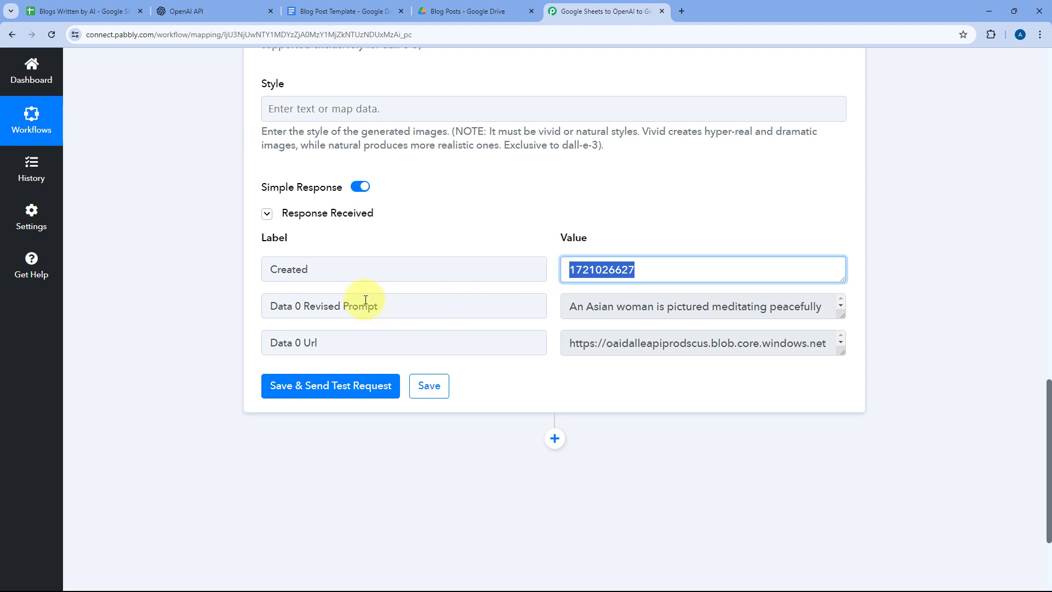
left_click_drag(842, 316, 842, 428)
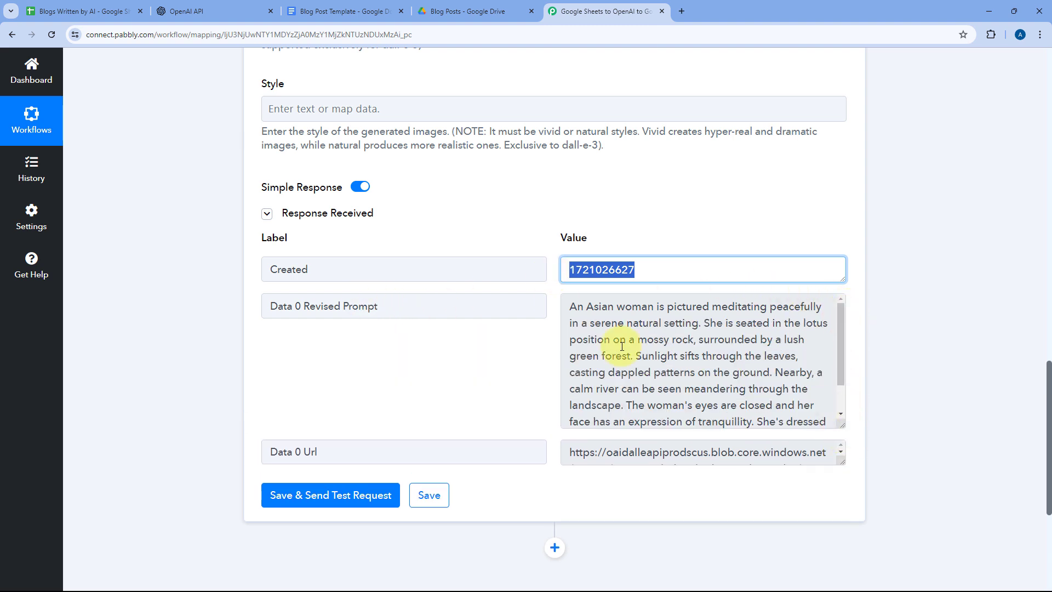
scroll(554, 297, "down", 1)
scroll(552, 296, "down", 2)
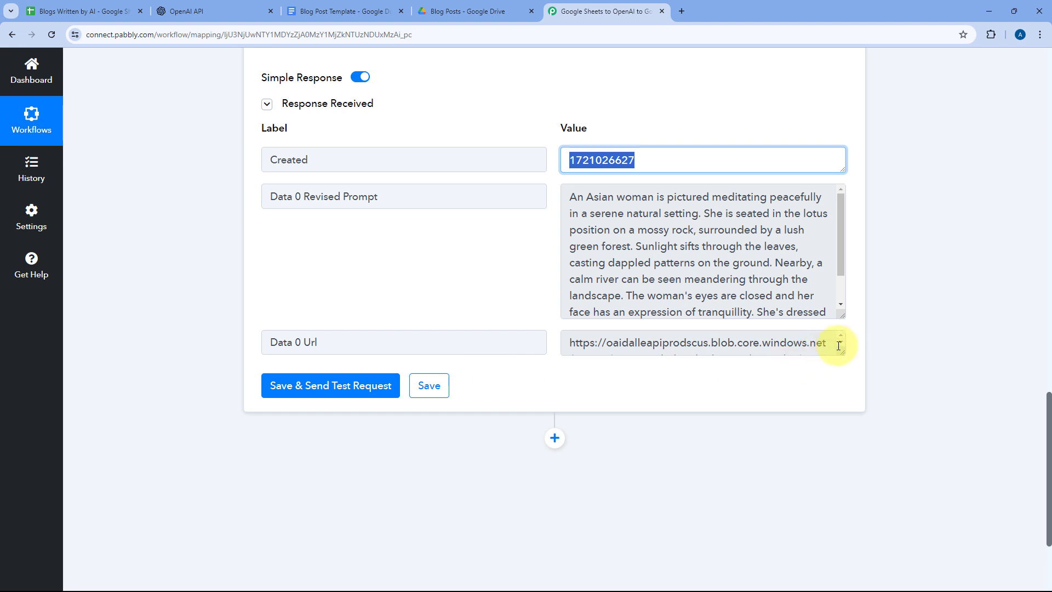
left_click_drag(839, 353, 841, 487)
- Copy the Data 0 Url value from the response and open the generated image in a new browser tab
triple_click(715, 378)
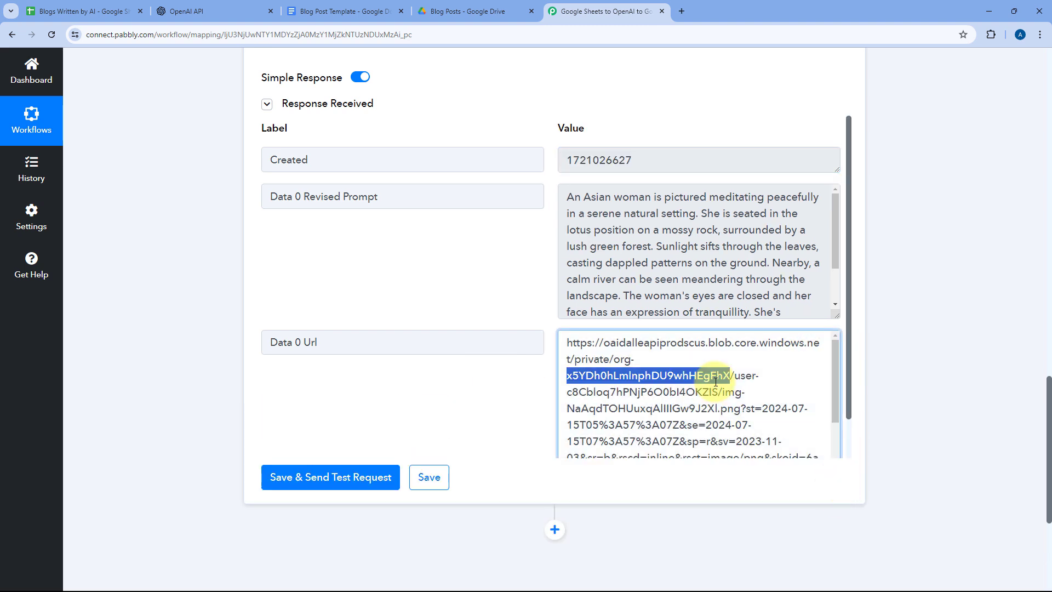
key("ctrl+c")
key("ctrl+t")
key("ctrl+v")
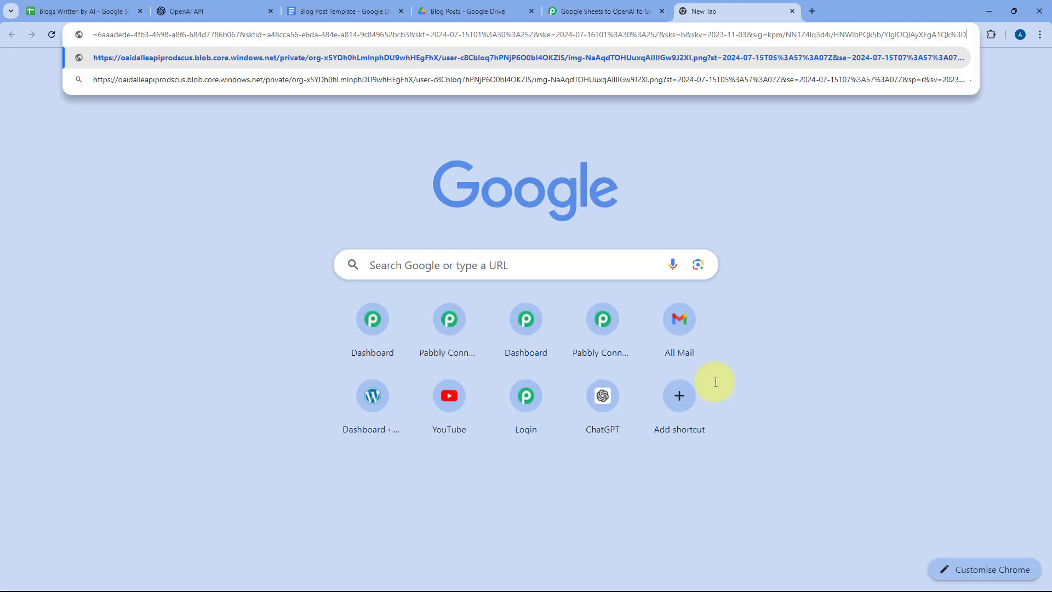
key("Return")
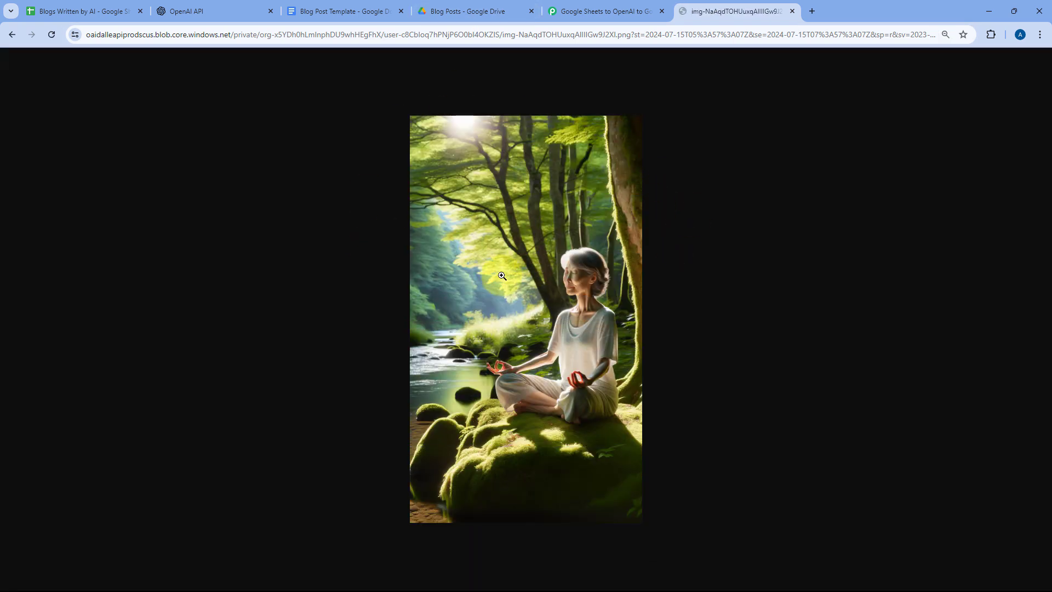
- Compare the Image Prompt in row 3 of the Blogs Written by AI spreadsheet with the generated image
left_click(80, 7)
double_click(470, 223)
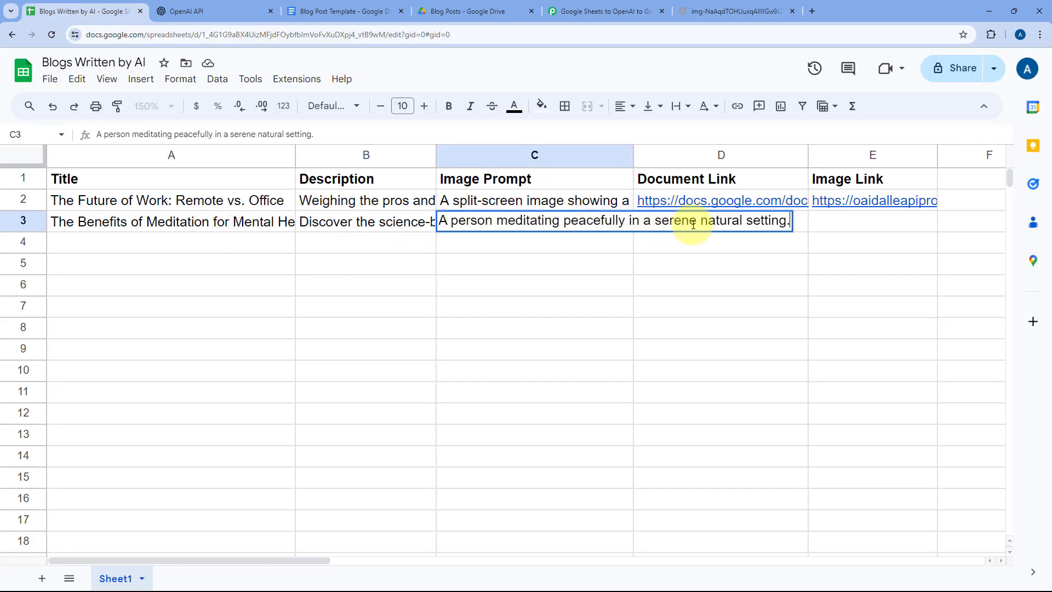
key("Tab")
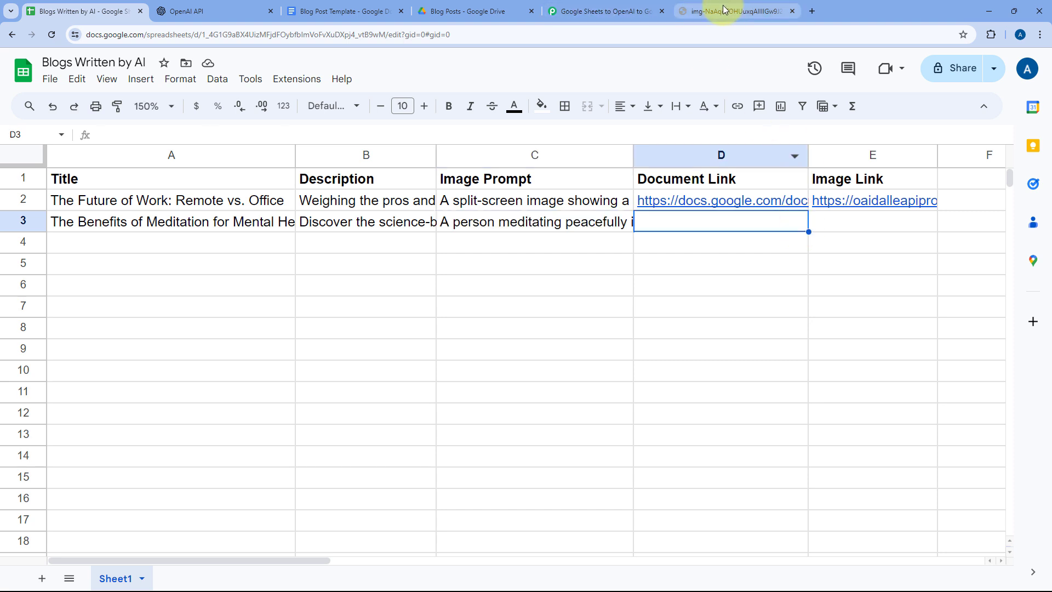
left_click(723, 9)
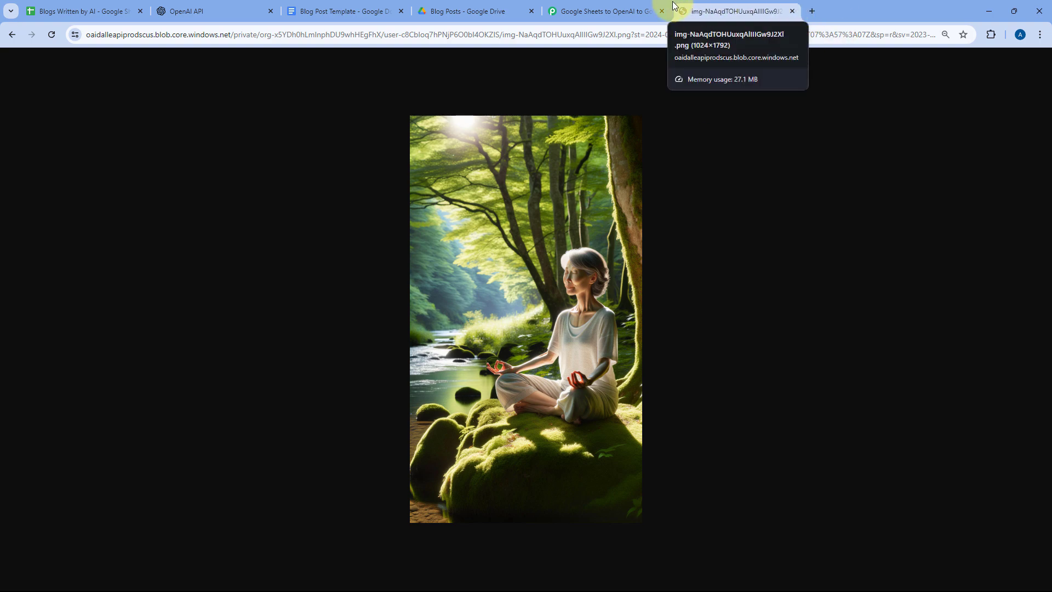
- Review the image action's available Size options in the workflow against the dimensions of the generated image
left_click(572, 10)
scroll(148, 275, "up", 8)
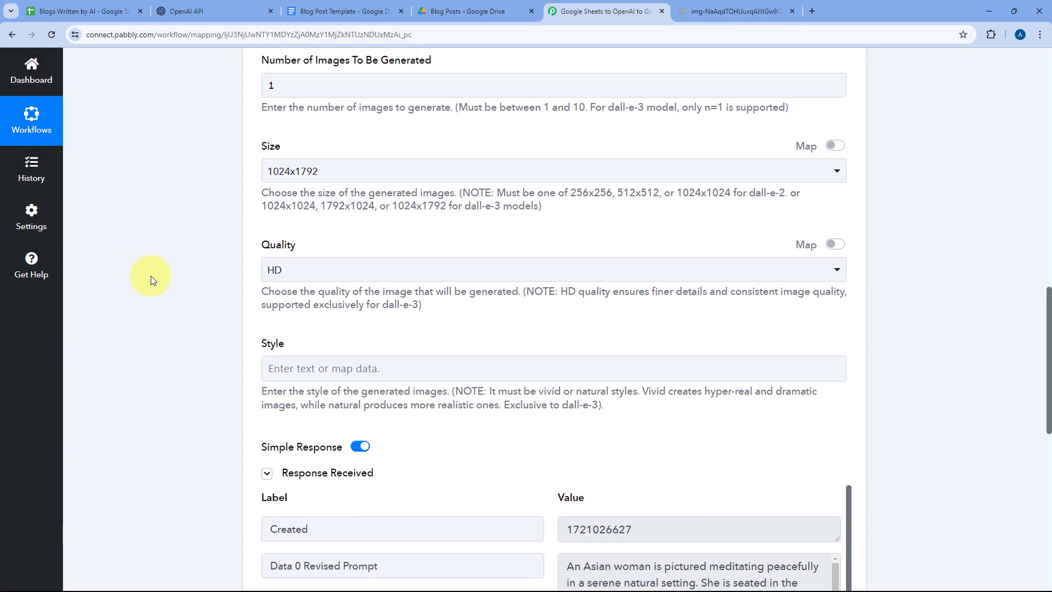
left_click(289, 240)
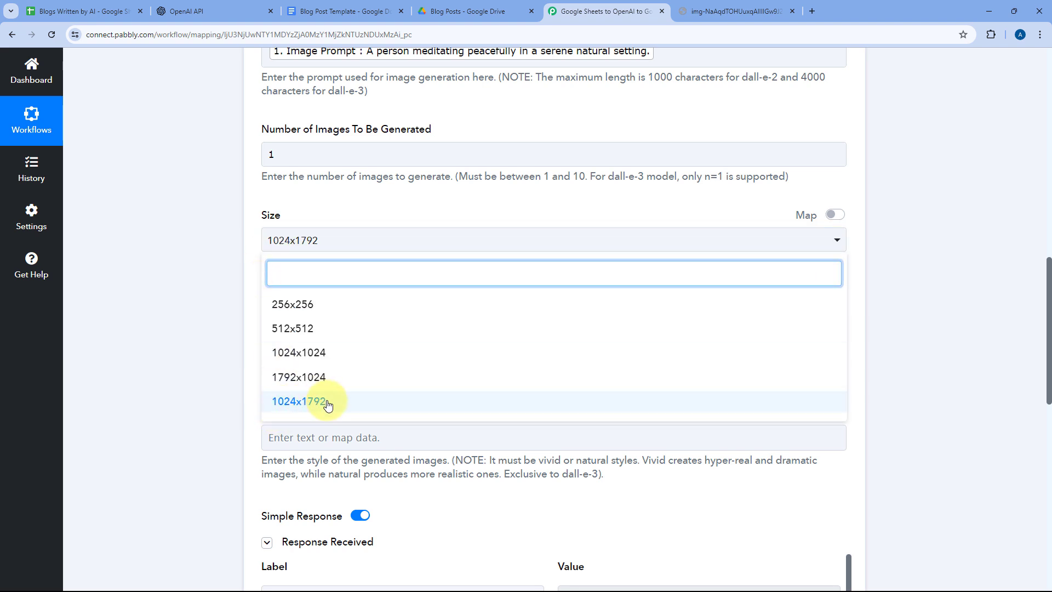
left_click(247, 375)
left_click(723, 11)
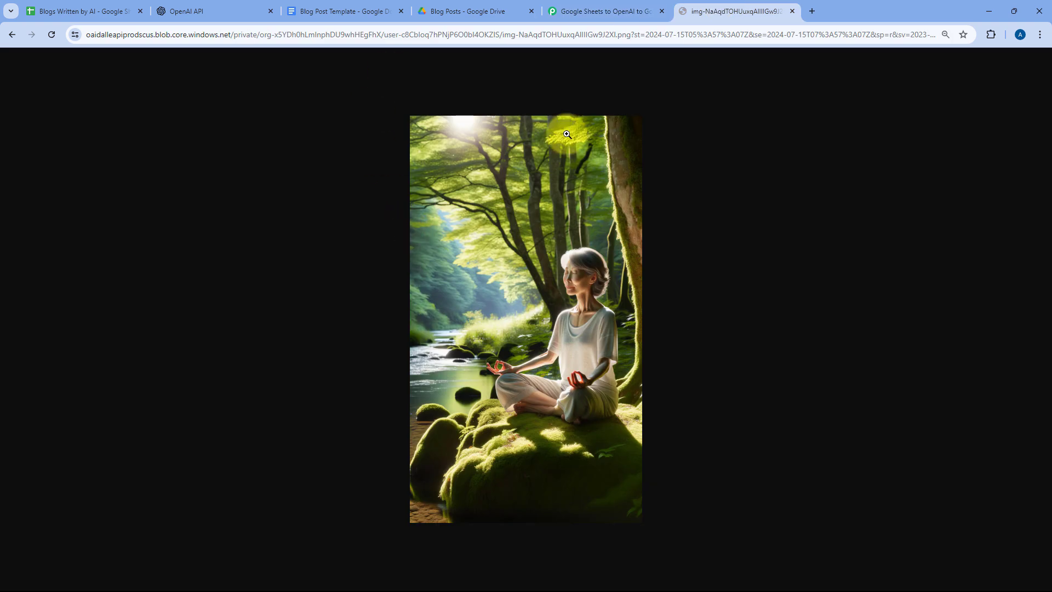
left_click(595, 12)
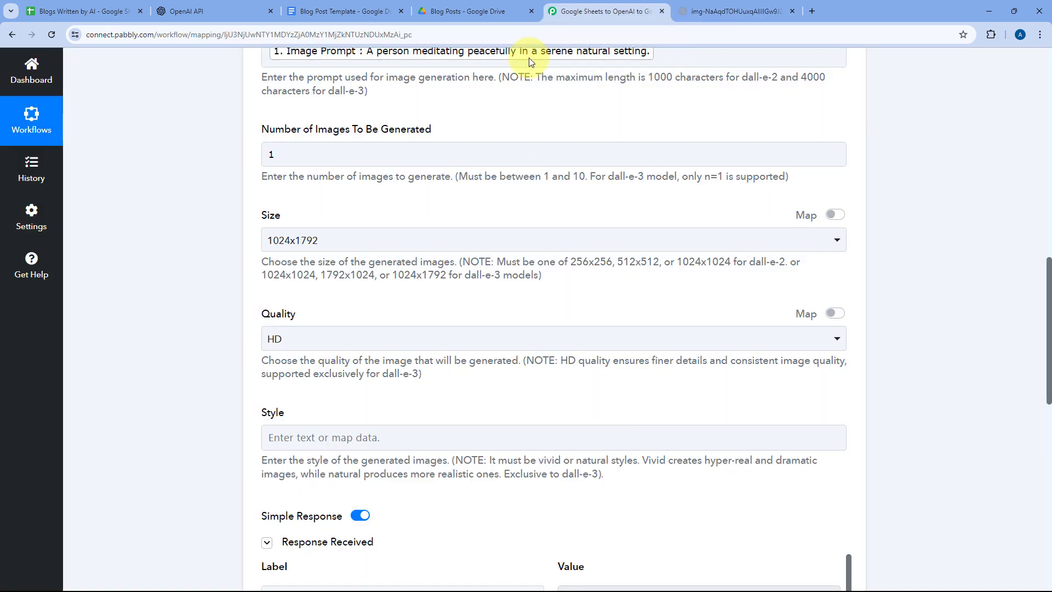
left_click(335, 243)
left_click(241, 336)
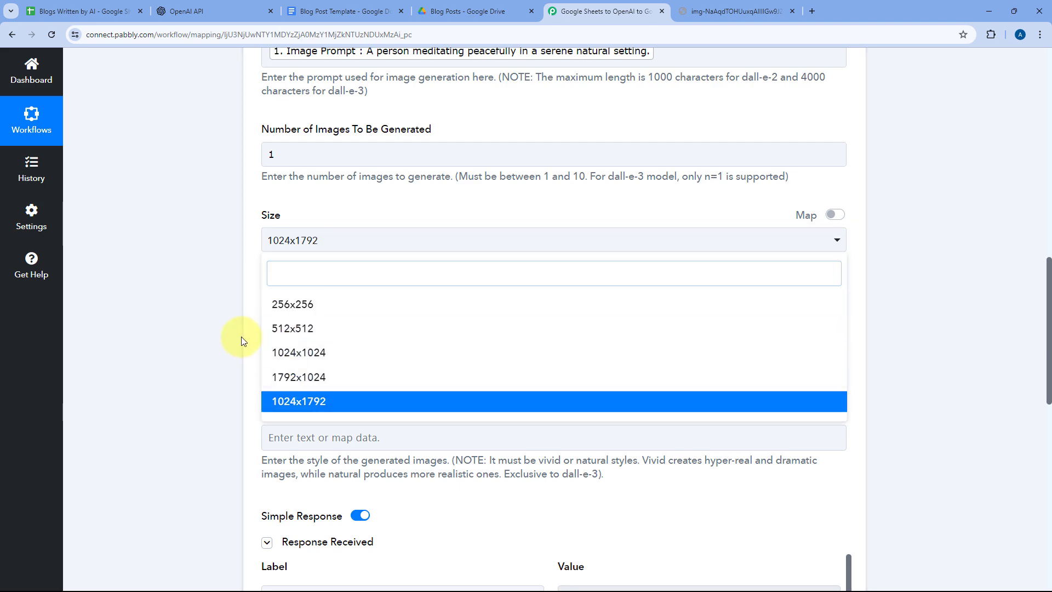
- Close the generated image's browser tab and collapse the DALL-E image generation step in the workflow
left_click(793, 11)
scroll(199, 257, "up", 10)
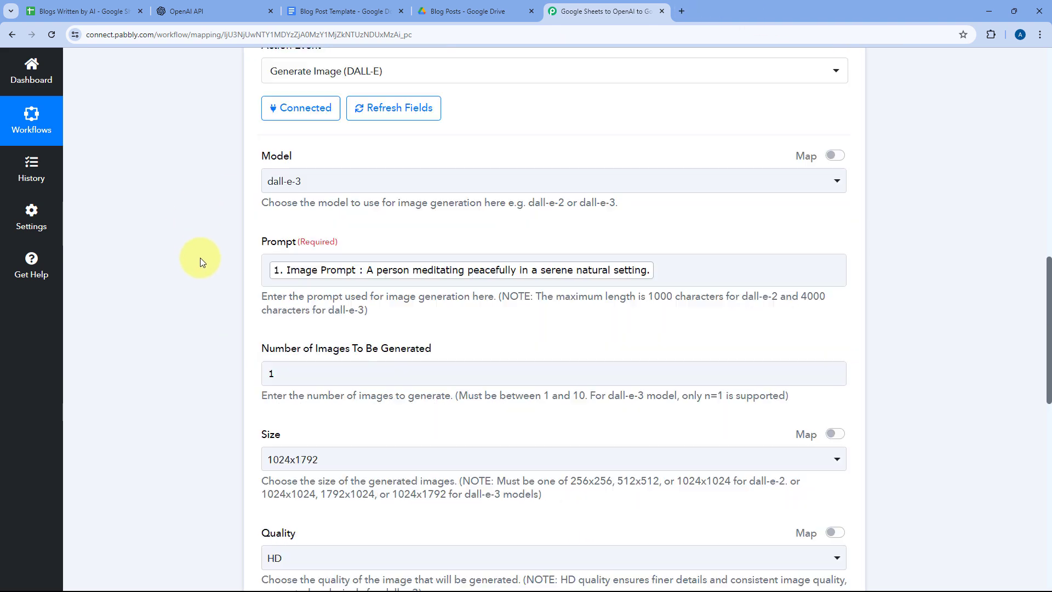
left_click(446, 320)
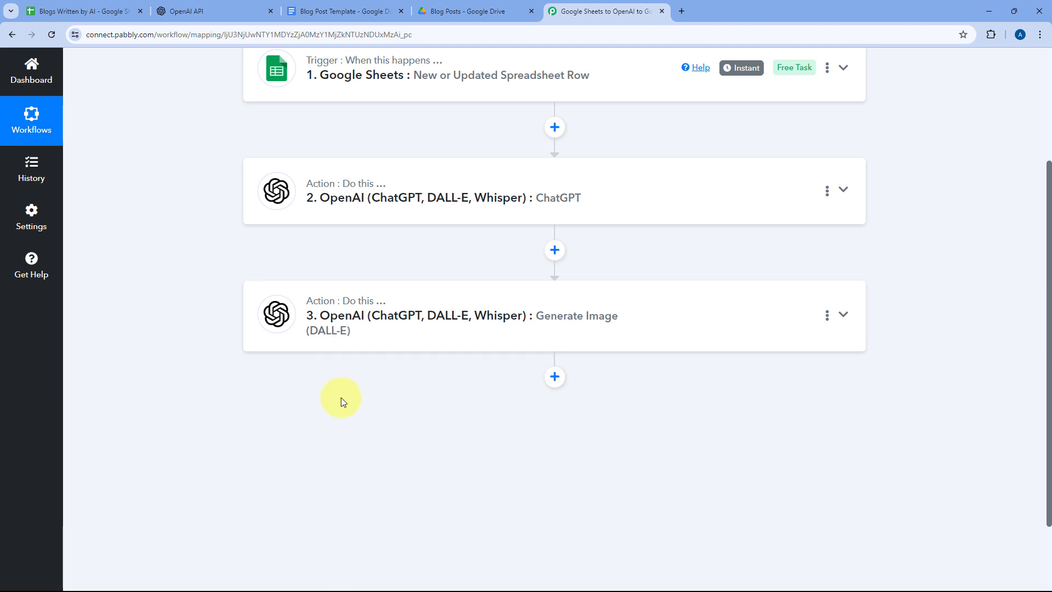
- Review the title, description and blog content placeholders in the Blog Post Template document, and return to the Pabbly Connect workflow
left_click(335, 11)
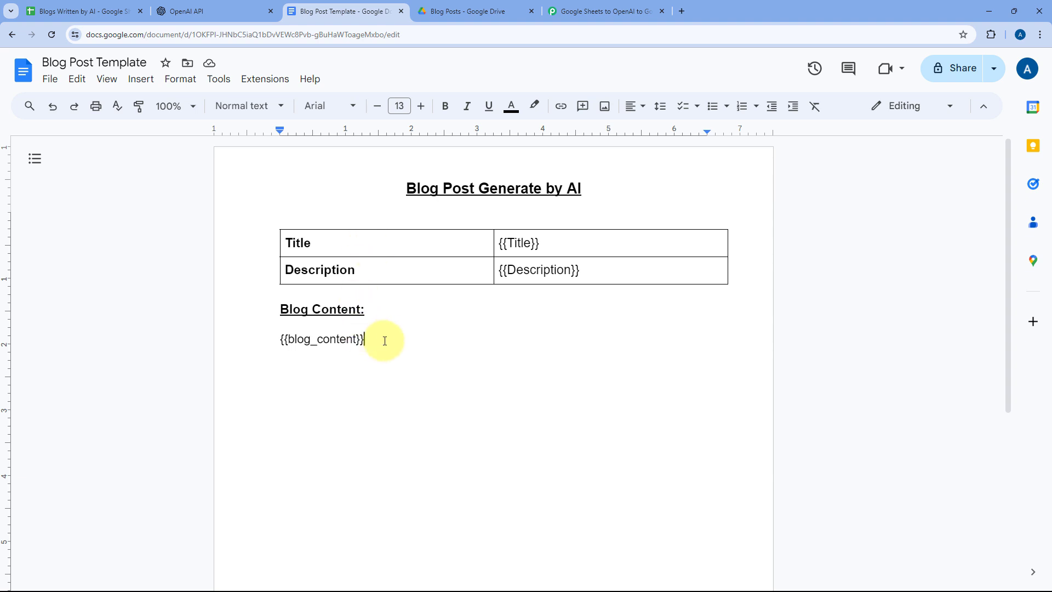
left_click(575, 11)
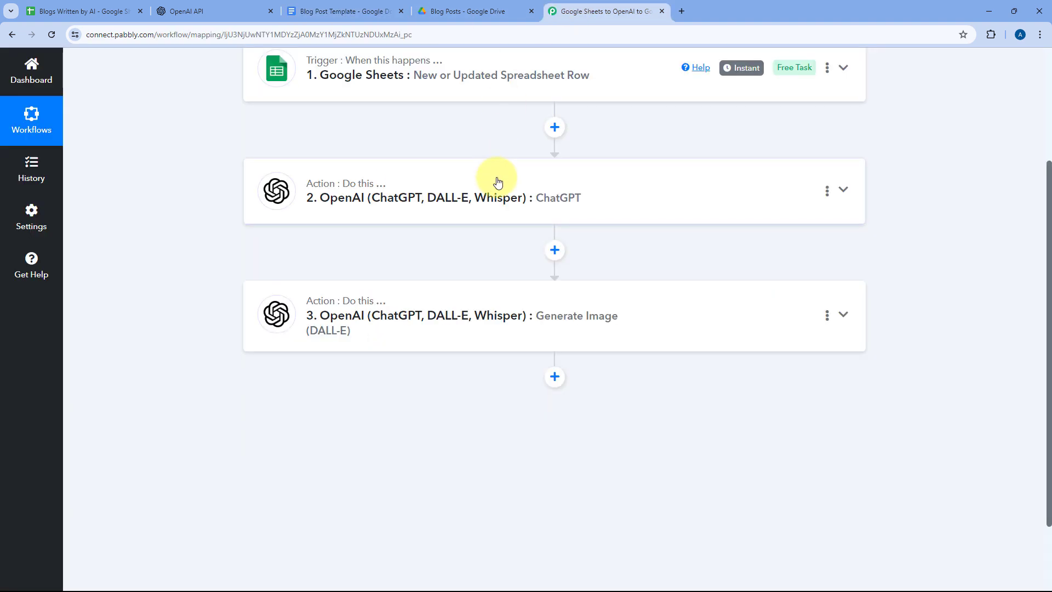
left_click(352, 9)
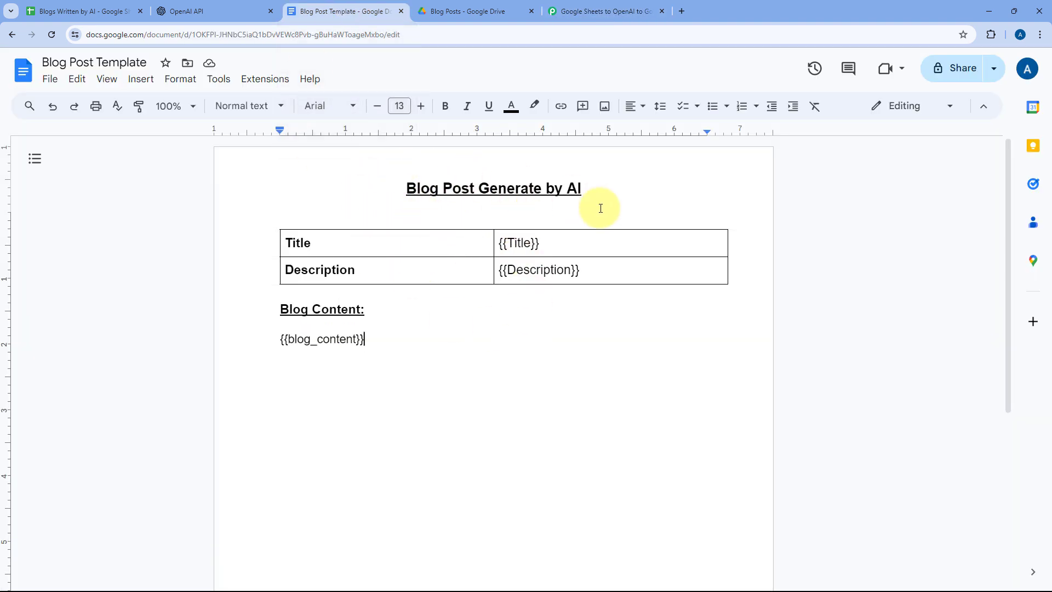
left_click(602, 9)
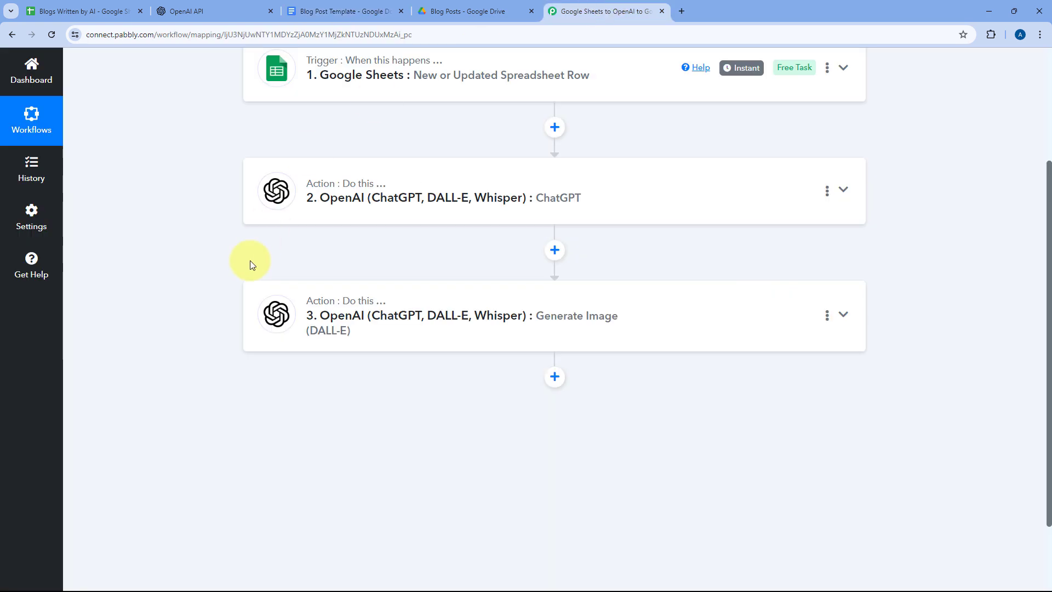
- Add an action step after the DALL-E image generation step and choose Google Docs as its app
left_click(555, 376)
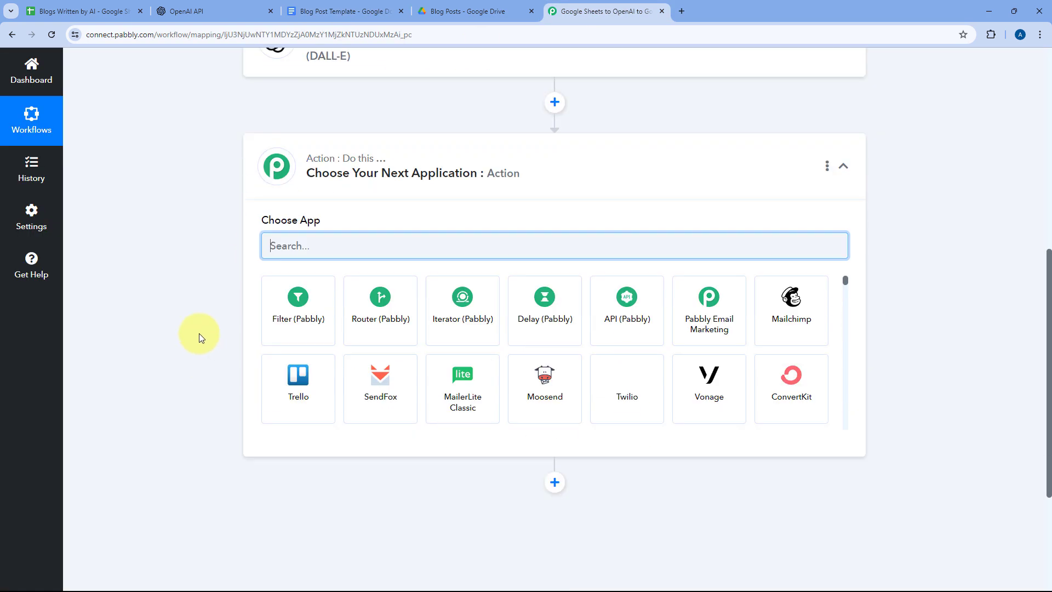
left_click(304, 254)
type("Google Doc")
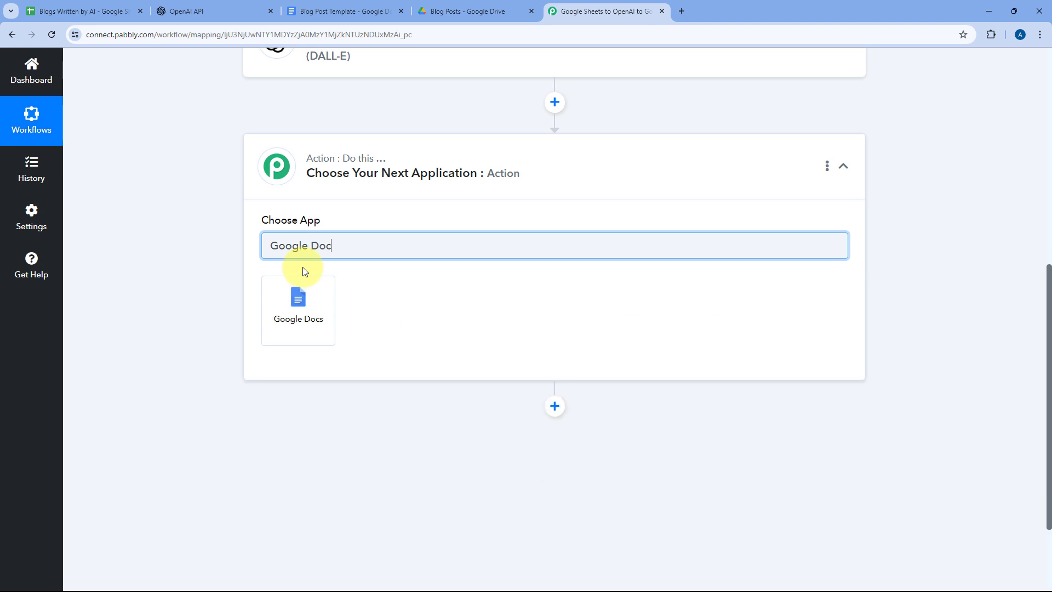
left_click(333, 301)
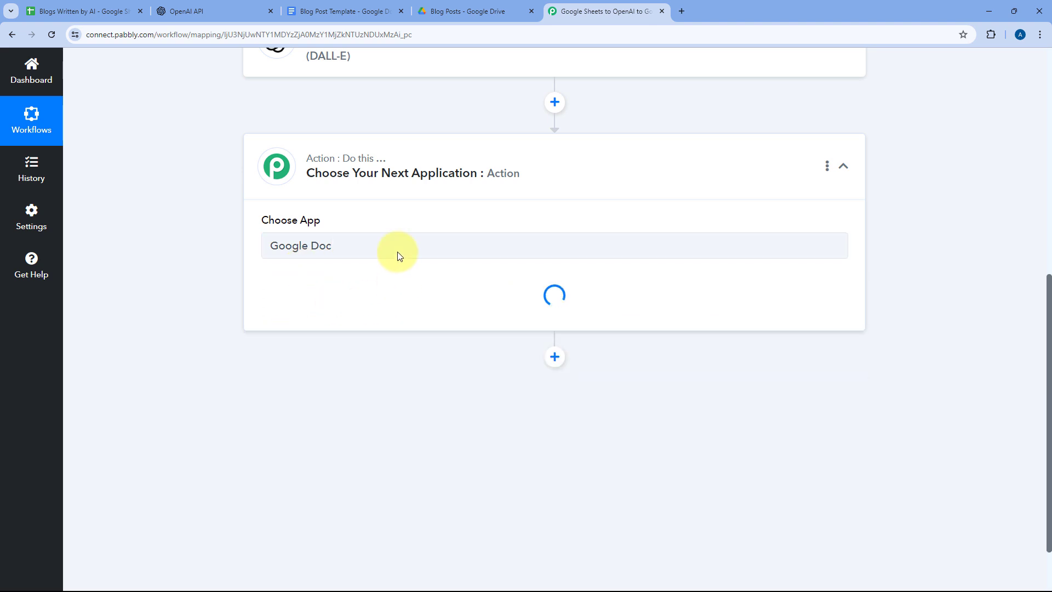
scroll(364, 223, "down", 2)
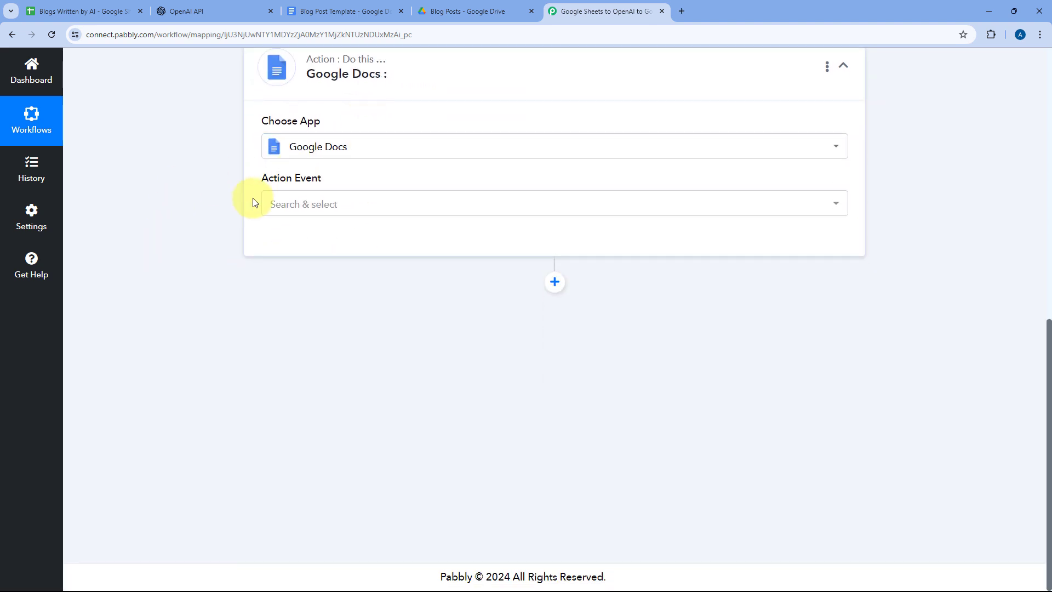
- Check the Blog Post Template document and set the Google Docs action event to Create Document from Template
left_click(376, 203)
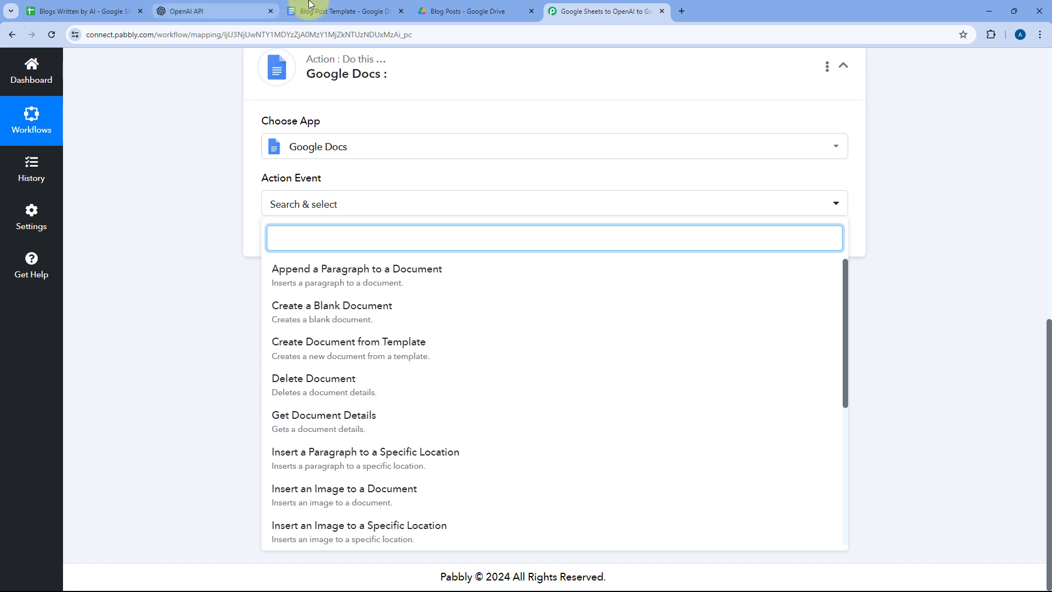
left_click(345, 11)
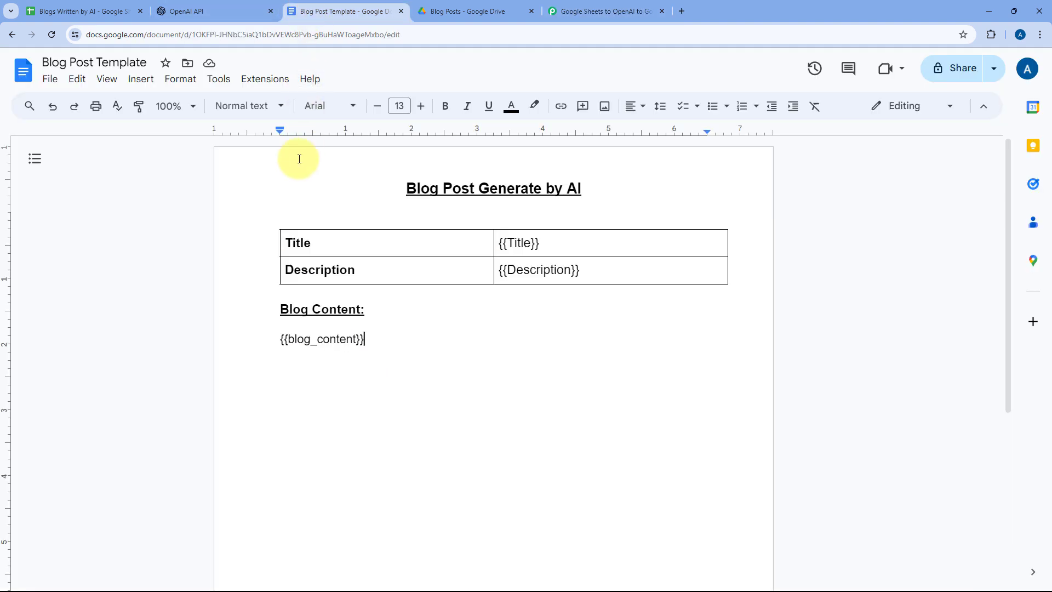
left_click(550, 11)
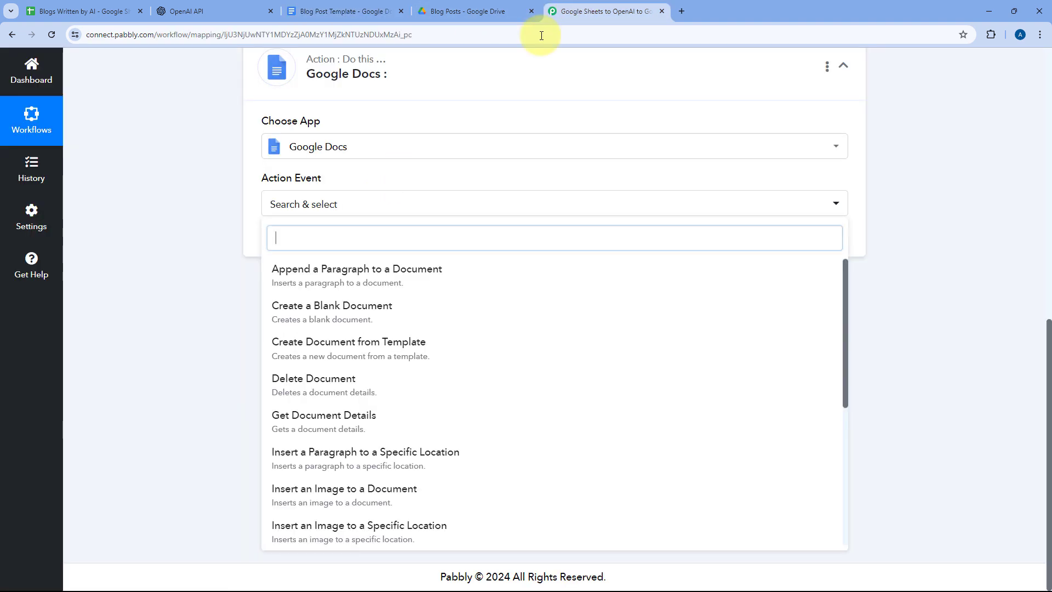
left_click(345, 345)
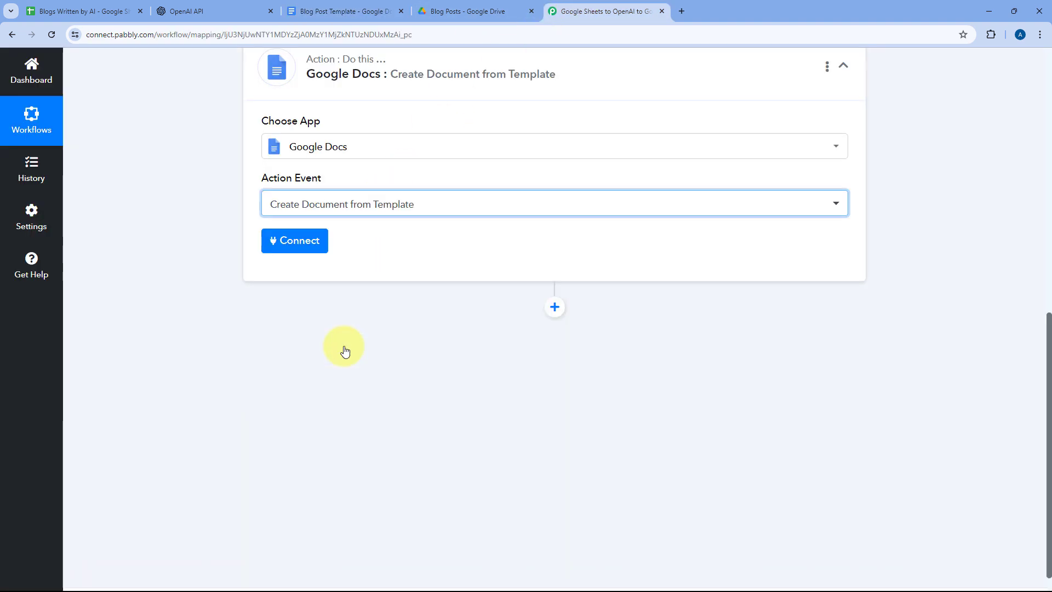
- Add a new Google Docs connection by signing in with the Google account and granting Pabbly Connect Drive access
left_click(306, 249)
left_click(519, 196)
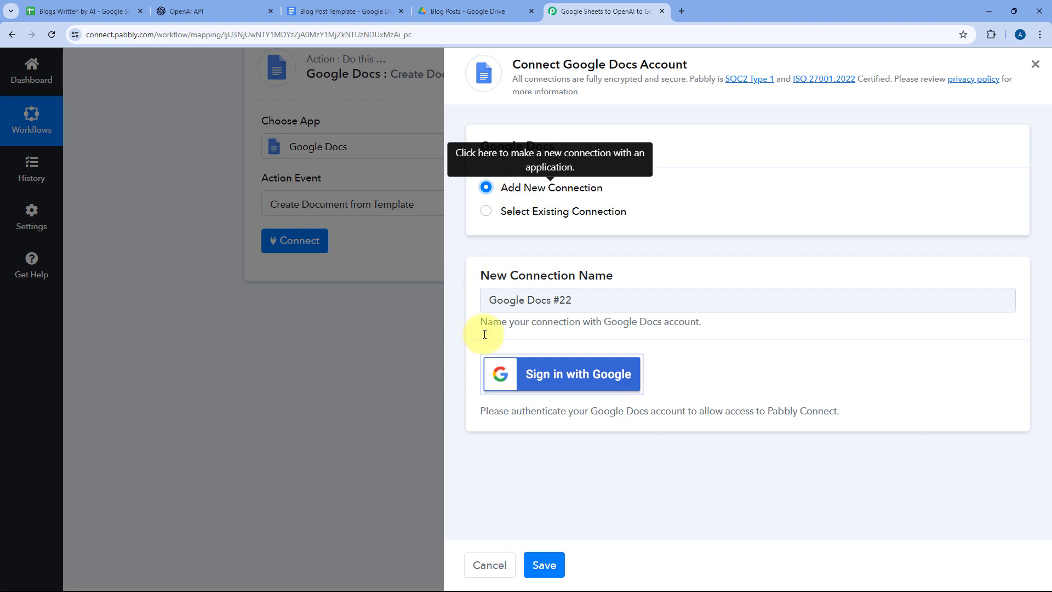
left_click(571, 382)
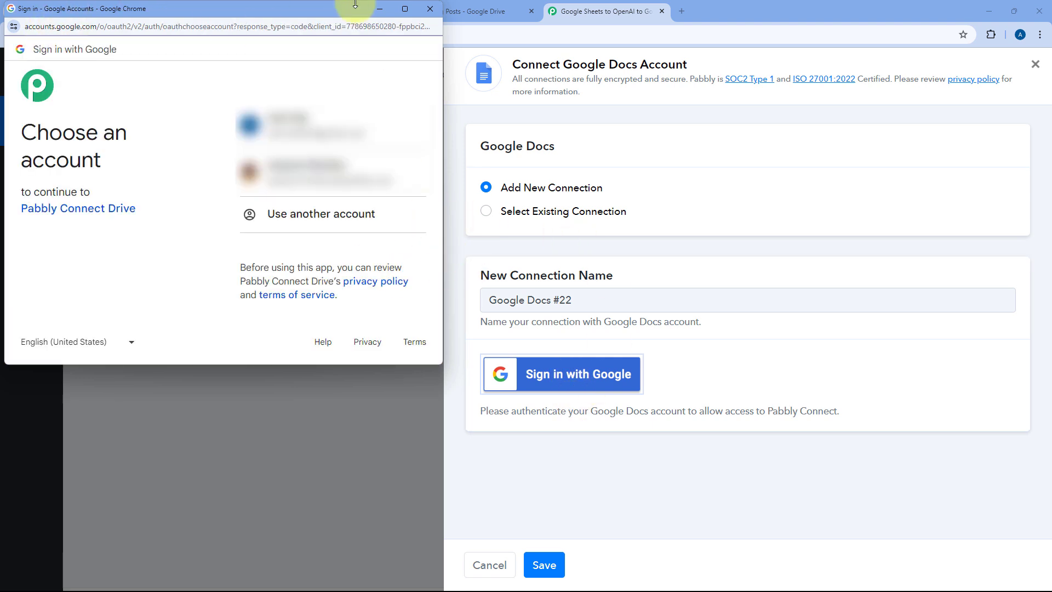
left_click(291, 112)
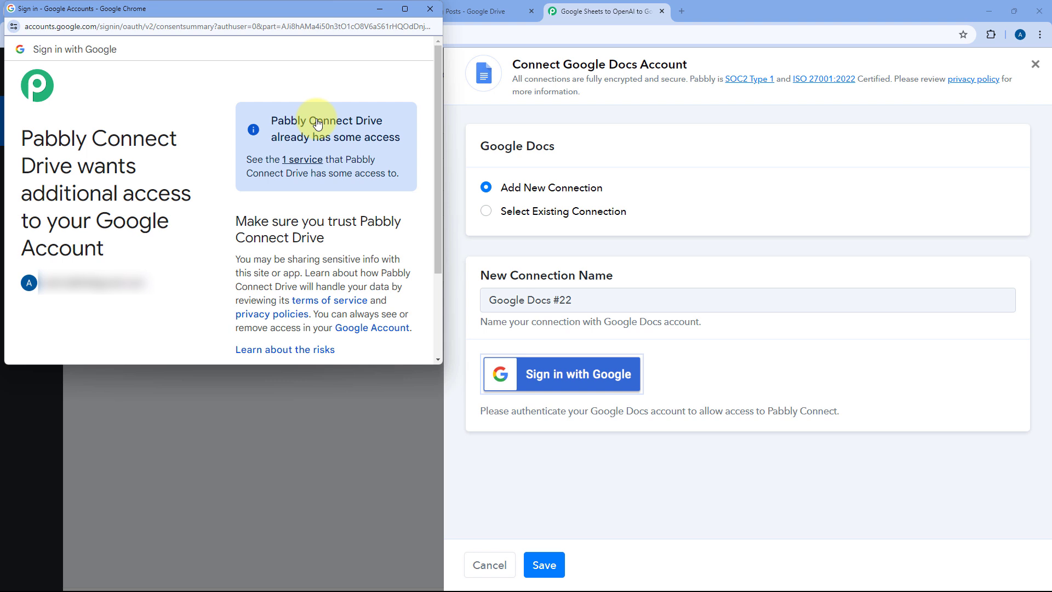
scroll(317, 118, "down", 3)
left_click(333, 288)
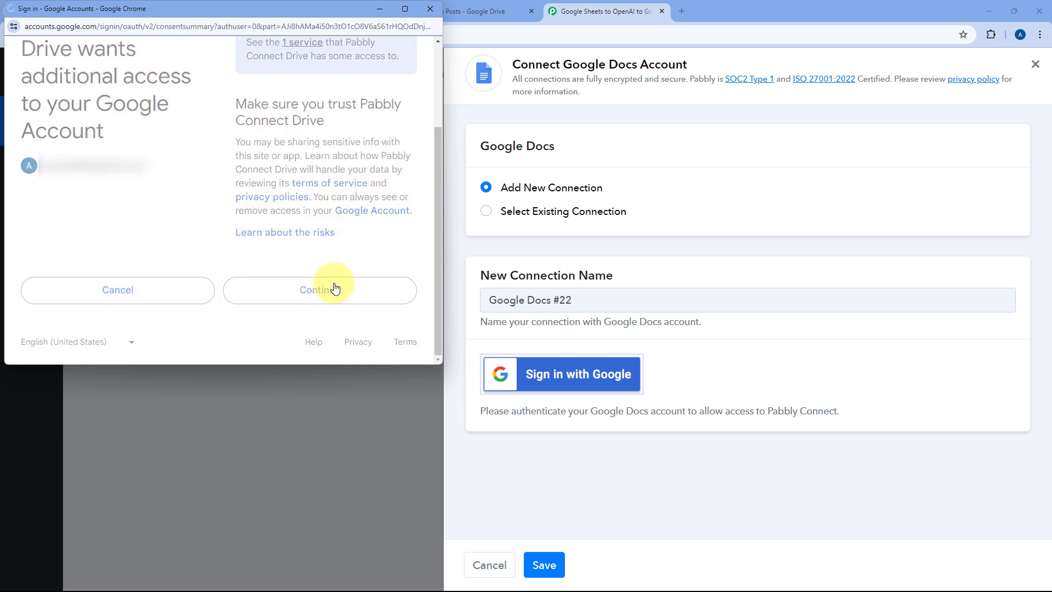
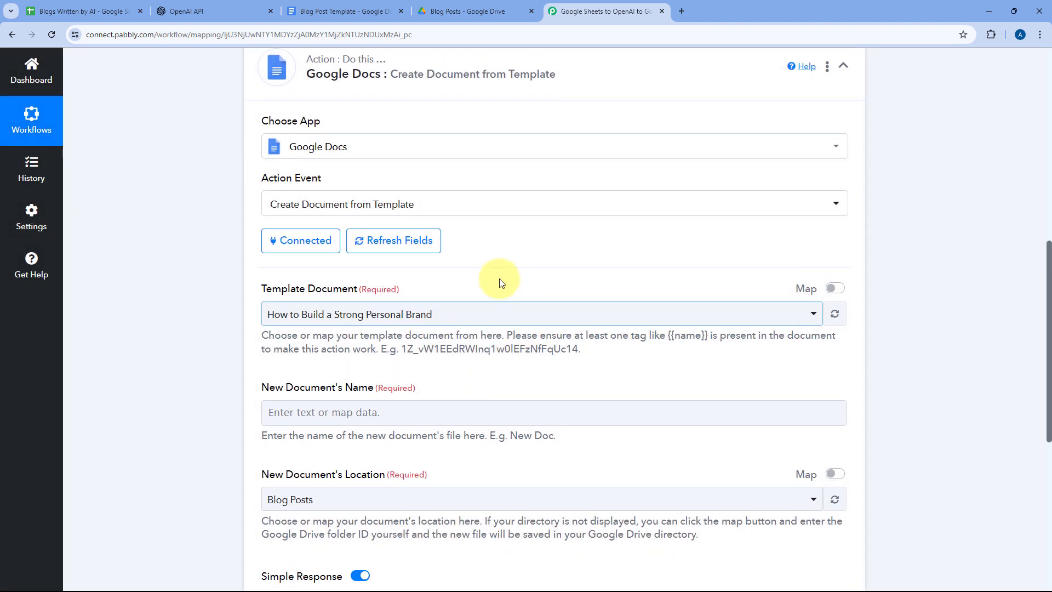
- Check the template's file name in Google Docs and select Blog Post Template as the template document
left_click(483, 314)
scroll(387, 301, "down", 5)
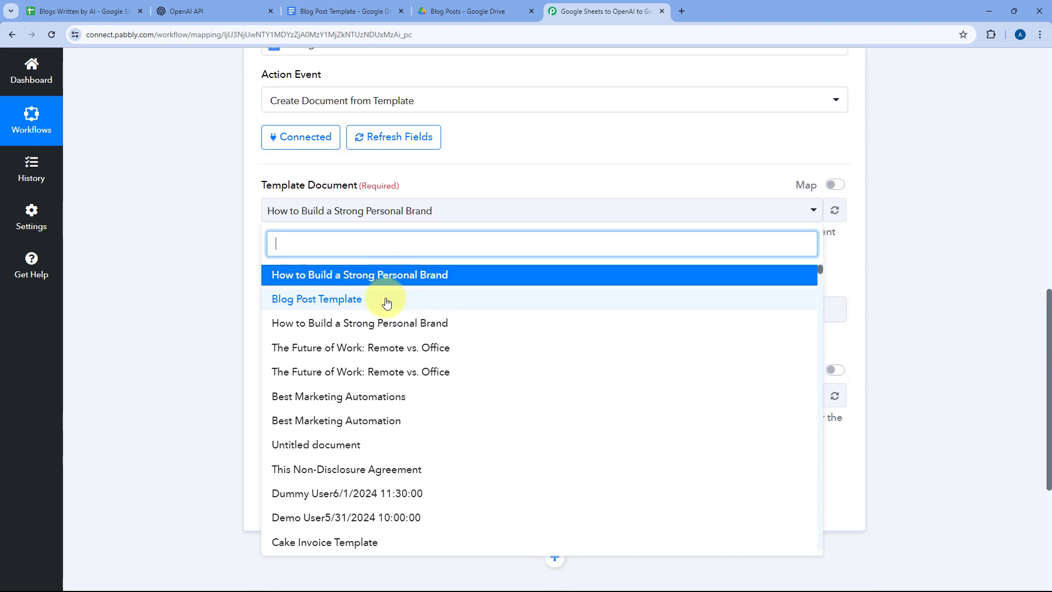
scroll(422, 266, "down", 2)
scroll(453, 287, "up", 2)
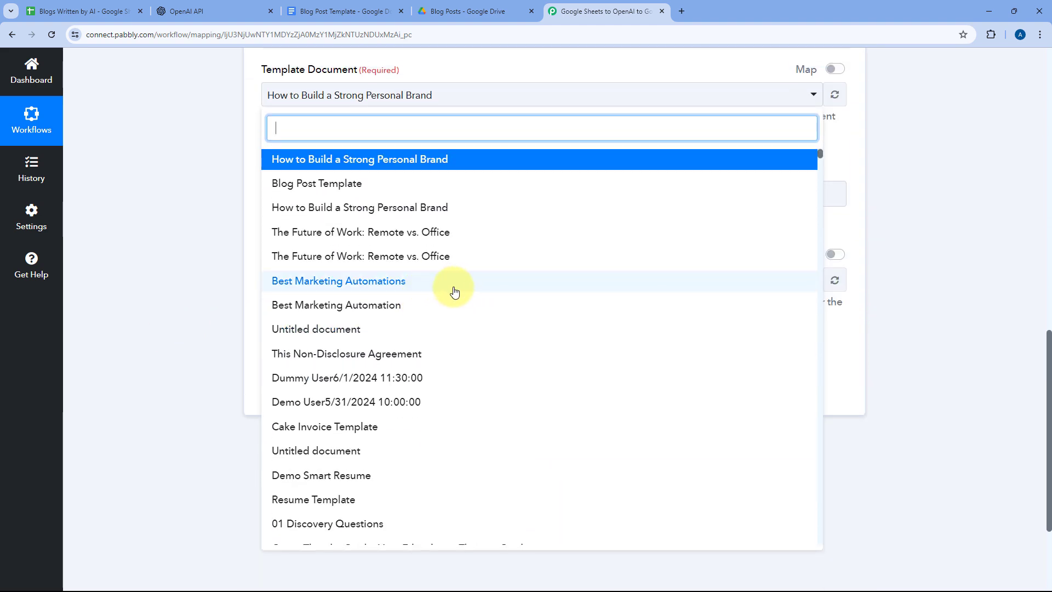
scroll(454, 290, "down", 5)
scroll(454, 291, "down", 4)
scroll(454, 291, "up", 8)
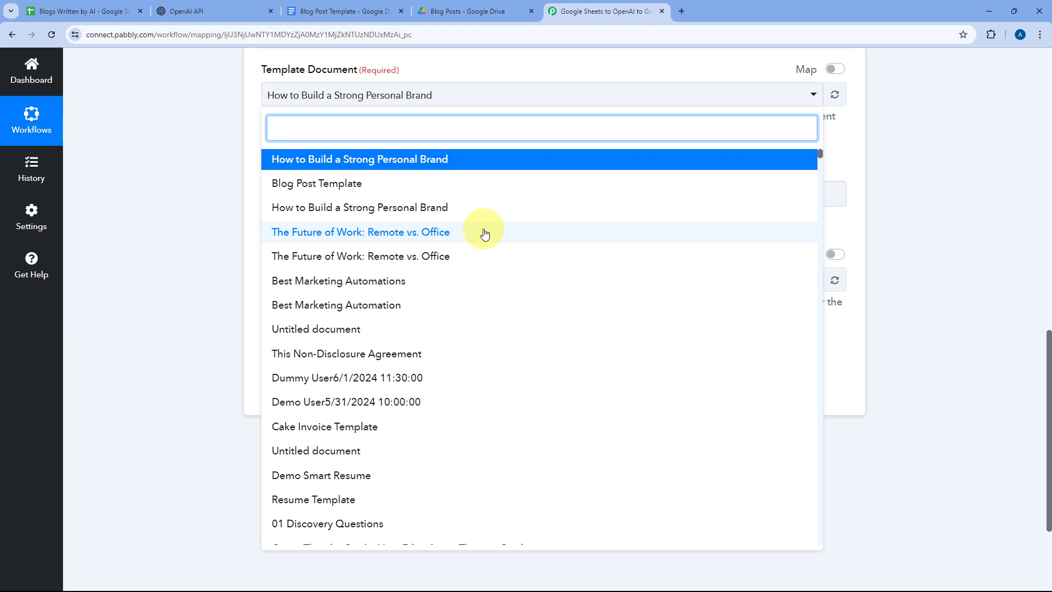
left_click(329, 11)
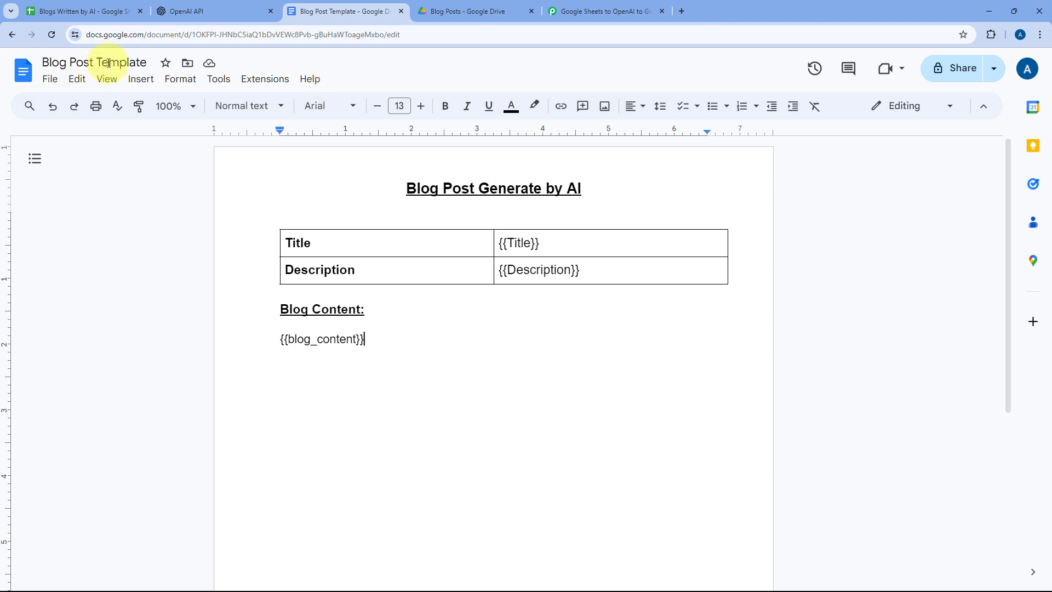
left_click(589, 11)
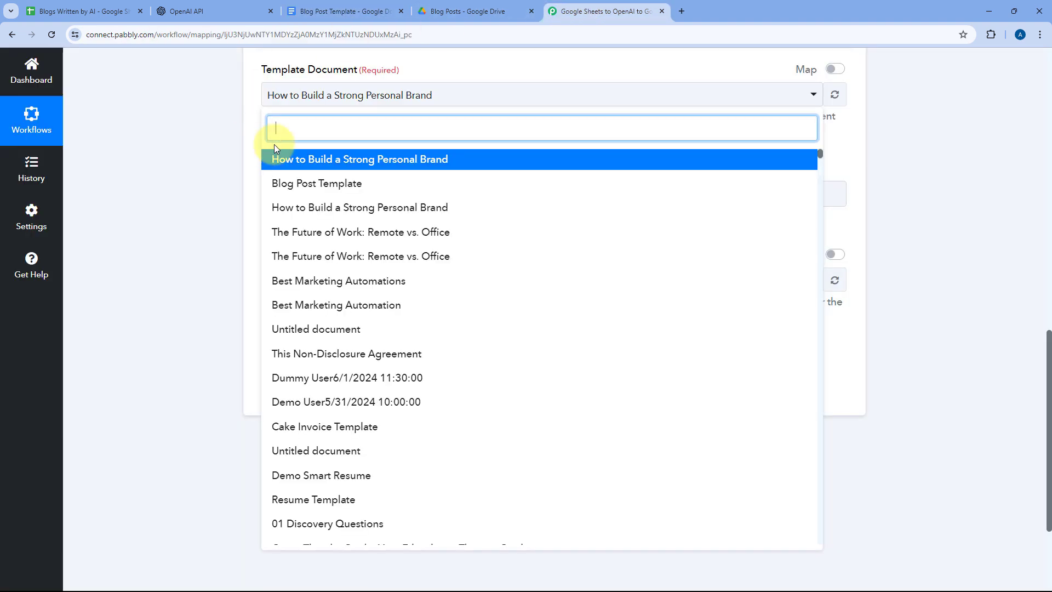
left_click(299, 181)
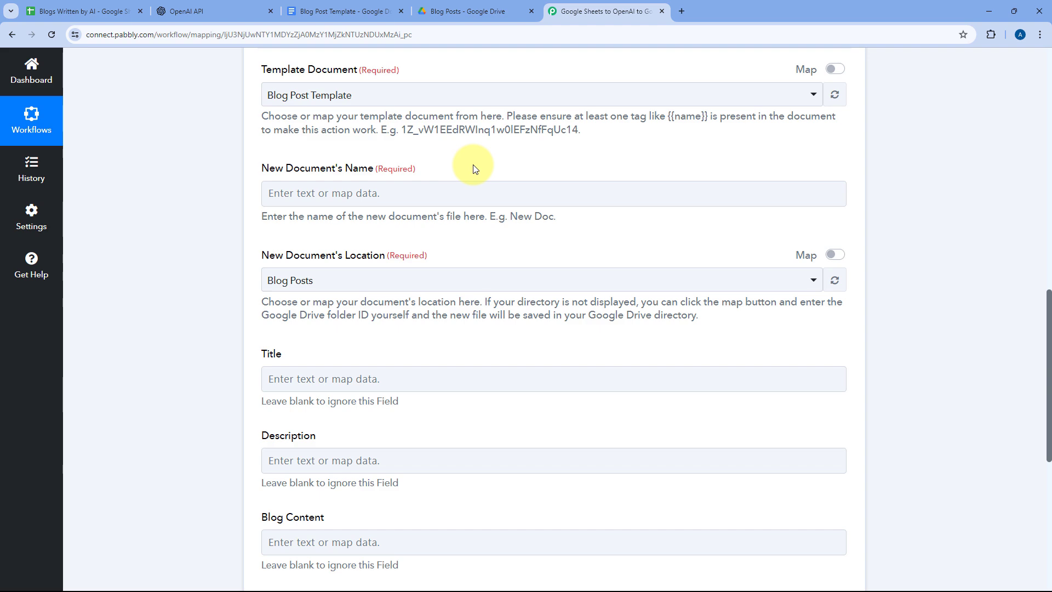
- Check the title column in the Blogs Written by AI sheet and map the Google Sheets Title to the new document's name
left_click(124, 10)
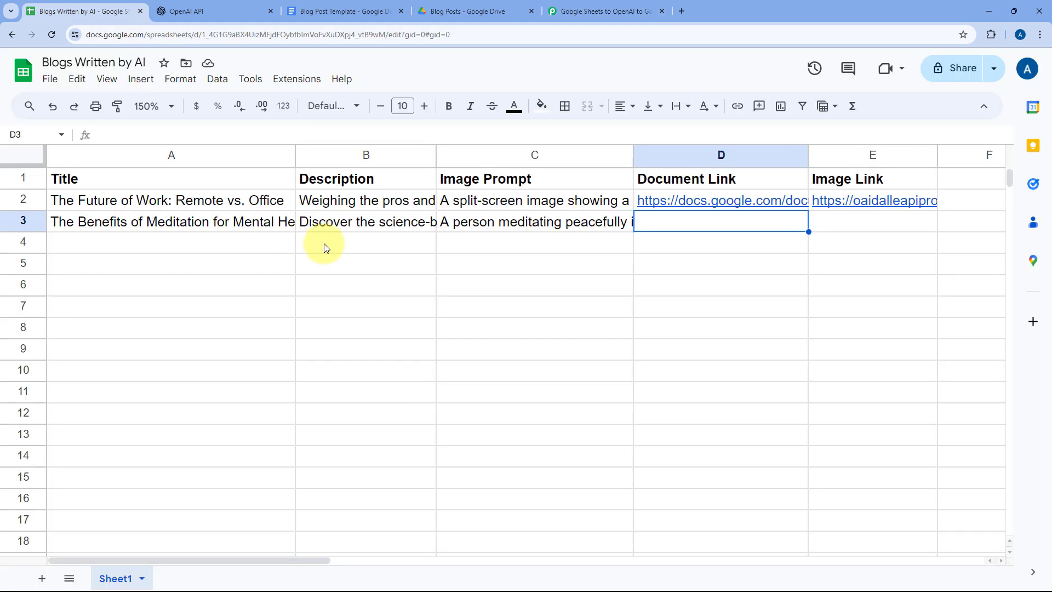
left_click(602, 11)
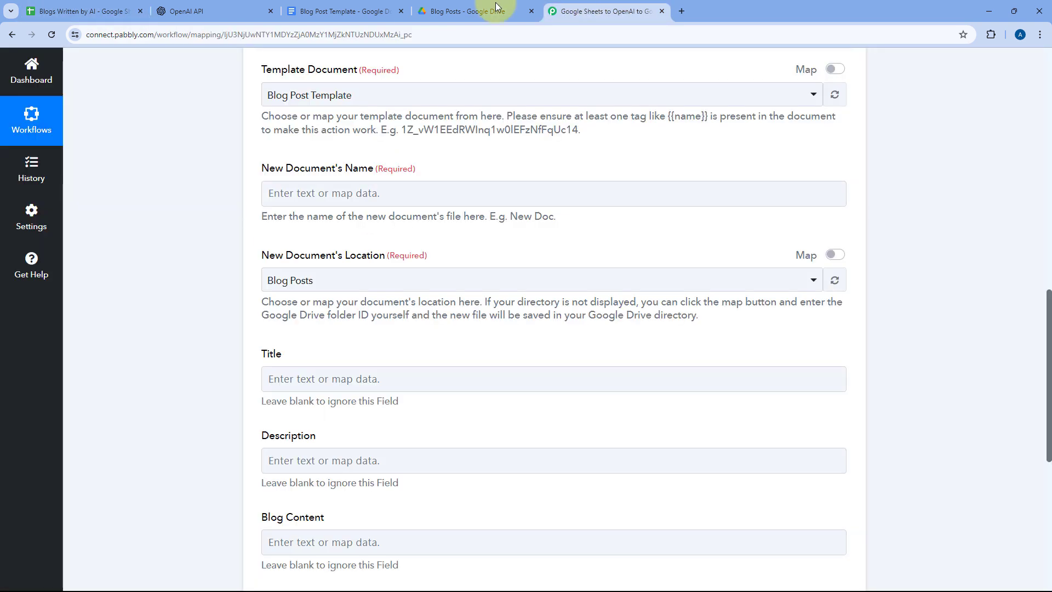
left_click(326, 193)
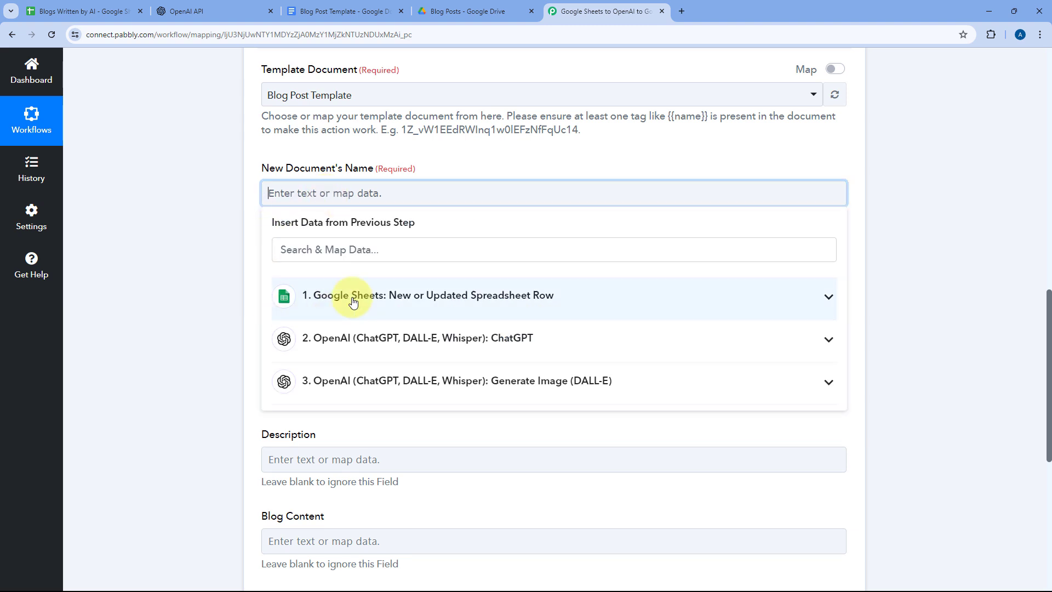
left_click(353, 301)
left_click(332, 360)
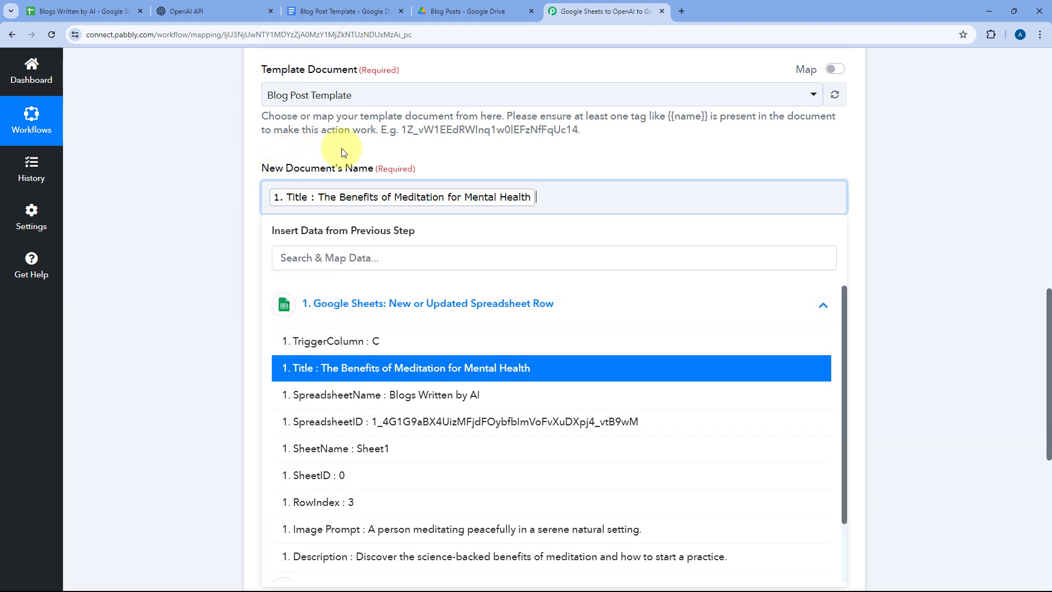
left_click(320, 140)
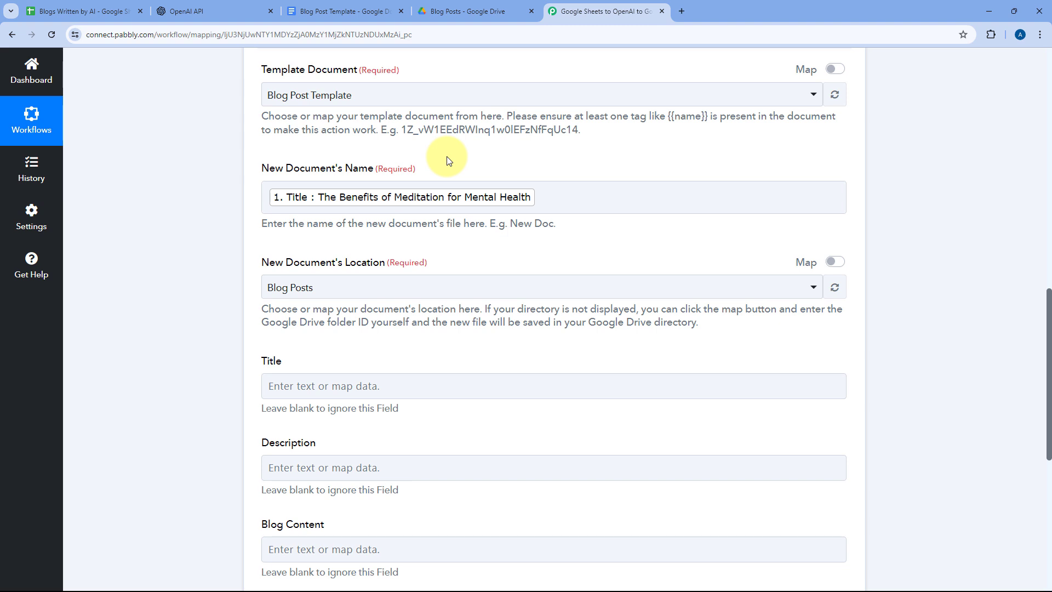
- Check the Blog Posts folder in Google Drive and select Blog Posts as the new document's location
scroll(356, 154, "down", 2)
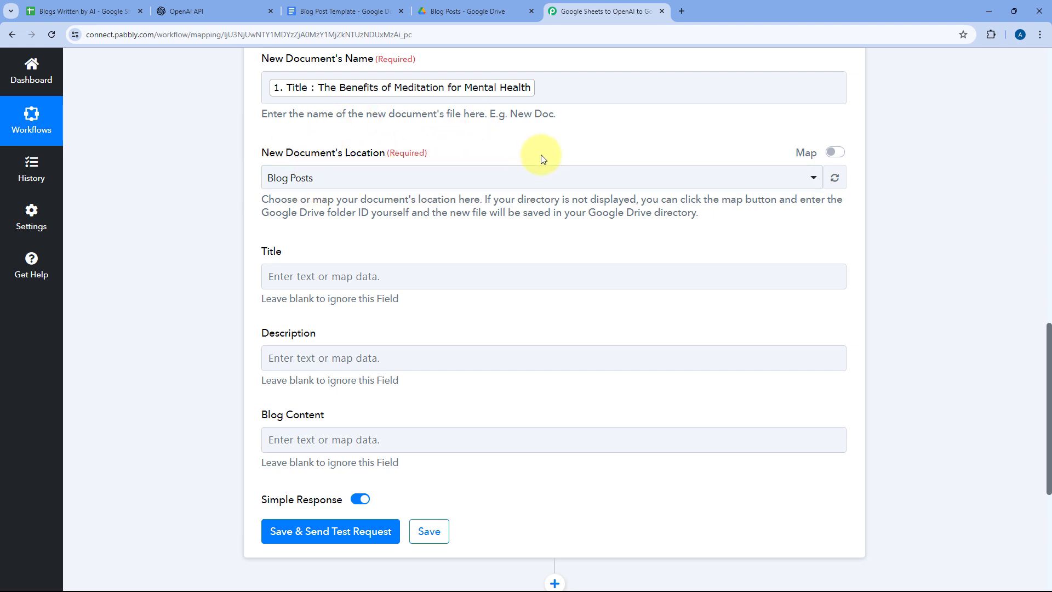
left_click(425, 15)
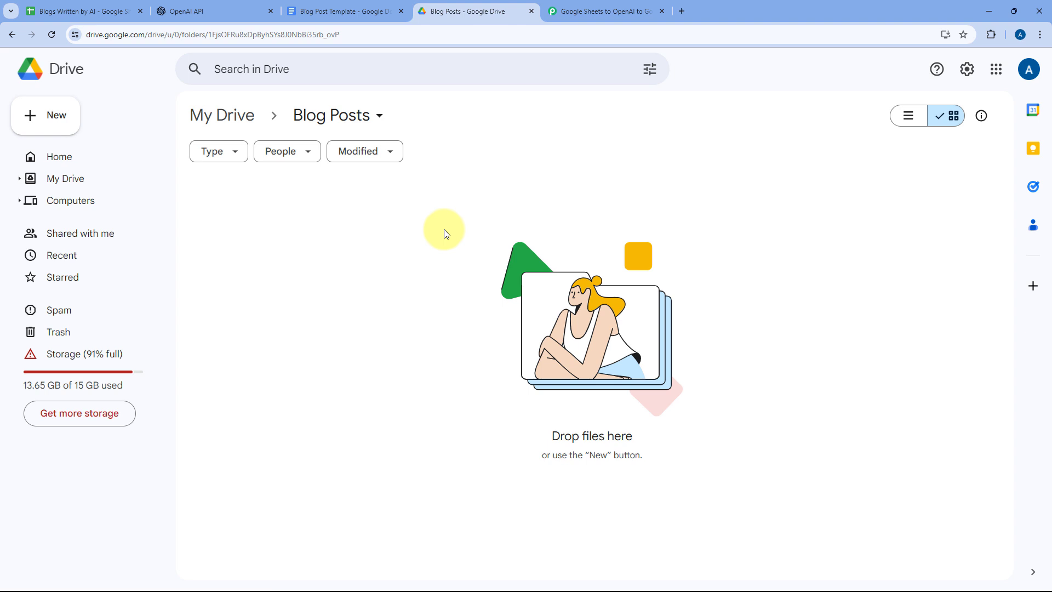
left_click(594, 12)
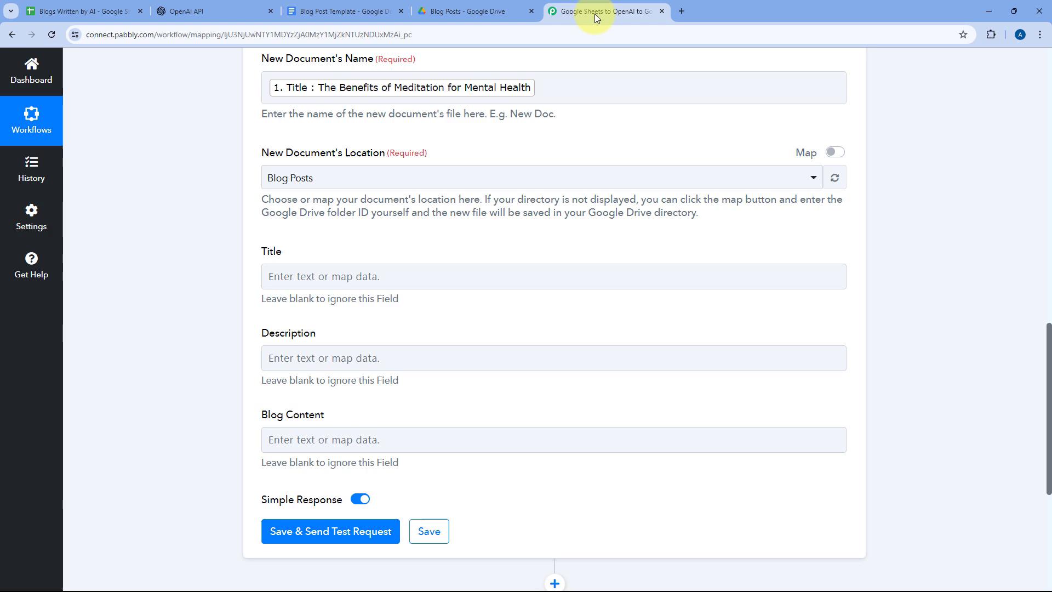
left_click(382, 176)
scroll(129, 257, "down", 3)
scroll(423, 219, "down", 4)
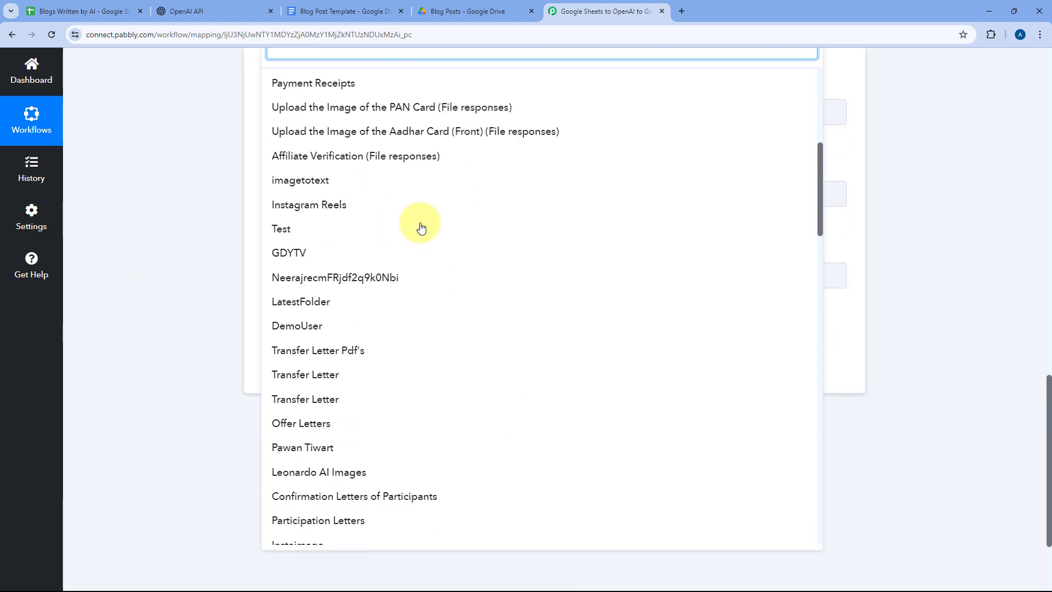
scroll(420, 226, "up", 6)
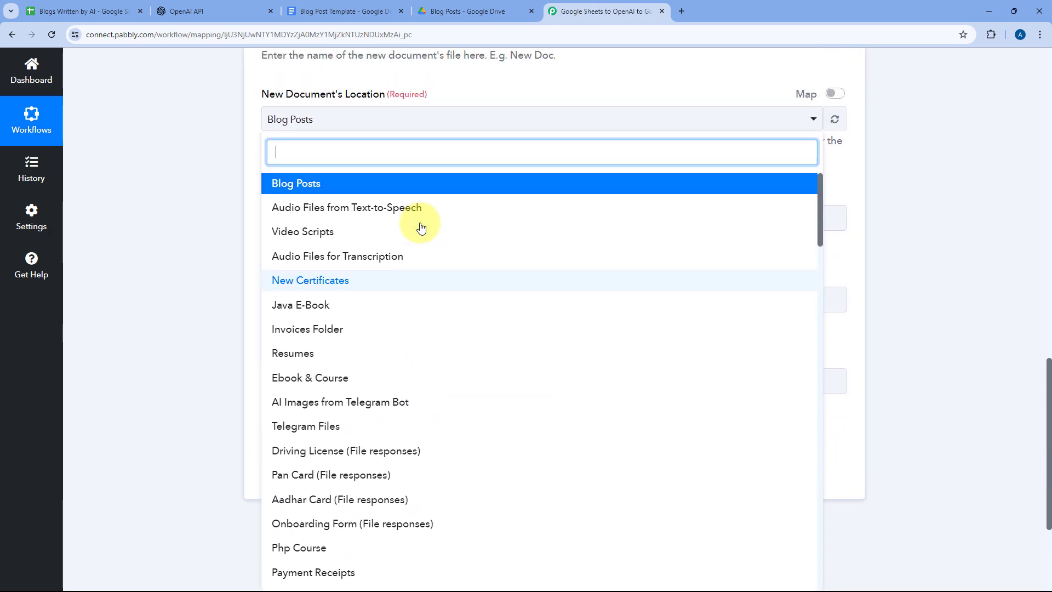
left_click(324, 189)
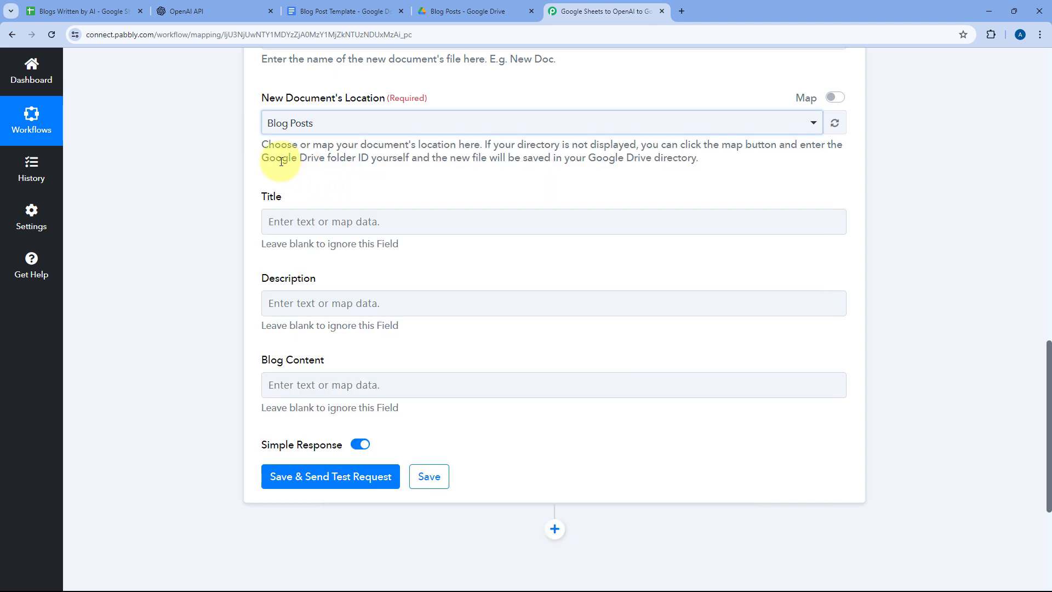
- Examine the Title, Description and blog_content placeholders in the Blog Post Template and compare them with the fields of the Google Docs action
left_click(339, 5)
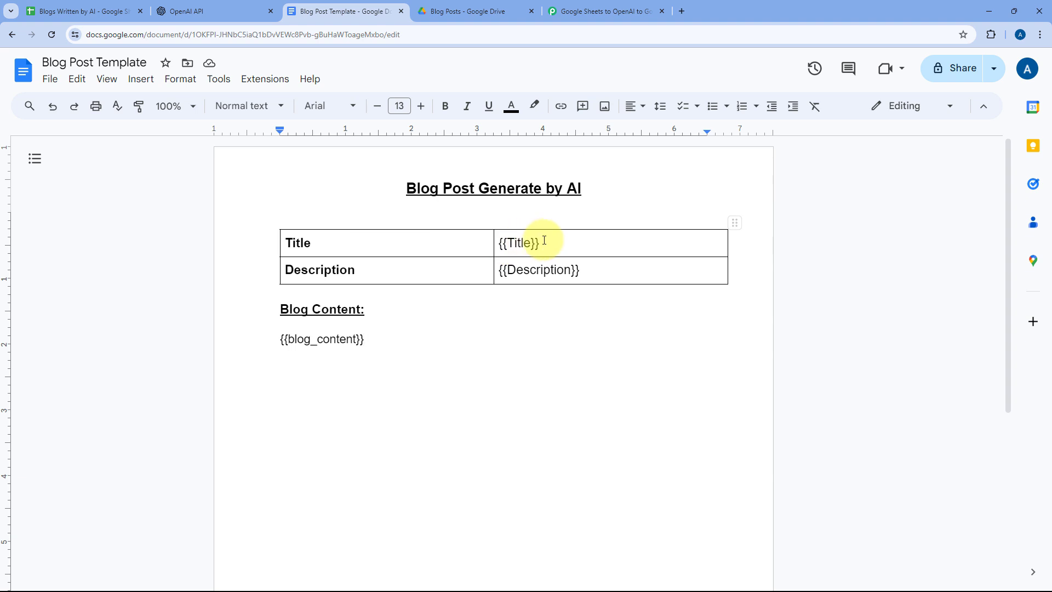
left_click_drag(552, 241, 503, 246)
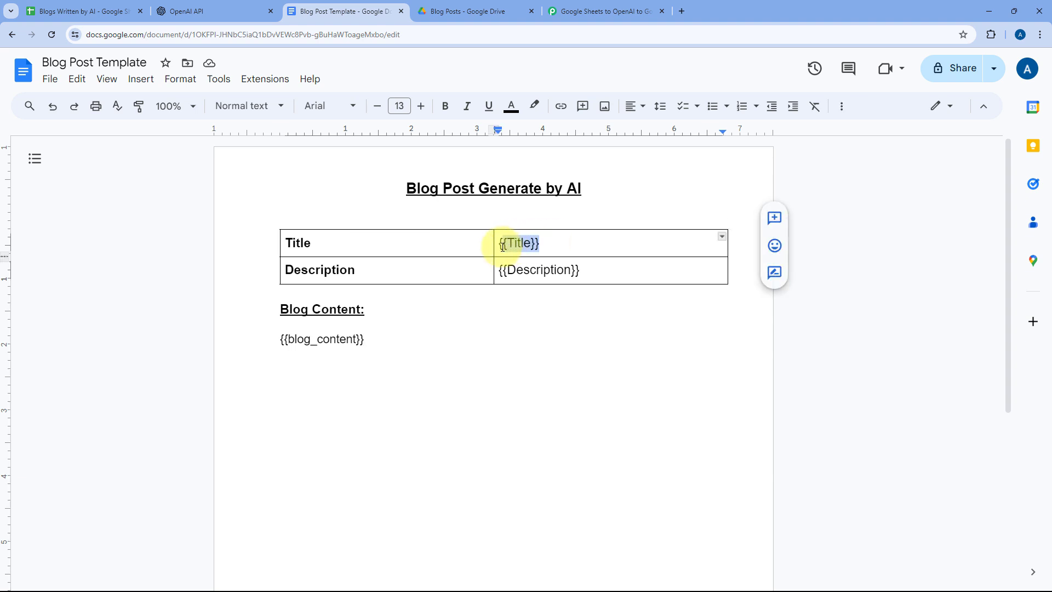
left_click_drag(593, 268, 503, 282)
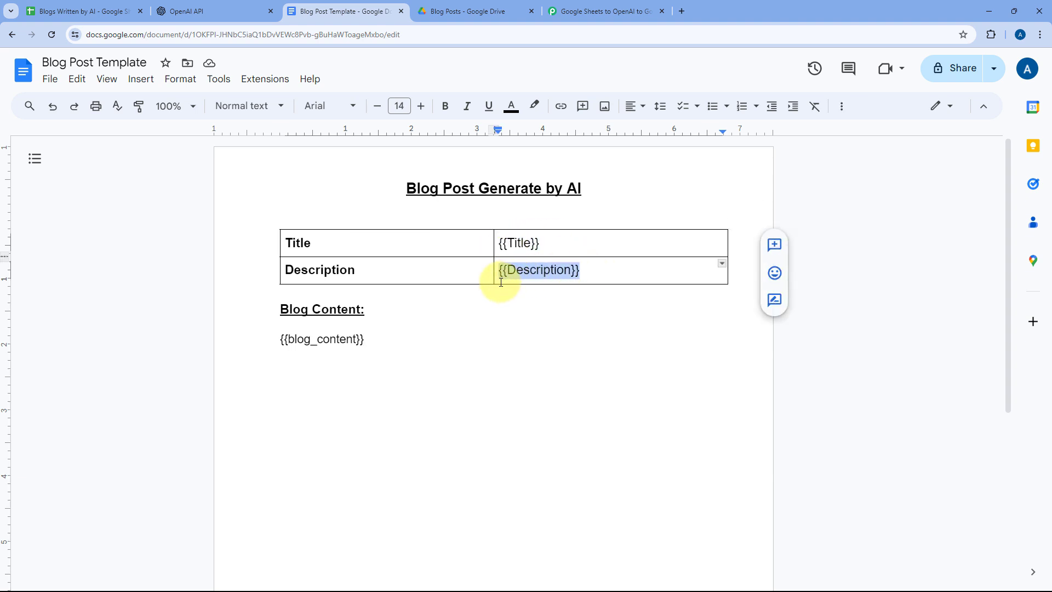
left_click_drag(365, 338, 288, 338)
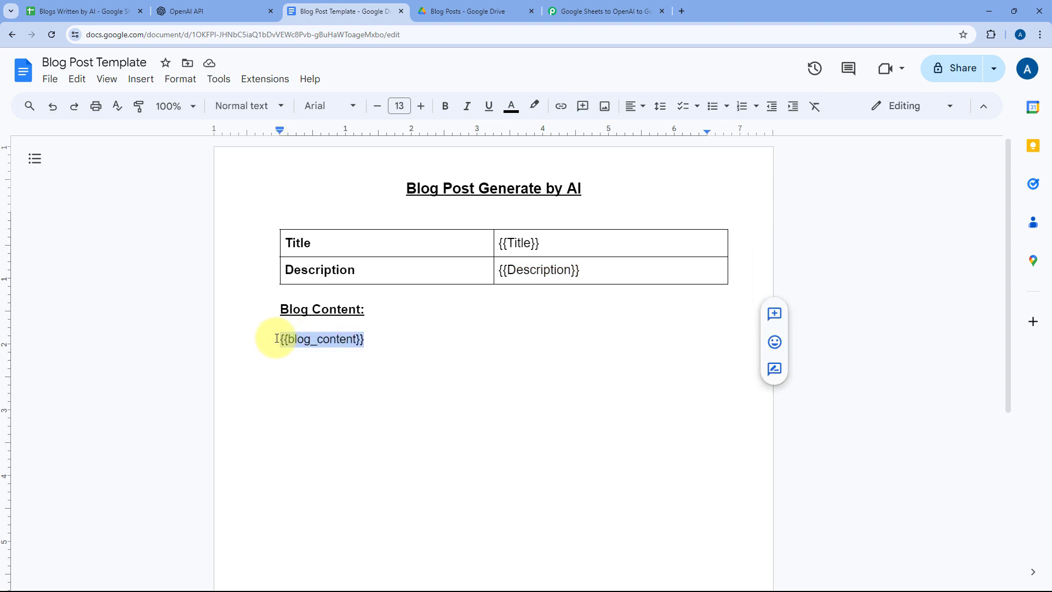
left_click(597, 11)
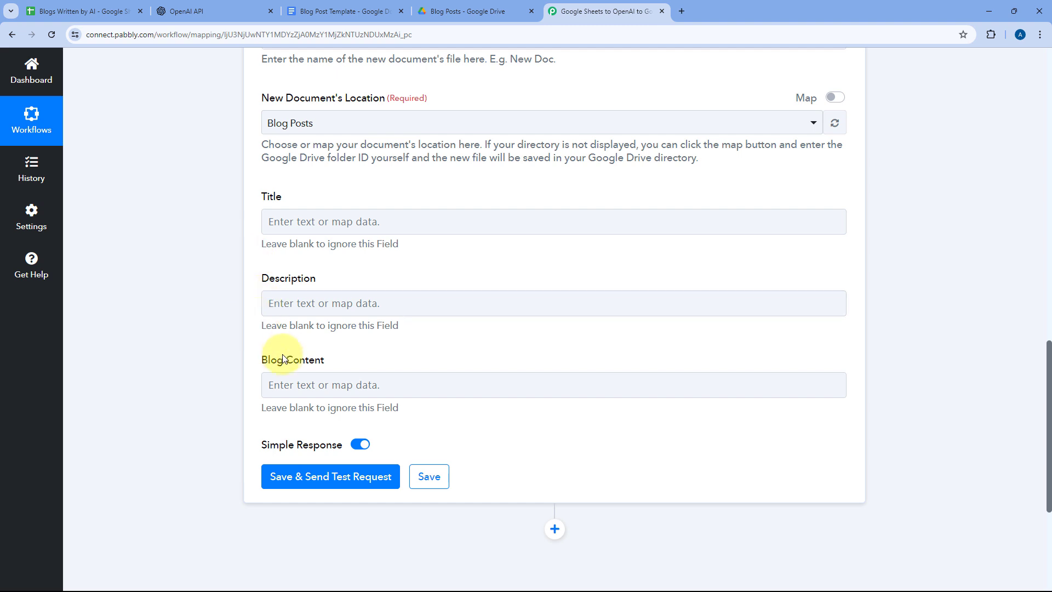
left_click(387, 11)
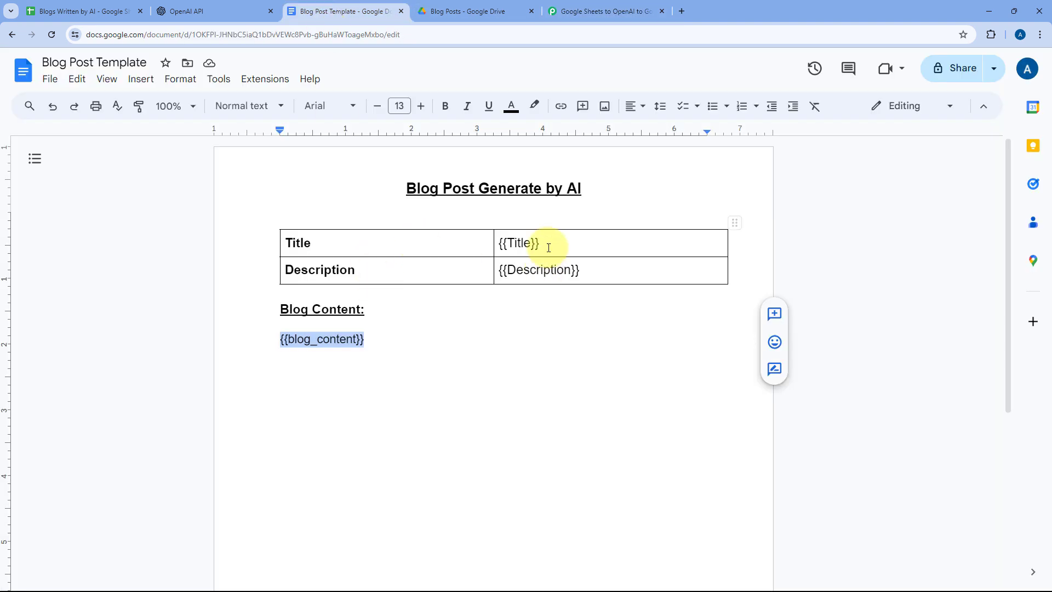
left_click_drag(540, 243, 498, 269)
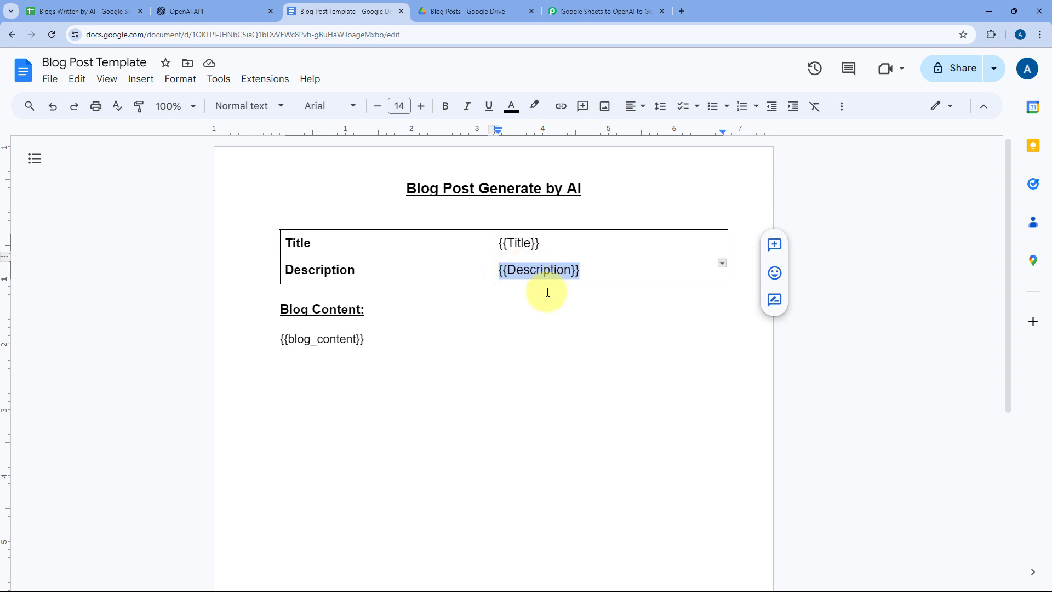
left_click(583, 11)
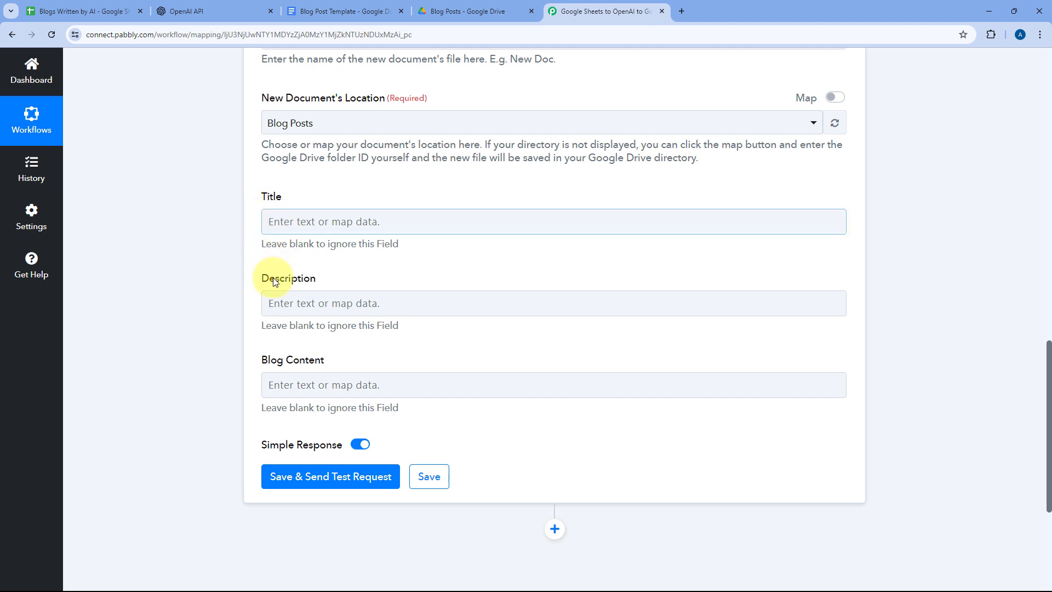
- Map the Google Sheets Title and Description values to the Title and Description fields of the Google Docs action
left_click(309, 222)
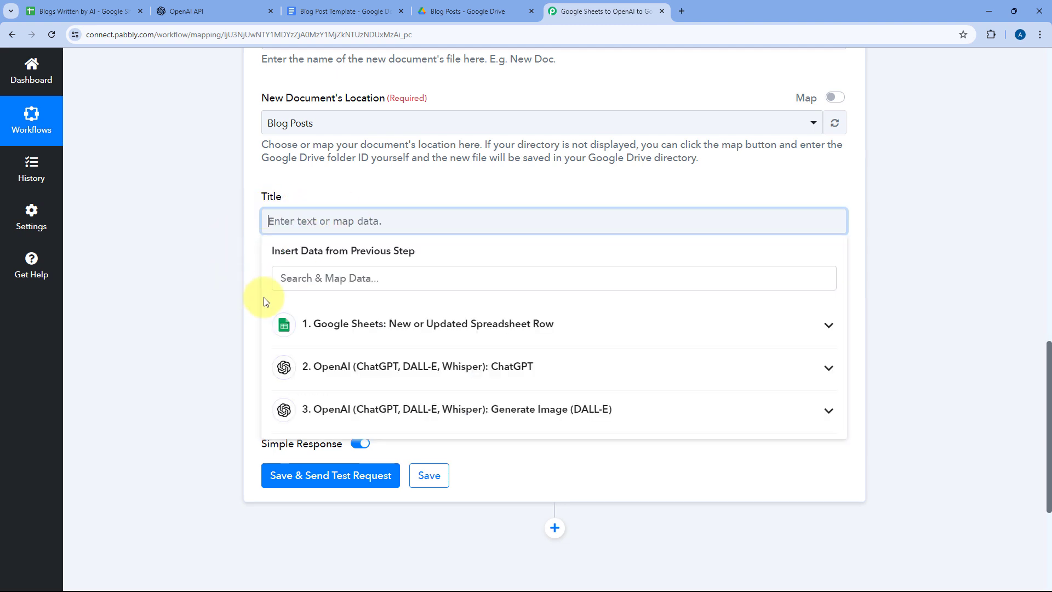
left_click(279, 322)
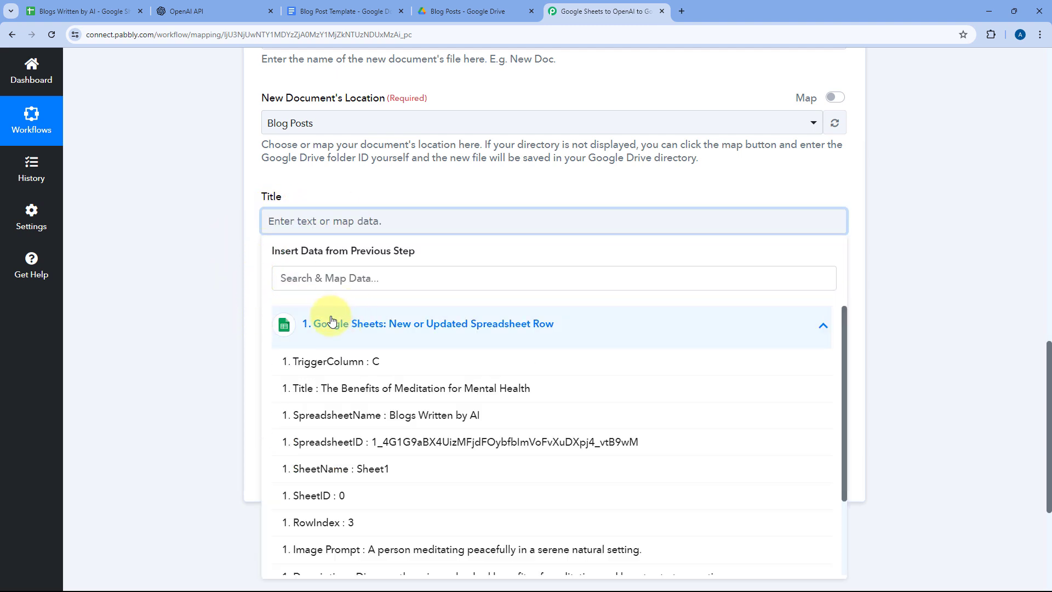
left_click(332, 388)
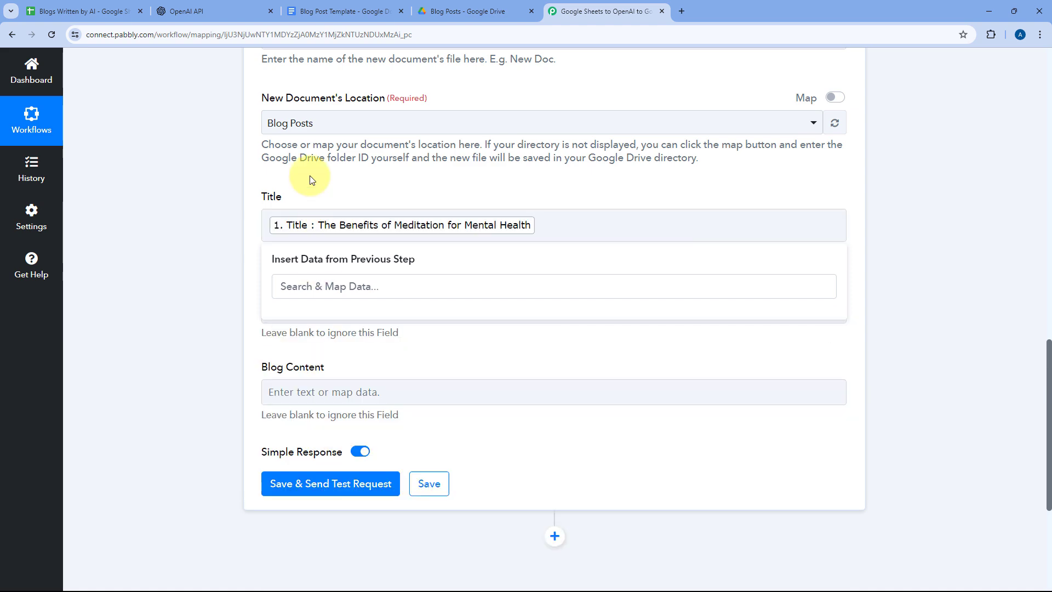
scroll(306, 180, "down", 2)
left_click(309, 201)
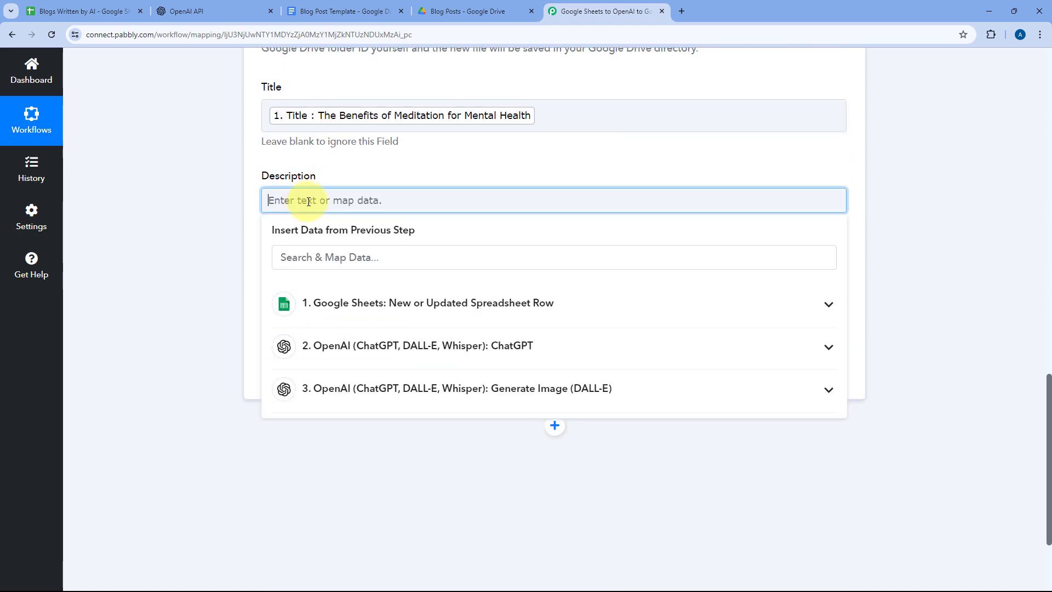
left_click(340, 313)
scroll(345, 351, "down", 2)
left_click(359, 479)
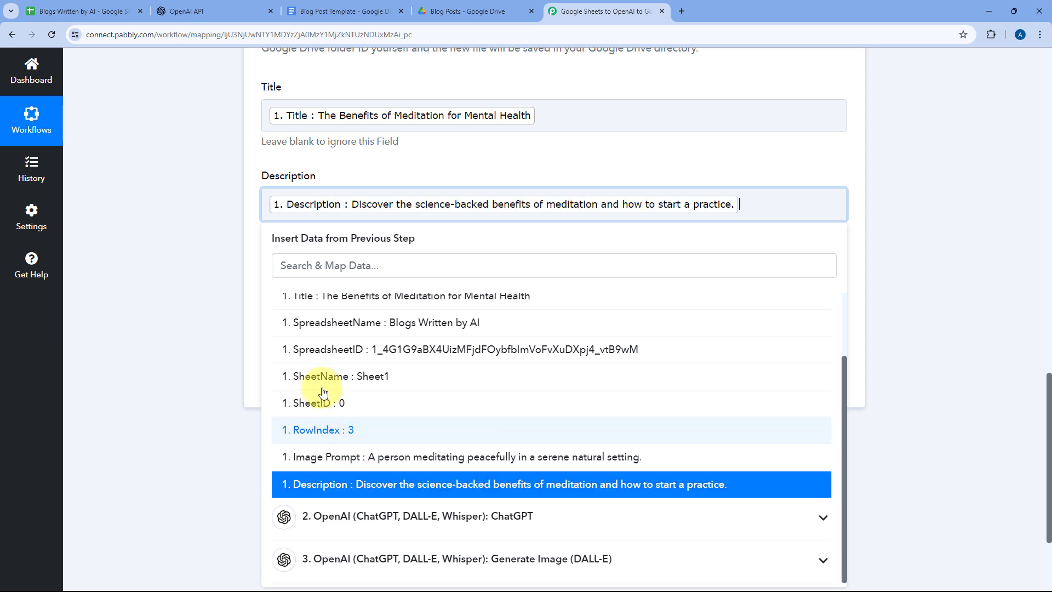
left_click(242, 251)
- Map Choices 0 Message Content from the ChatGPT step to the Blog Content field
scroll(284, 214, "down", 2)
left_click(317, 174)
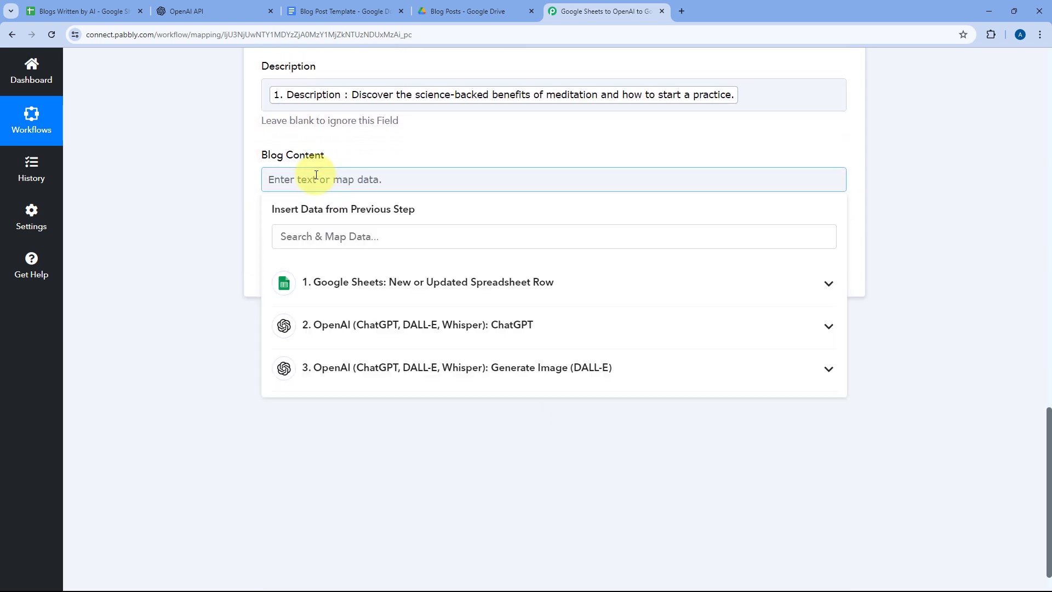
left_click(434, 328)
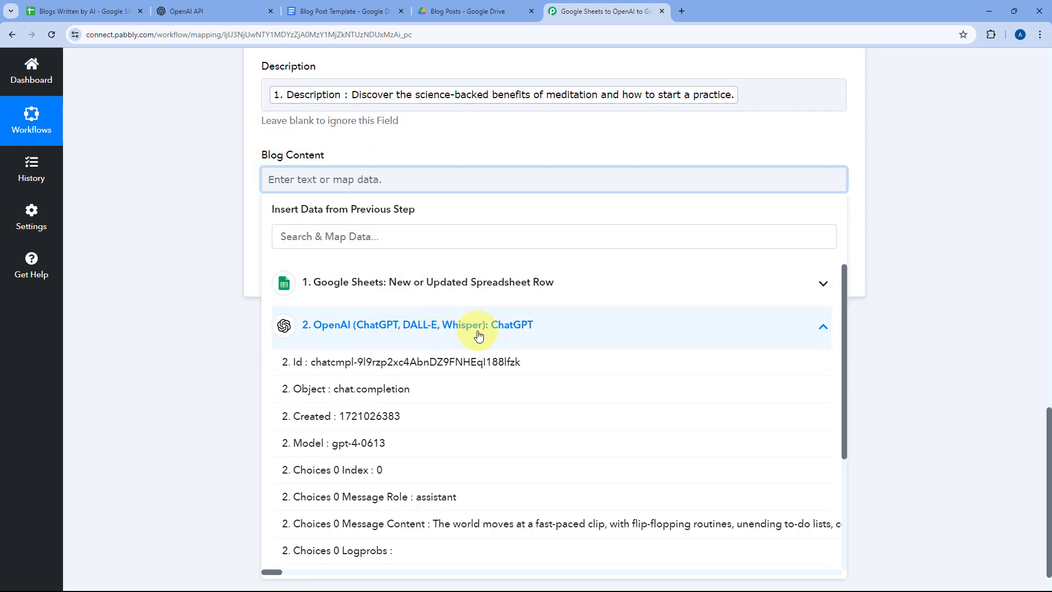
scroll(489, 370, "down", 1)
scroll(488, 369, "down", 3)
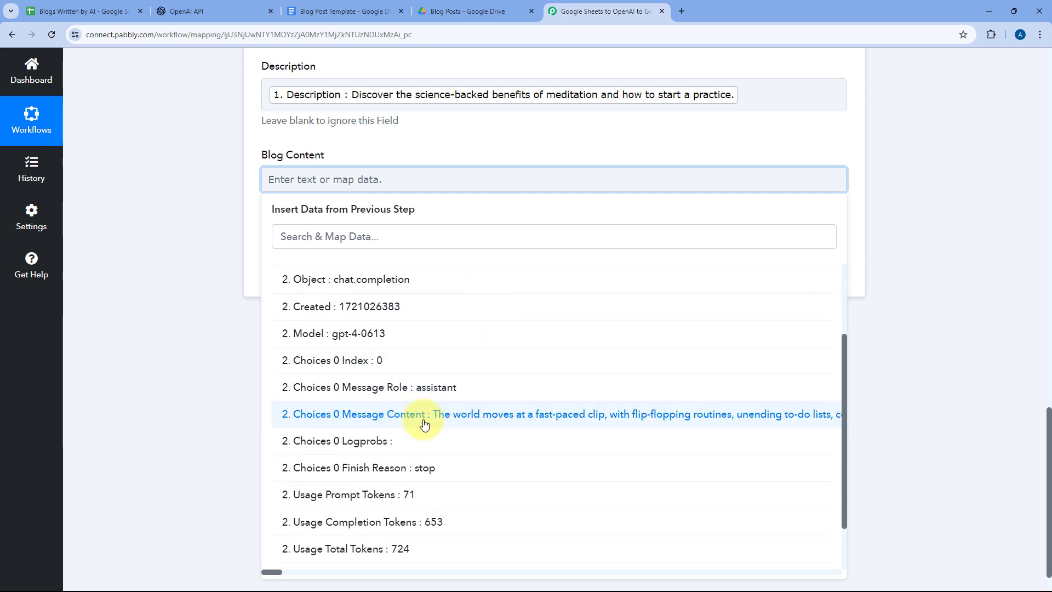
left_click(423, 419)
left_click(229, 204)
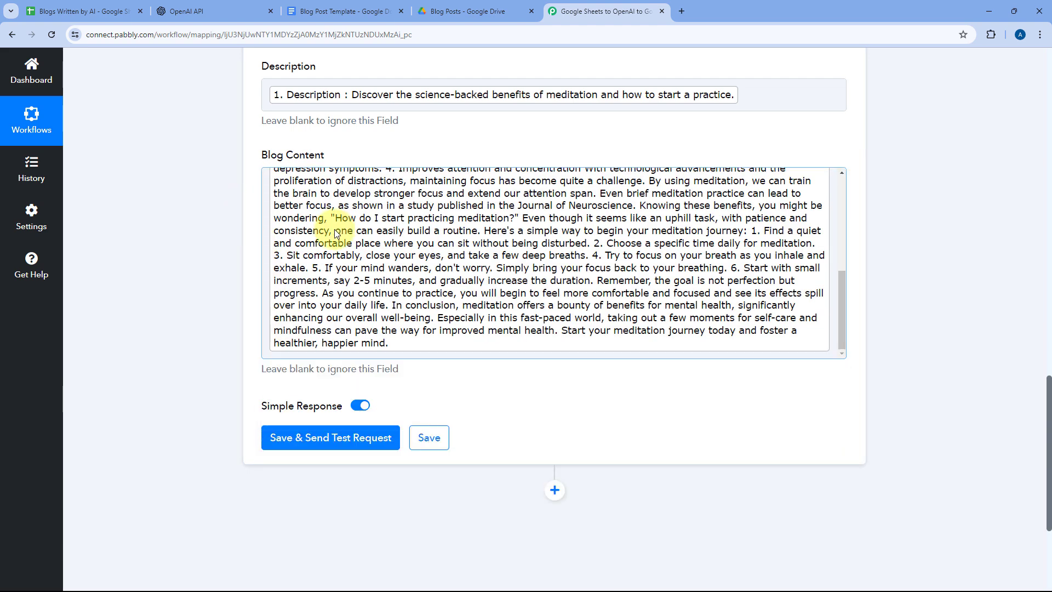
- Review the mapped blog content, save the Google Docs action and send a test request
scroll(336, 232, "up", 5)
scroll(336, 233, "up", 2)
scroll(274, 164, "up", 3)
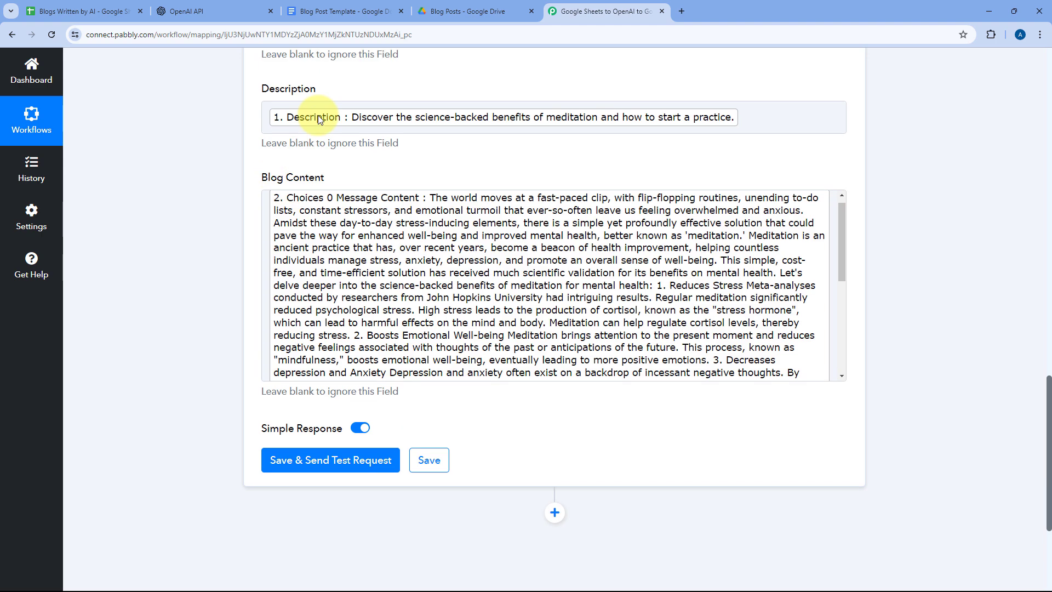
scroll(192, 176, "down", 5)
left_click(341, 272)
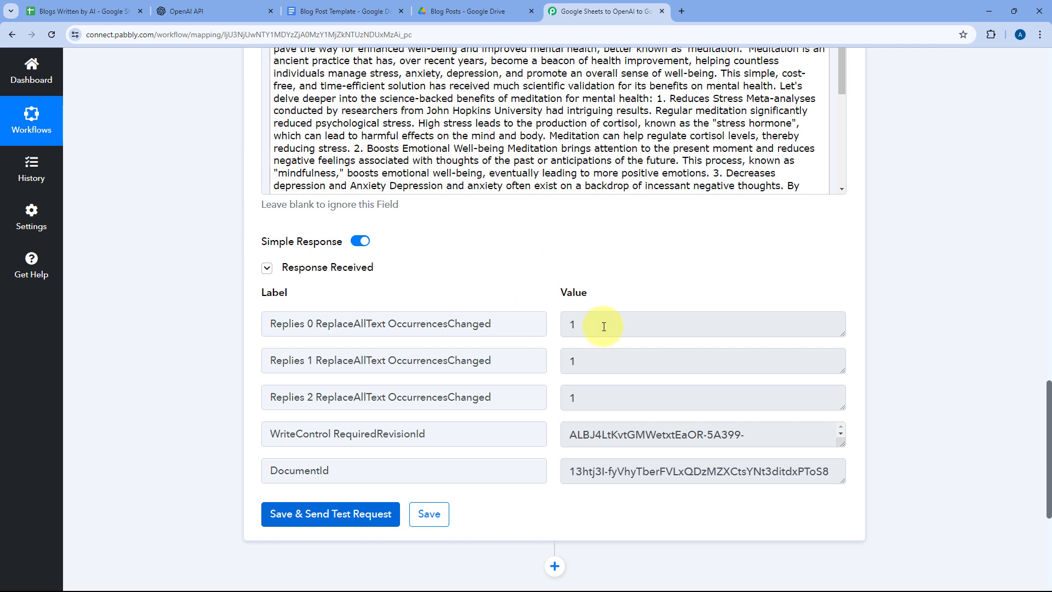
- Examine the received response, including the DocumentId, and recheck the document name, location and mapped template fields
scroll(563, 347, "down", 1)
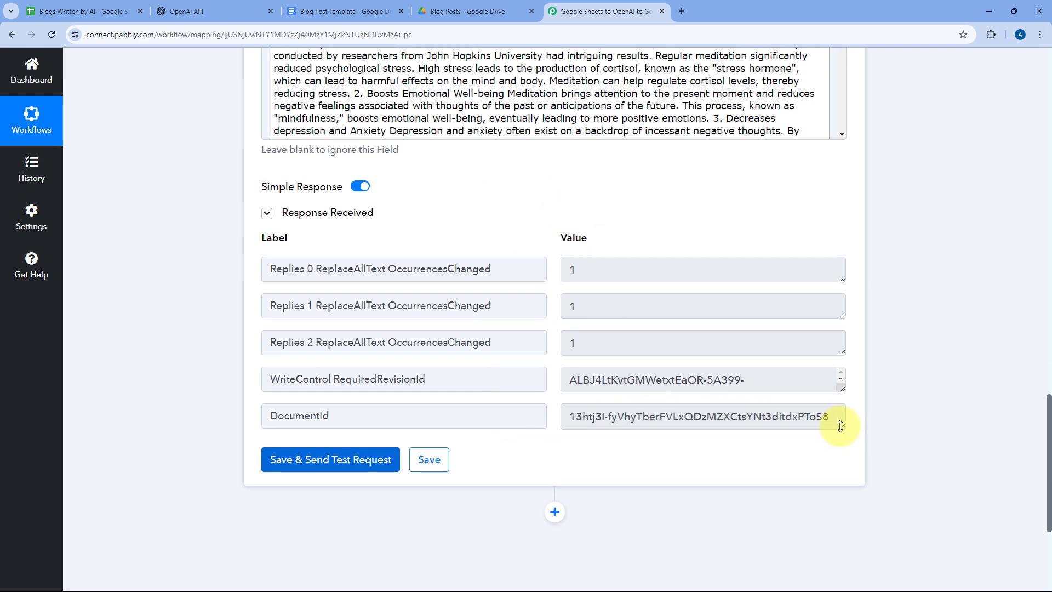
left_click_drag(840, 425, 838, 467)
scroll(528, 182, "up", 4)
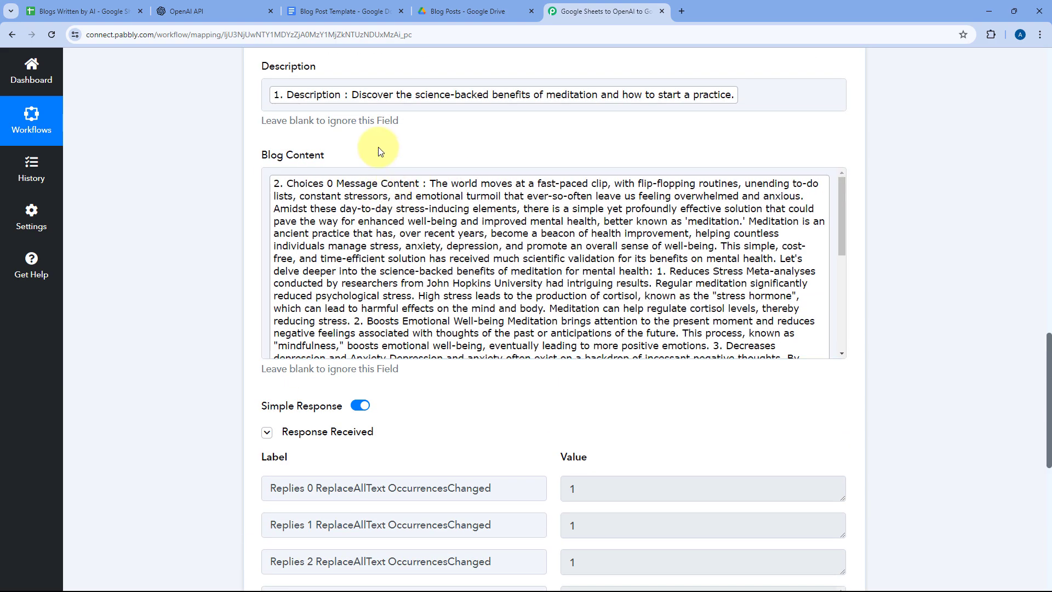
scroll(378, 147, "up", 9)
scroll(344, 220, "down", 3)
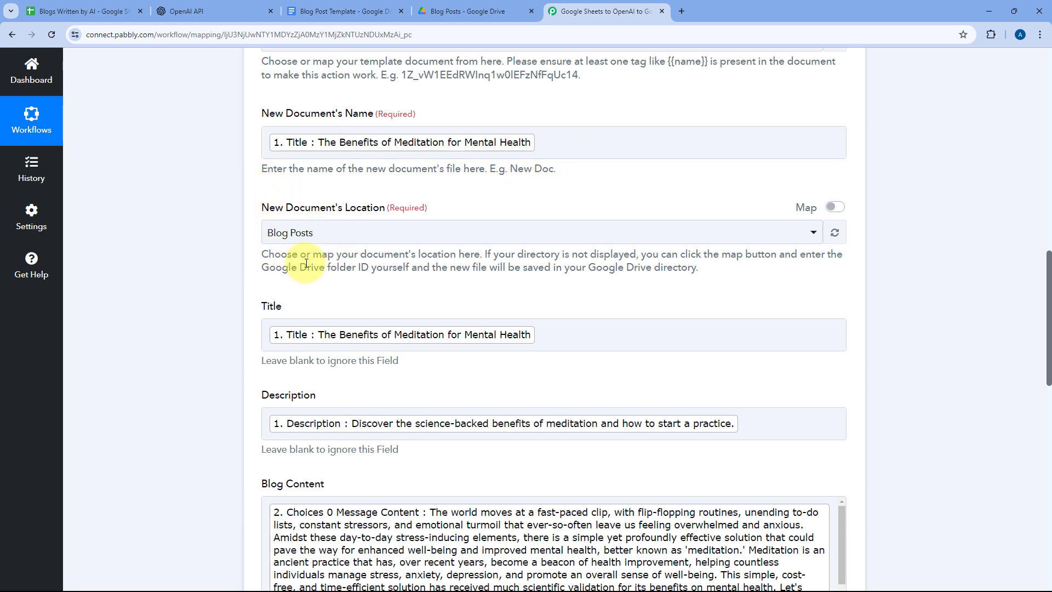
scroll(303, 265, "down", 2)
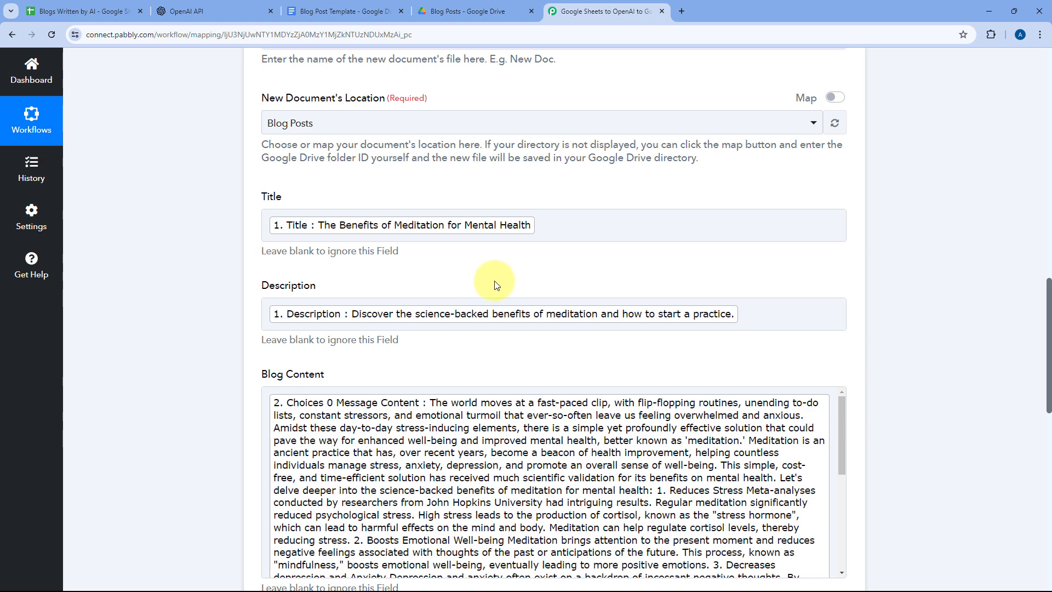
- Open the new document in the Blog Posts Drive folder and compare its title, description and content with row 3 of the Blogs Written by AI sheet
left_click(492, 7)
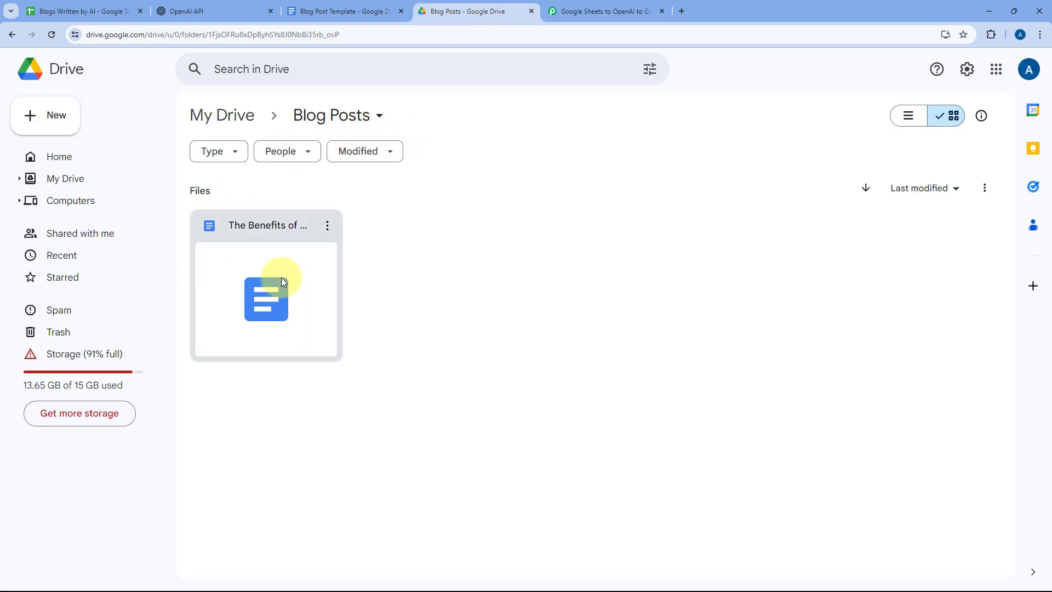
double_click(262, 233)
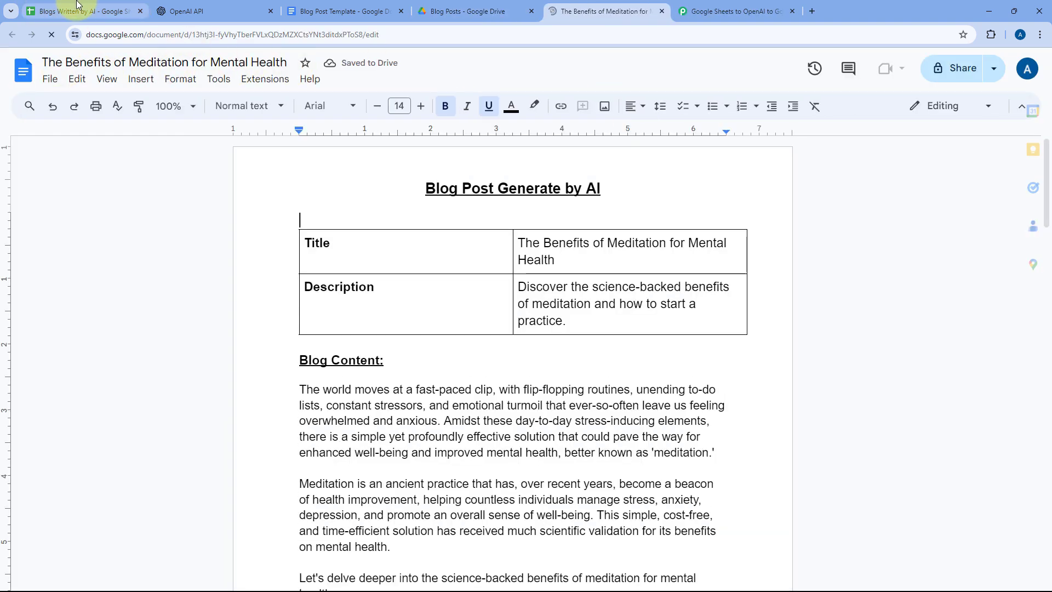
left_click(90, 11)
double_click(117, 223)
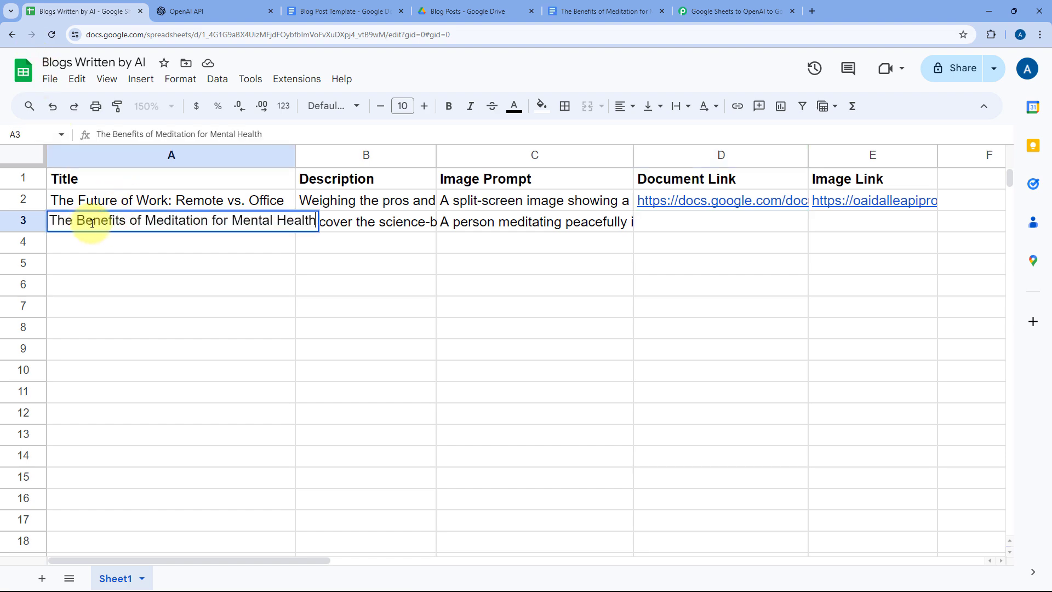
key("Return")
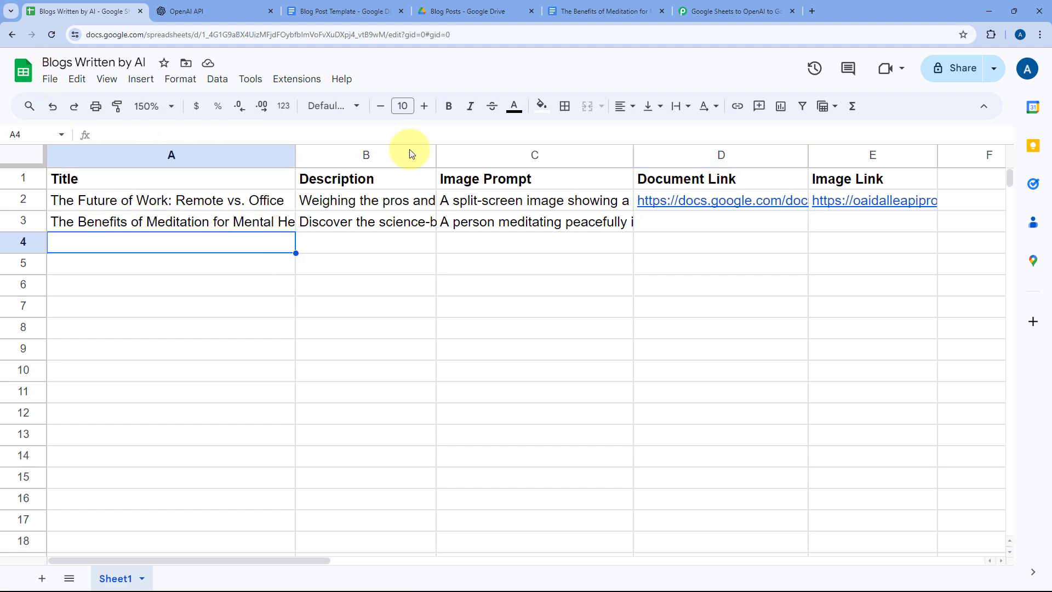
left_click(614, 11)
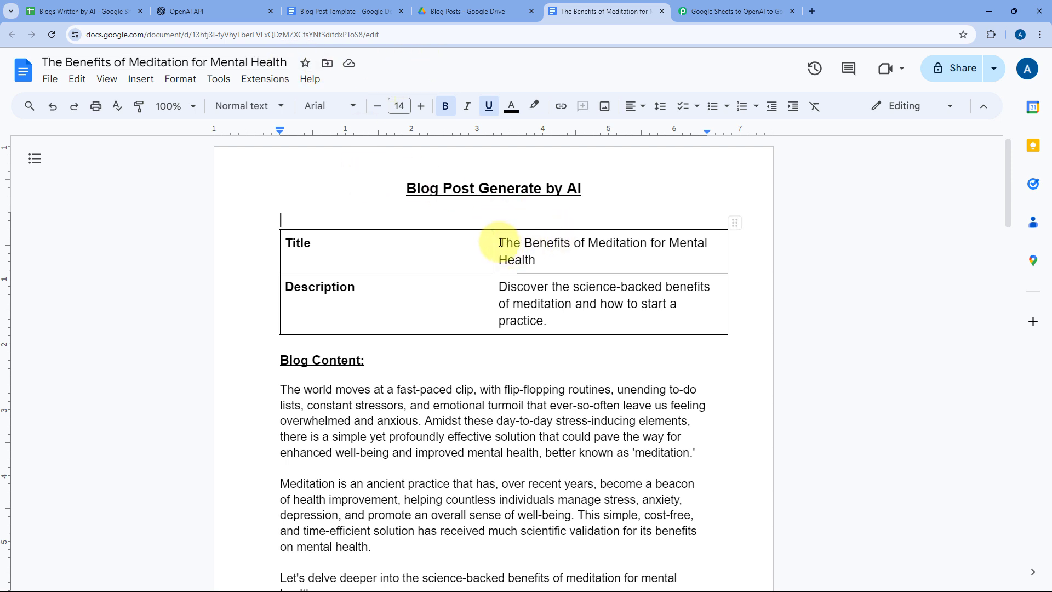
left_click_drag(500, 243, 554, 329)
left_click(556, 326)
scroll(517, 310, "down", 1)
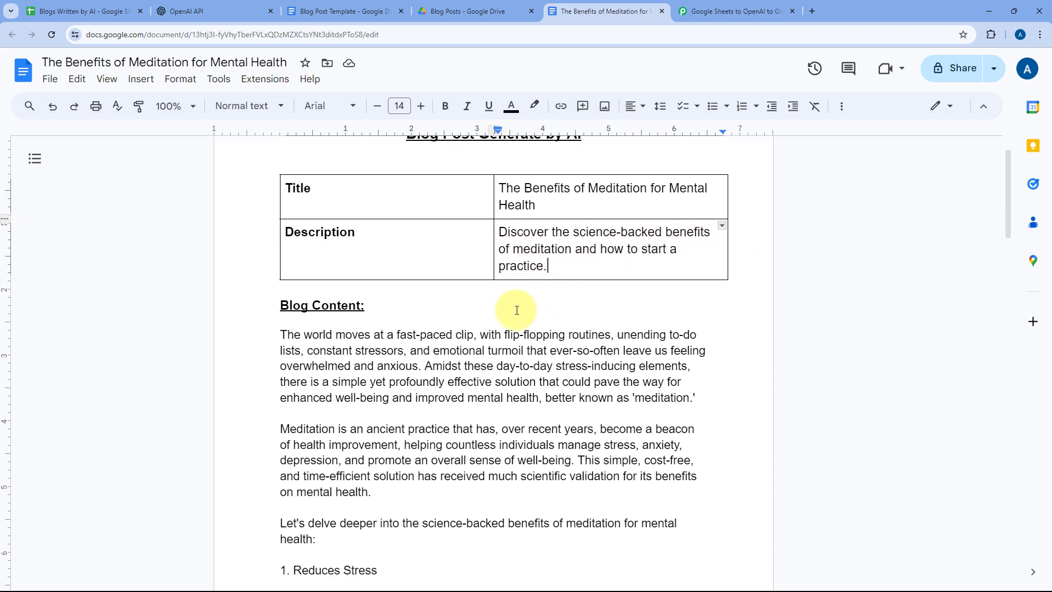
- Read through the AI-written blog content in the generated meditation document, from the introduction to the concluding paragraph
scroll(516, 310, "down", 1)
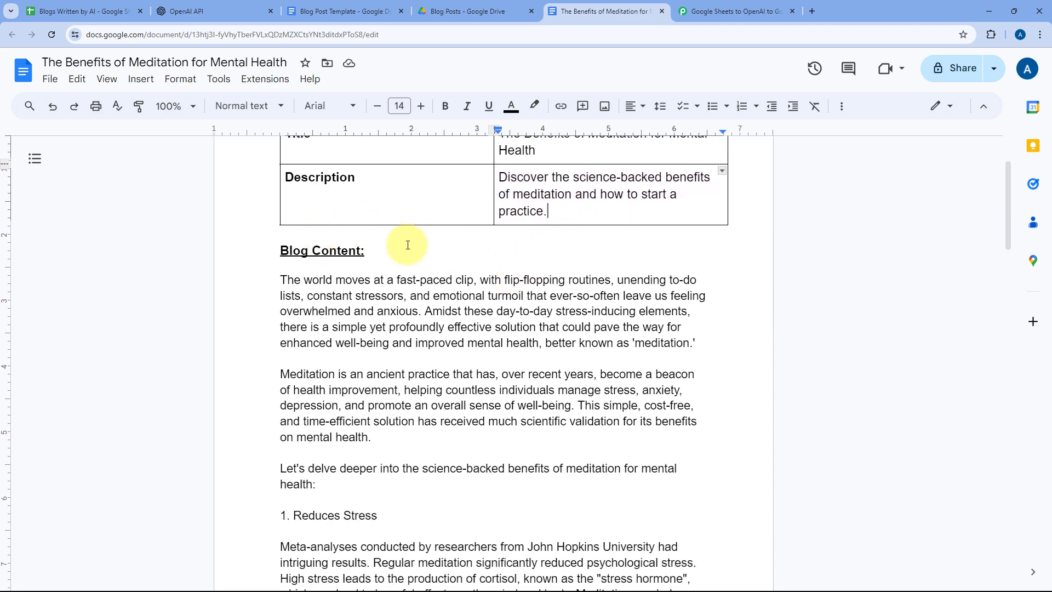
scroll(408, 244, "down", 2)
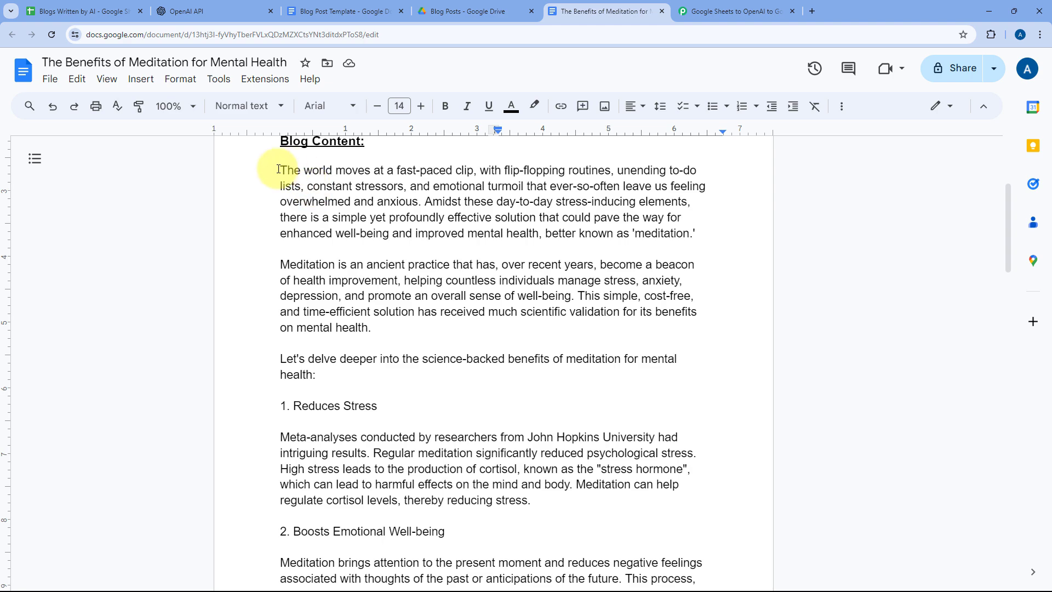
left_click_drag(281, 169, 439, 322)
scroll(388, 263, "down", 3)
scroll(416, 277, "down", 14)
left_click(439, 321)
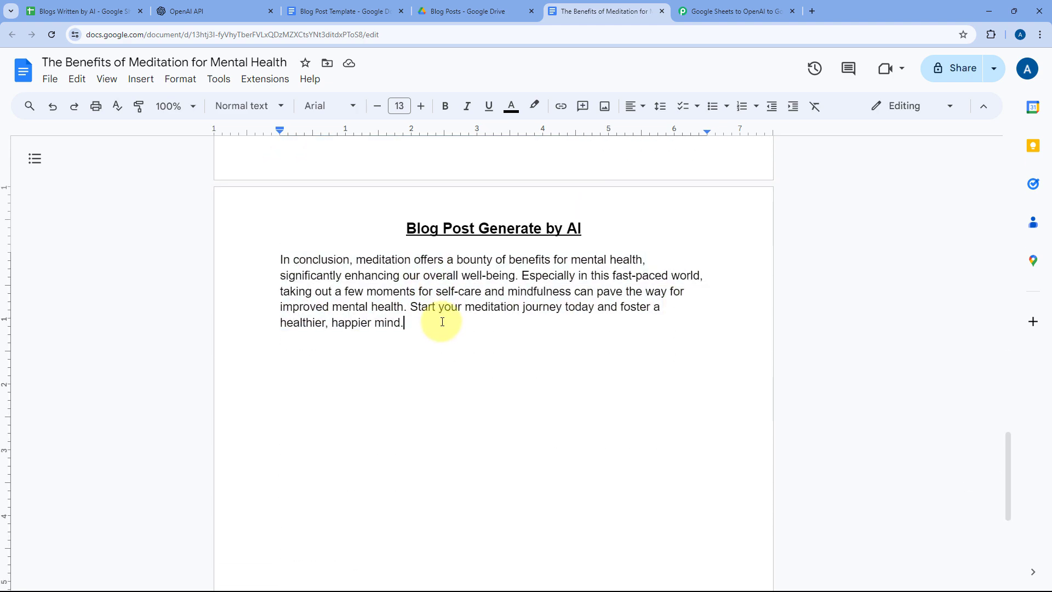
scroll(441, 321, "up", 10)
scroll(442, 322, "up", 15)
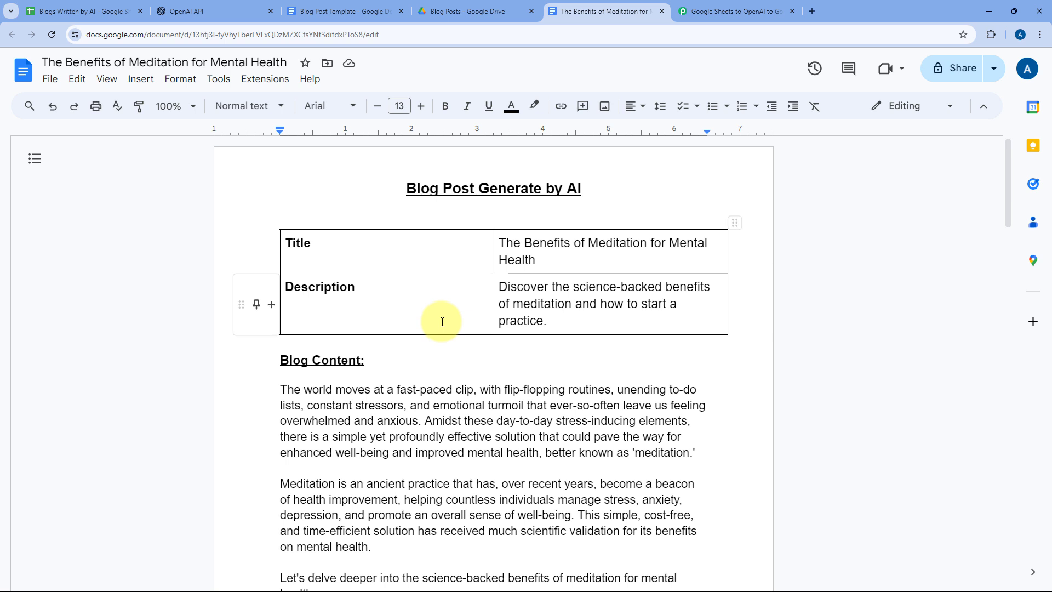
- Return to the Pabbly Connect workflow, collapse the Google Docs action, and recheck the generated document and the Blogs Written by AI sheet
left_click(749, 4)
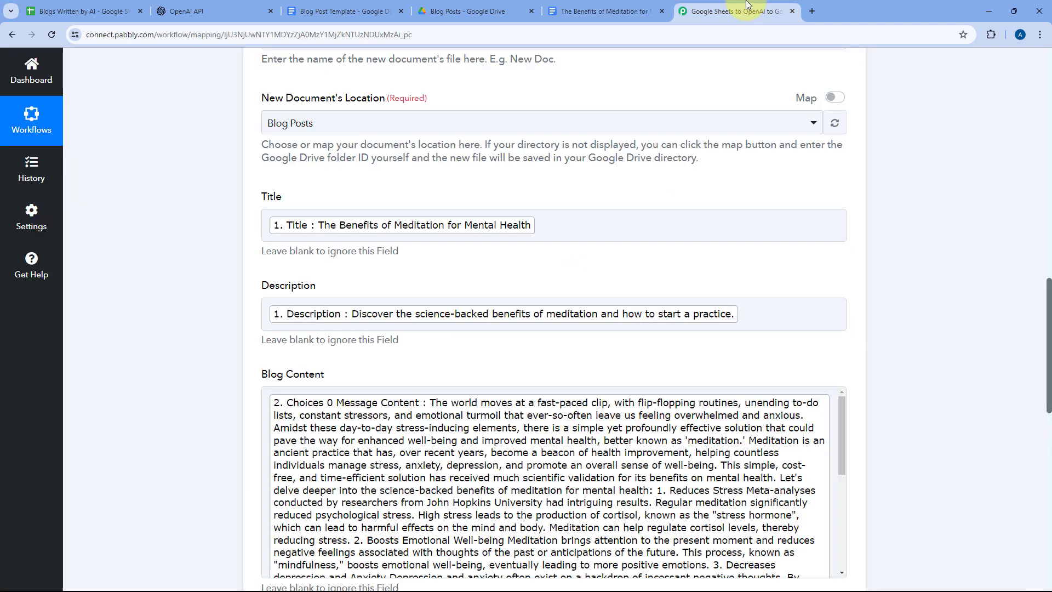
scroll(765, 188, "up", 8)
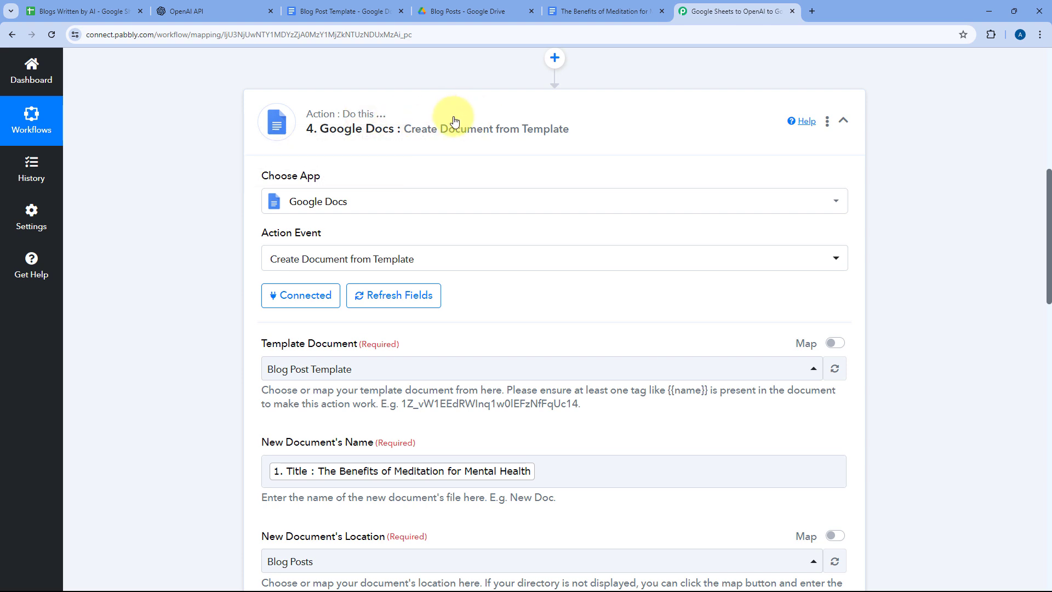
left_click(548, 121)
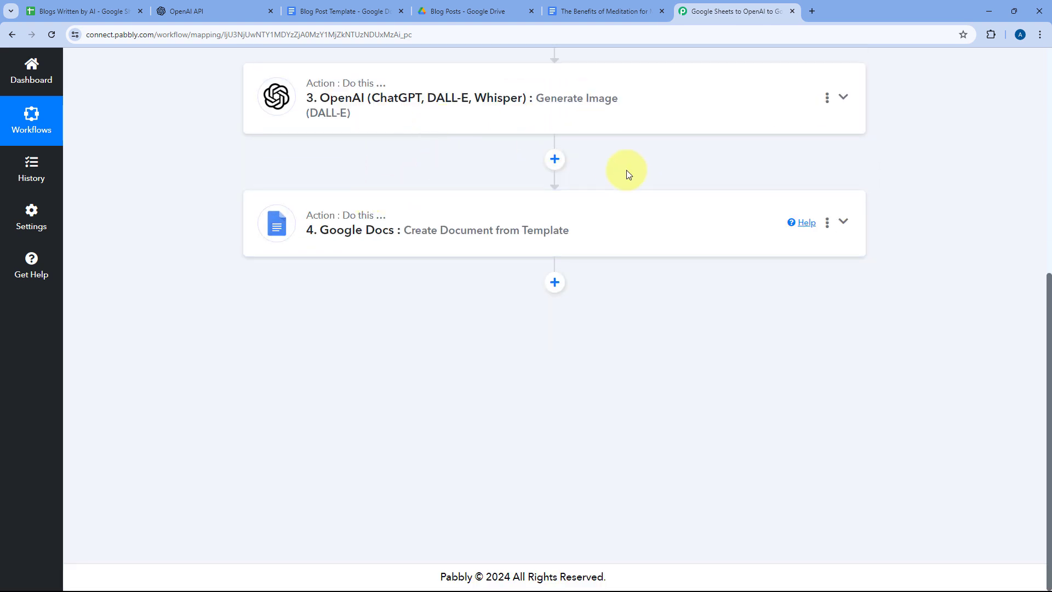
left_click(586, 11)
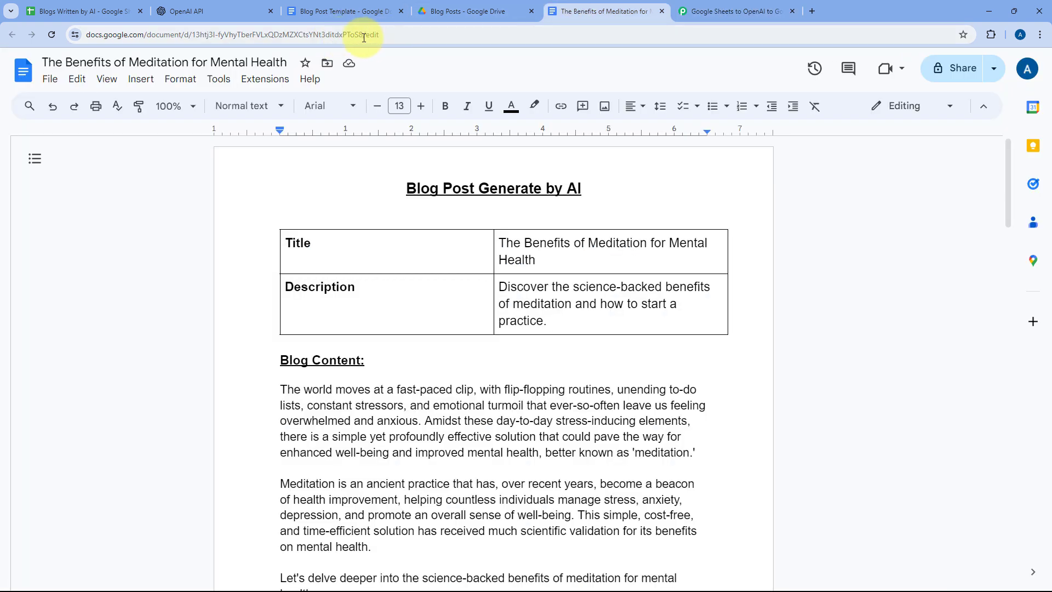
left_click(712, 10)
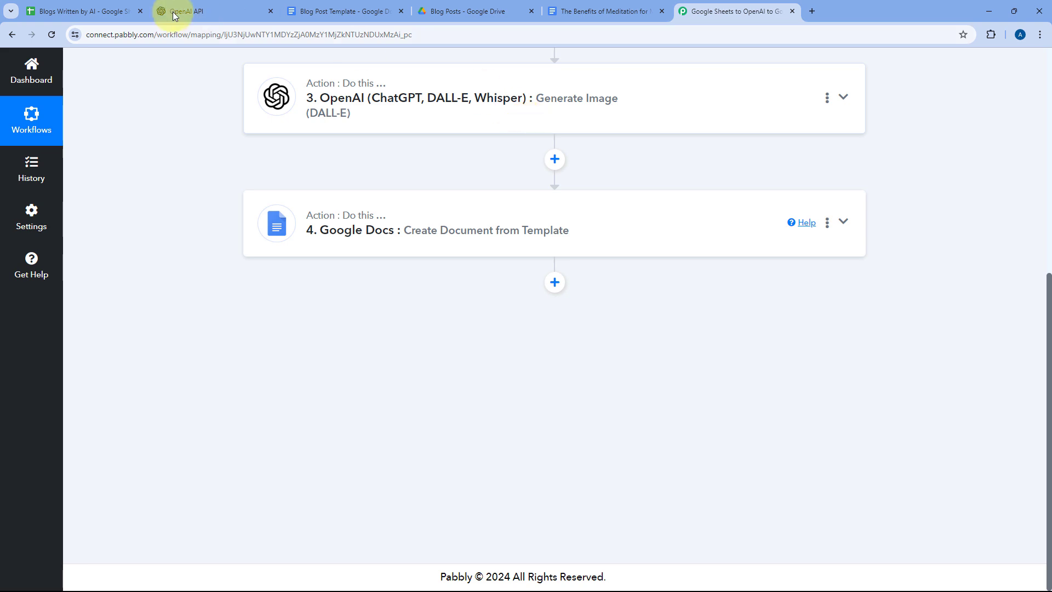
left_click(126, 11)
left_click(712, 10)
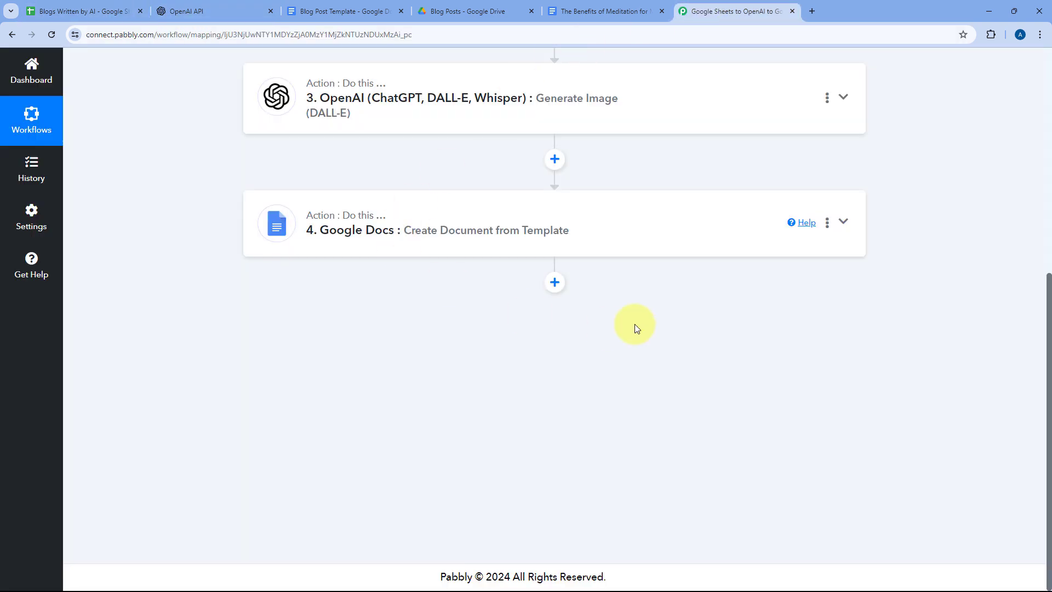
- Add a Google Sheets action after the Google Docs step, with Update Row as the action event
left_click(554, 282)
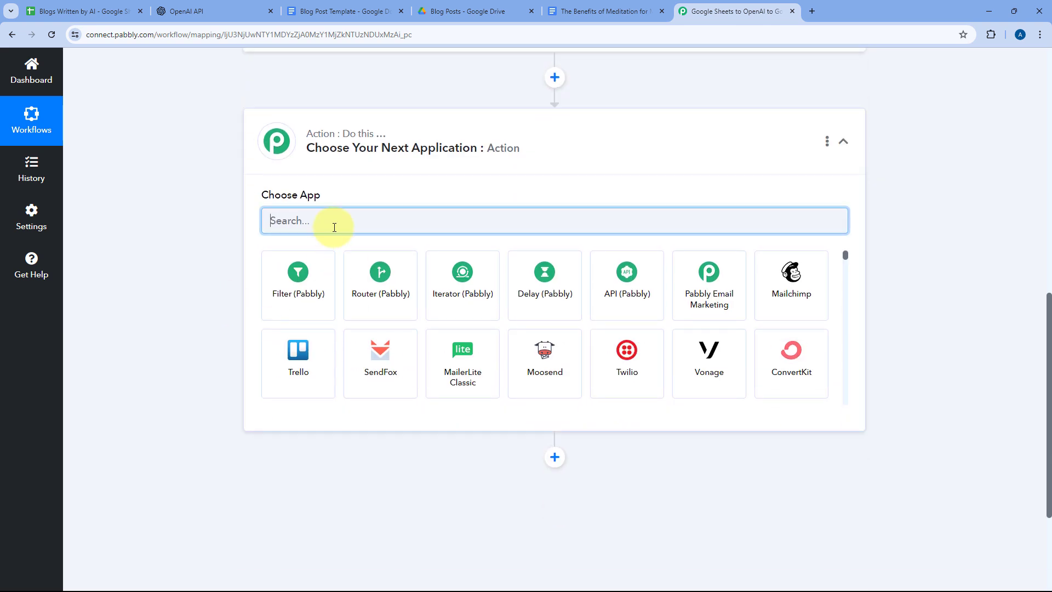
type("Google Shee")
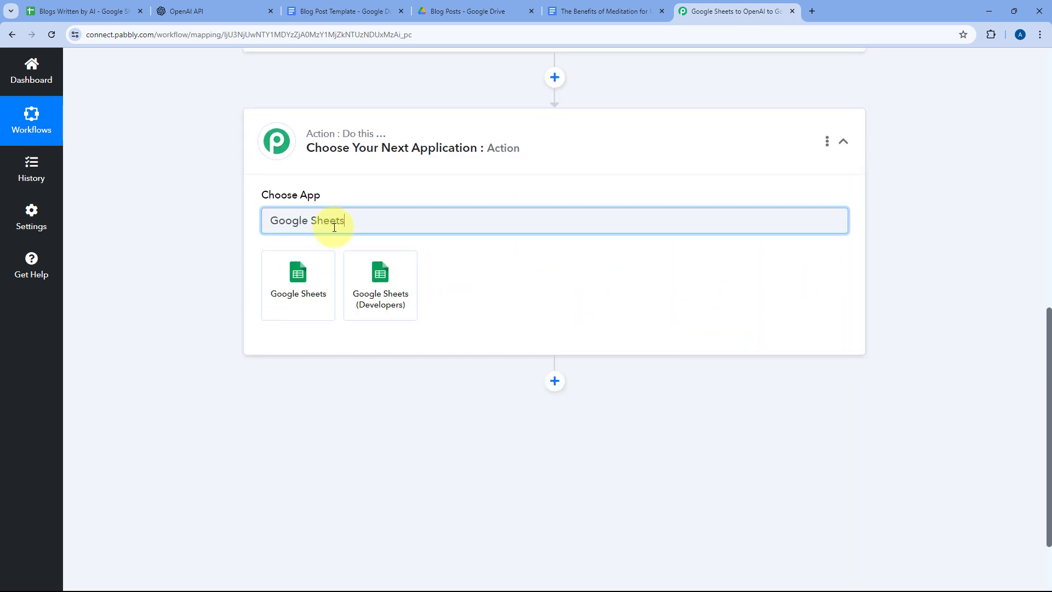
type("ts")
left_click(322, 274)
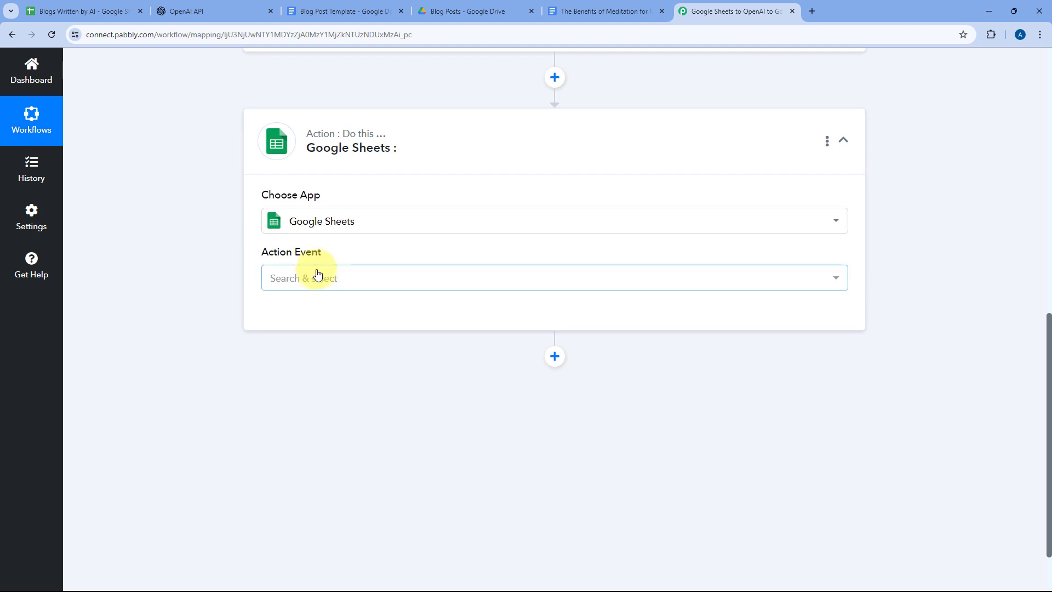
scroll(249, 223, "down", 1)
left_click(346, 223)
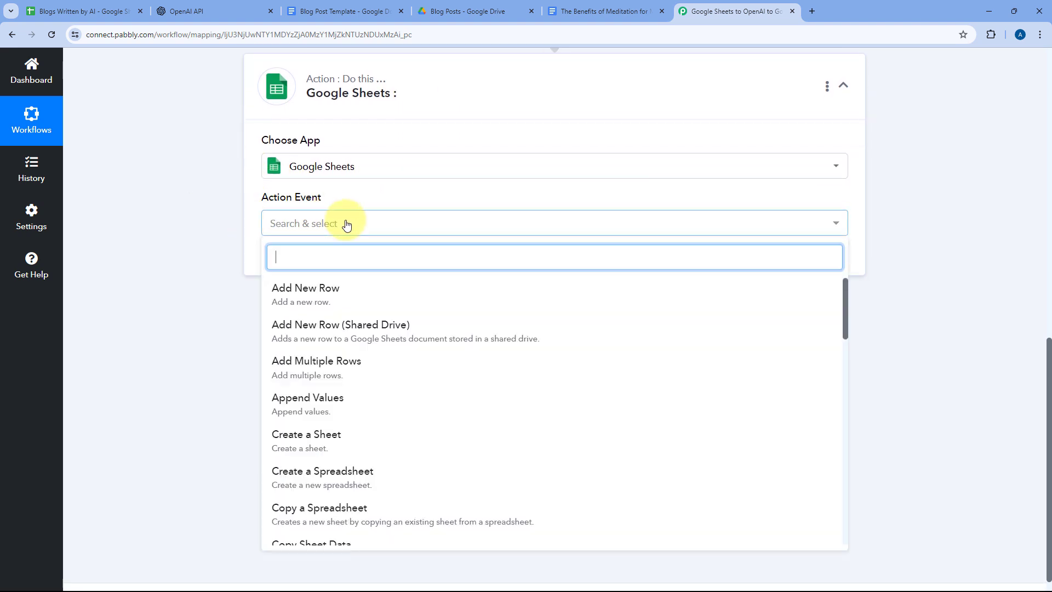
scroll(183, 270, "down", 1)
scroll(380, 301, "down", 3)
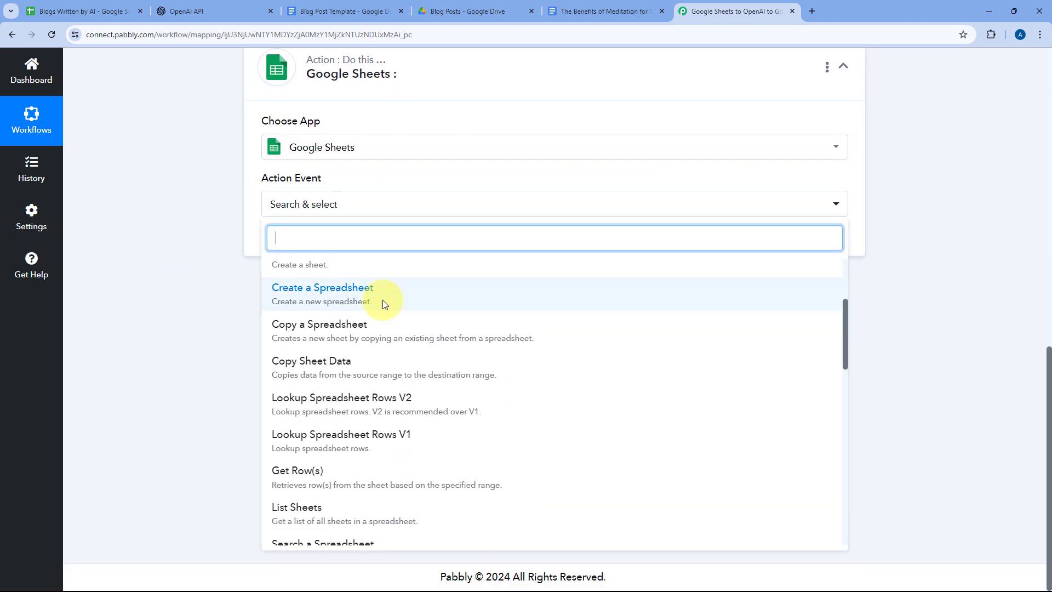
scroll(384, 304, "down", 4)
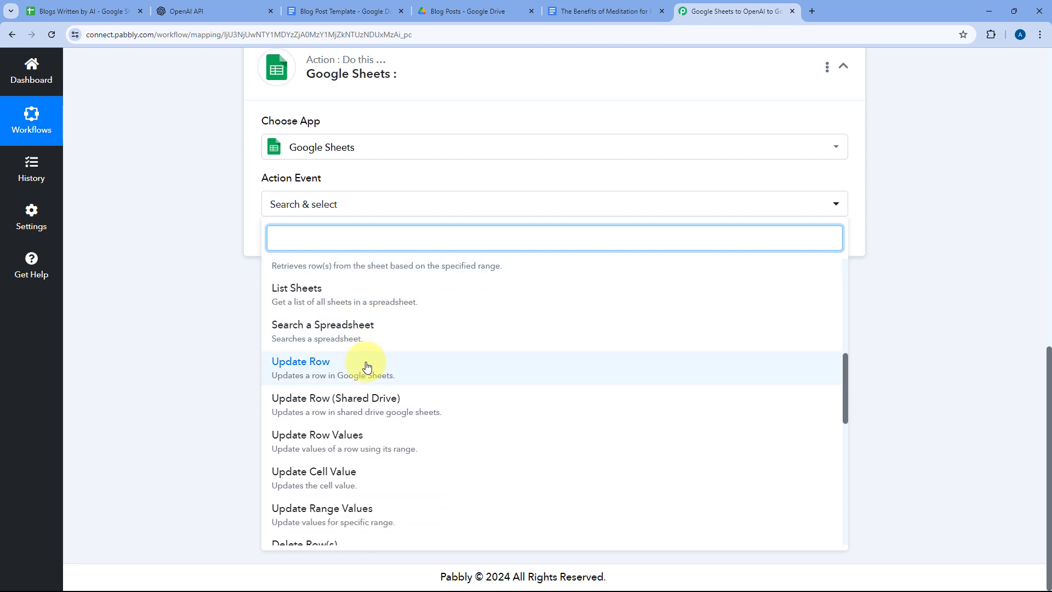
left_click(300, 371)
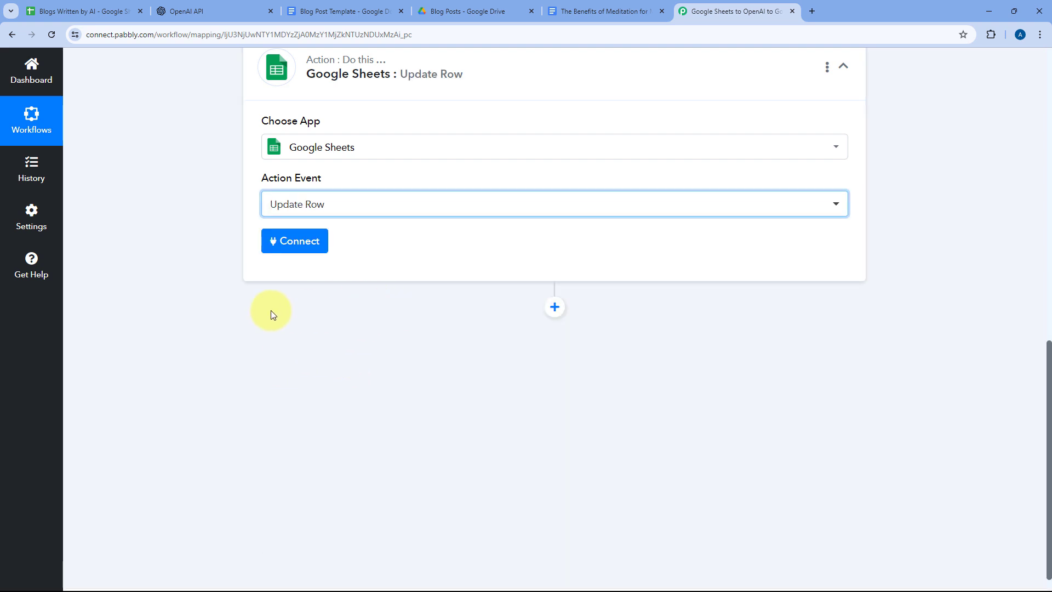
- Connect the Update Row action through a new Google Sheets connection and authorize Pabbly Connect Sheets to access the Google account
left_click(284, 249)
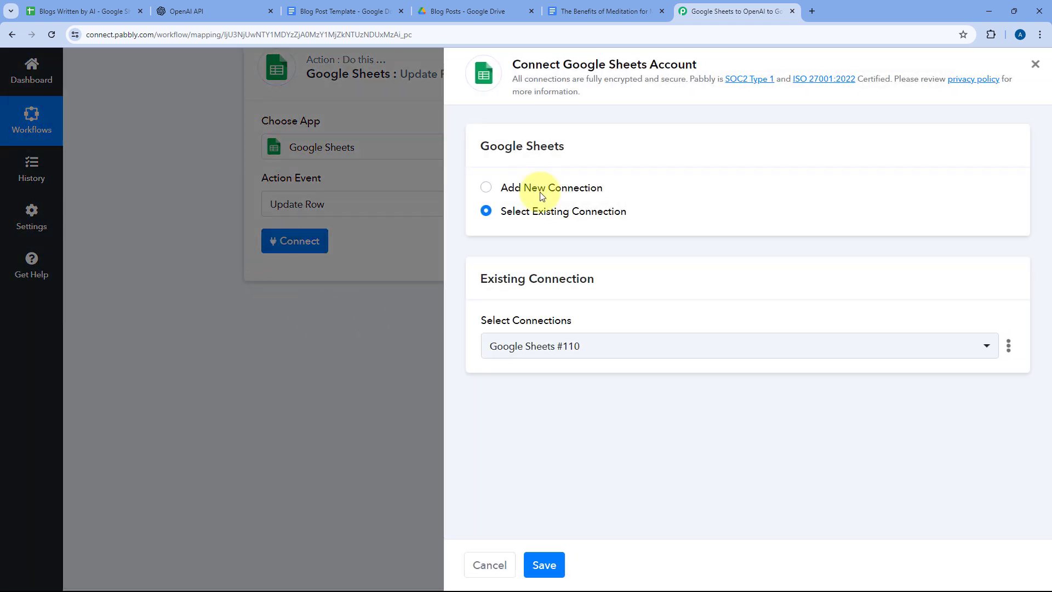
left_click(486, 188)
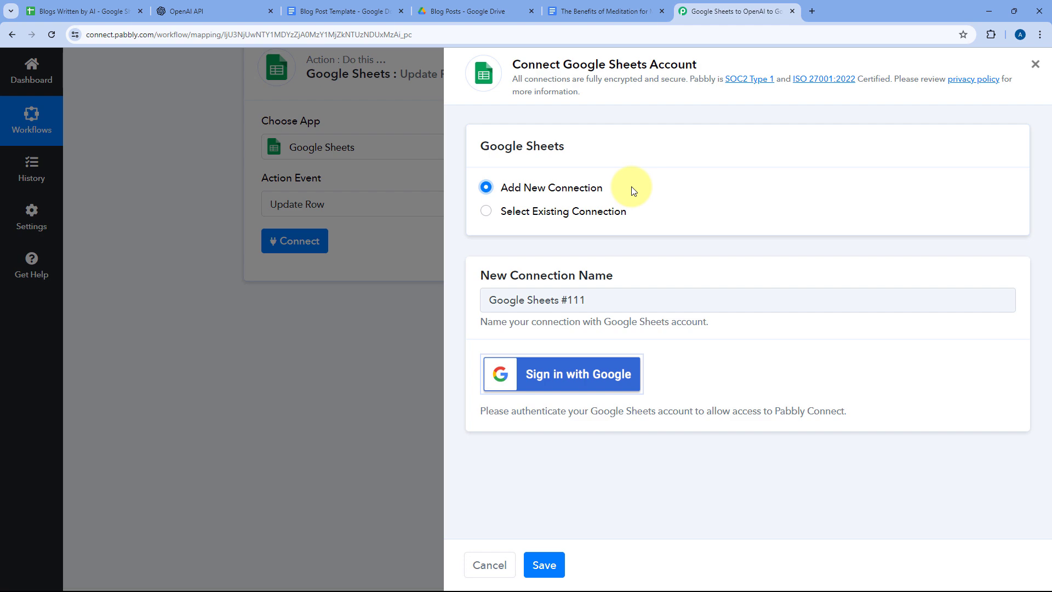
left_click(562, 380)
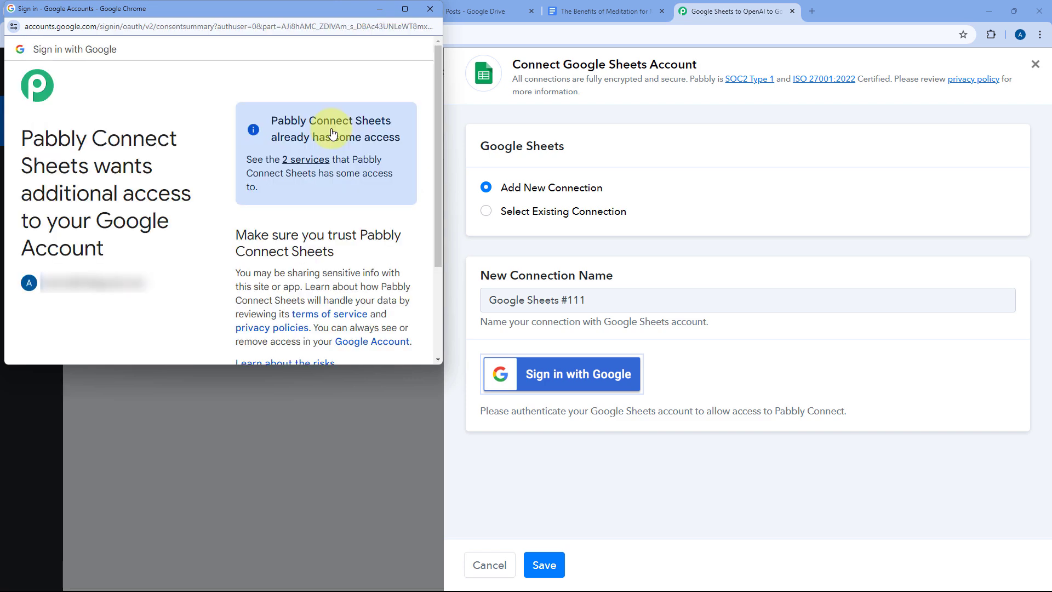
scroll(329, 230, "down", 3)
left_click(329, 286)
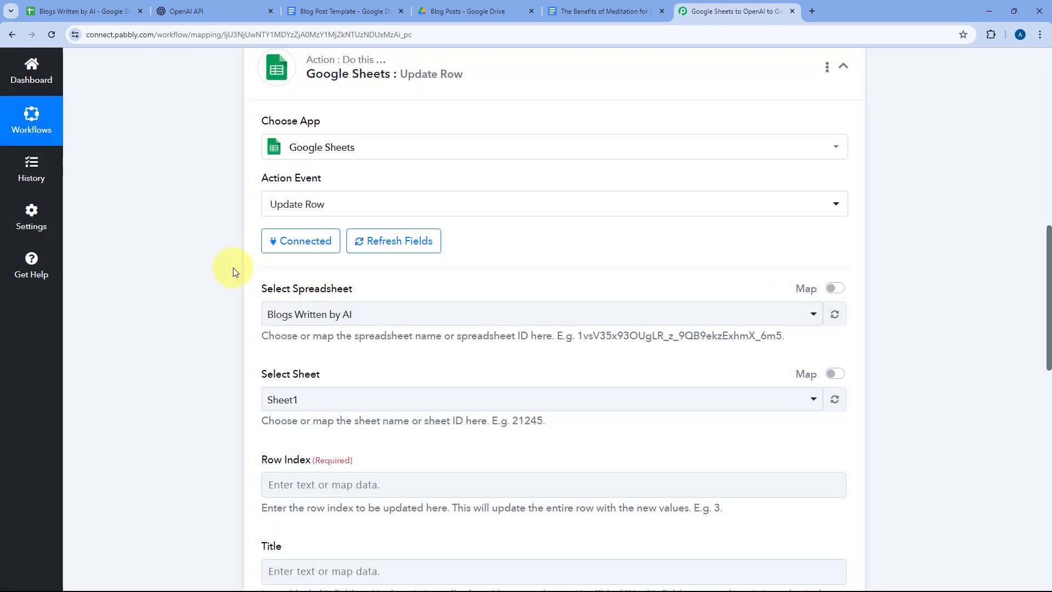
- Select the Blogs Written by AI spreadsheet and Sheet1 for the Update Row action, checking both names against the open sheet
scroll(230, 261, "down", 2)
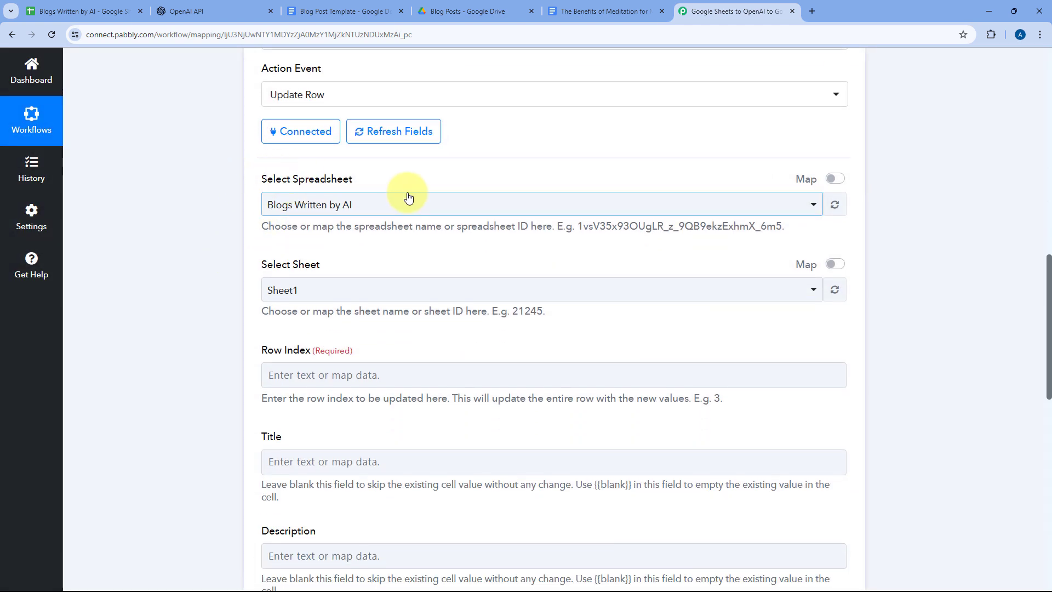
left_click(467, 207)
scroll(173, 259, "down", 4)
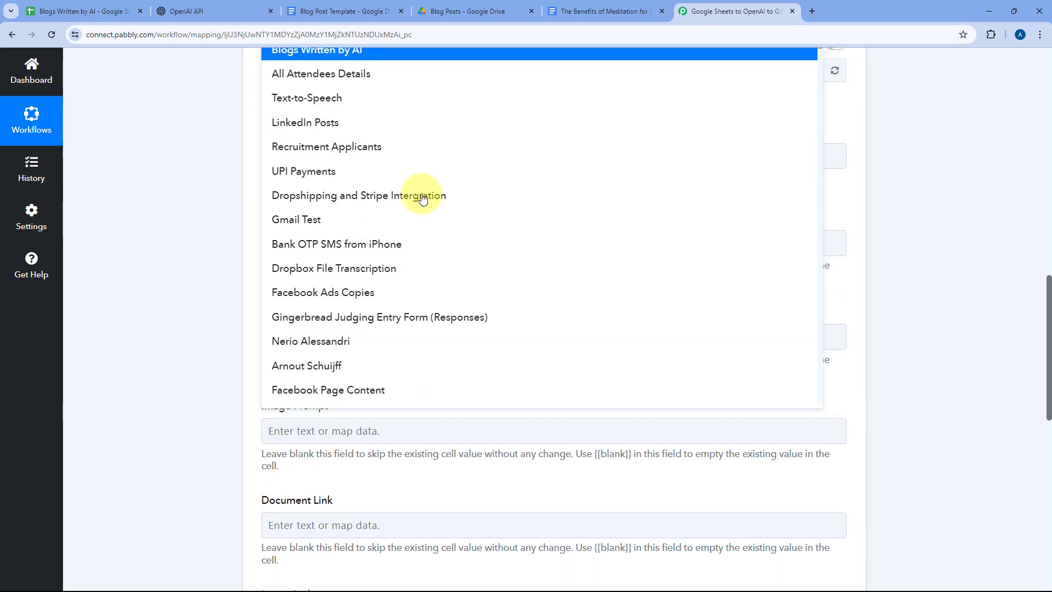
scroll(428, 271, "up", 3)
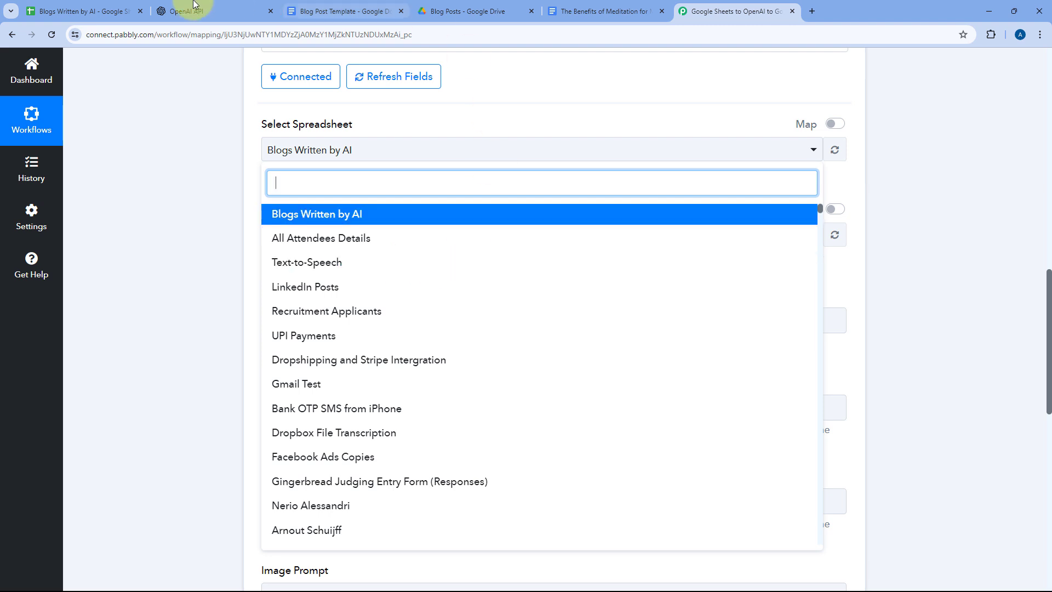
left_click(99, 10)
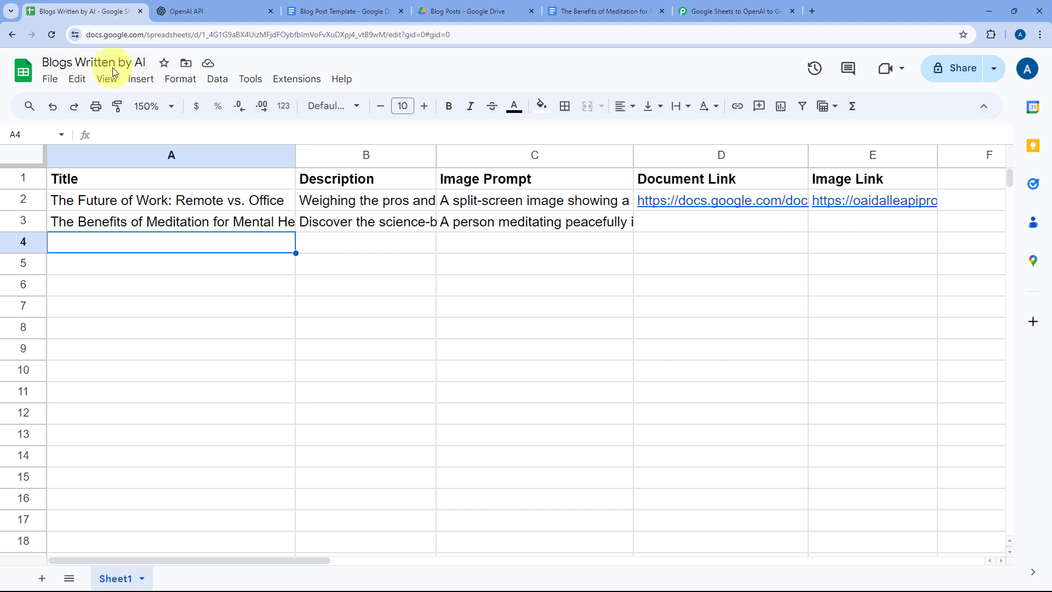
left_click(707, 11)
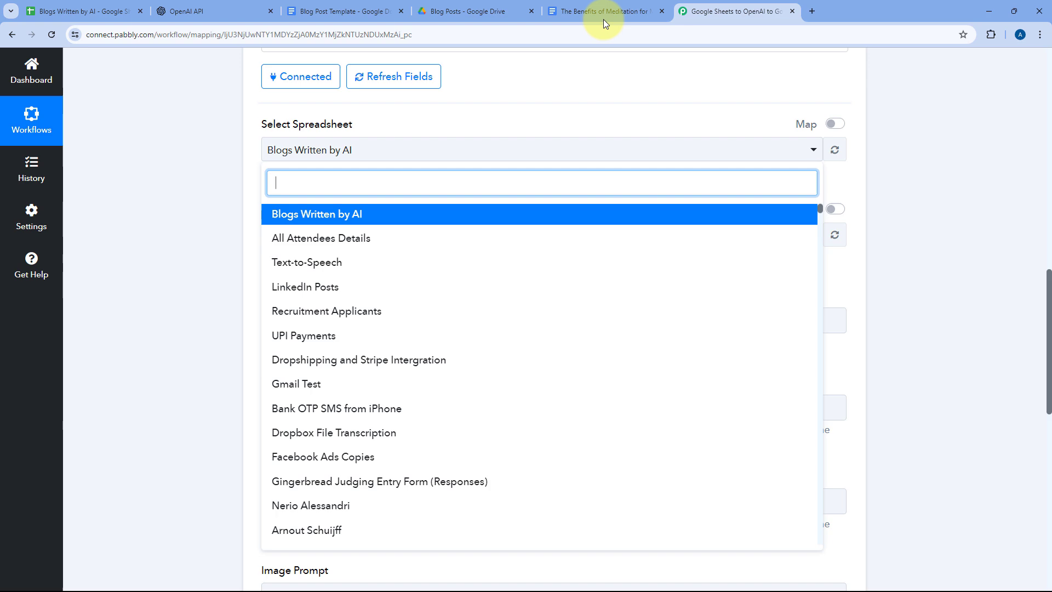
left_click(316, 213)
left_click(301, 235)
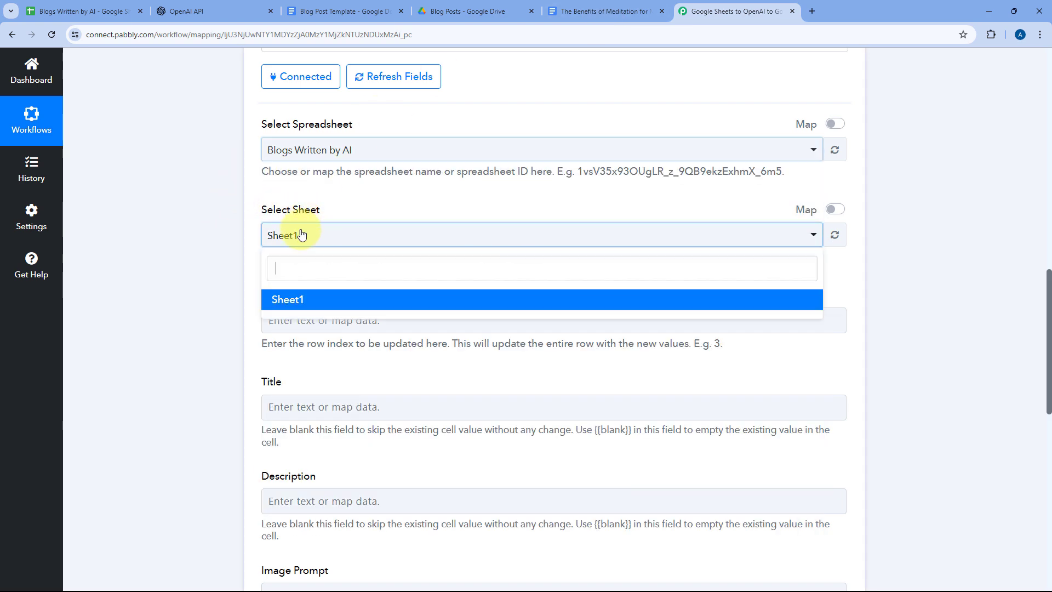
left_click(287, 299)
left_click(82, 10)
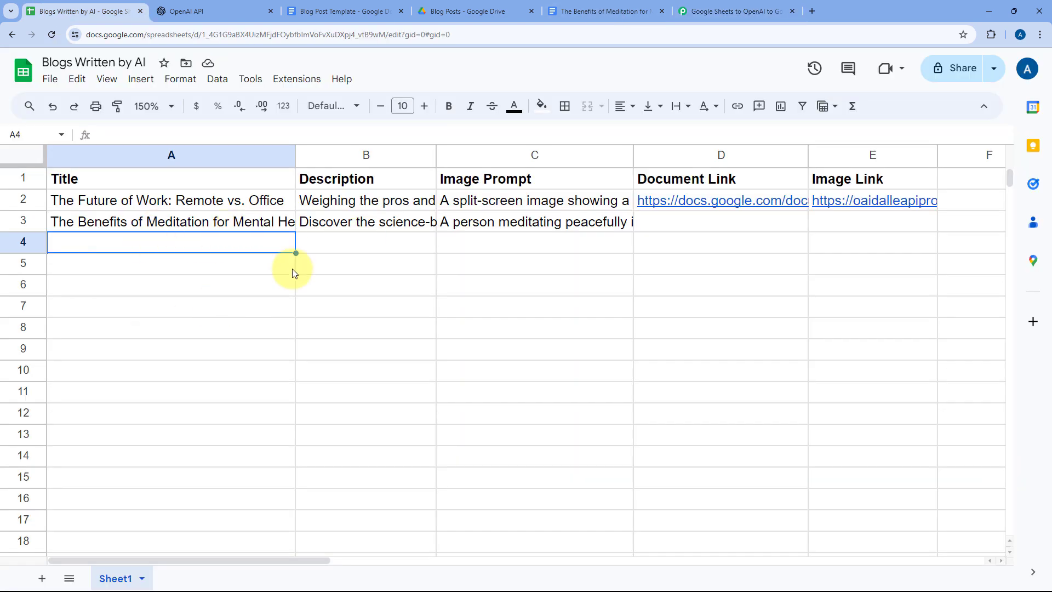
left_click(706, 11)
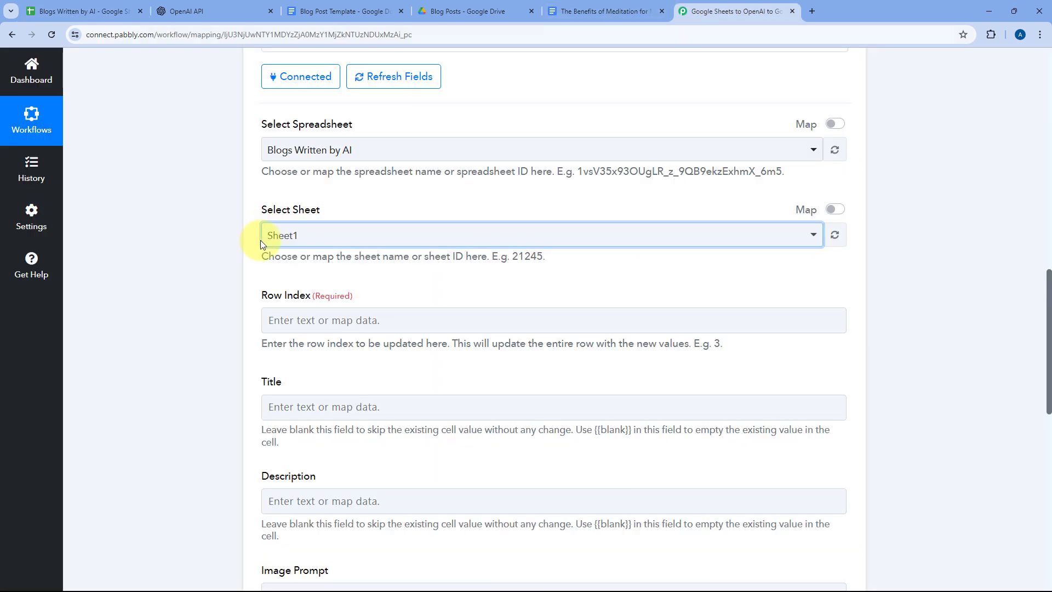
- Review the Row Index field and the sheet's rows, and examine RowIndex in the Google Sheets trigger's received response
scroll(256, 182, "down", 2)
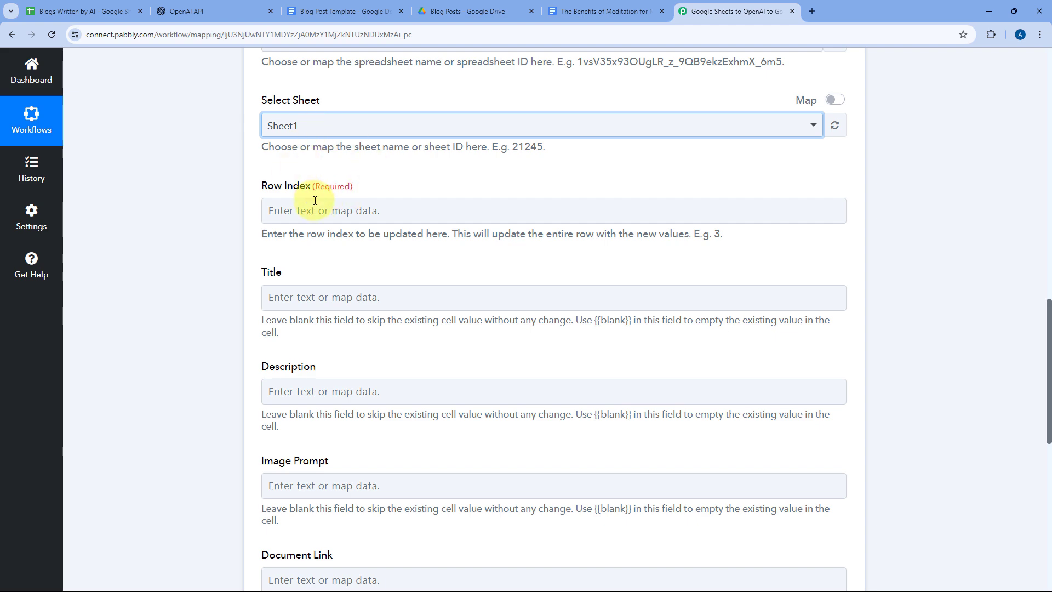
scroll(237, 212, "up", 5)
left_click(100, 6)
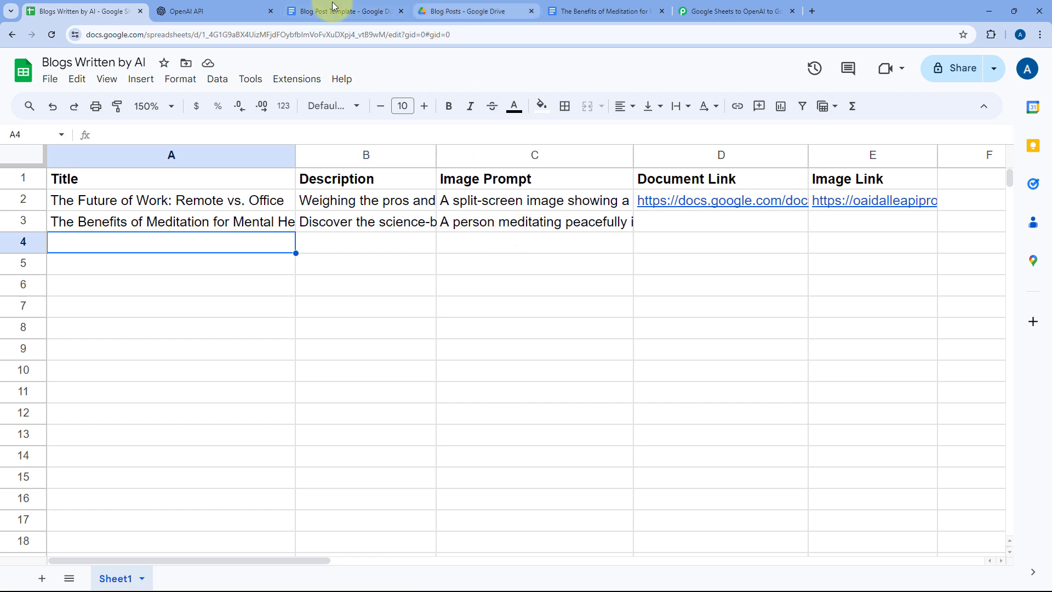
left_click(701, 11)
scroll(542, 211, "up", 4)
scroll(543, 210, "up", 8)
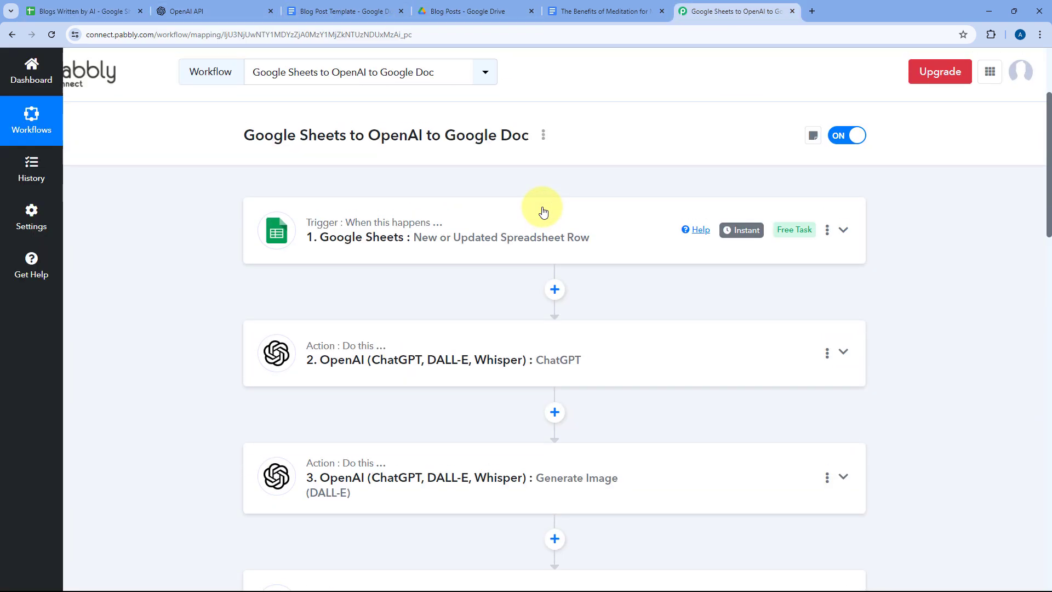
left_click(446, 252)
scroll(163, 308, "down", 8)
scroll(163, 308, "down", 5)
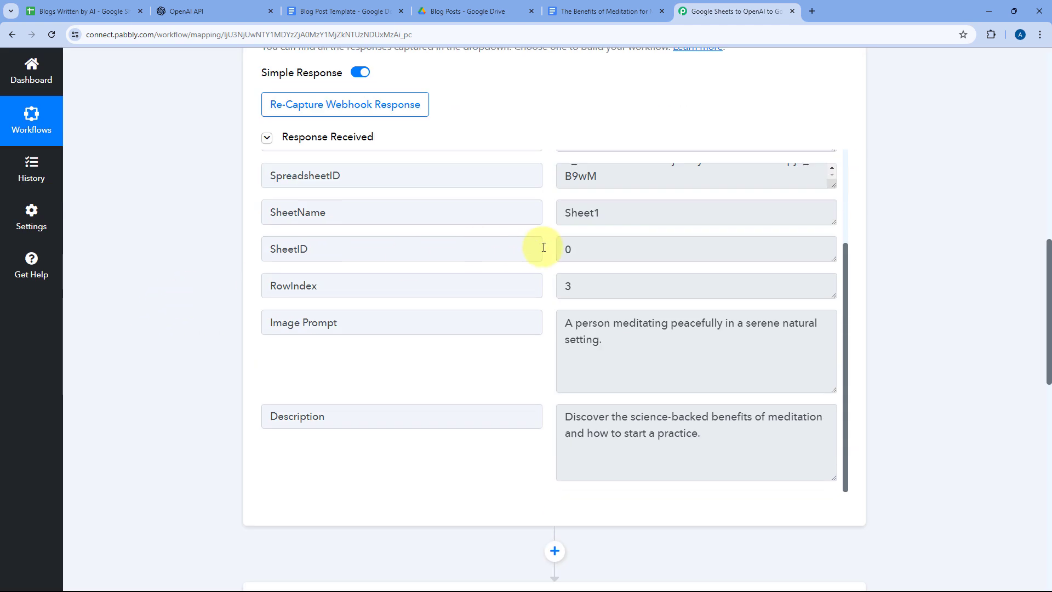
double_click(344, 288)
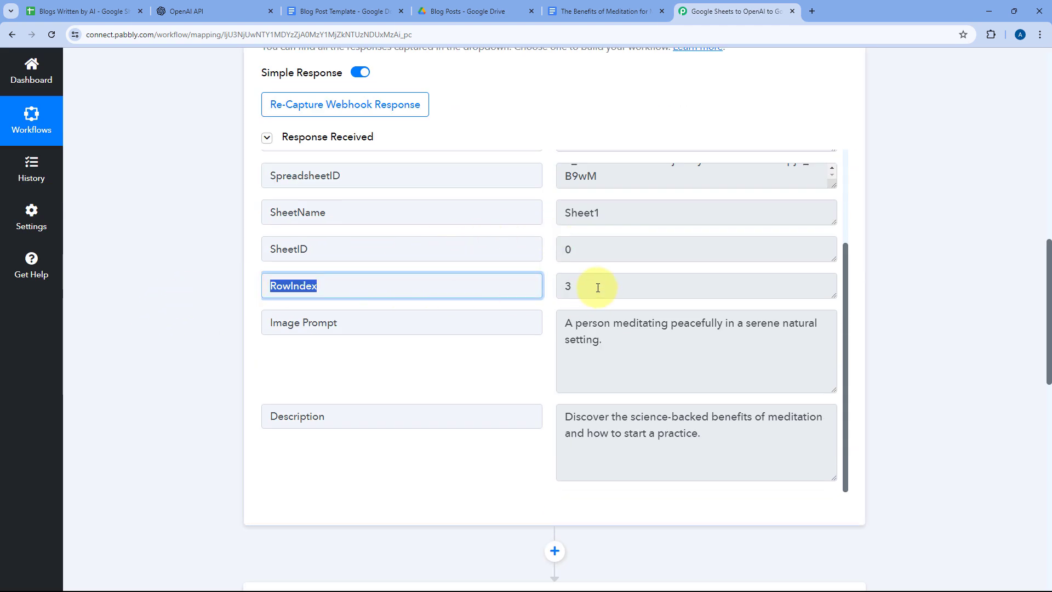
left_click_drag(598, 288, 544, 286)
left_click(544, 286)
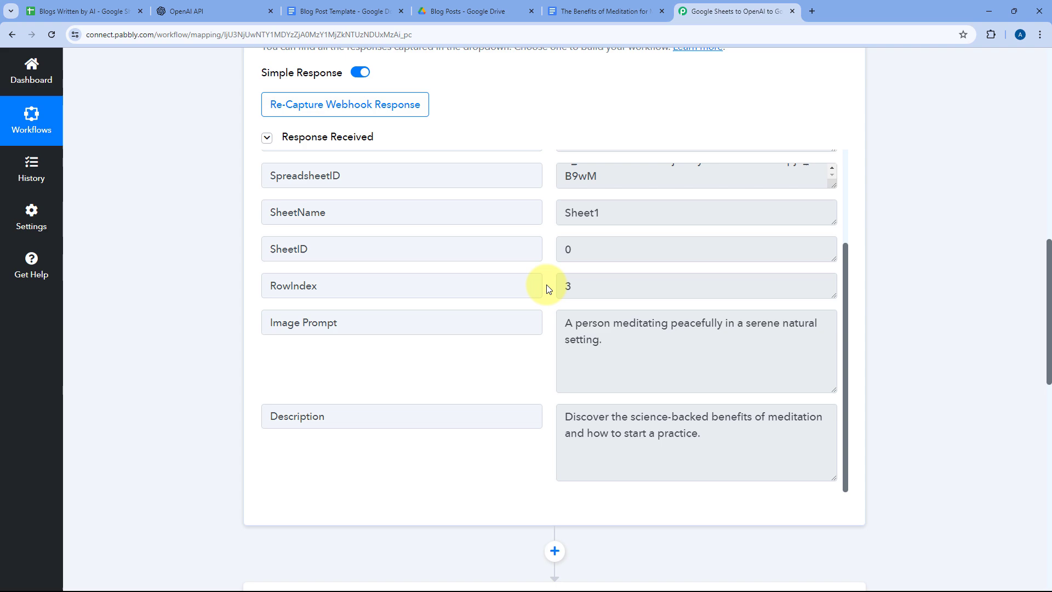
- Check RowIndex in the trigger's response, and map it from the Google Sheets trigger into the Update Row action's Row Index field
left_click(86, 4)
left_click(707, 15)
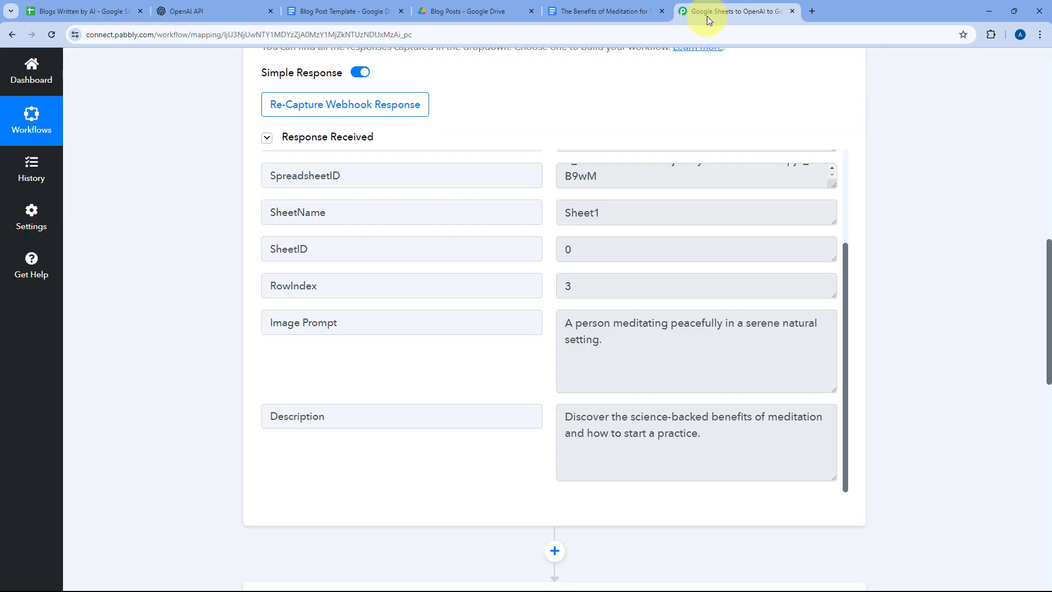
left_click_drag(587, 292, 534, 288)
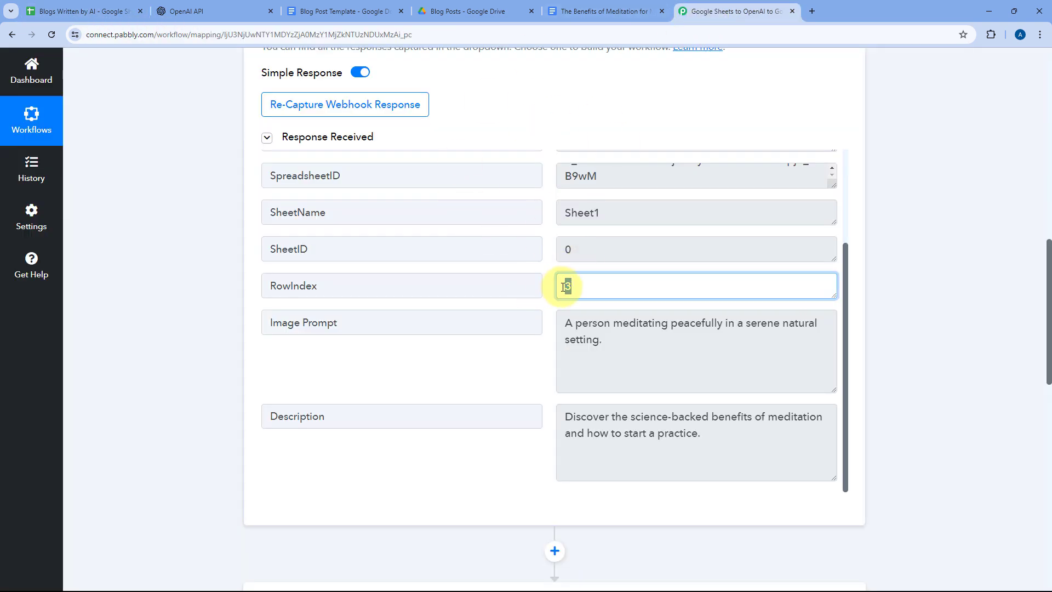
left_click(526, 286)
scroll(205, 299, "down", 13)
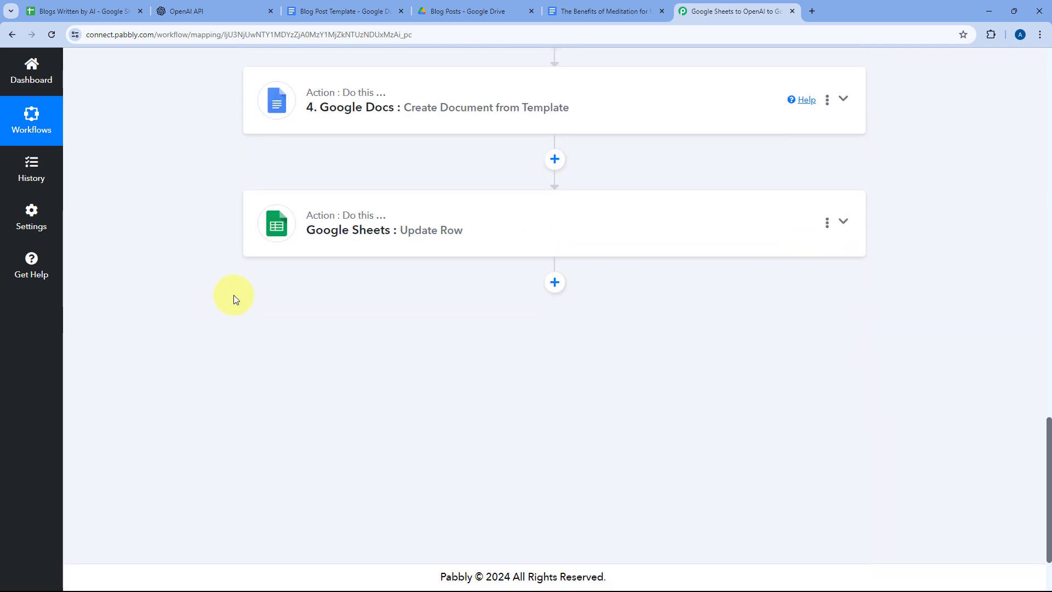
left_click(434, 228)
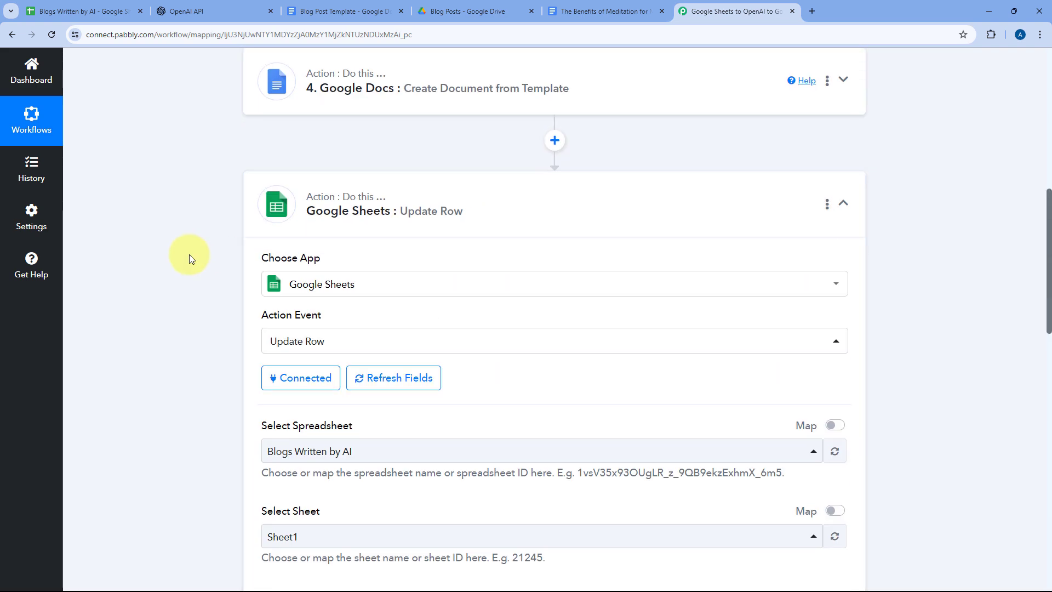
scroll(189, 254, "down", 8)
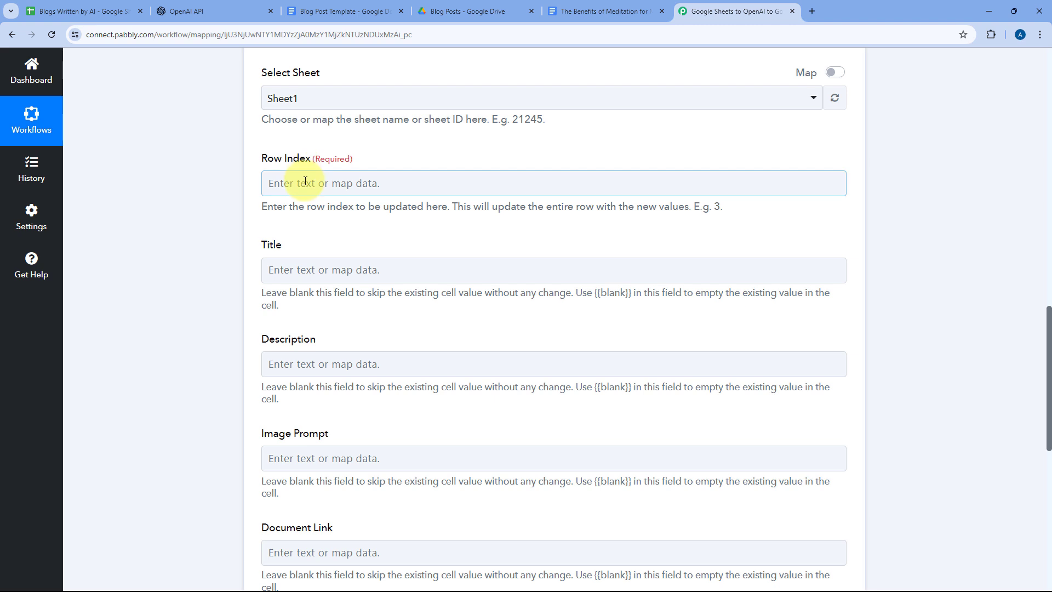
left_click(305, 181)
left_click(406, 285)
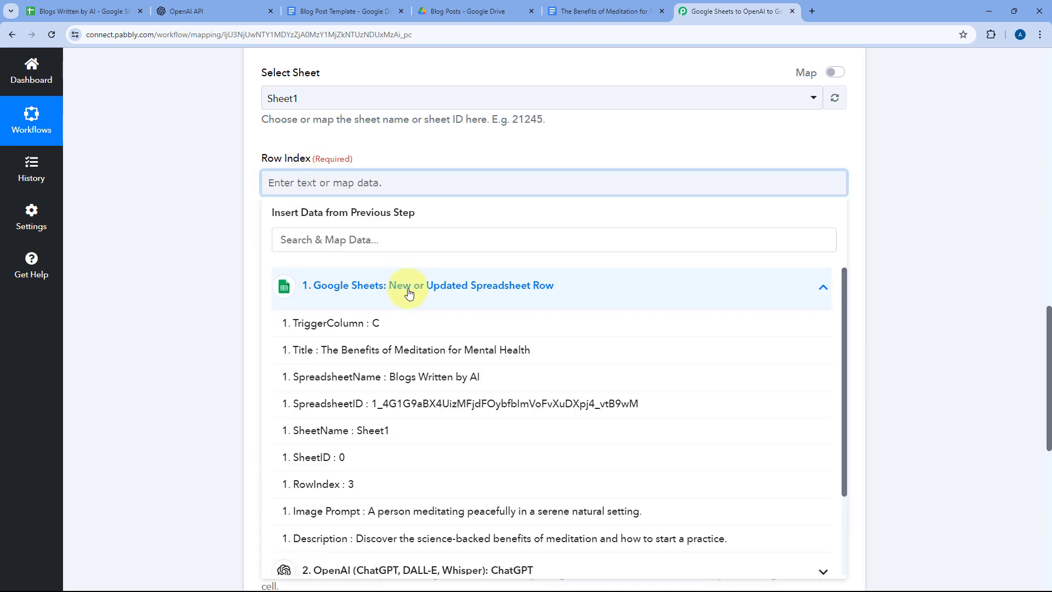
left_click(361, 491)
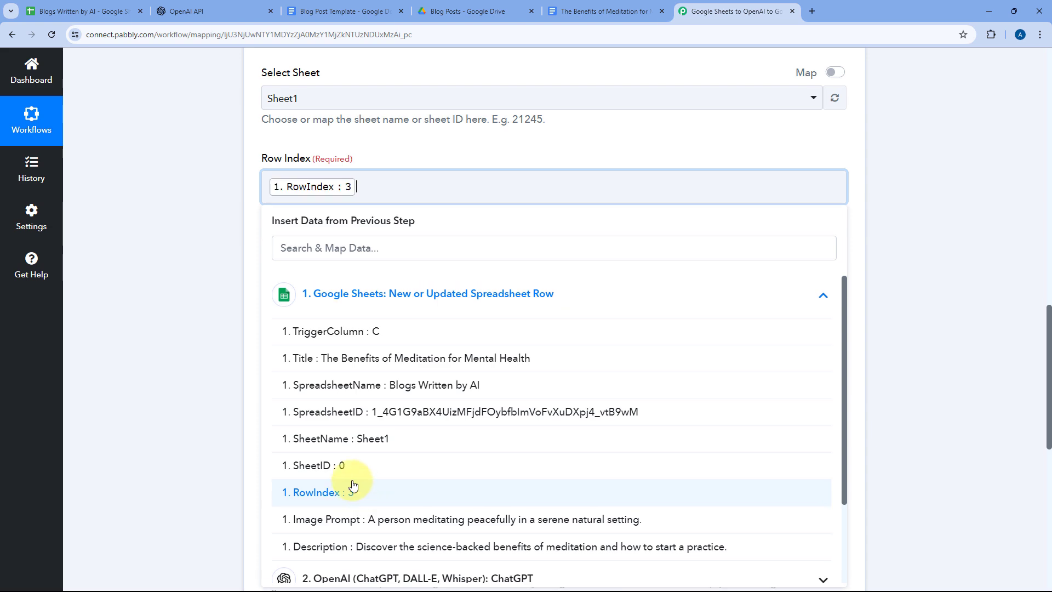
left_click(235, 209)
- Compare the Update Row action's Title, Description, Image Prompt, Document Link and Image Link fields with the columns in the Blogs Written by AI sheet
scroll(235, 209, "down", 2)
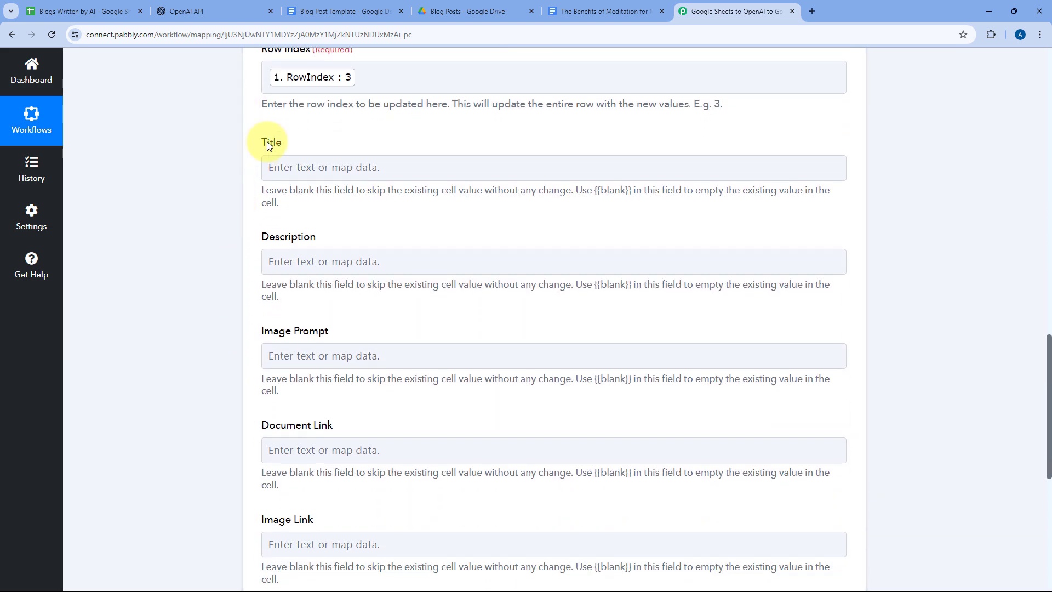
left_click(82, 11)
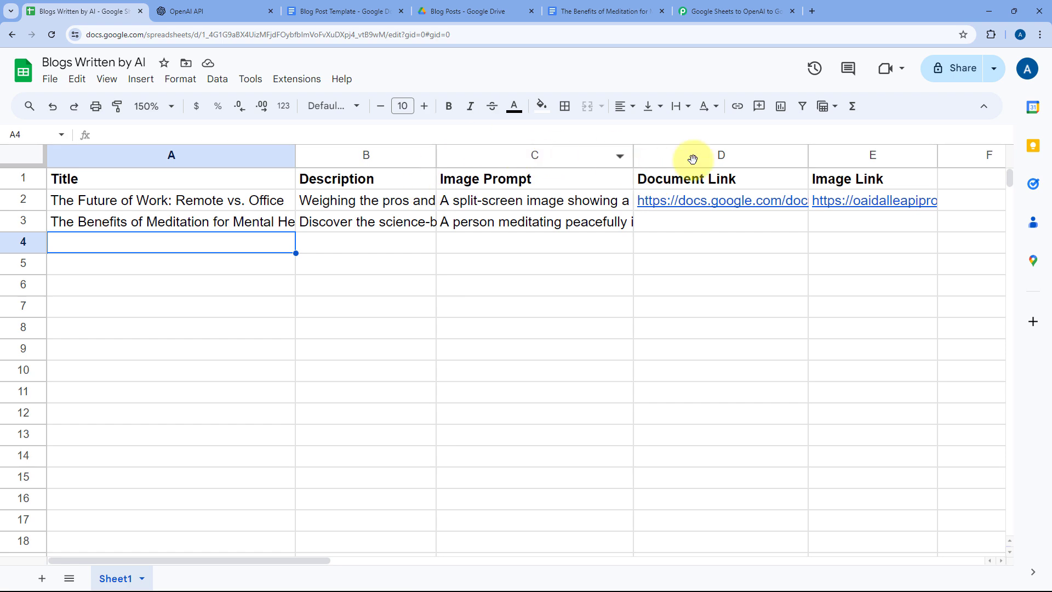
left_click(732, 11)
scroll(211, 288, "down", 1)
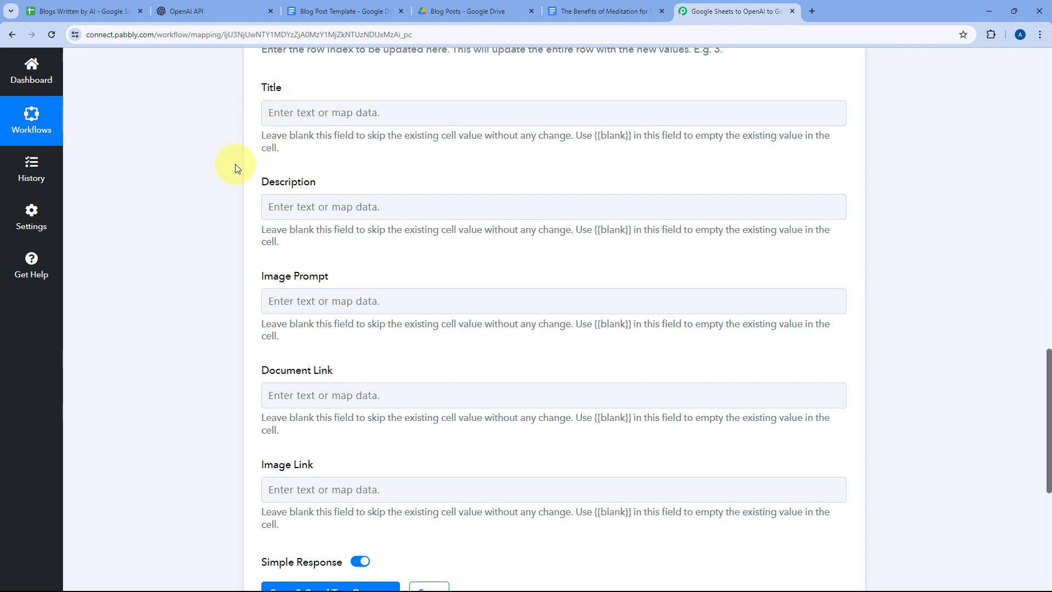
left_click(32, 5)
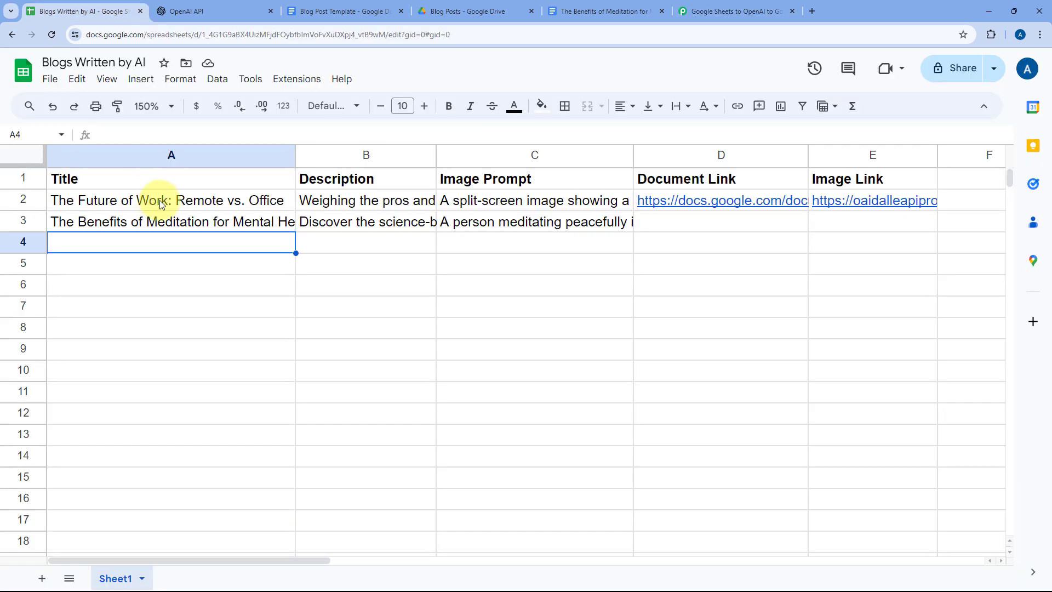
left_click(702, 4)
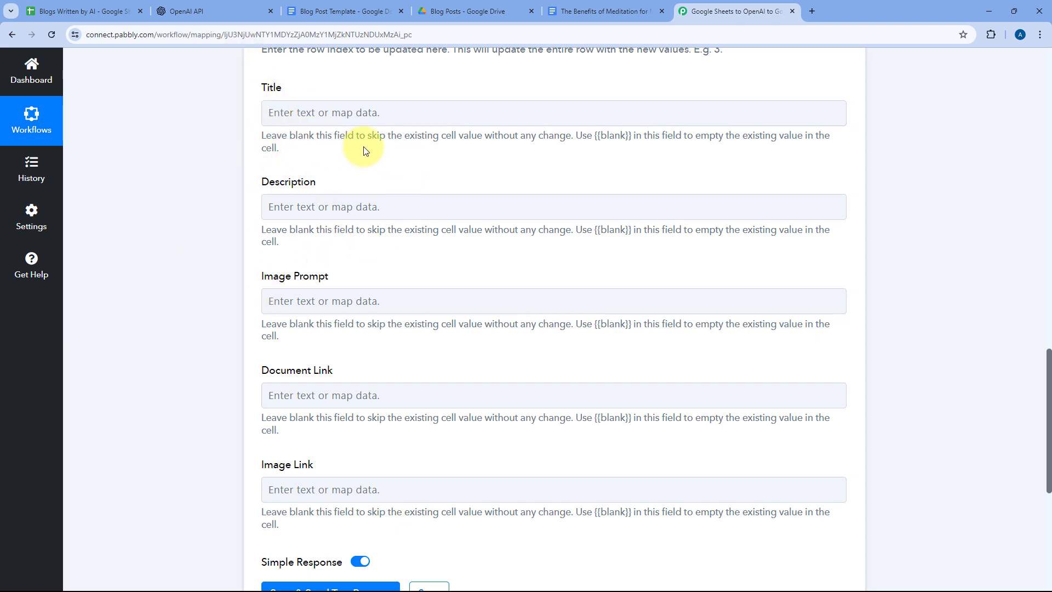
scroll(279, 186, "down", 3)
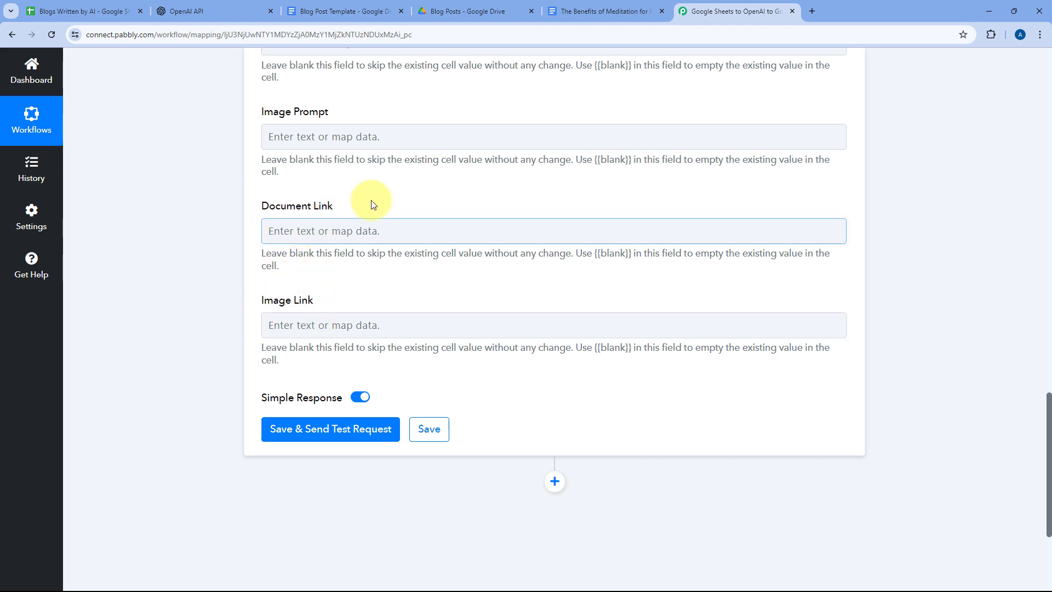
- Examine the full DocumentId in the Google Docs step's response and compare it with the ID in the generated meditation document's URL
scroll(371, 205, "up", 17)
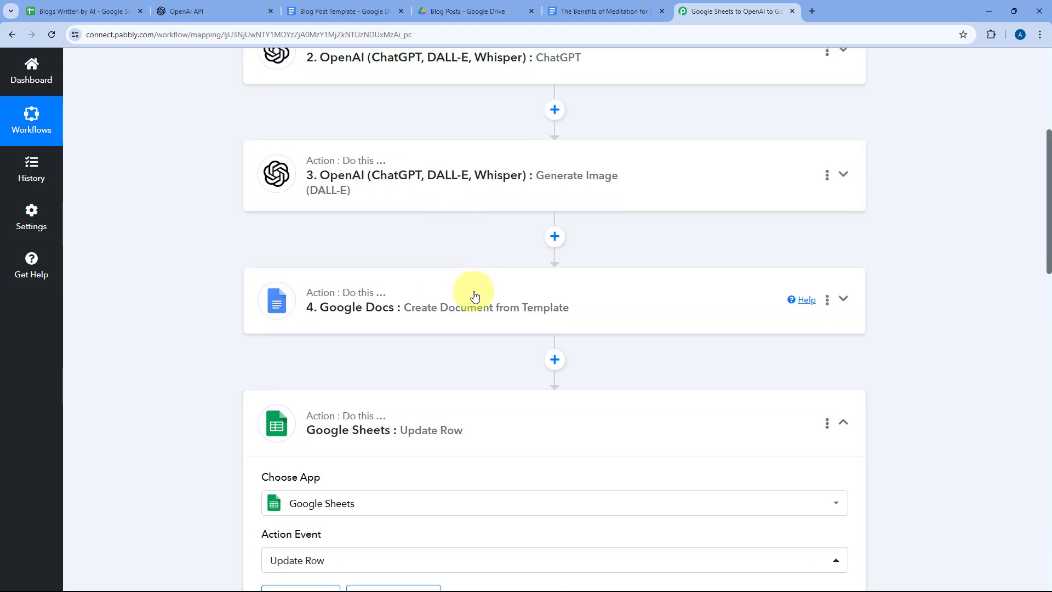
left_click(469, 288)
scroll(153, 310, "down", 17)
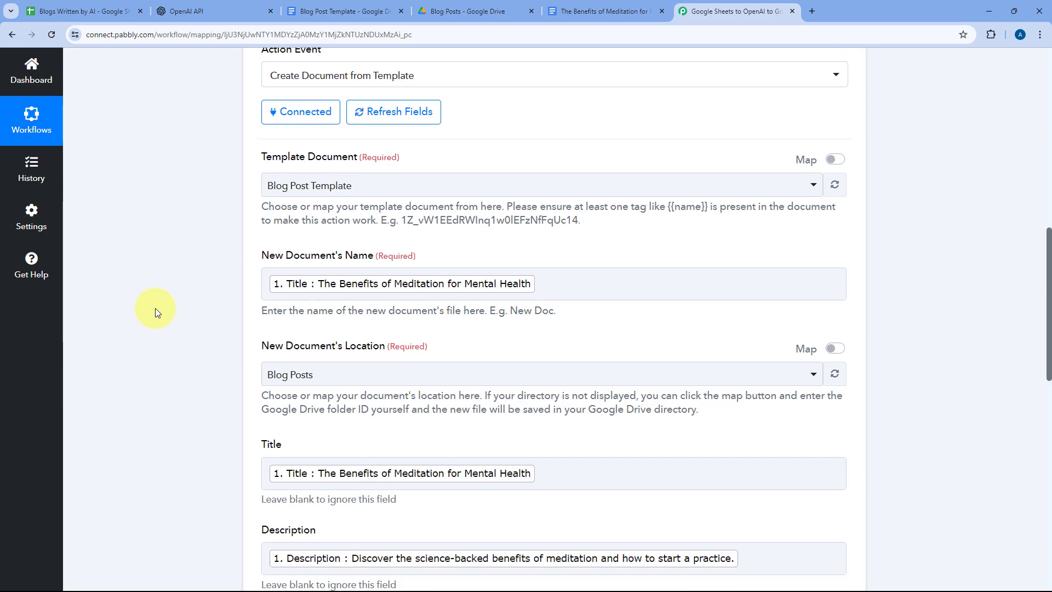
left_click(267, 262)
scroll(165, 273, "down", 3)
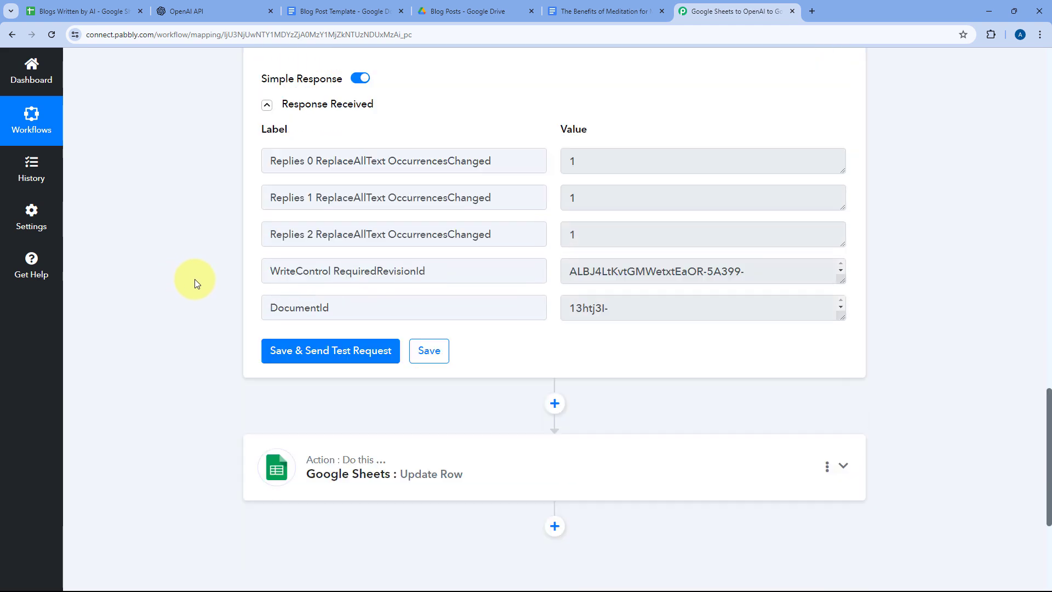
left_click(833, 317)
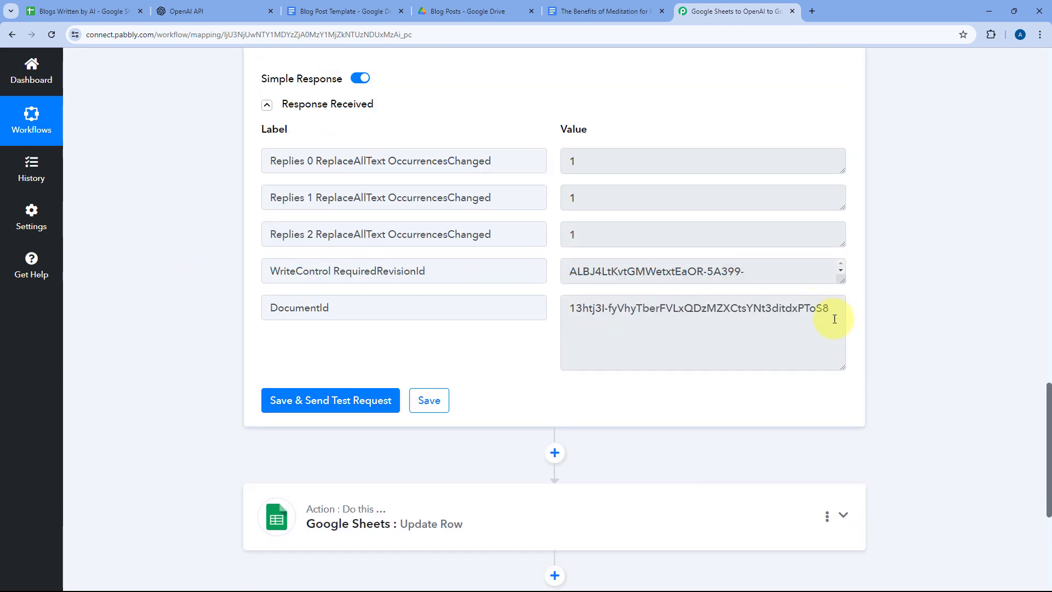
left_click(597, 11)
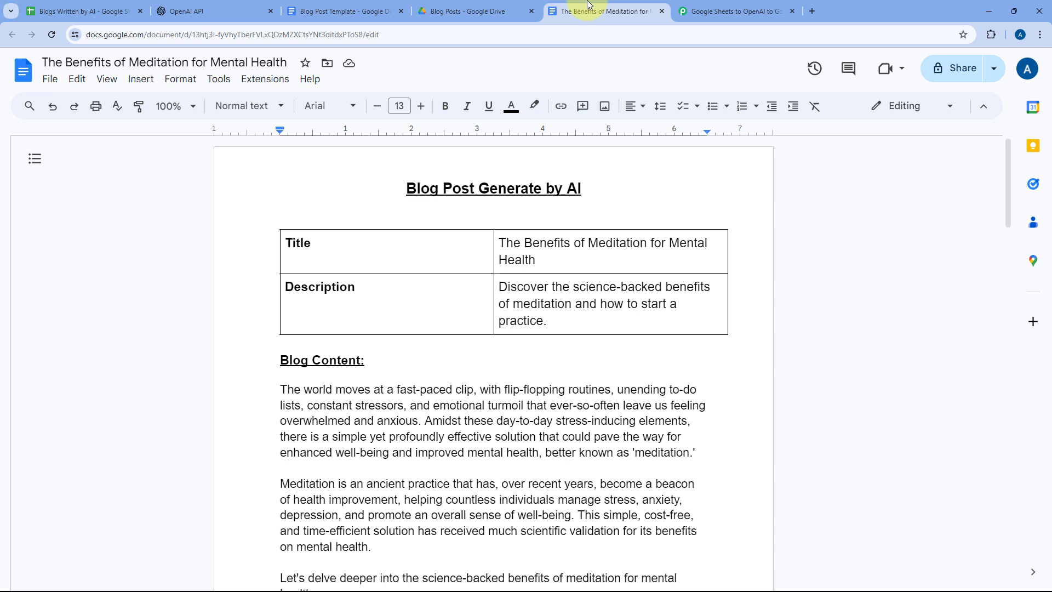
left_click(403, 34)
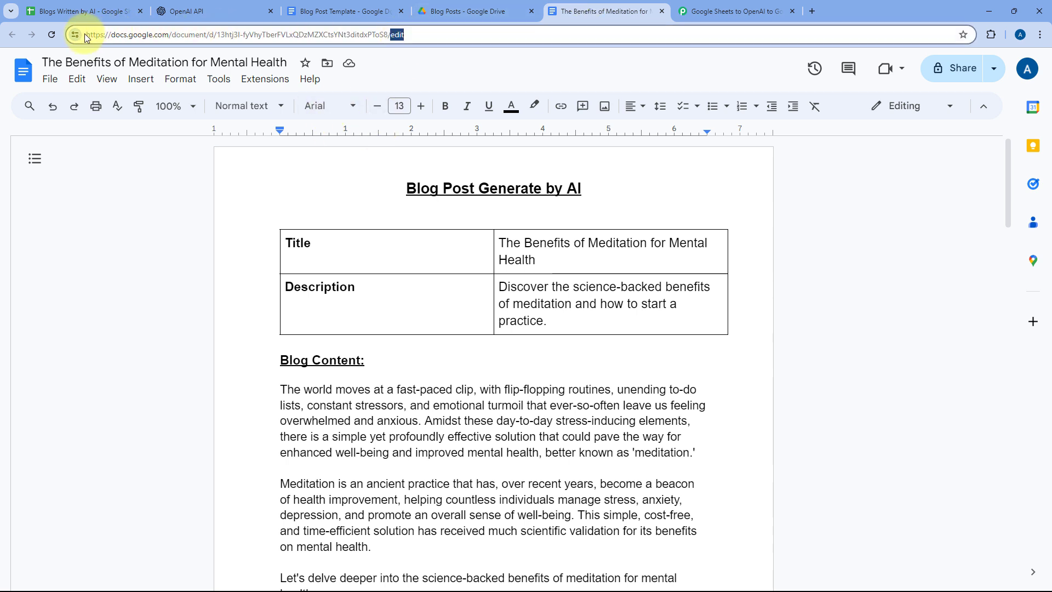
left_click_drag(84, 34, 412, 36)
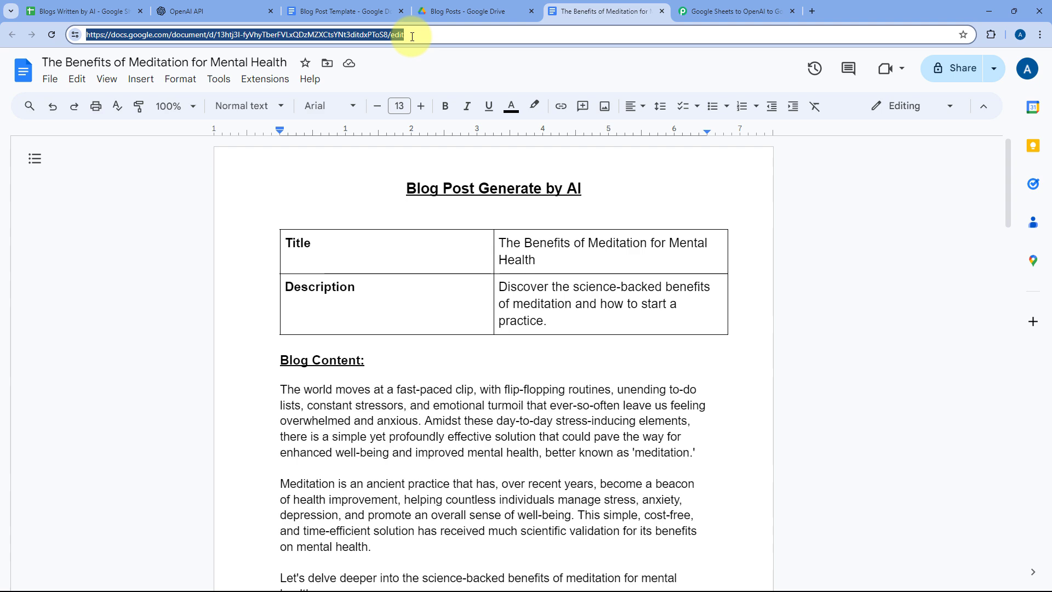
left_click(347, 34)
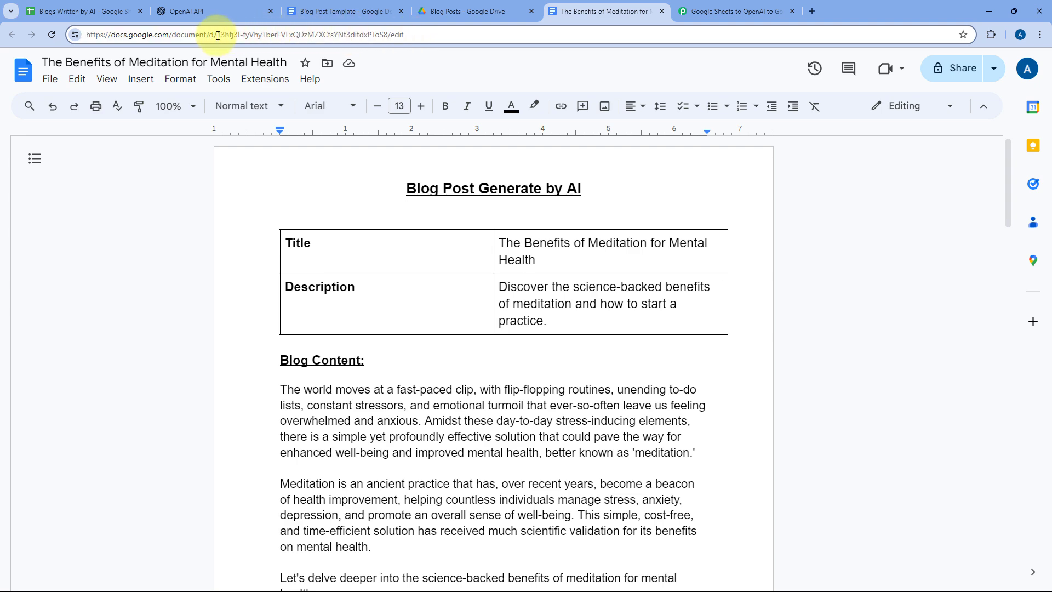
left_click_drag(217, 35, 388, 34)
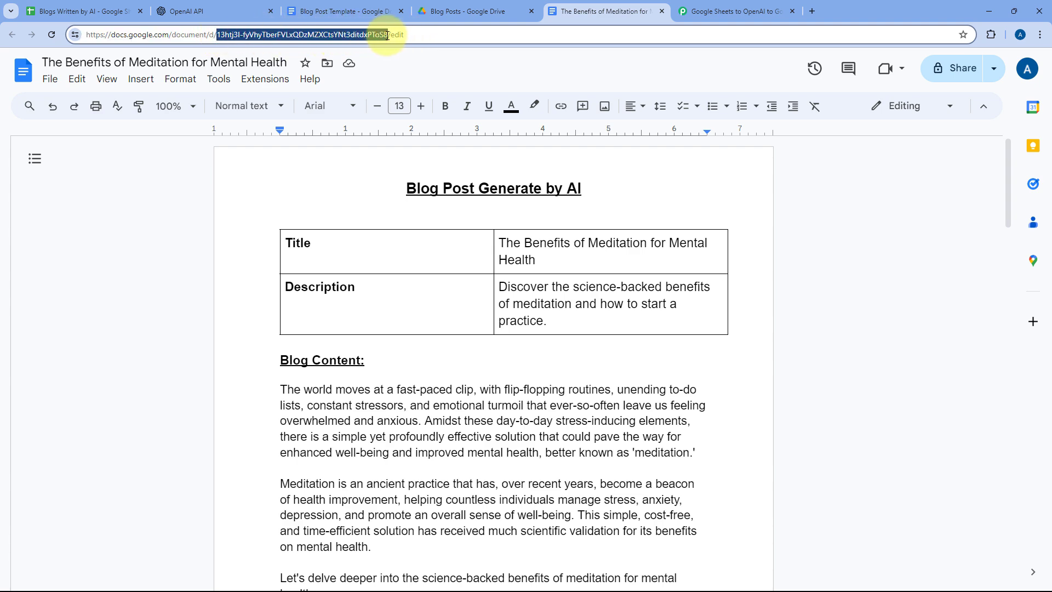
- Copy the DocumentId value from the Google Docs response and search for it in the generated document's page
left_click(714, 8)
left_click_drag(568, 308, 828, 310)
right_click(776, 308)
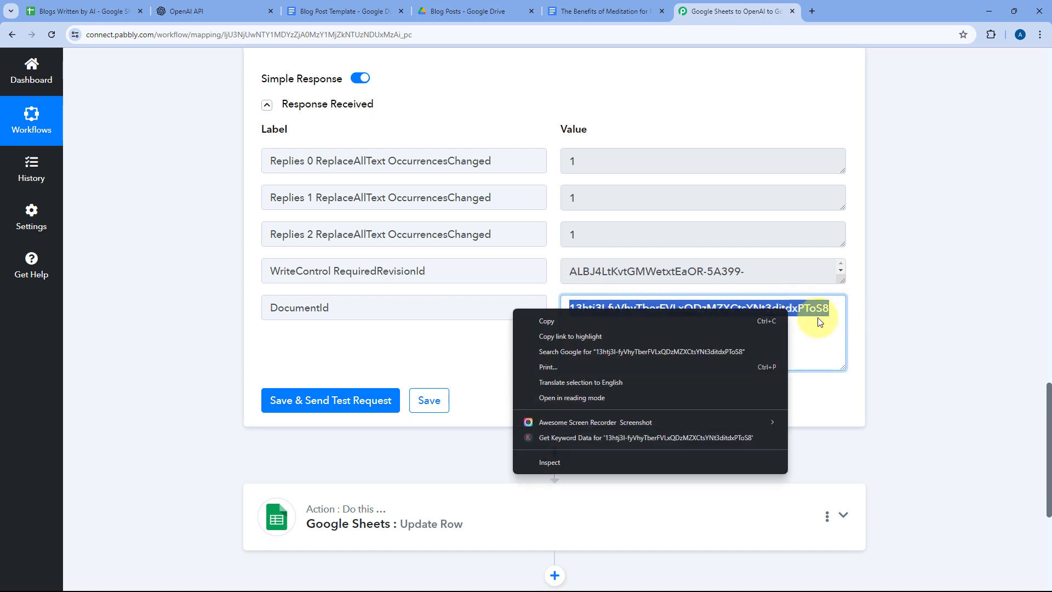
left_click(770, 319)
left_click(605, 10)
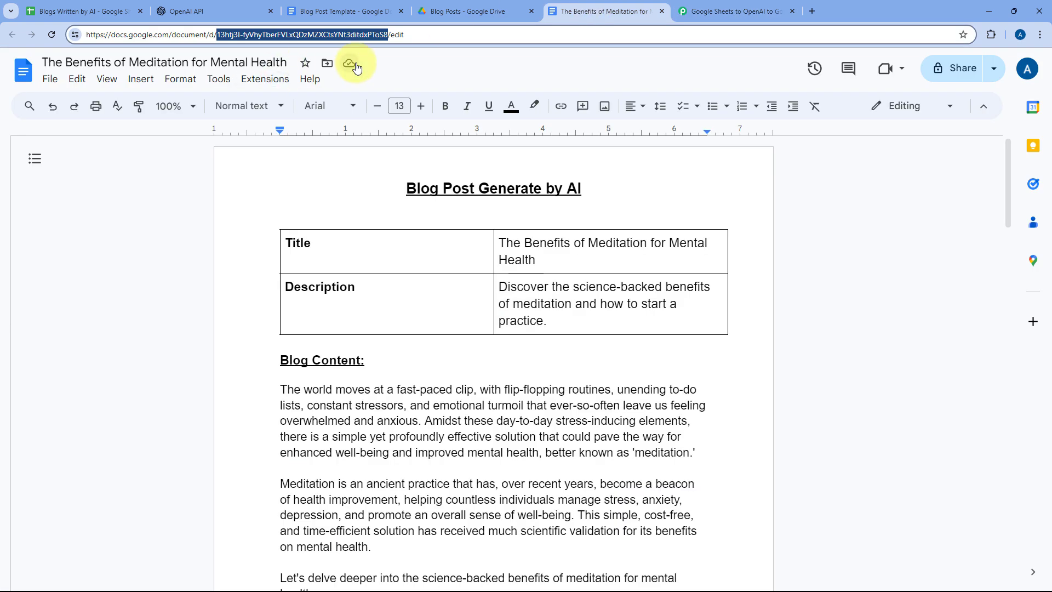
key("ctrl+f")
key("ctrl+v")
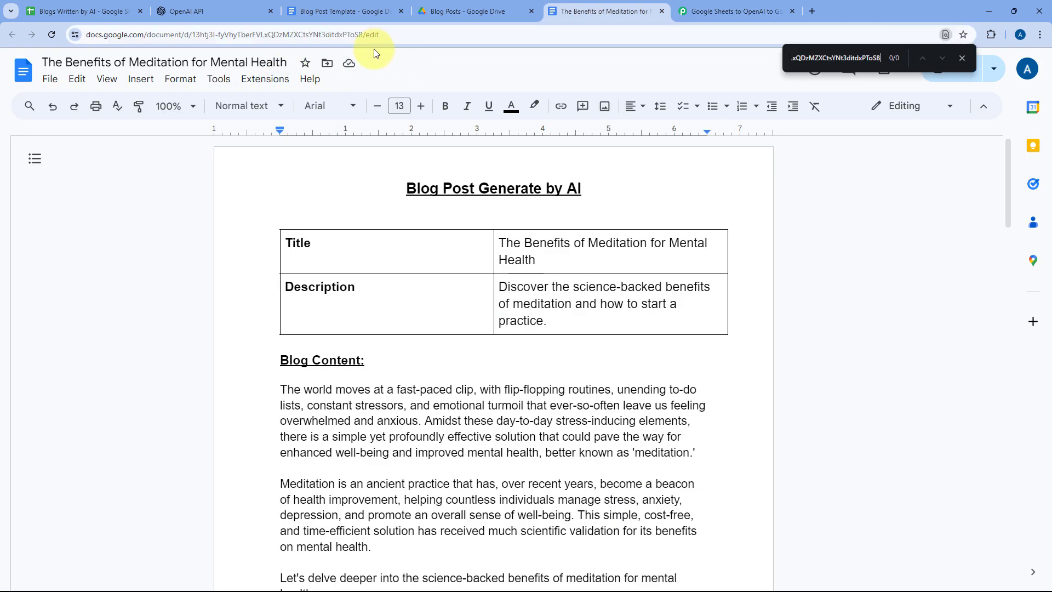
left_click(963, 58)
- Copy the generated document's full URL and paste it into the Document Link field of the Update Row action
left_click(403, 34)
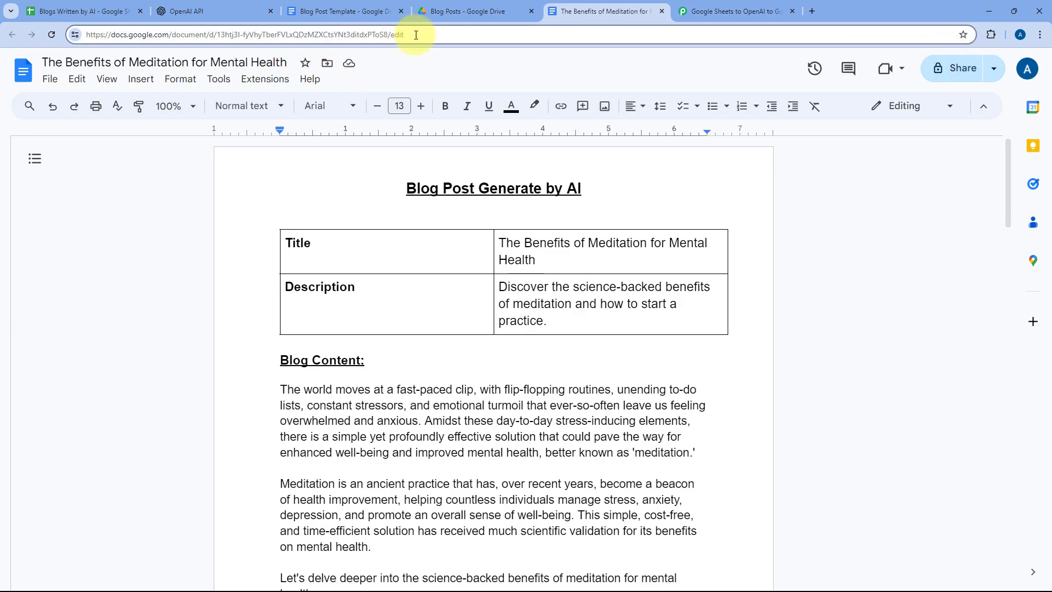
left_click(416, 35)
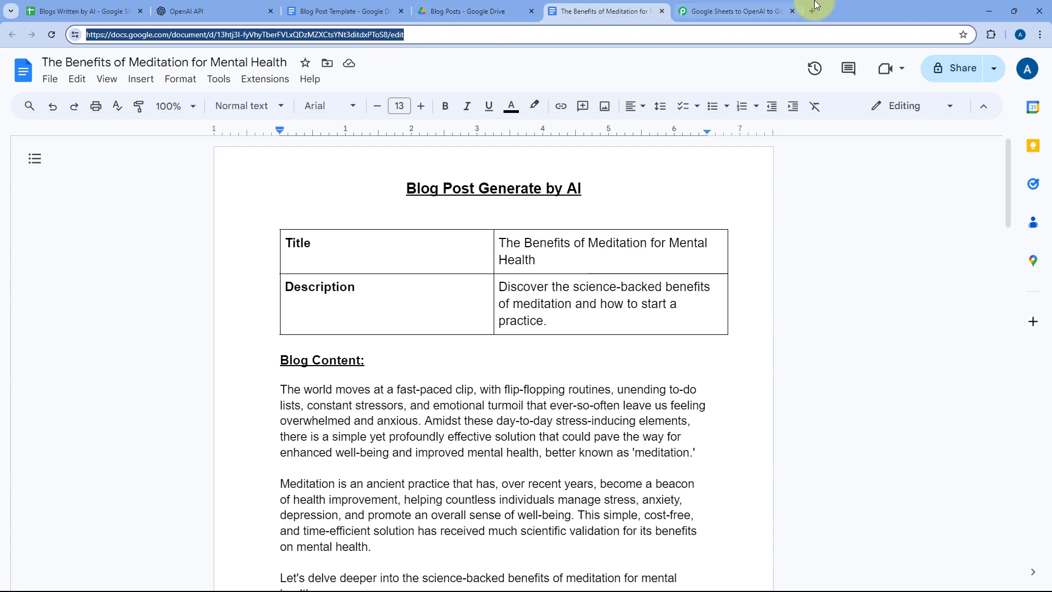
left_click(736, 11)
scroll(222, 311, "down", 5)
left_click(482, 236)
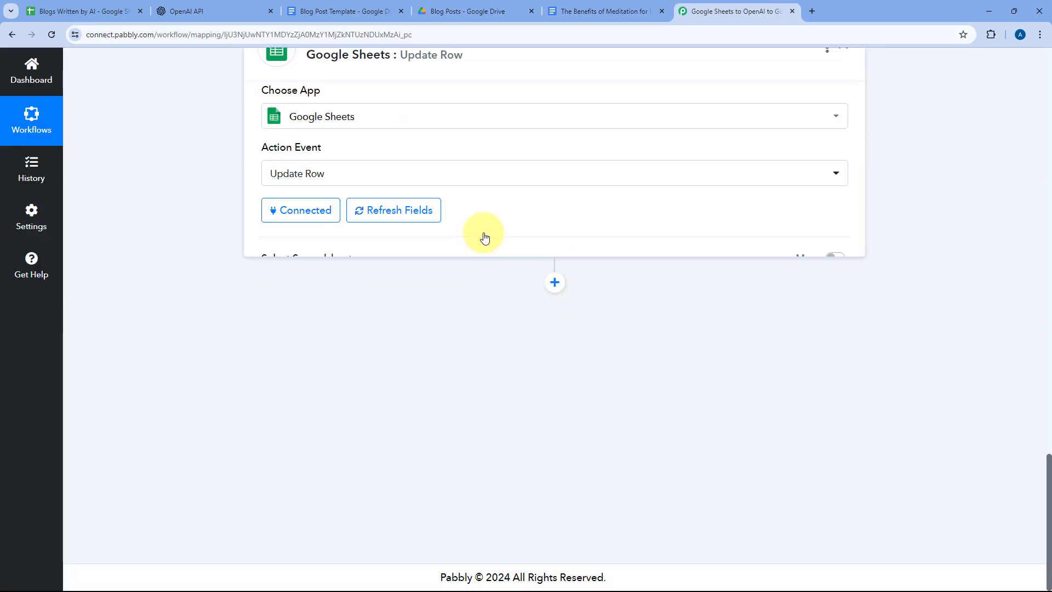
scroll(228, 281, "down", 7)
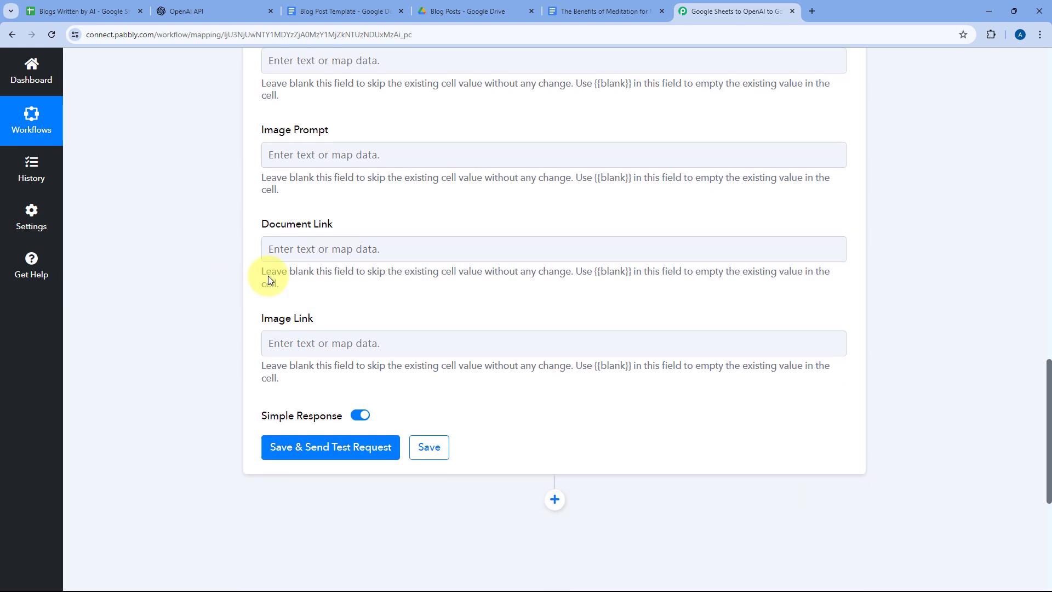
left_click(301, 247)
key("ctrl+v")
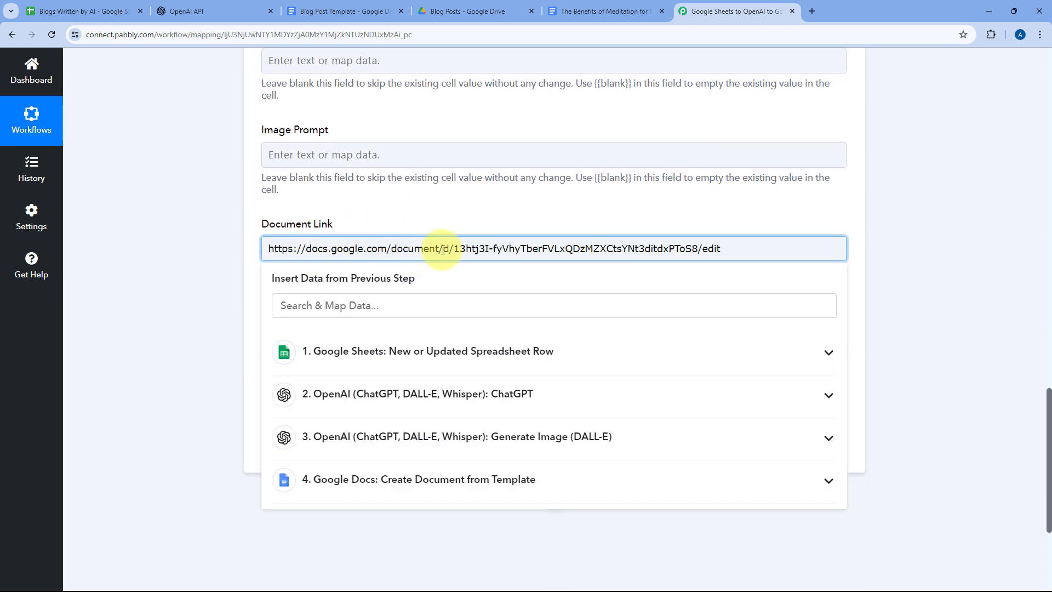
- Replace the fixed document ID in the Document Link URL with DocumentId mapped from the Google Docs step, keeping /edit at the end
left_click_drag(454, 249, 681, 258)
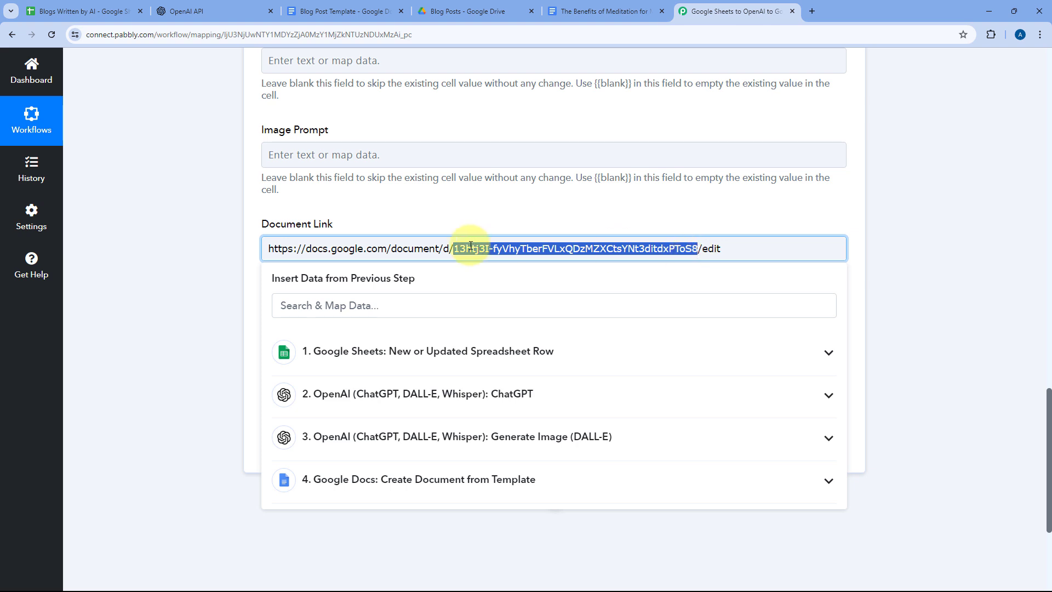
left_click_drag(459, 250, 454, 249)
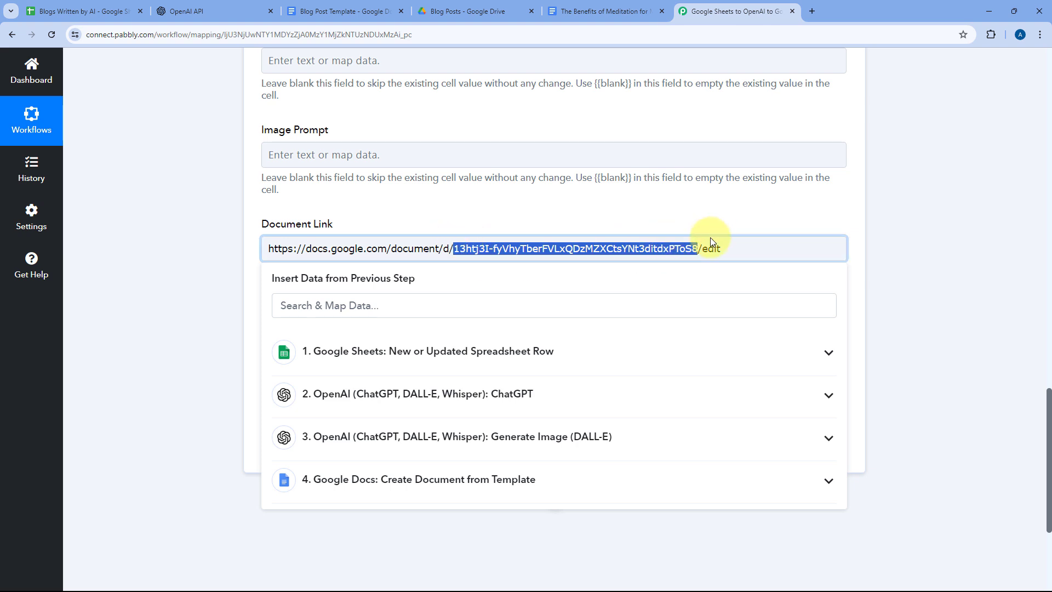
key("BackSpace")
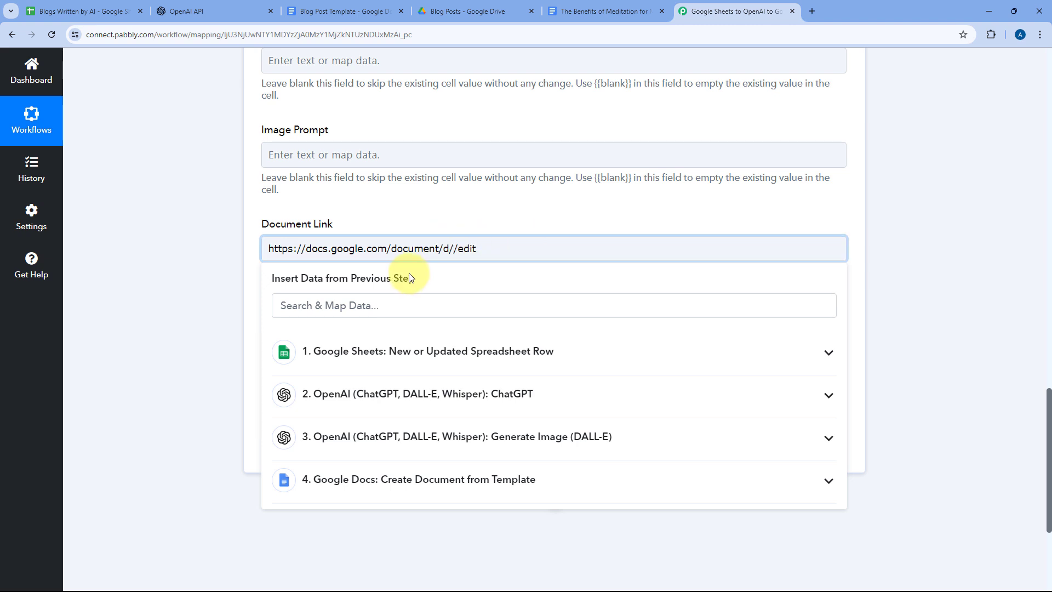
left_click(386, 486)
scroll(383, 493, "down", 3)
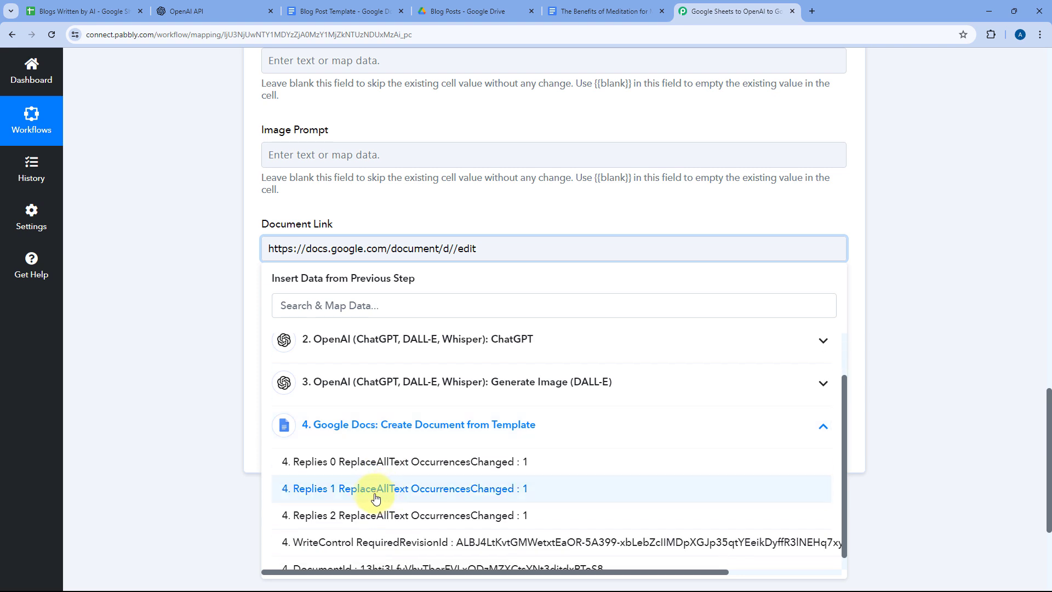
left_click(370, 556)
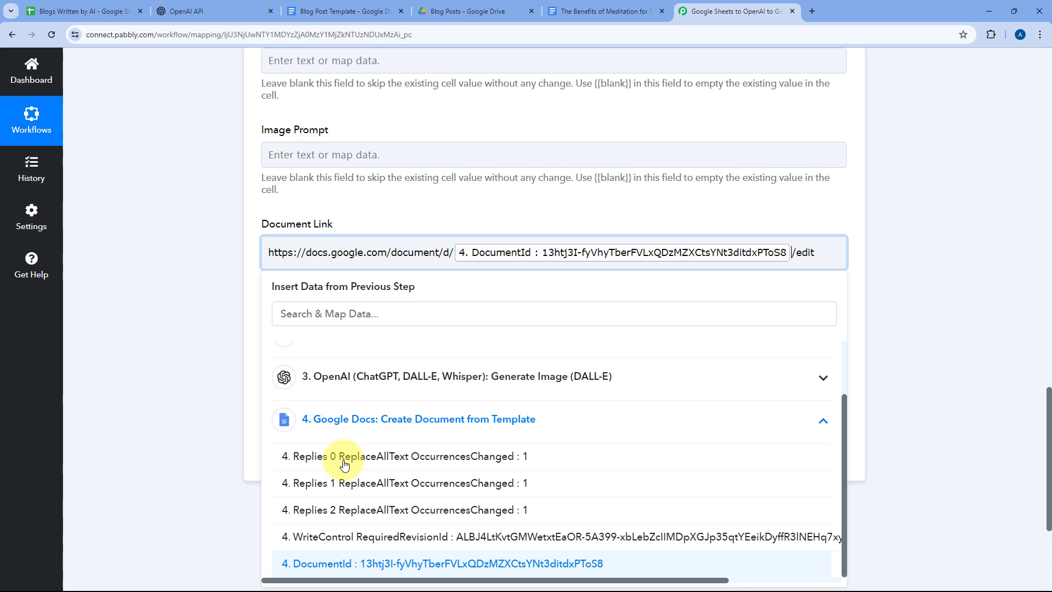
- Compare the mapped Document Link in the Update Row action with the generated meditation document's URL
left_click(445, 212)
left_click(570, 11)
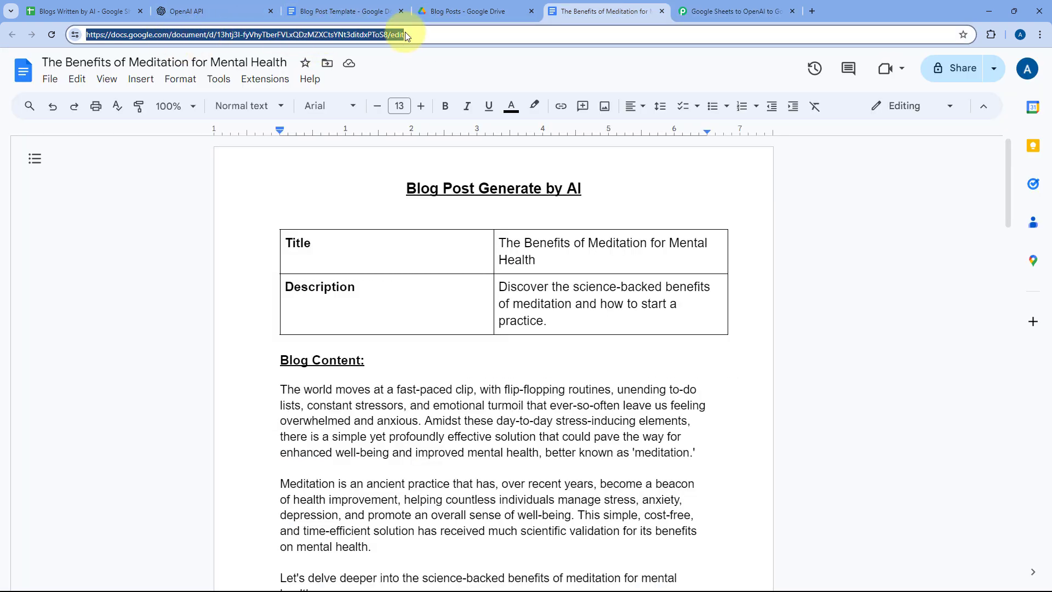
left_click(734, 11)
left_click(453, 251)
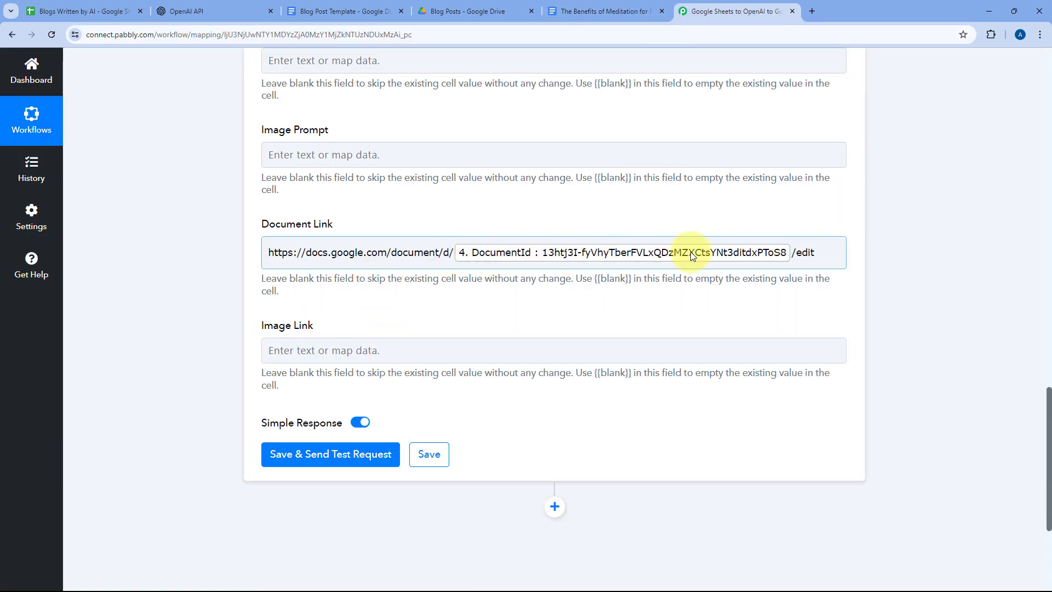
scroll(614, 219, "up", 6)
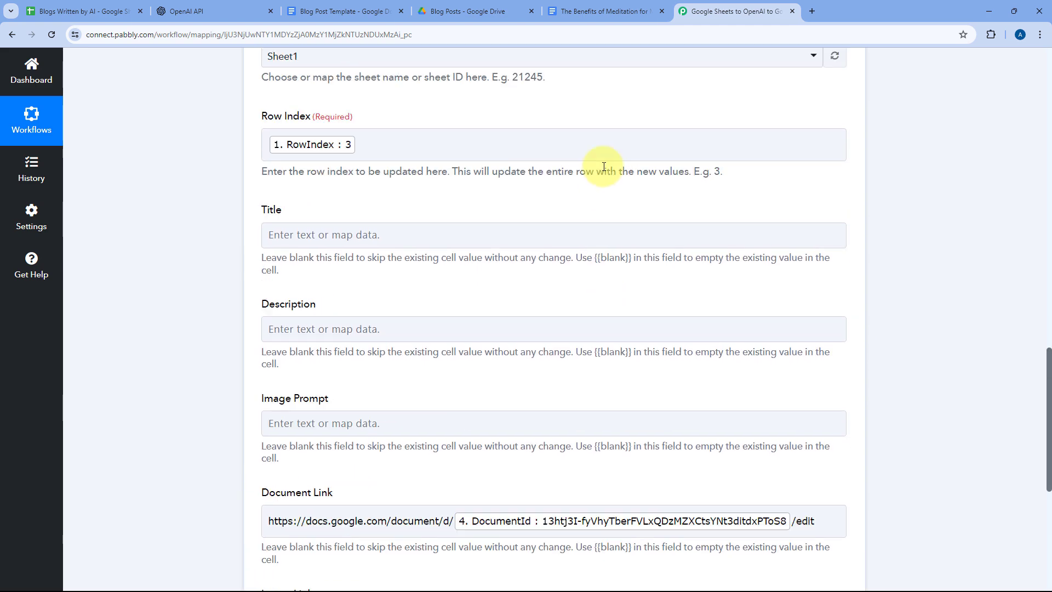
scroll(630, 280, "down", 6)
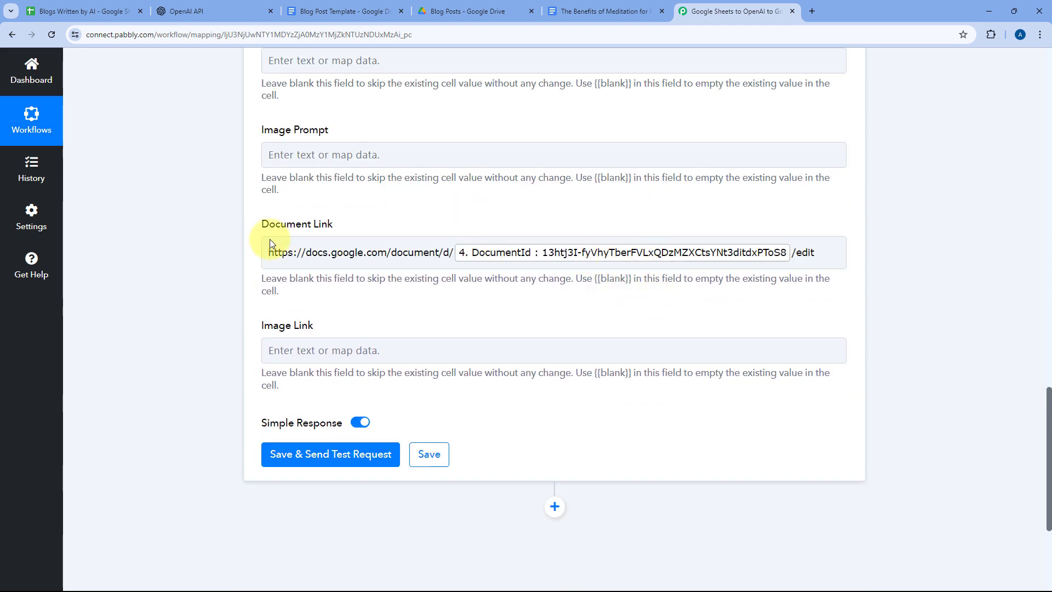
- Map the Image Link field of the Update Row action to Data 0 Url from the Generate Image (DALL-E) step
left_click(339, 344)
scroll(295, 329, "down", 4)
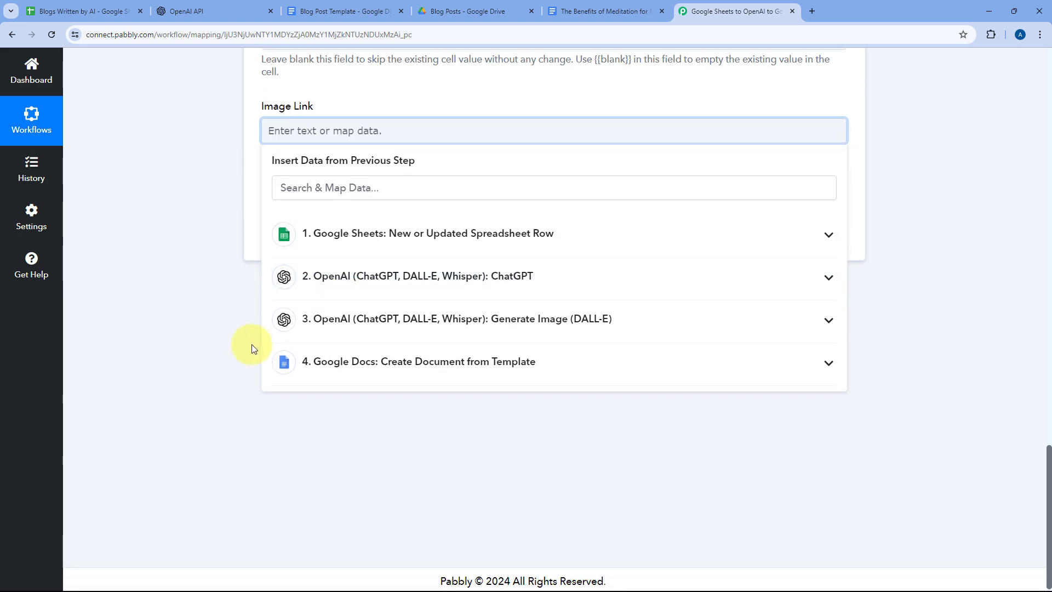
left_click(421, 322)
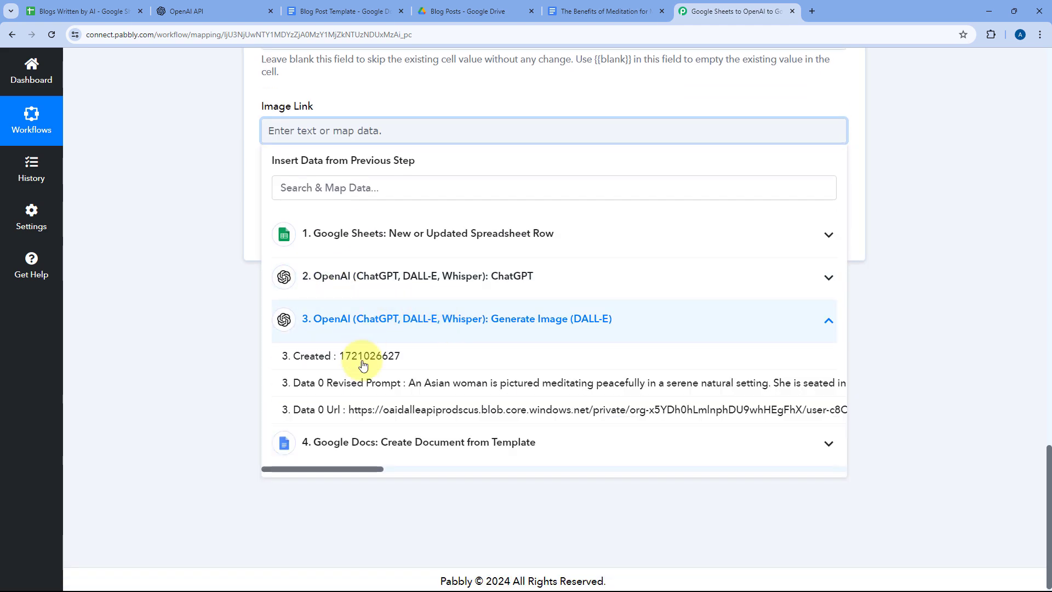
left_click(378, 412)
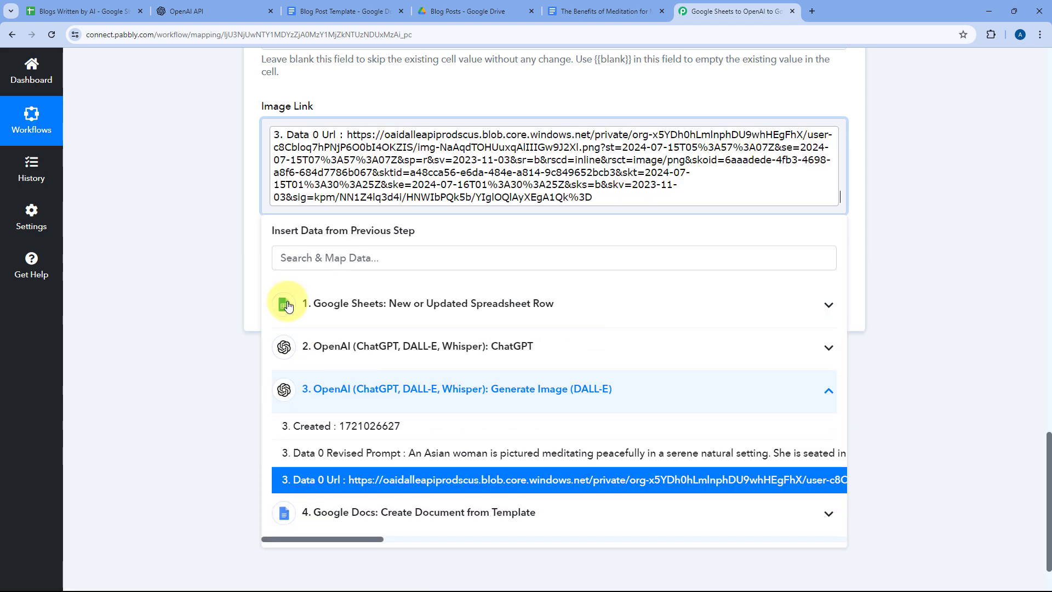
left_click(211, 159)
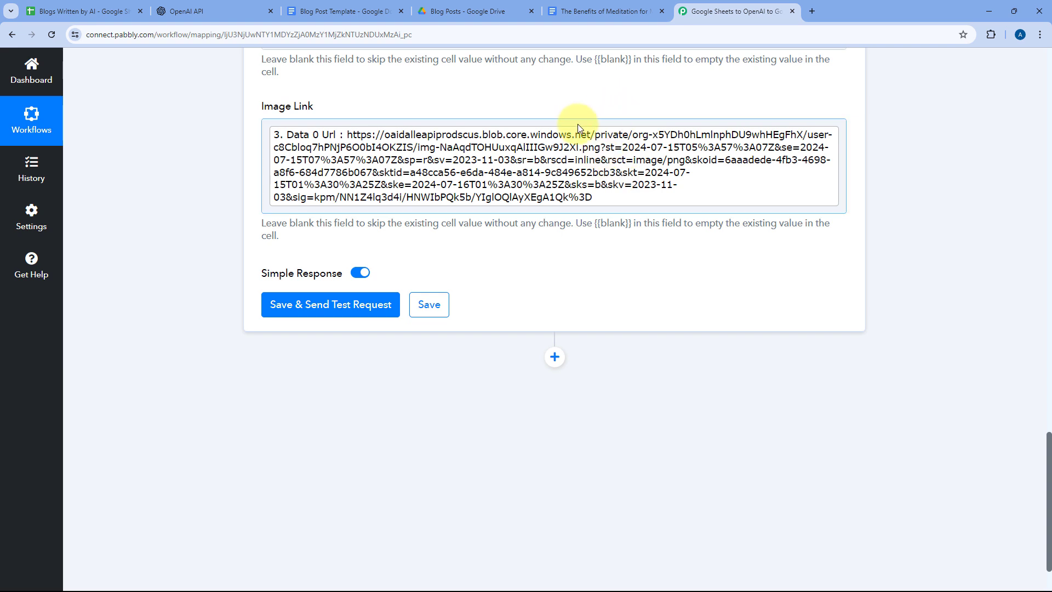
- Save the Update Row action with its mapped document and image links and send a test request
scroll(577, 124, "up", 3)
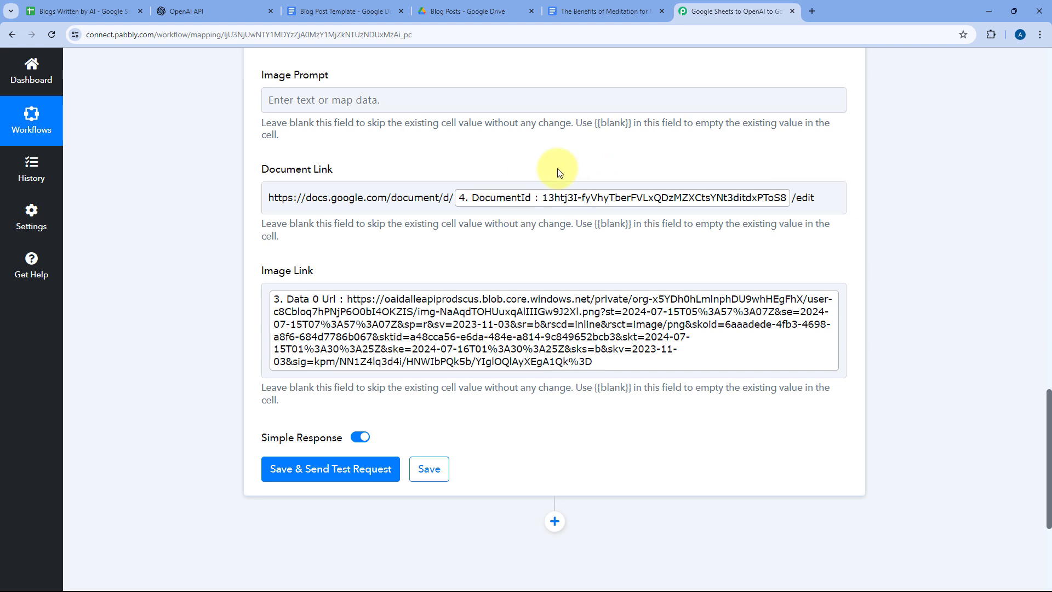
scroll(339, 187, "down", 1)
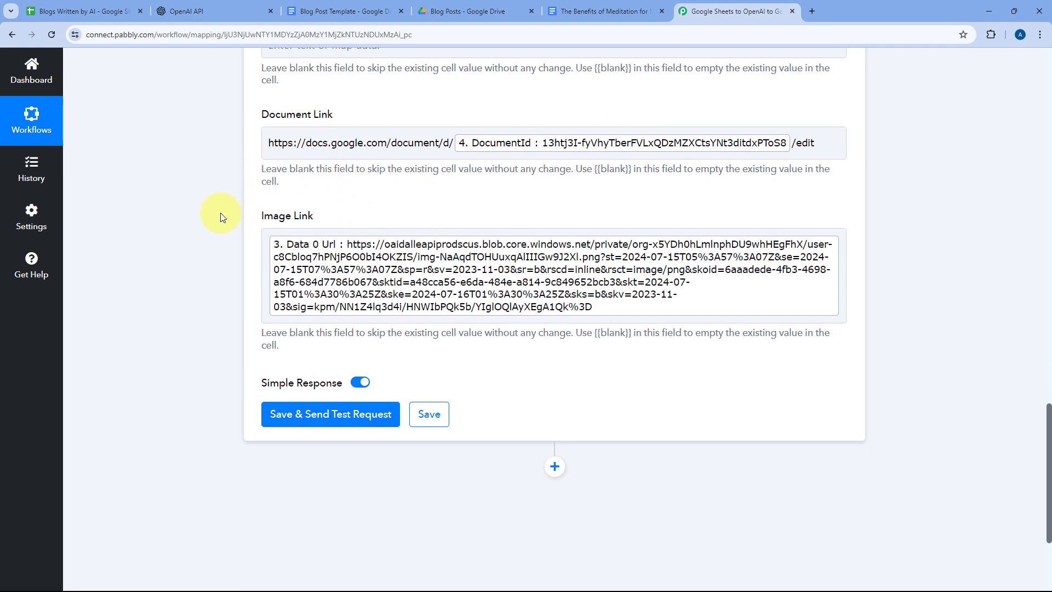
scroll(219, 252, "down", 2)
left_click(340, 303)
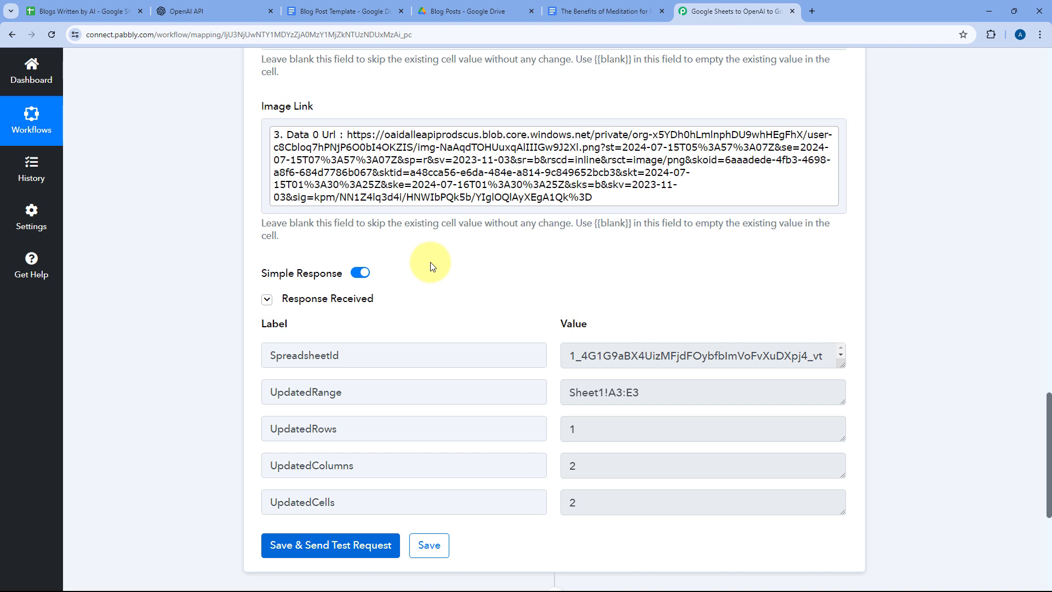
left_click(428, 198)
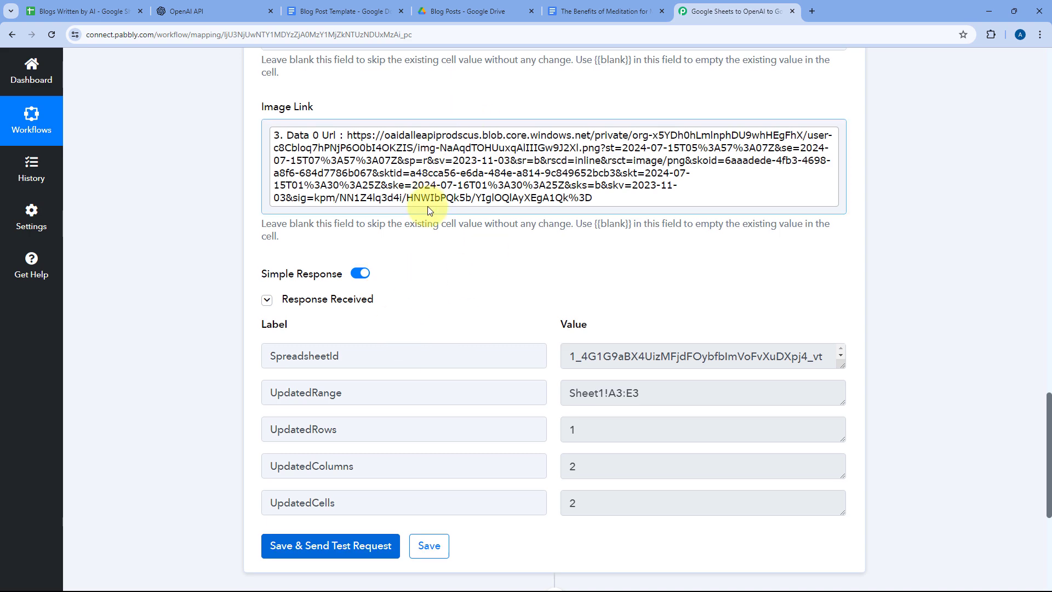
scroll(429, 203, "up", 2)
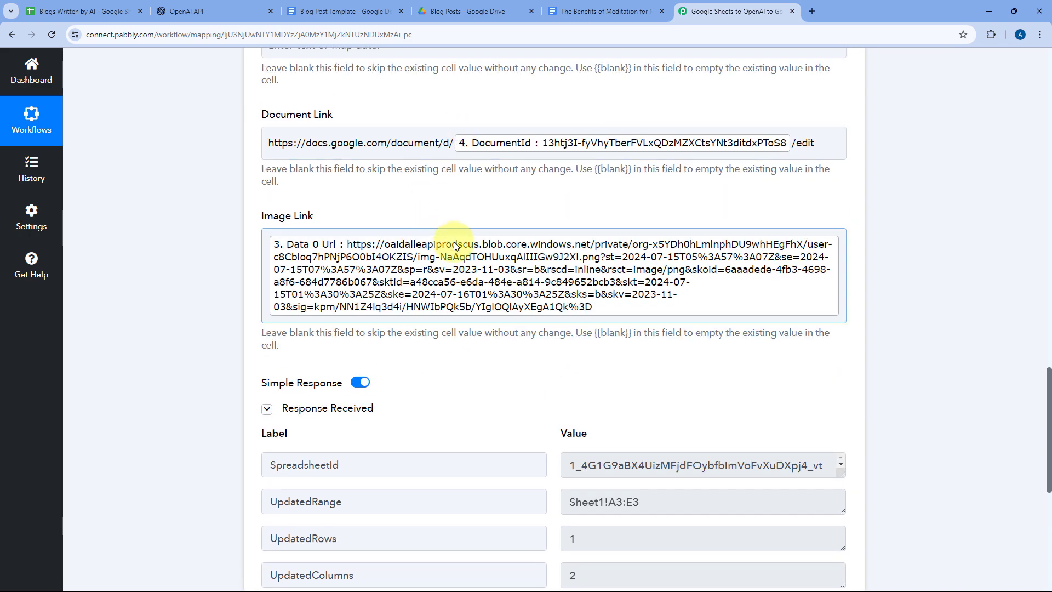
scroll(408, 236, "up", 1)
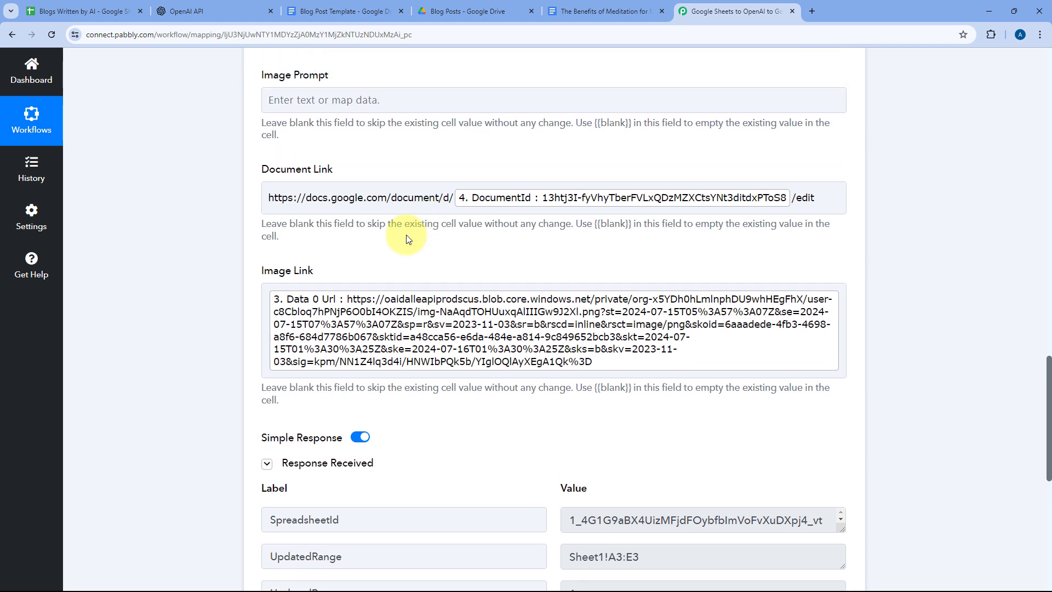
scroll(499, 198, "up", 3)
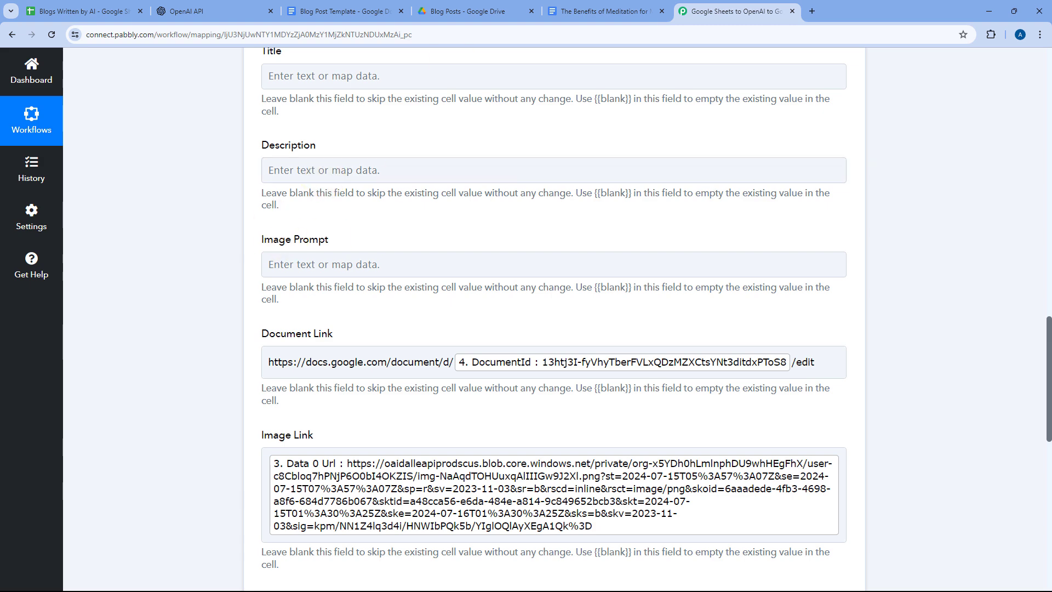
- Check the document link and the image link in row 3 of the Blogs Written by AI spreadsheet by opening each one
left_click(83, 6)
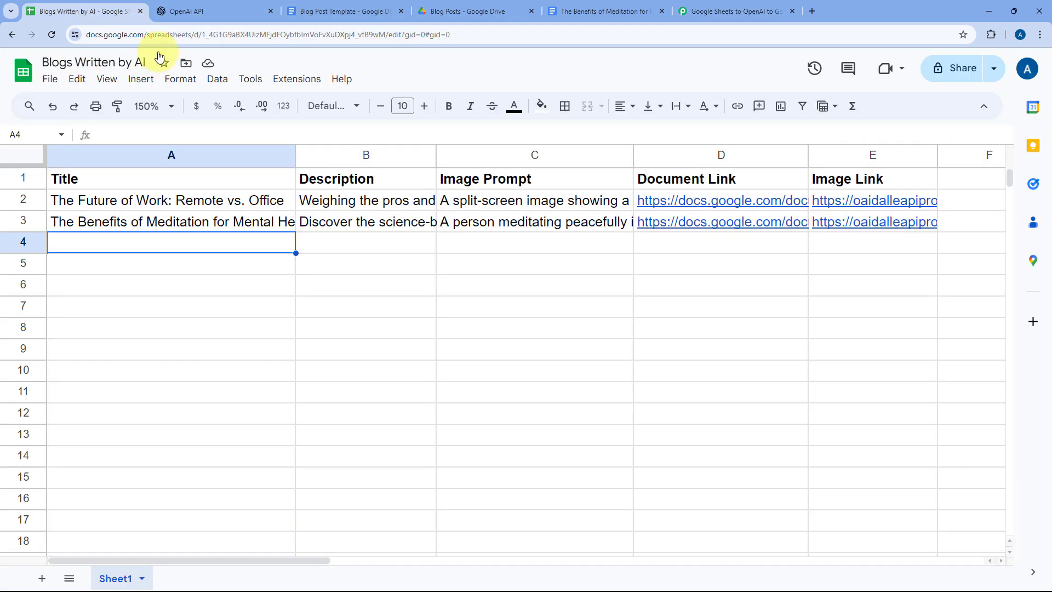
left_click(718, 222)
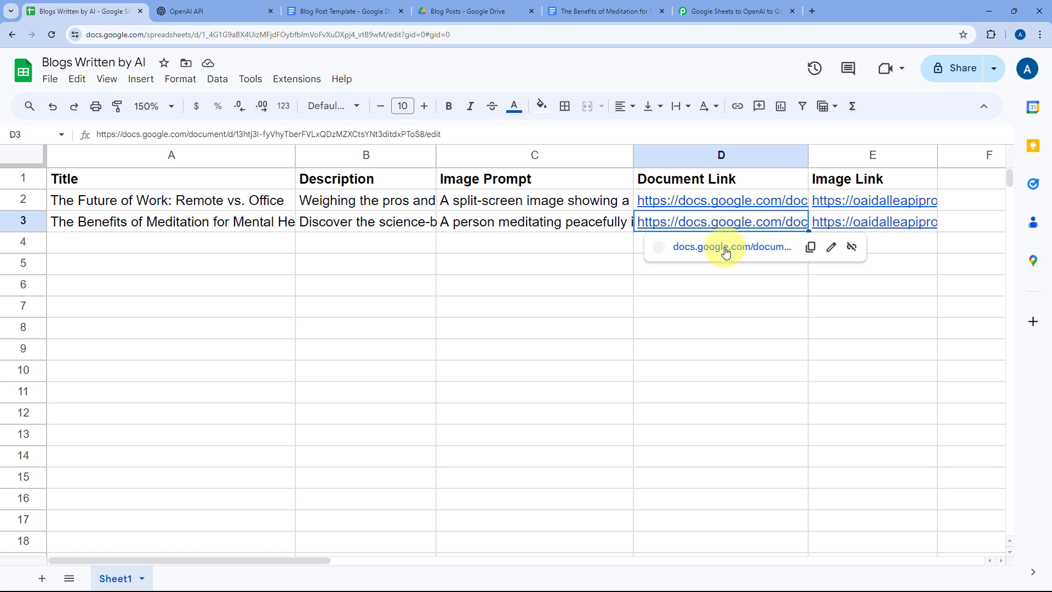
left_click(728, 248)
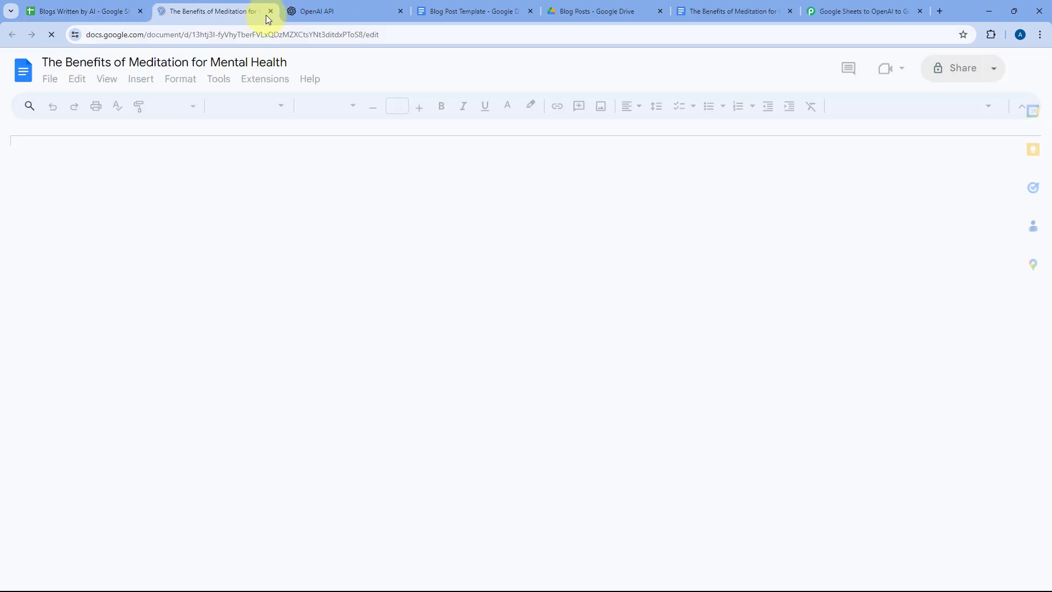
left_click(270, 12)
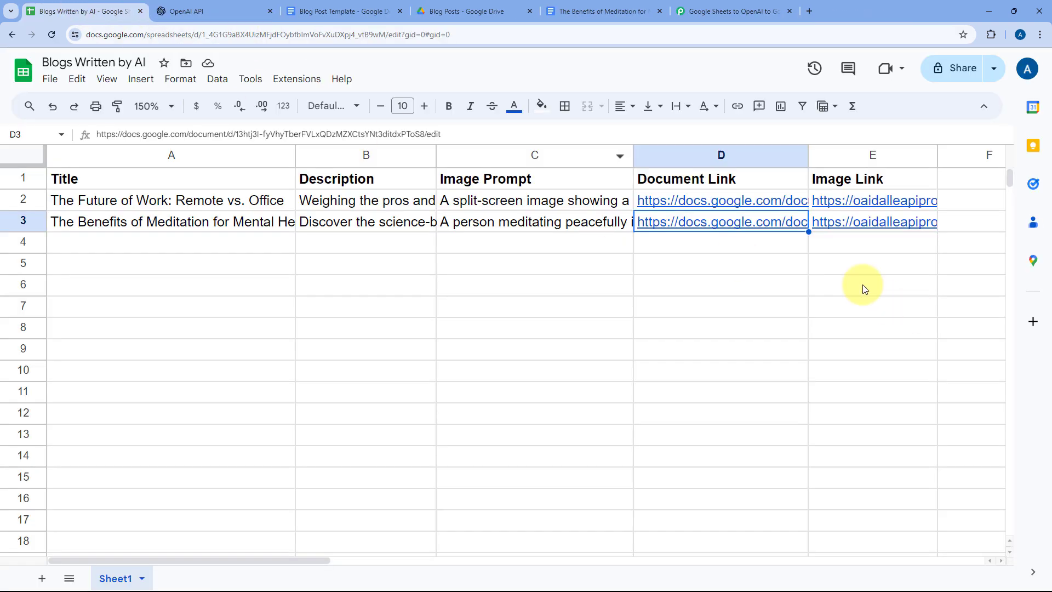
left_click(840, 227)
left_click(803, 248)
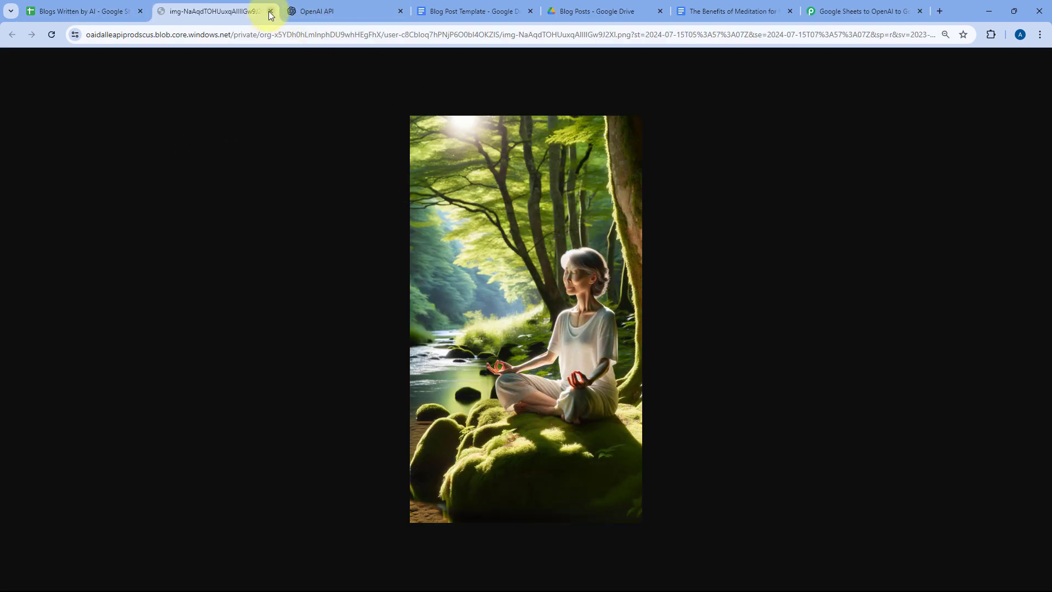
left_click(270, 12)
- Return to the Pabbly Connect workflow and collapse the Google Sheets Update Row action
left_click(701, 17)
scroll(651, 283, "up", 8)
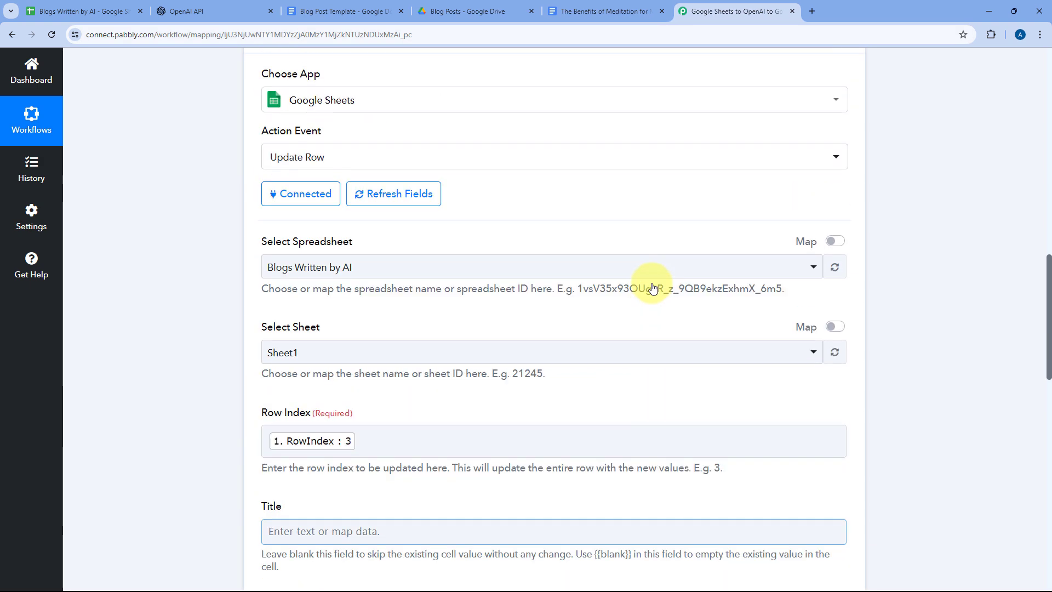
scroll(630, 219, "up", 2)
left_click(695, 131)
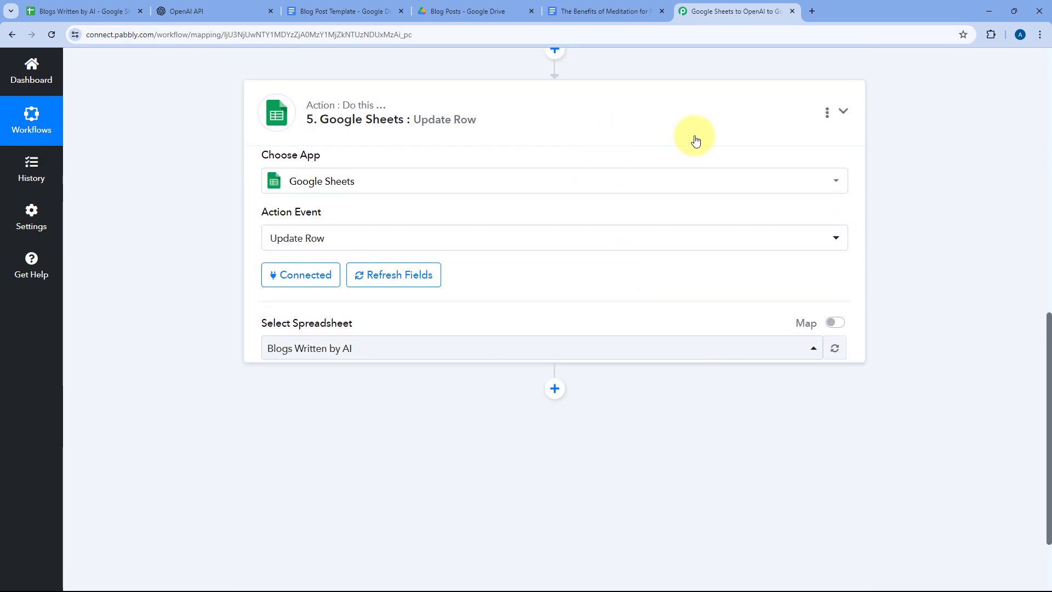
scroll(695, 165, "up", 10)
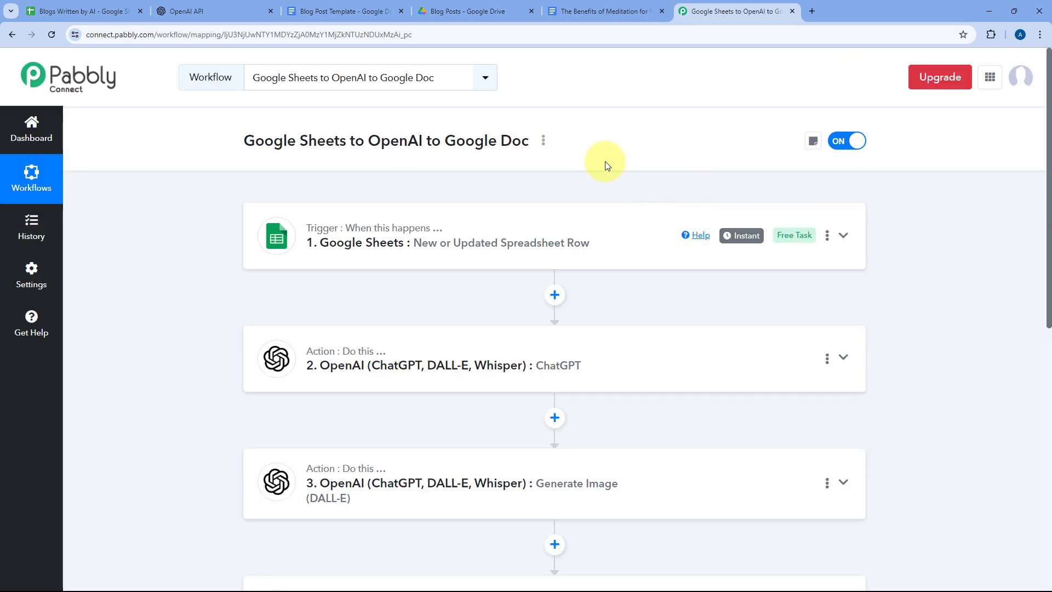
- Review the spreadsheet's row 3 document link, the generated meditation document and the workflow's sequence of actions
left_click(104, 11)
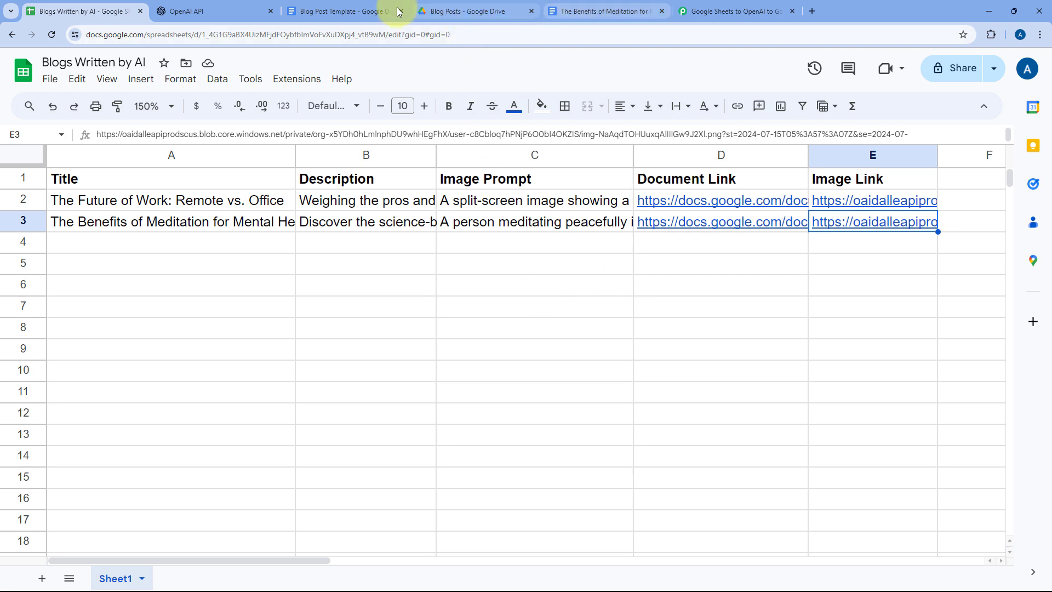
left_click(619, 11)
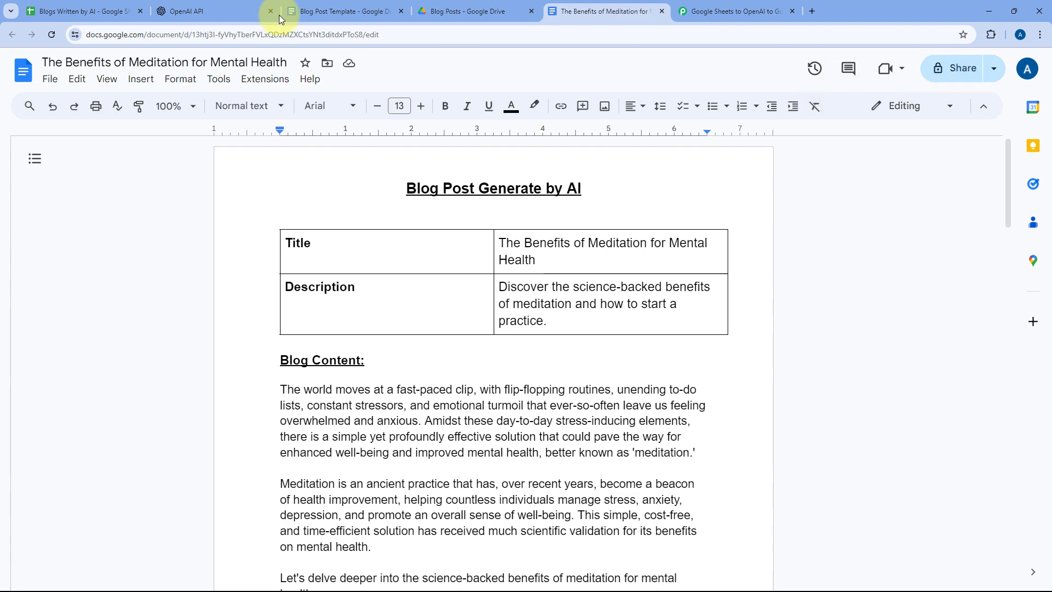
left_click(132, 11)
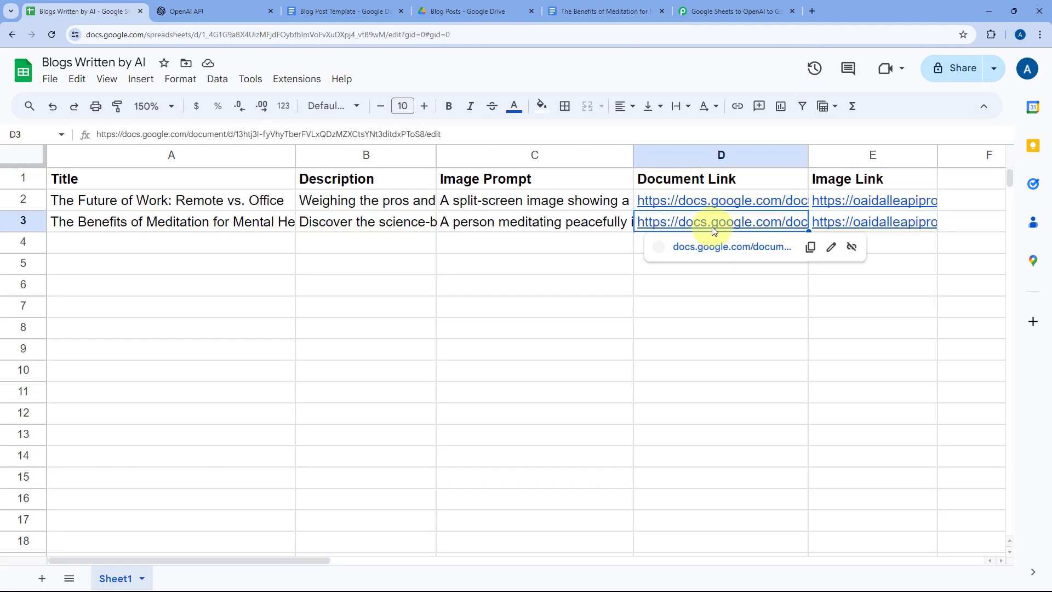
left_click(616, 11)
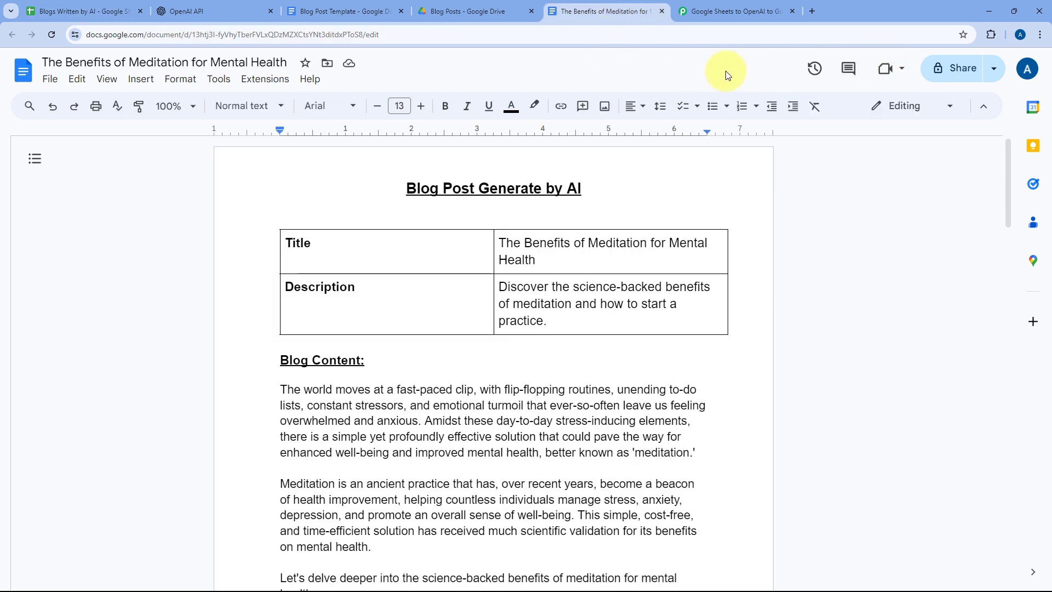
left_click(723, 11)
scroll(590, 259, "down", 5)
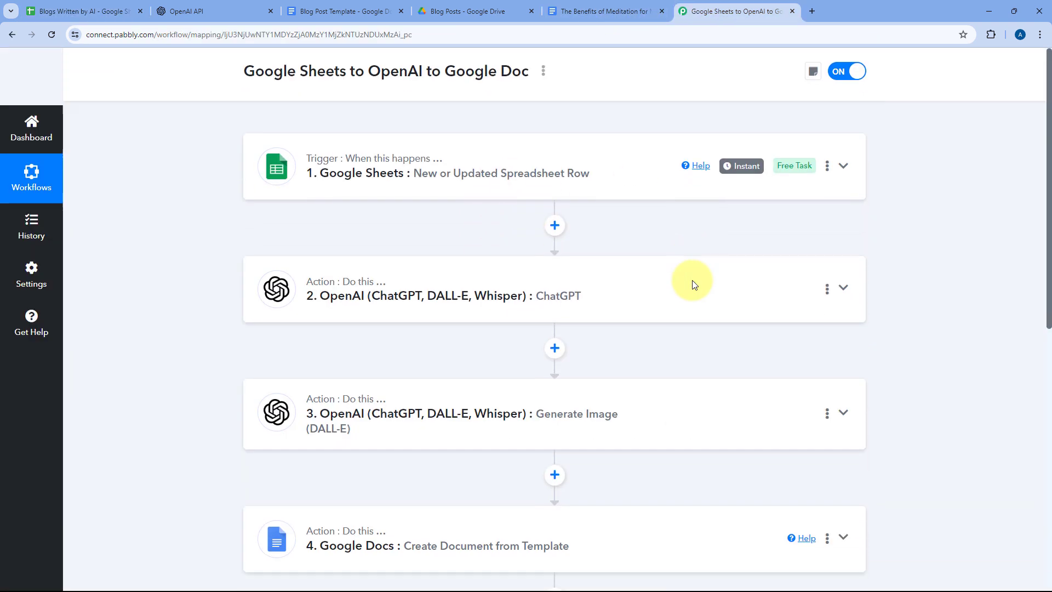
left_click(621, 6)
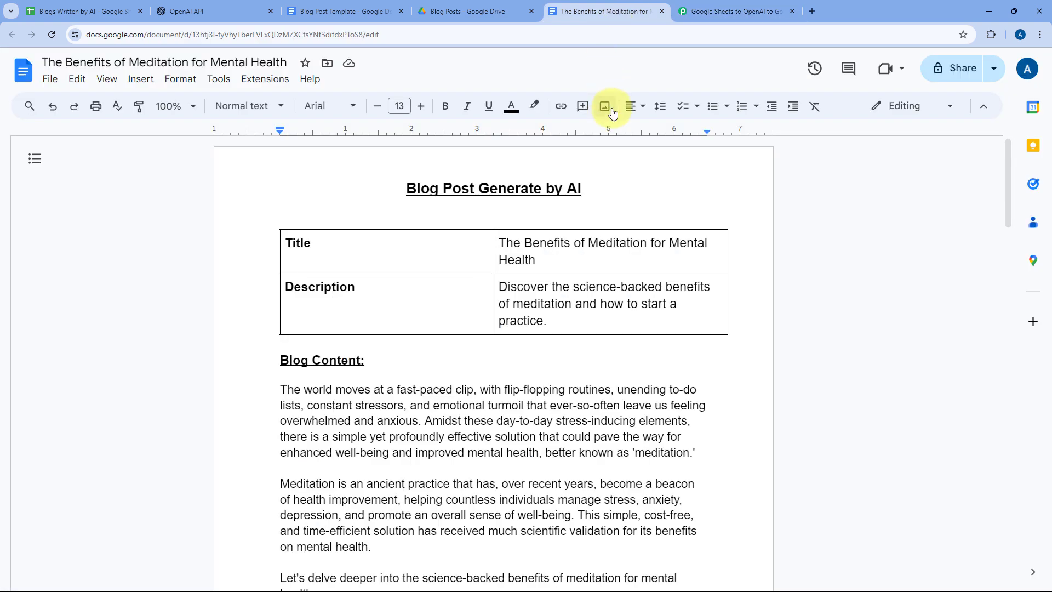
left_click(83, 11)
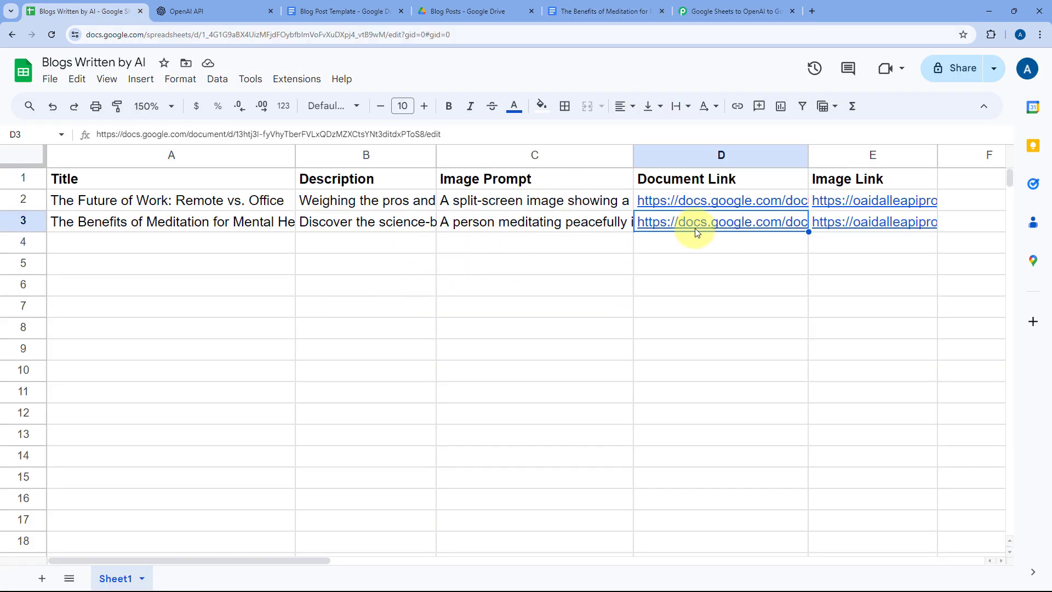
left_click(583, 242)
- Add a Google Drive action with the Share a File With Anyone event between the Google Docs and Update Row actions in the workflow
left_click(704, 13)
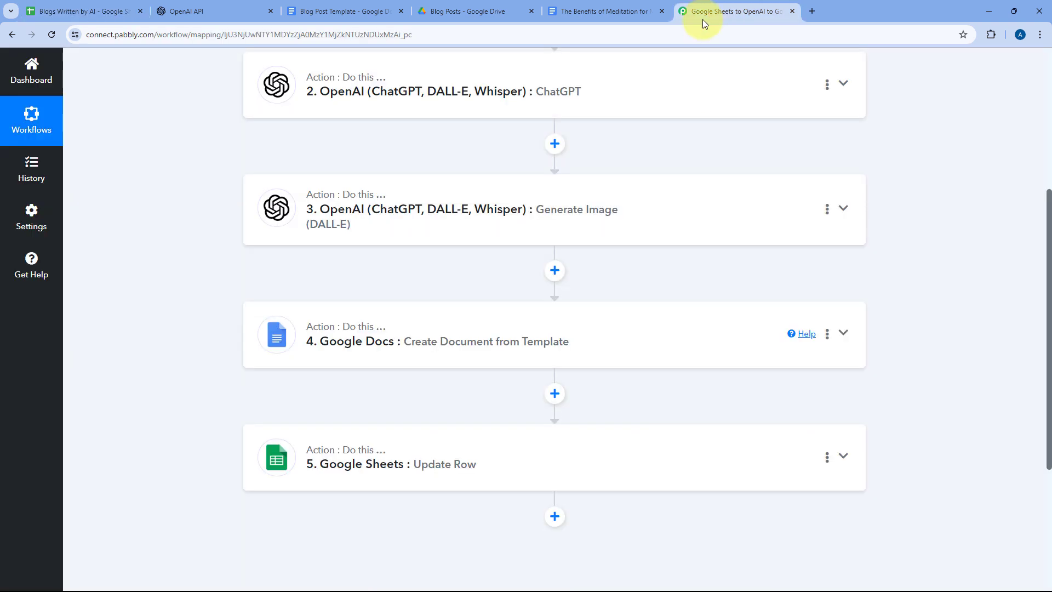
scroll(596, 207, "down", 3)
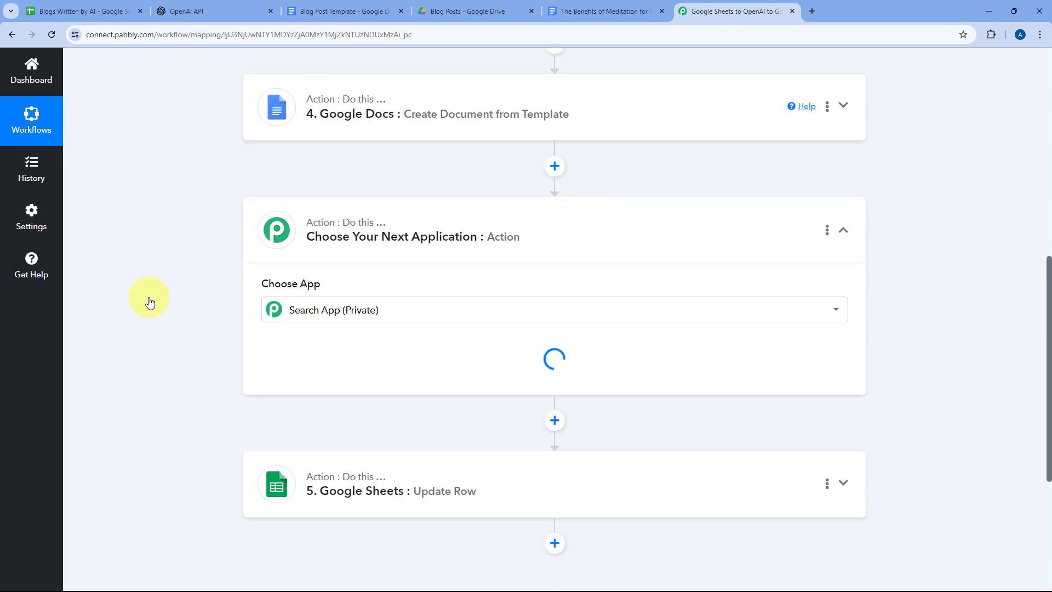
type("Google D")
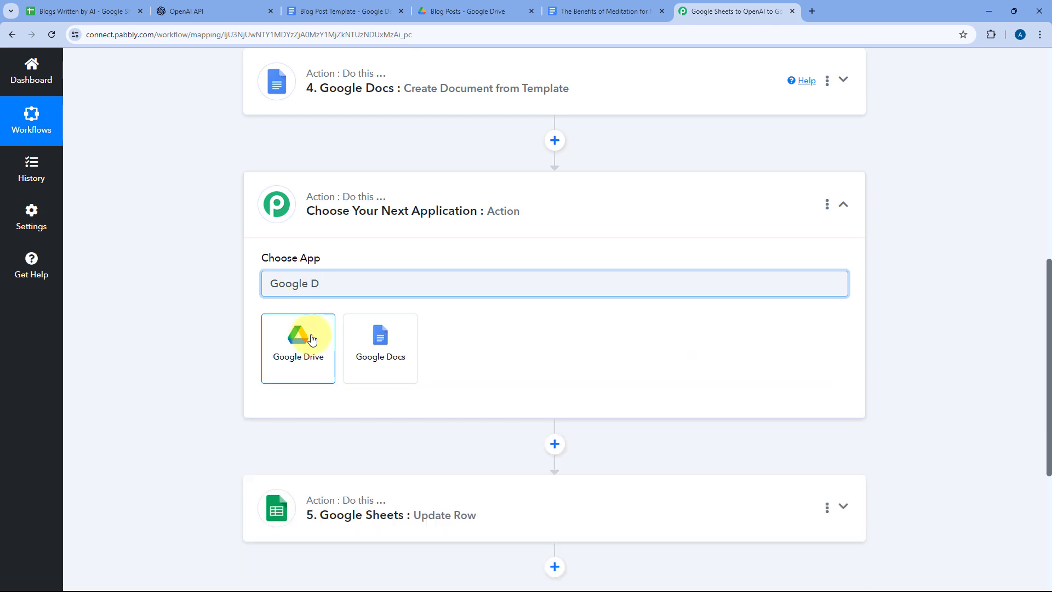
left_click(311, 338)
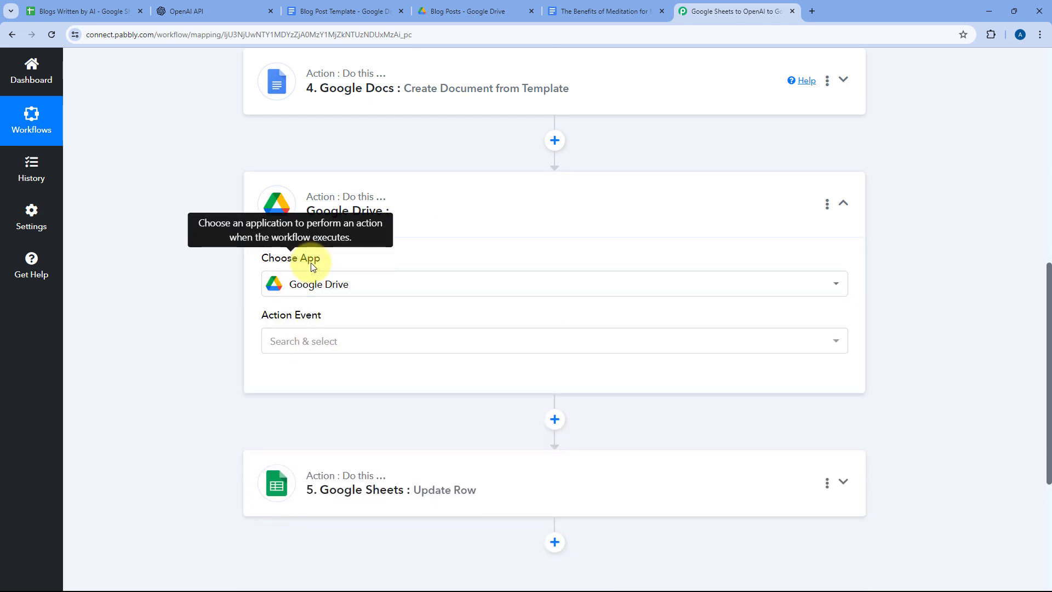
left_click(308, 343)
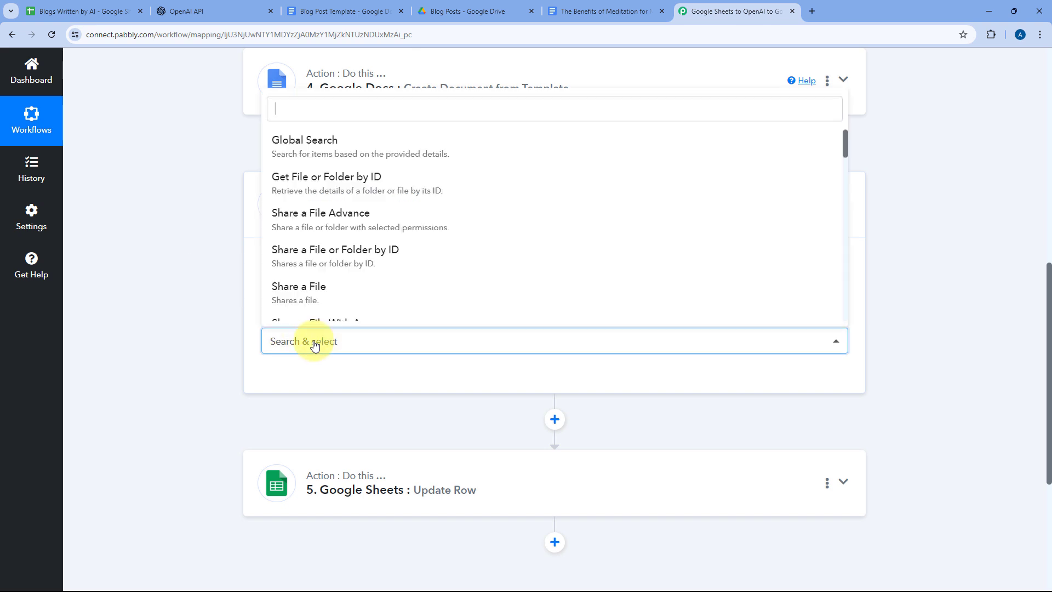
scroll(195, 347, "down", 4)
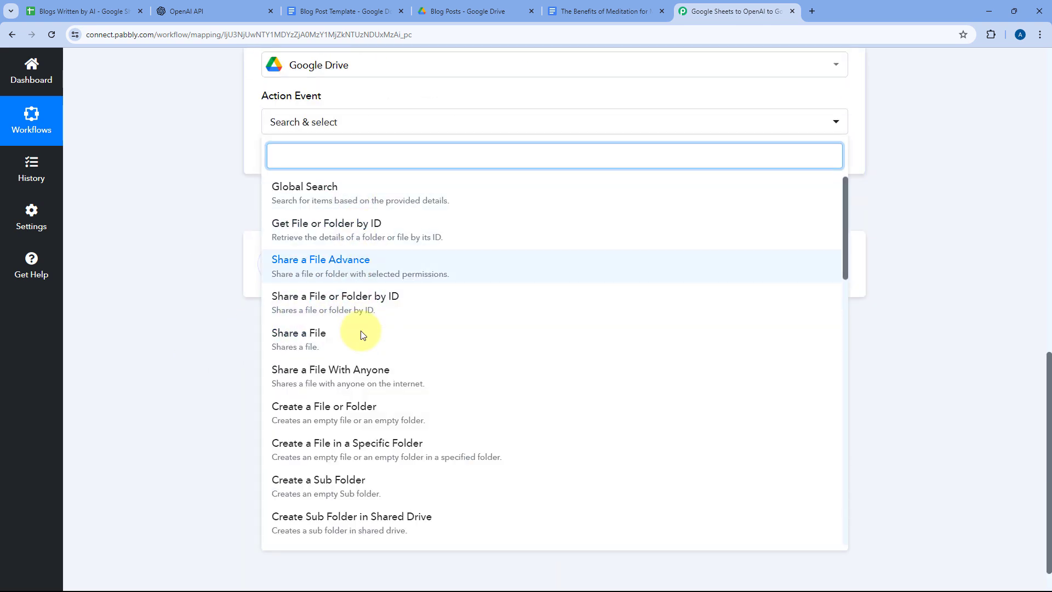
left_click(352, 378)
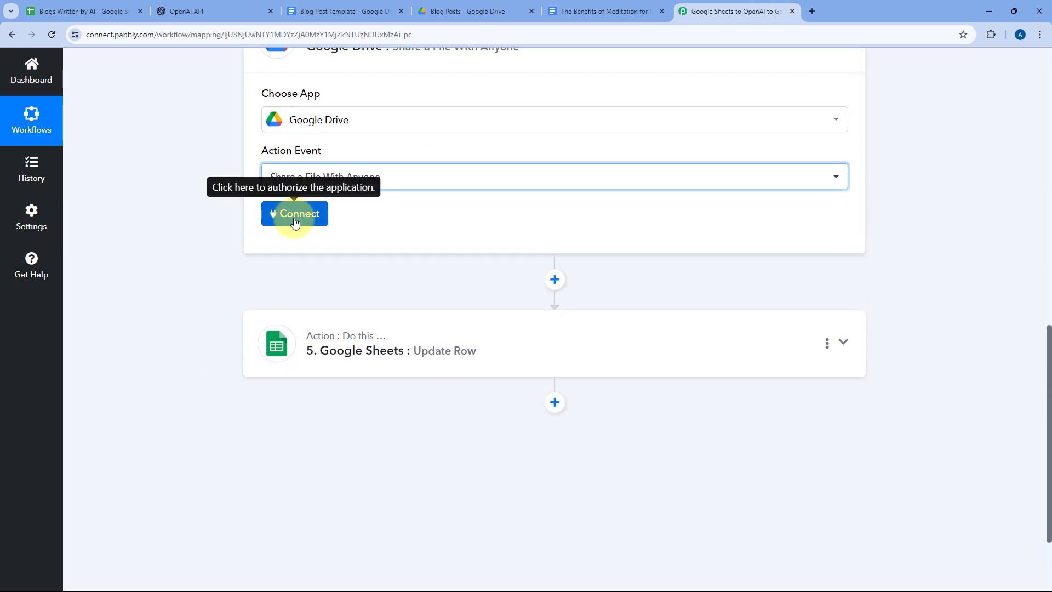
- Authorize a new Google Drive connection for the action with the Google account and grant Pabbly Connect Drive access
left_click(296, 216)
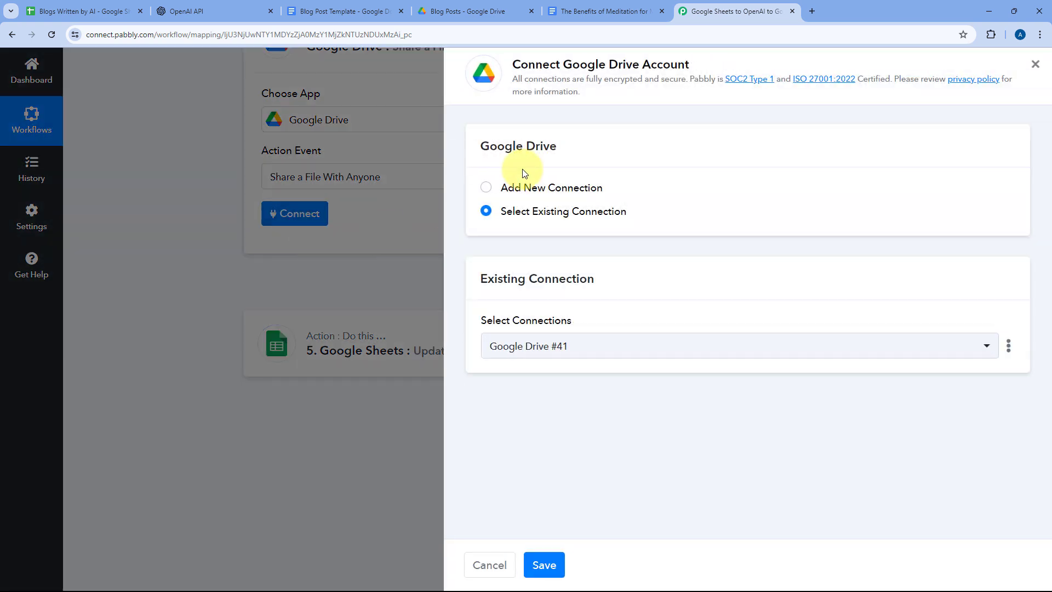
left_click(486, 188)
left_click(567, 386)
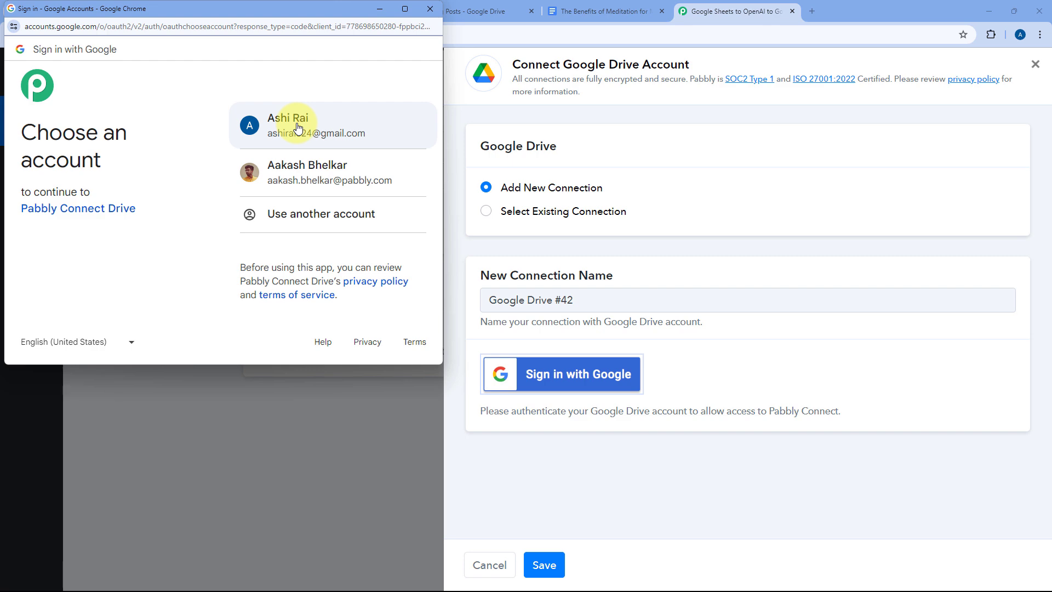
left_click(298, 127)
scroll(268, 224, "down", 2)
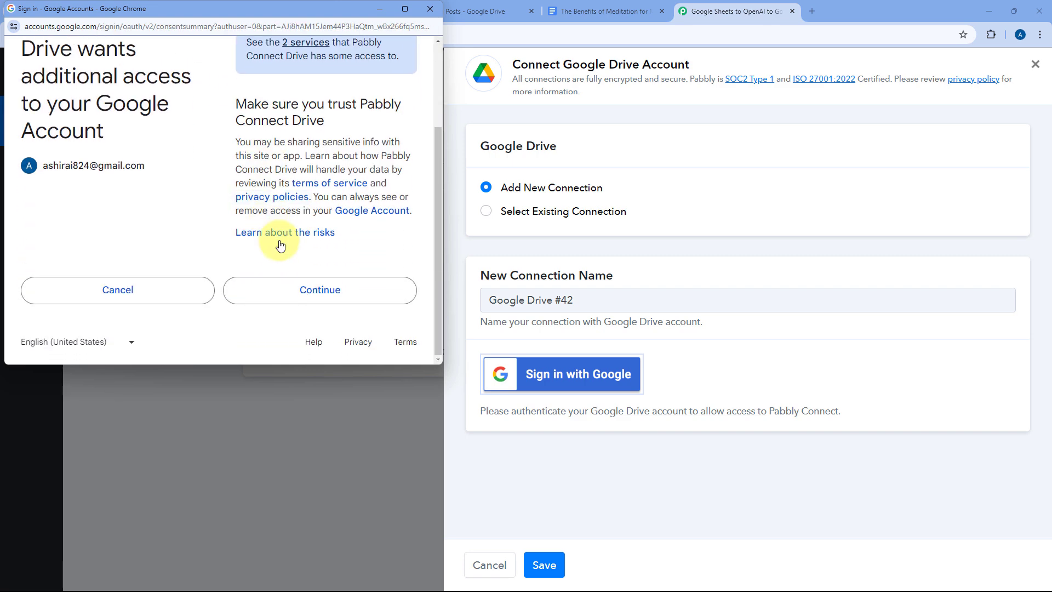
left_click(308, 301)
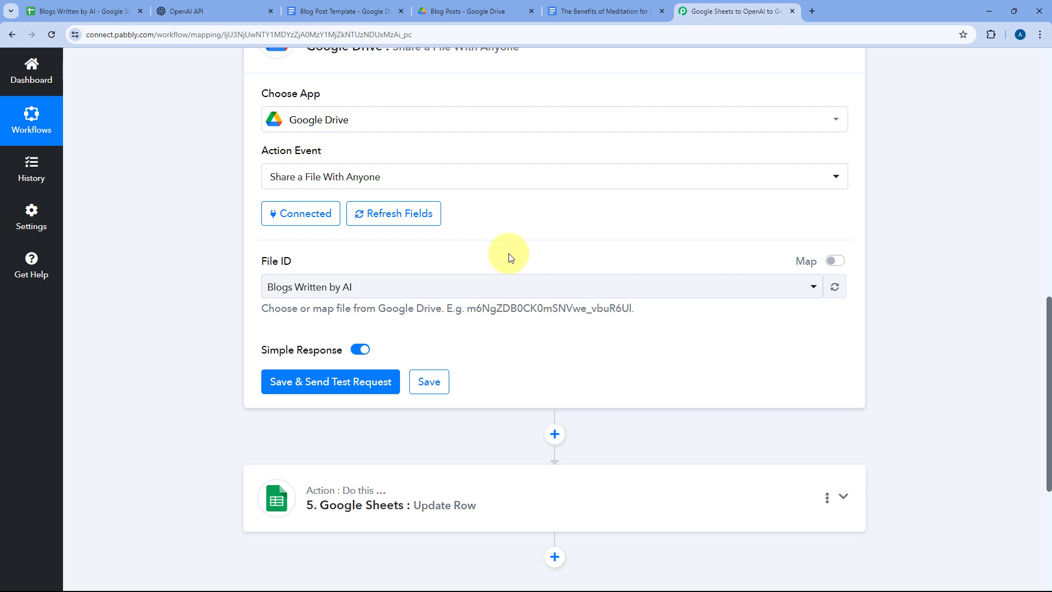
- Switch the File ID to mapping and replace its value with the DocumentId from the Google Docs Create Document from Template step
left_click(831, 262)
left_click_drag(570, 289, 275, 291)
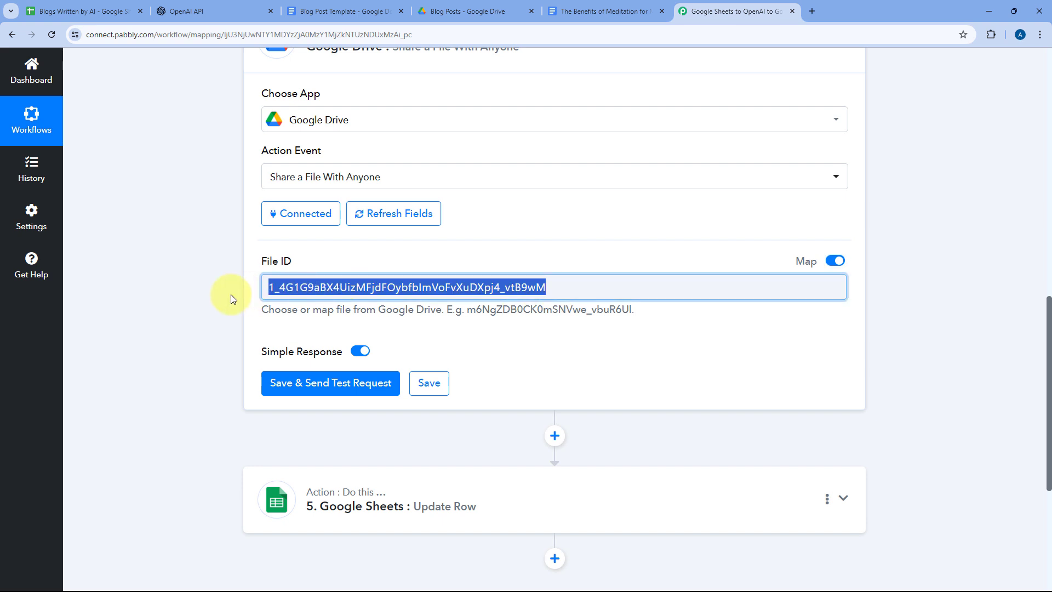
key("BackSpace")
left_click(352, 287)
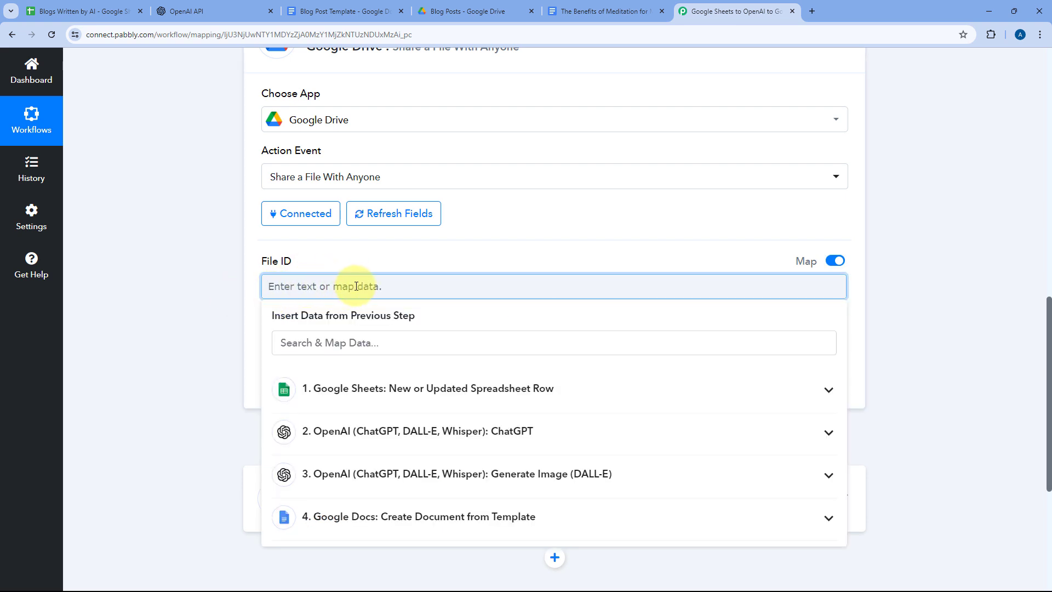
scroll(310, 276, "down", 1)
left_click(391, 465)
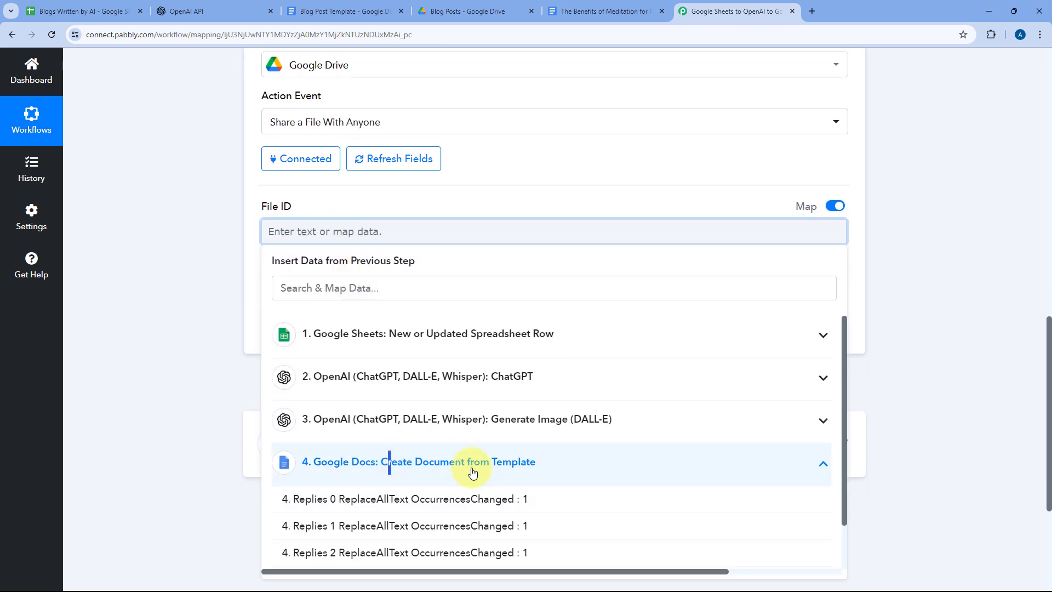
scroll(455, 462, "down", 3)
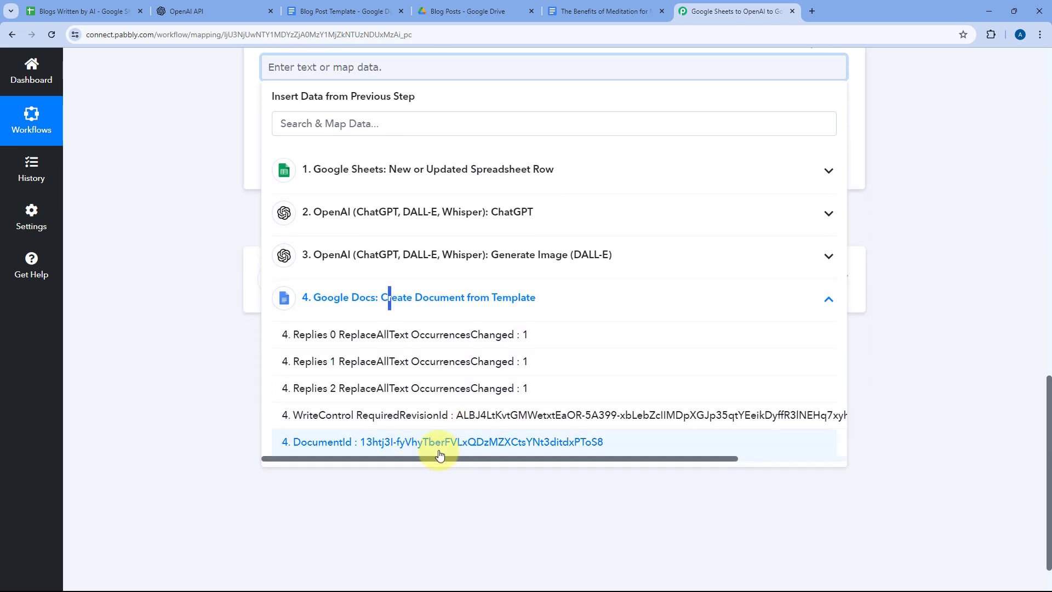
left_click(441, 442)
left_click(226, 152)
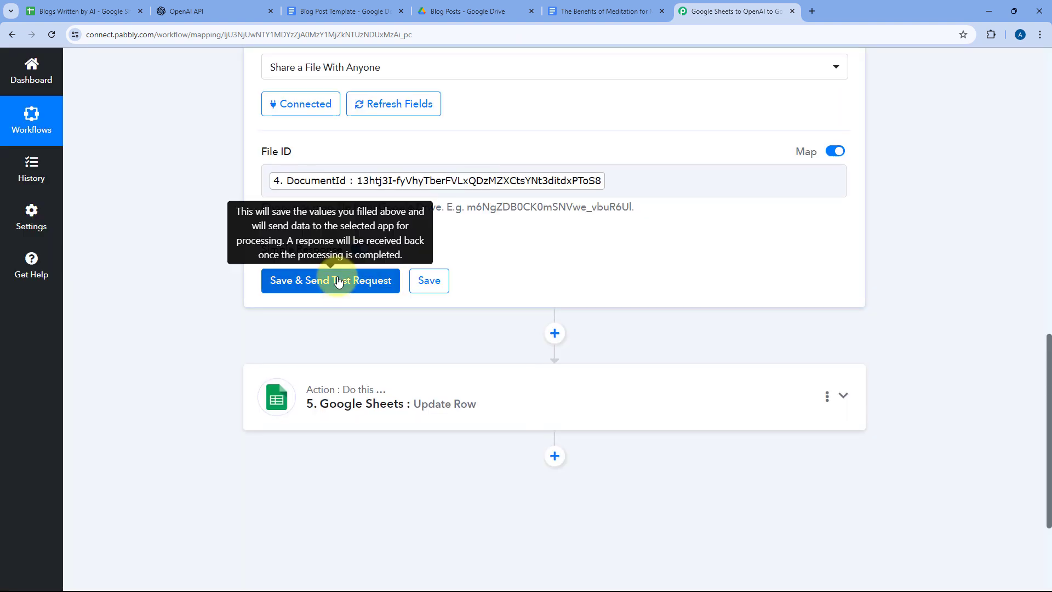
- Save the Share a File With Anyone action, send a test request and view the response received
left_click(341, 279)
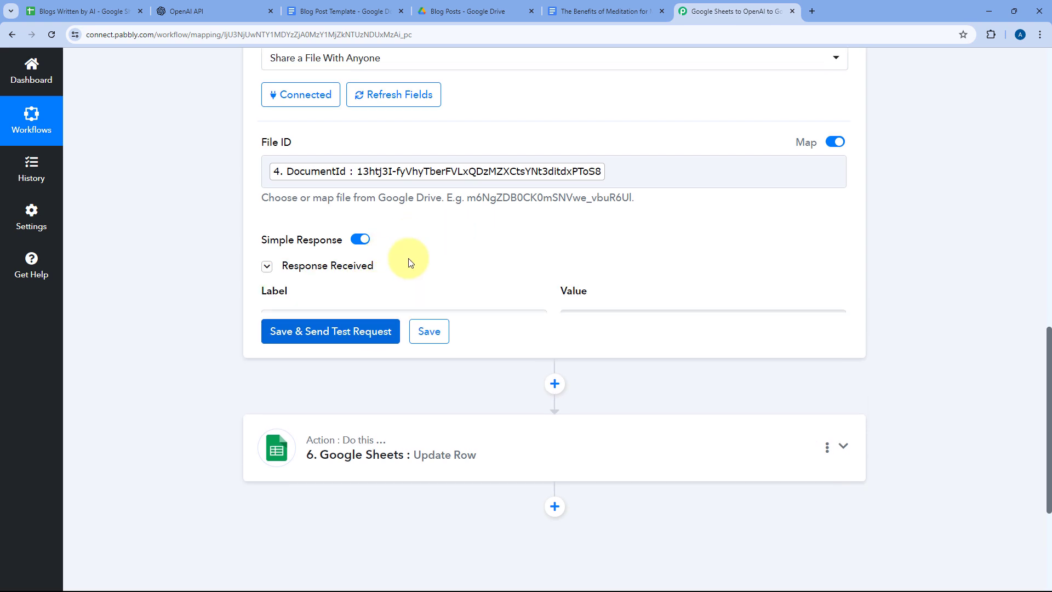
scroll(545, 237, "down", 2)
scroll(545, 237, "down", 1)
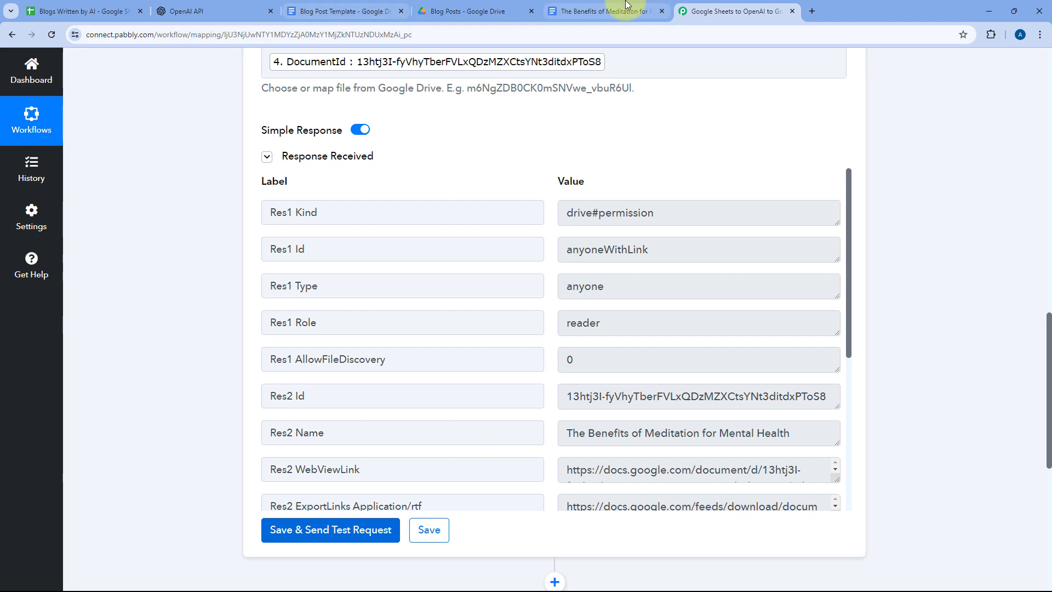
- Check the meditation document's sharing access and review the link fields in the Google Drive action's response
left_click(594, 11)
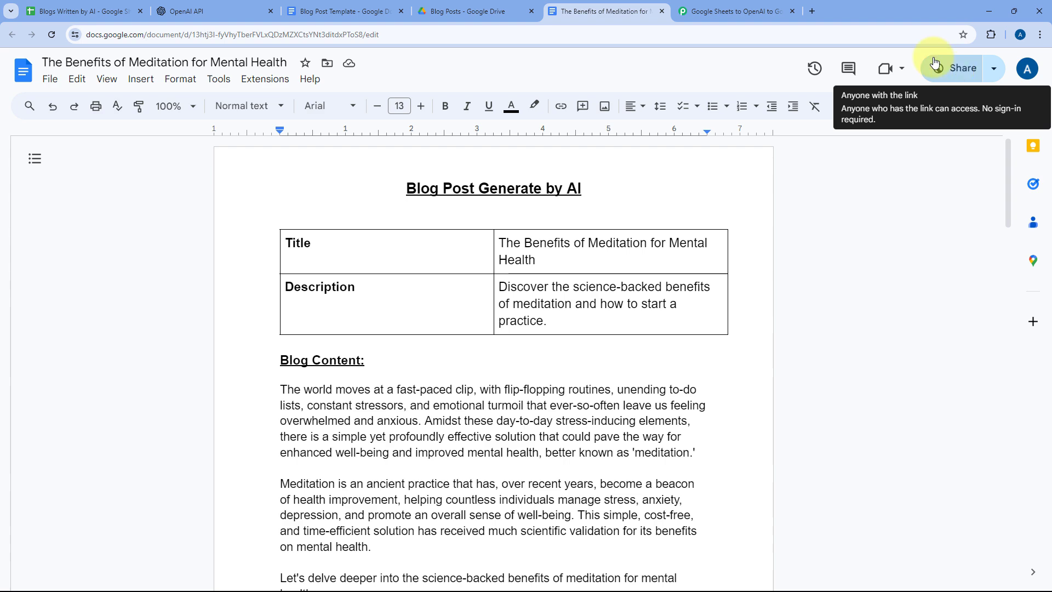
left_click(728, 11)
scroll(575, 321, "down", 3)
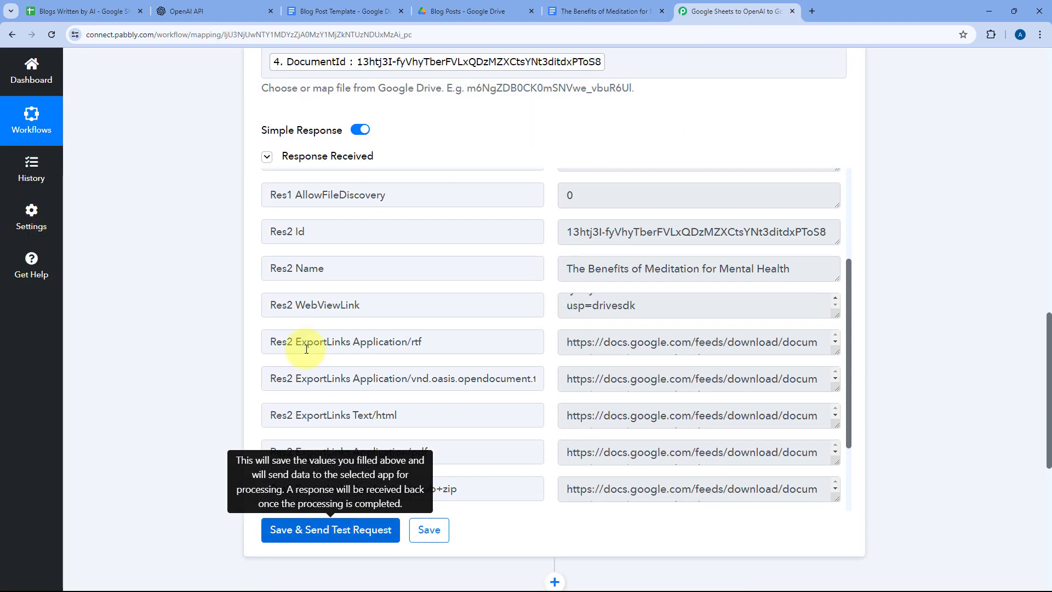
scroll(559, 323, "down", 2)
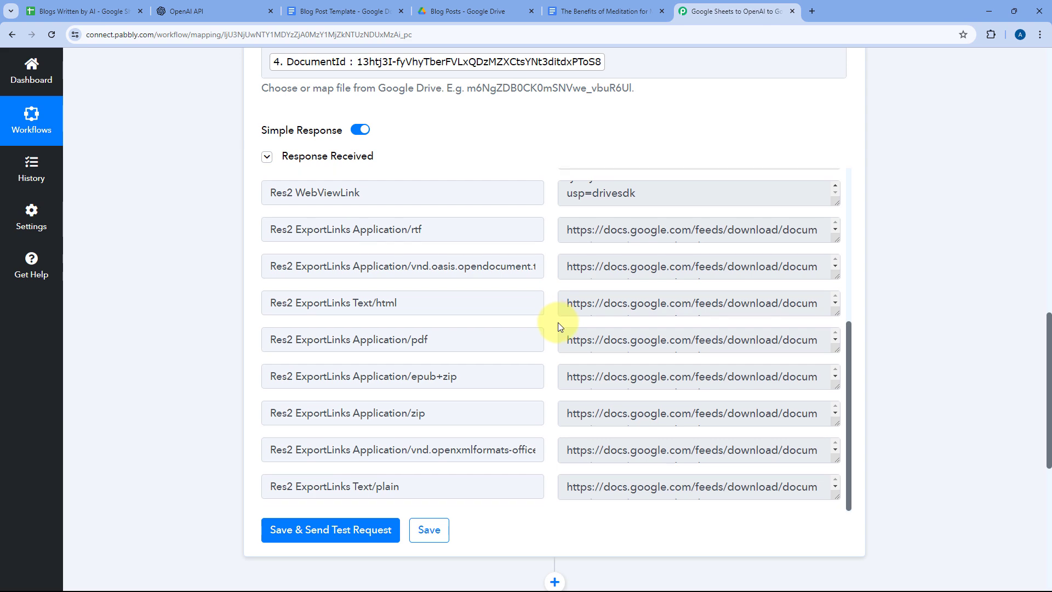
scroll(553, 329, "down", 2)
scroll(550, 379, "up", 2)
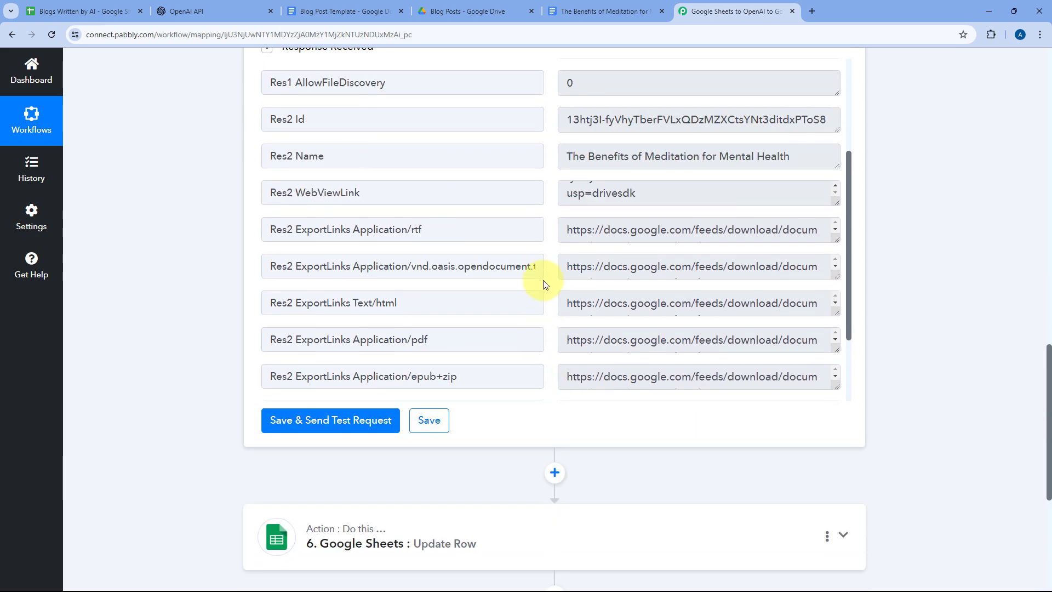
scroll(534, 241, "up", 2)
scroll(613, 302, "up", 2)
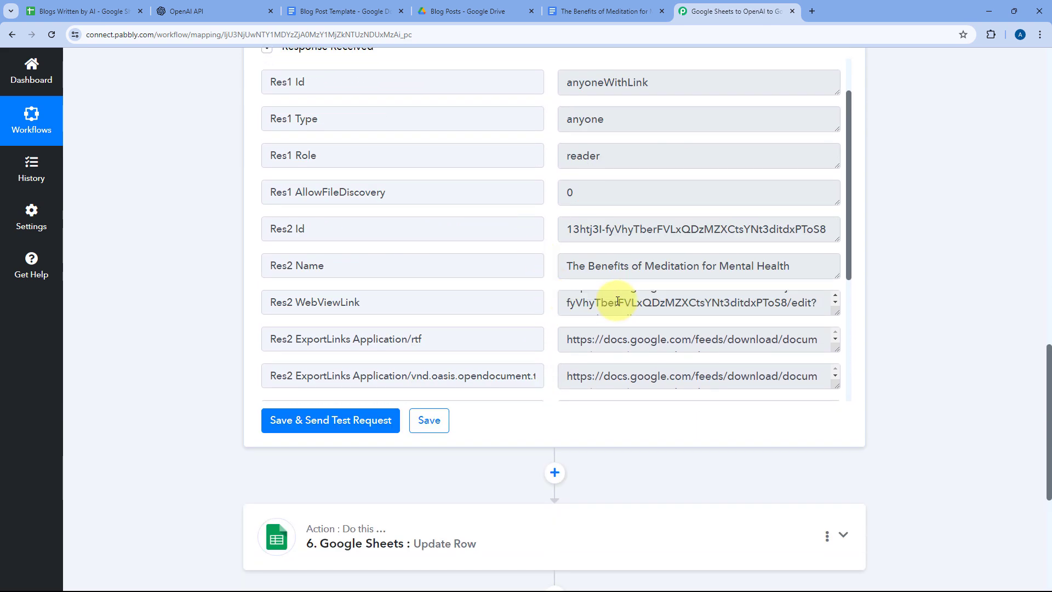
- Copy the Res2 WebViewLink value from the response and open it in a new browser tab
double_click(684, 301)
key("ctrl+a")
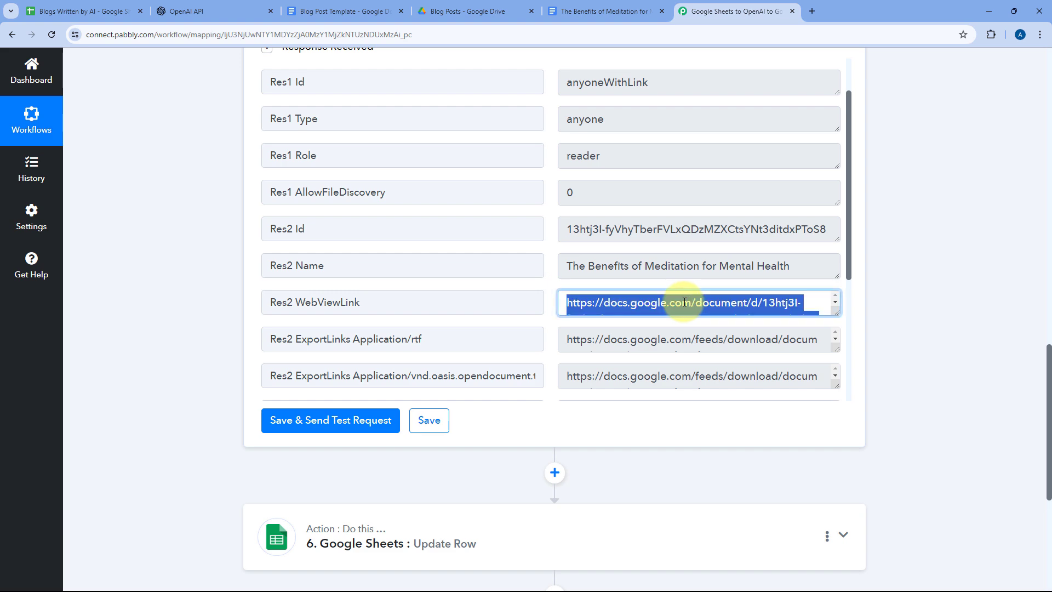
key("ctrl+c")
key("ctrl+t")
key("ctrl+v")
key("Return")
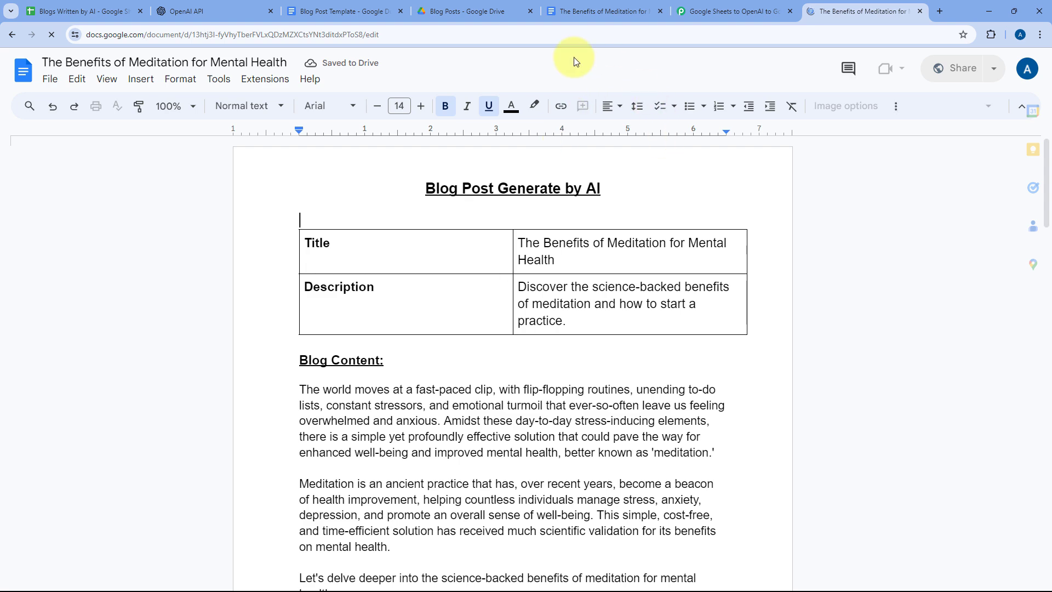
- Copy the Res2 ExportLinks Application/pdf value from the workflow response and load it in a new tab to download the PDF
left_click(673, 6)
scroll(530, 245, "down", 4)
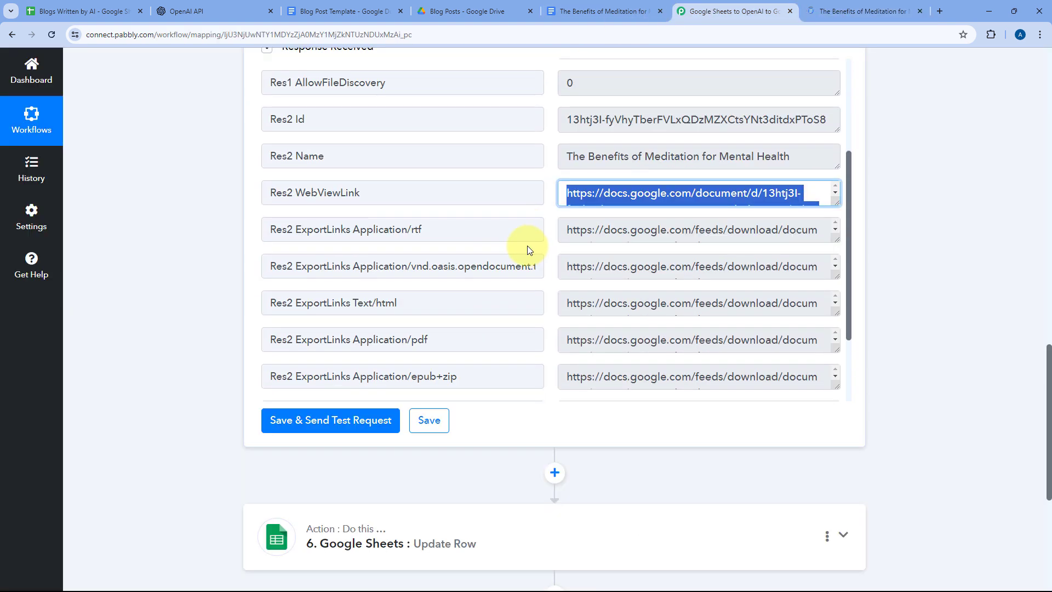
left_click(605, 230)
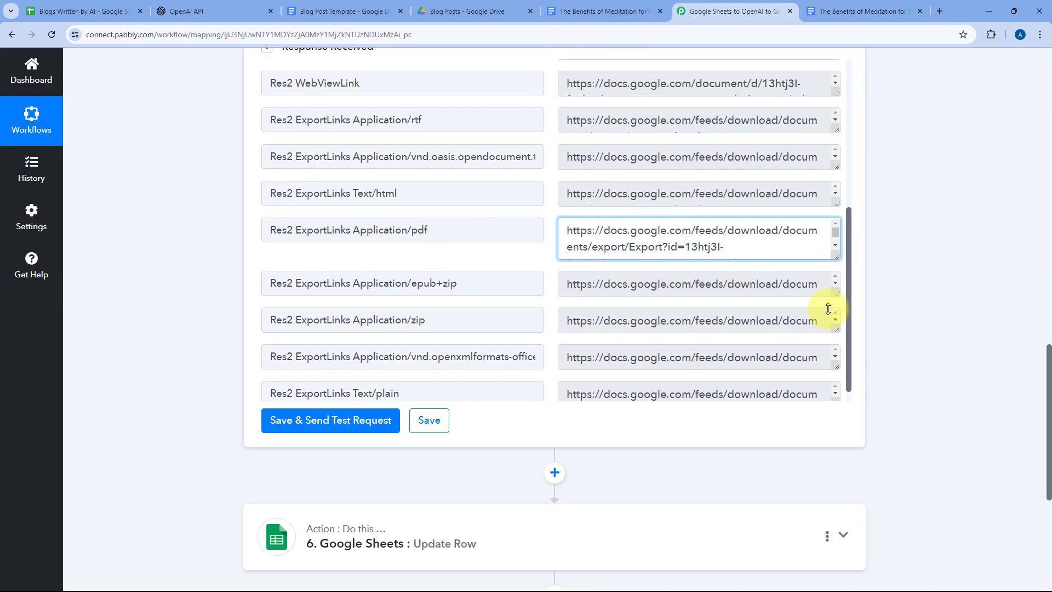
left_click_drag(659, 291, 566, 223)
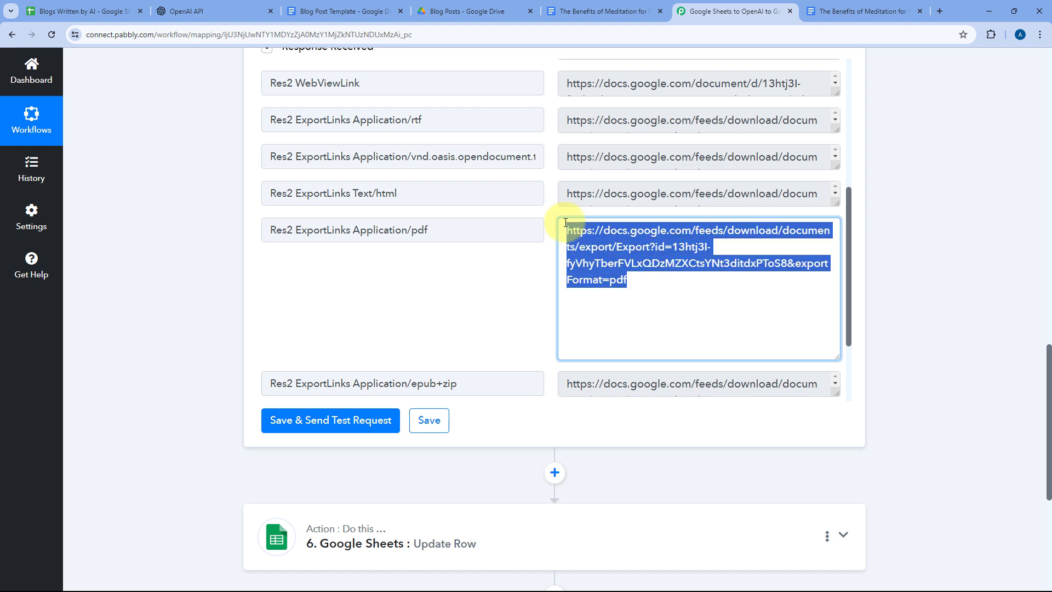
key("ctrl+c")
key("ctrl+t")
key("ctrl+v")
key("Return")
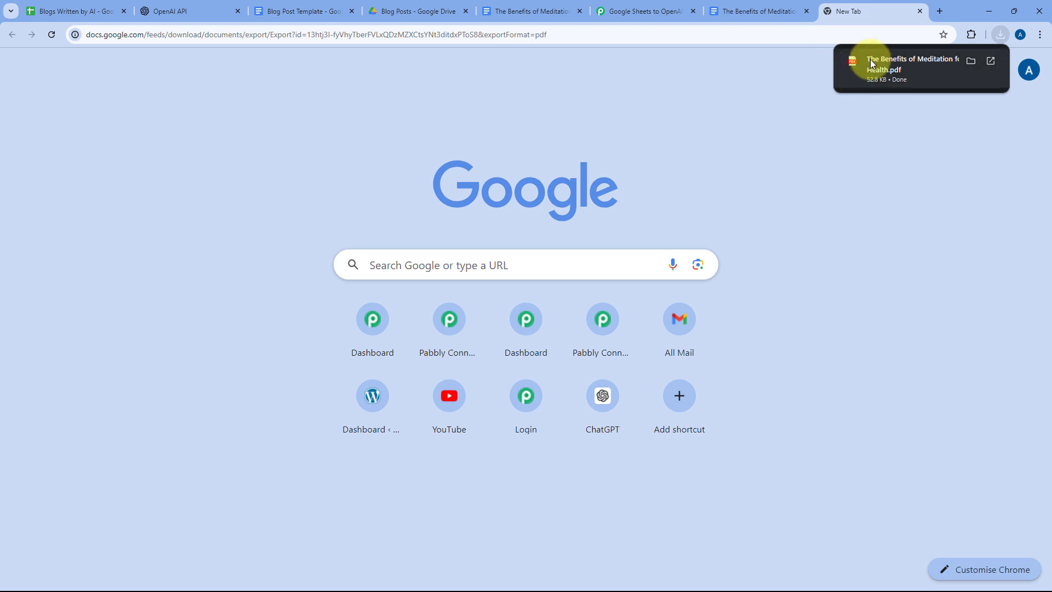
- Open the downloaded meditation PDF, look through its pages, and close it along with the empty tab
left_click(896, 68)
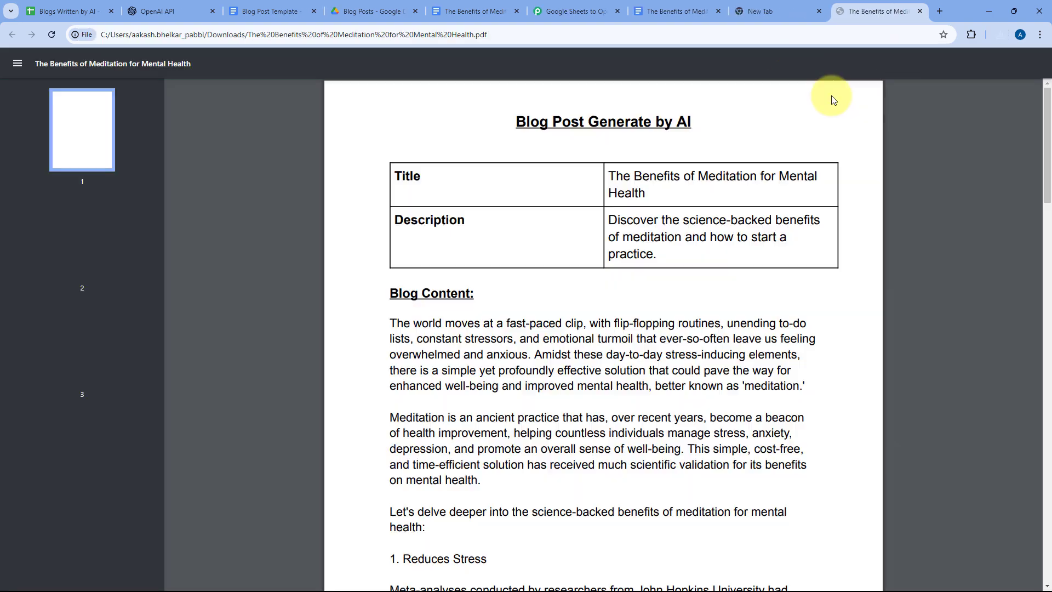
scroll(798, 214, "down", 12)
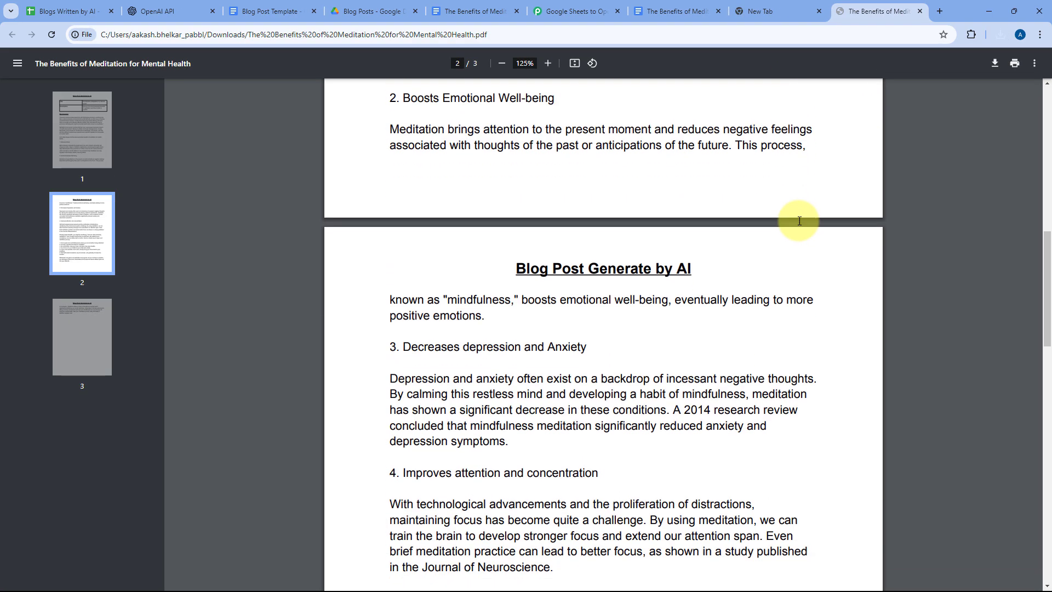
scroll(799, 221, "up", 5)
left_click(919, 10)
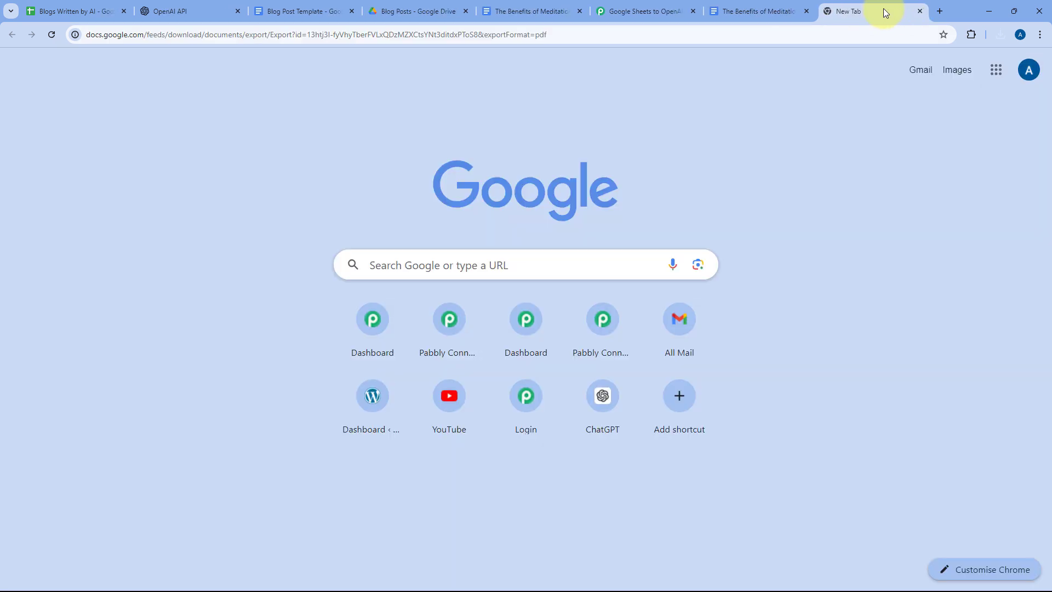
left_click(918, 12)
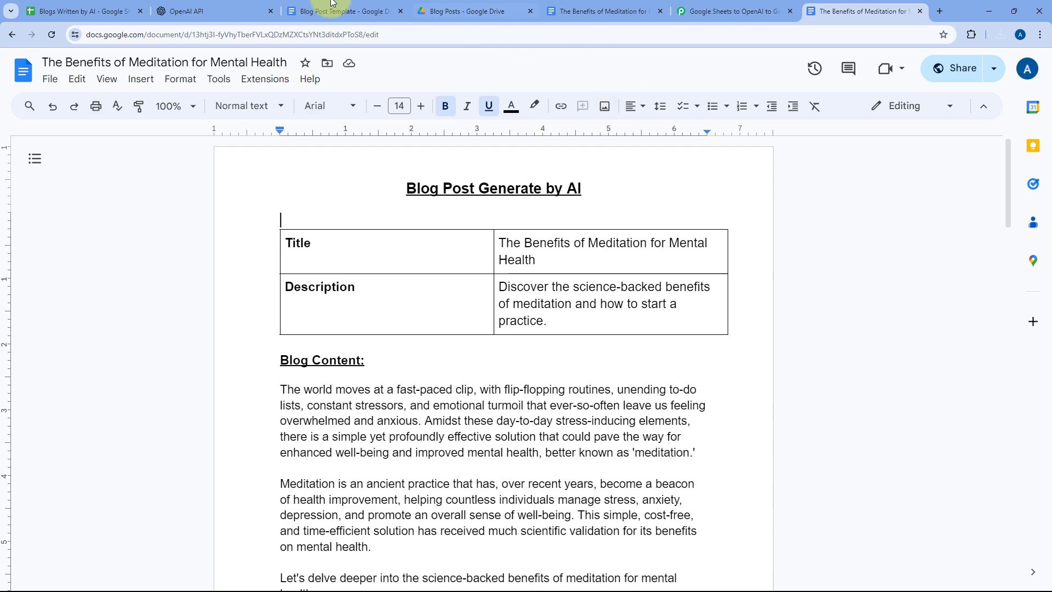
- Review the Document Link column in the Blogs Written by AI spreadsheet and return to the Google Drive response in the workflow
left_click(92, 9)
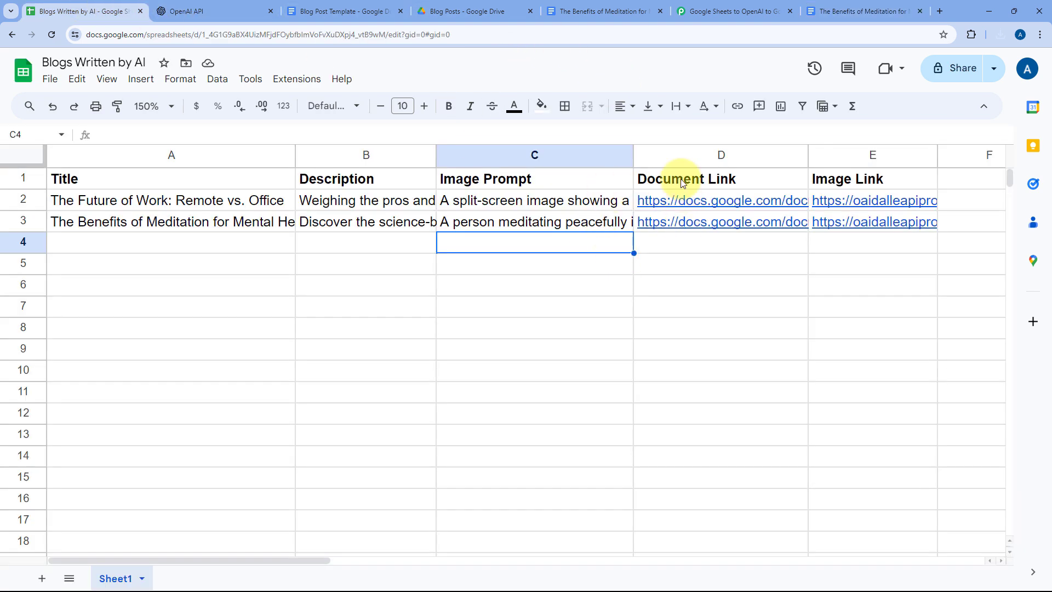
left_click(723, 10)
left_click(443, 294)
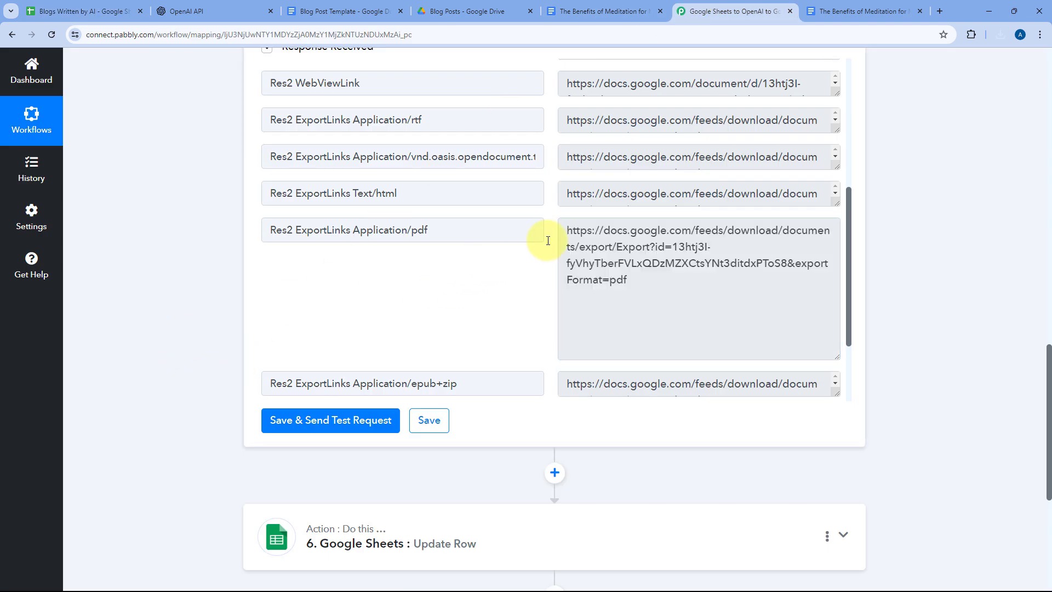
- Open the Google Sheets Update Row action of the workflow and clear the existing Document Link mapping
scroll(543, 260, "up", 8)
scroll(535, 177, "up", 4)
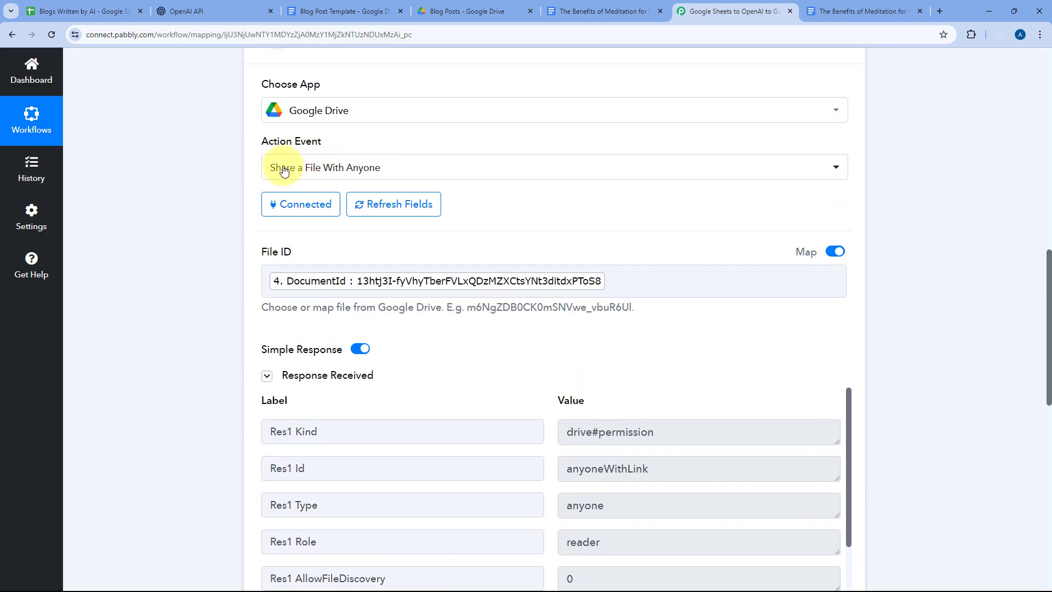
scroll(524, 235, "down", 4)
scroll(518, 250, "down", 3)
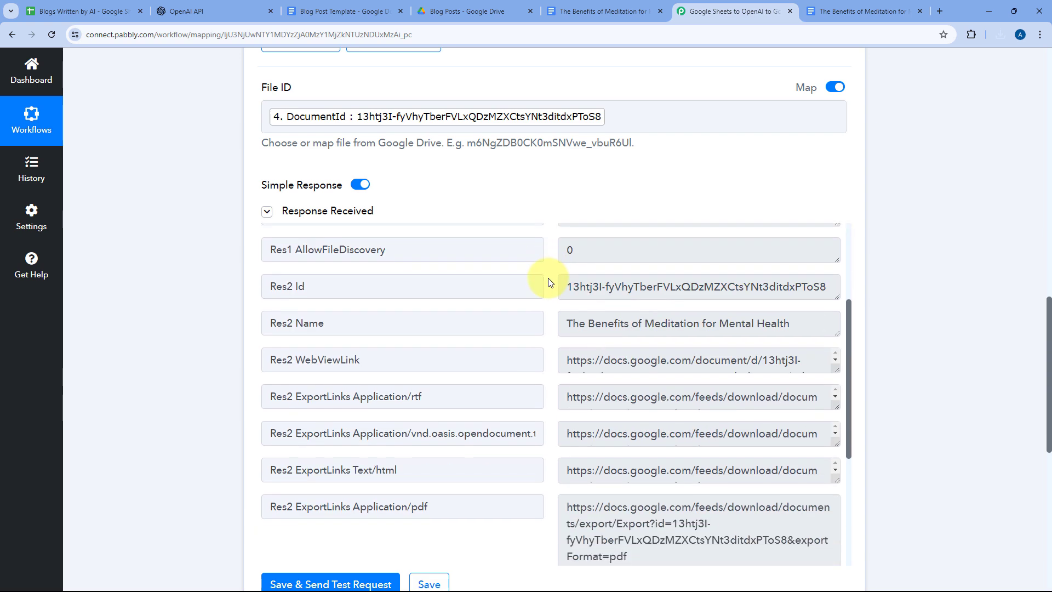
scroll(544, 192, "down", 4)
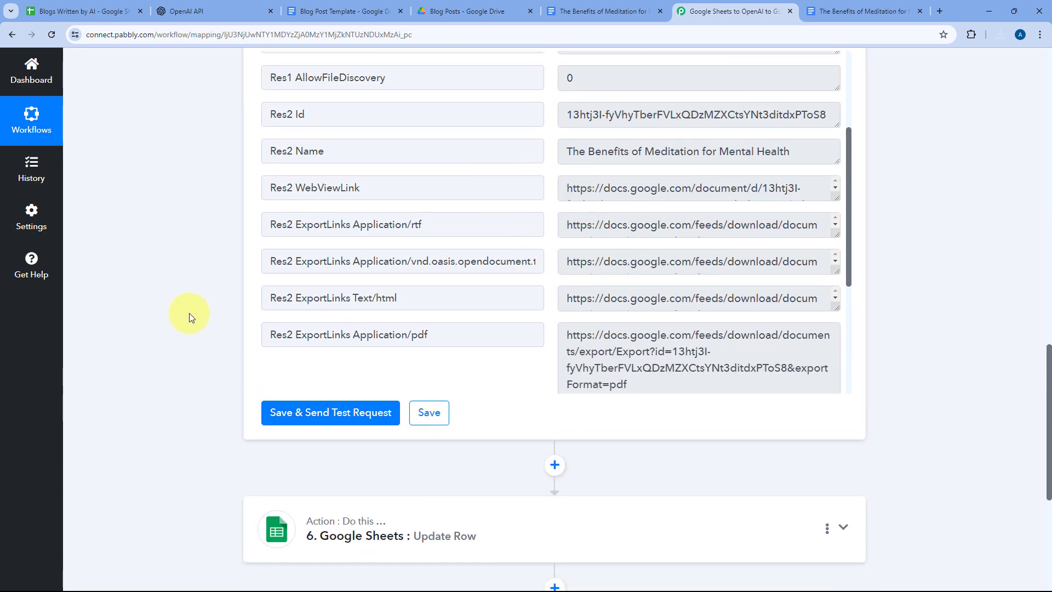
scroll(503, 303, "down", 4)
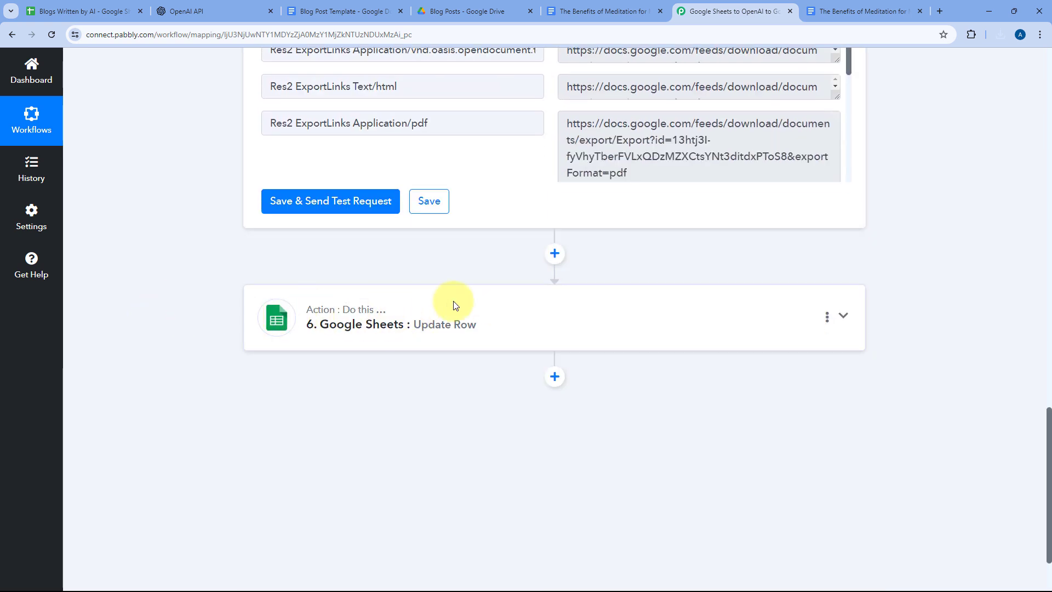
left_click(473, 307)
scroll(263, 307, "down", 10)
scroll(329, 274, "down", 6)
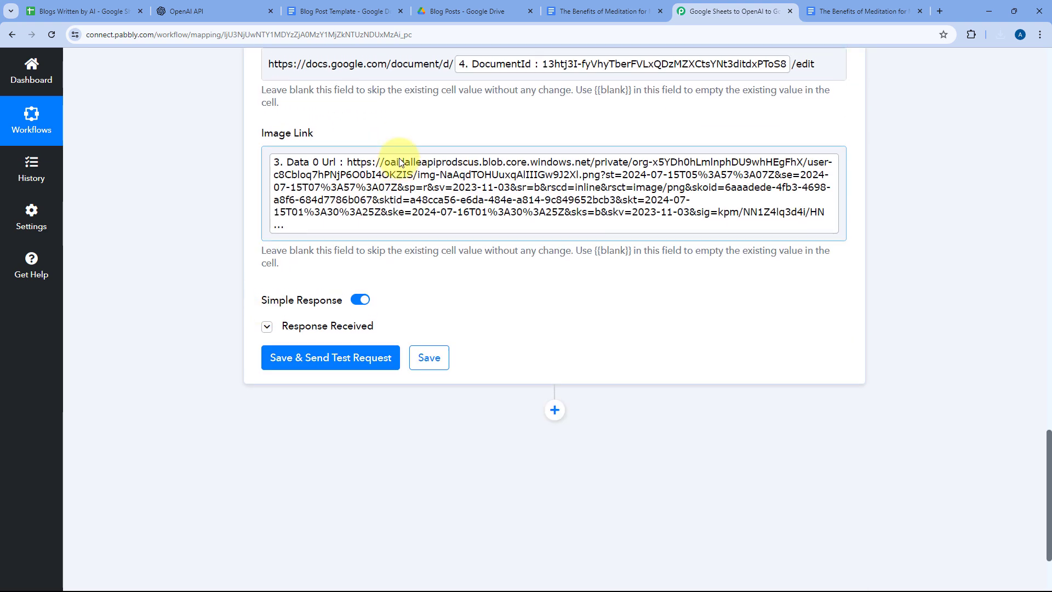
scroll(383, 159, "up", 2)
left_click(316, 166)
left_click_drag(833, 164, 265, 169)
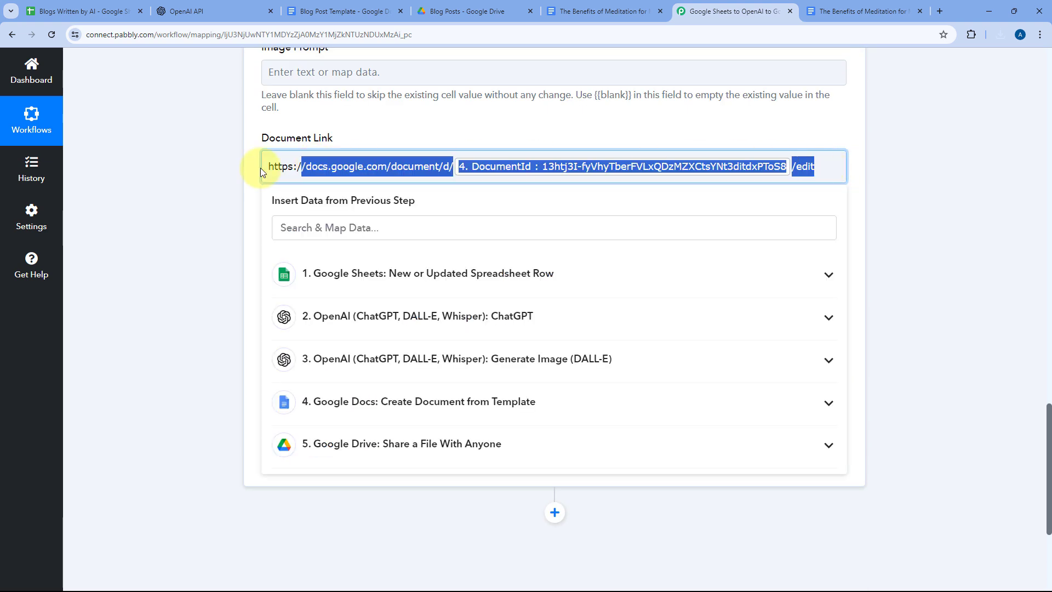
key("BackSpace")
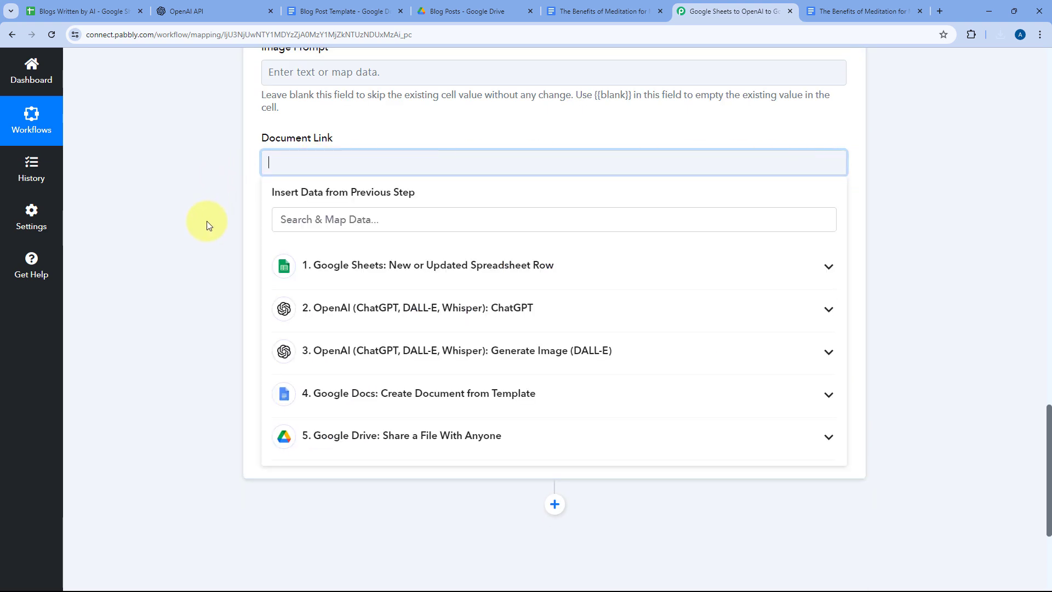
- Map the Document Link field to Res2 WebViewLink from the Google Drive Share a File With Anyone step
left_click(365, 436)
scroll(378, 446, "down", 2)
scroll(382, 449, "down", 2)
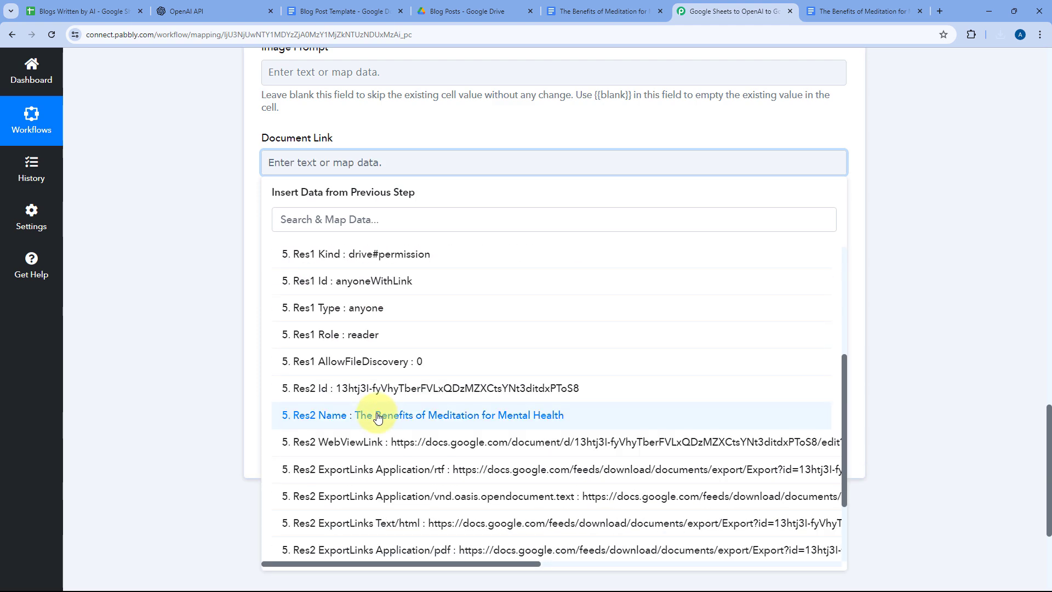
left_click(371, 442)
left_click(219, 222)
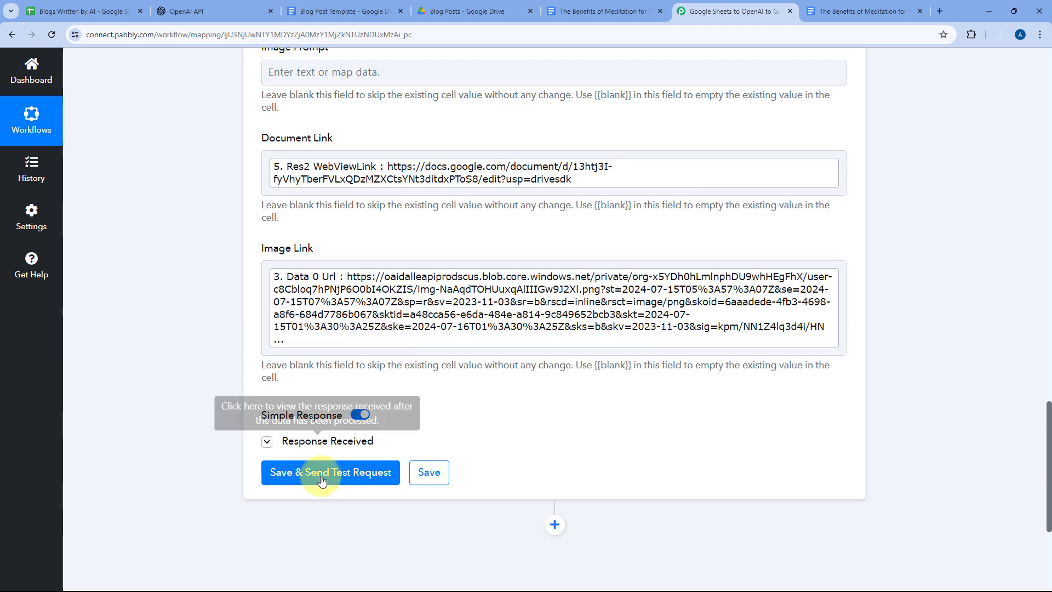
- Clear the Document Link and Image Link cells of the meditation row in the spreadsheet and send a test request from the Update Row action
left_click(114, 6)
left_click_drag(697, 246, 856, 225)
left_click(596, 242)
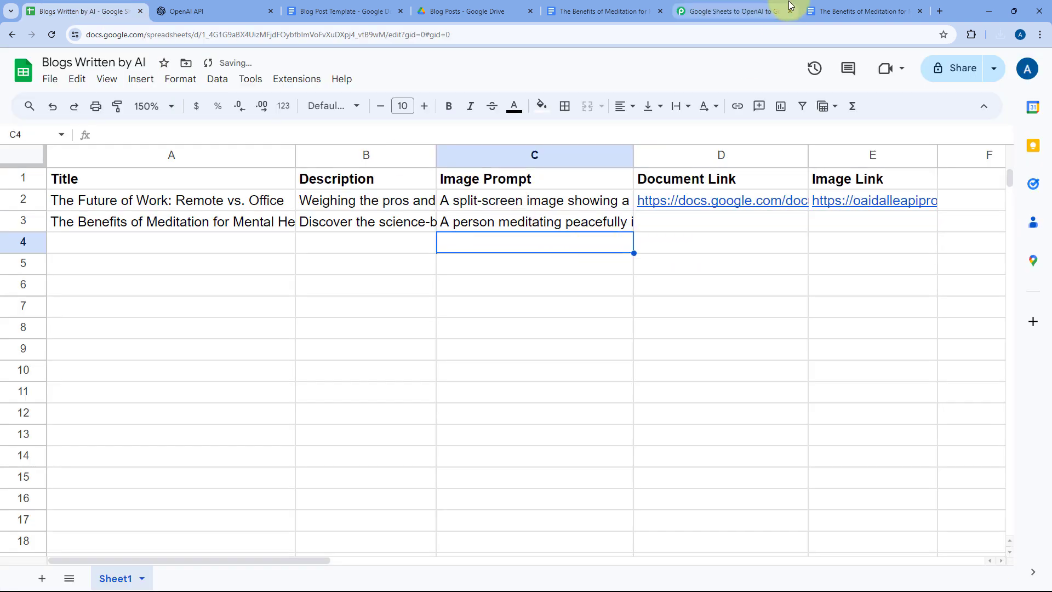
left_click(734, 10)
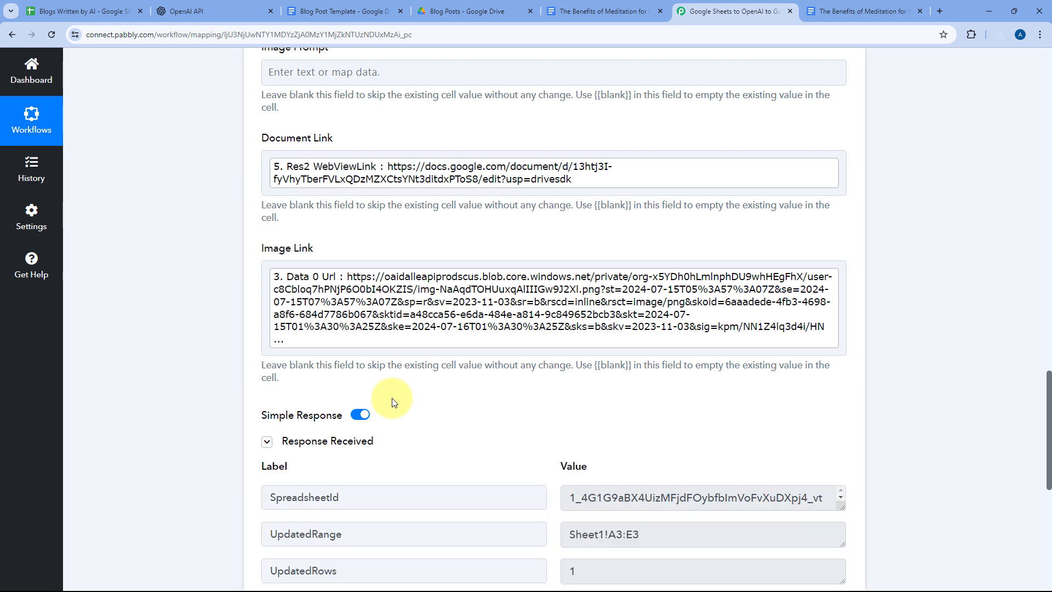
scroll(392, 400, "down", 4)
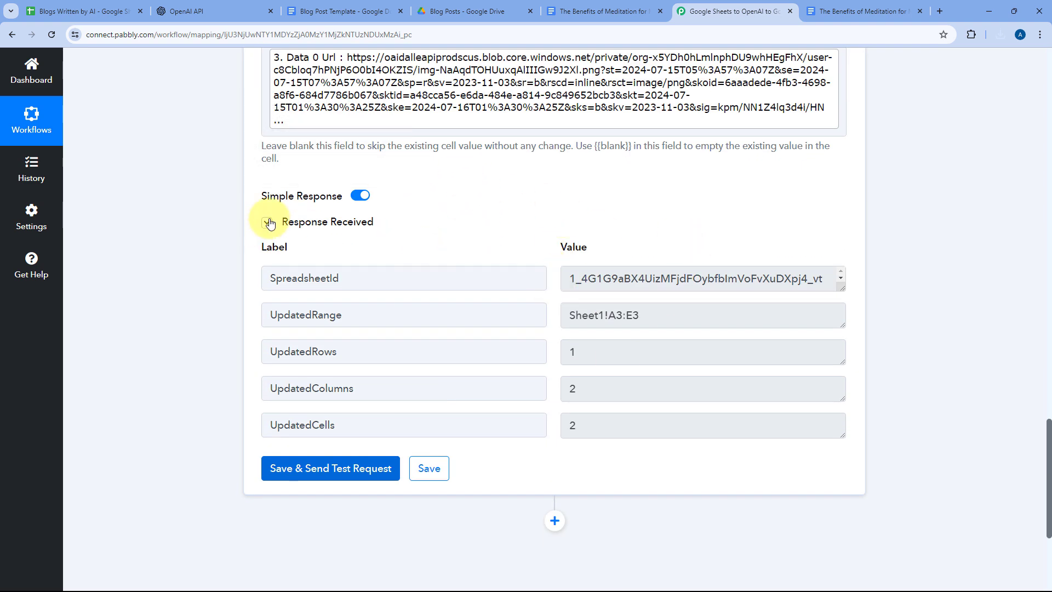
- Check the meditation row's Document Link by opening it from the spreadsheet, and close it along with the duplicate meditation document tab
left_click(83, 11)
left_click(756, 221)
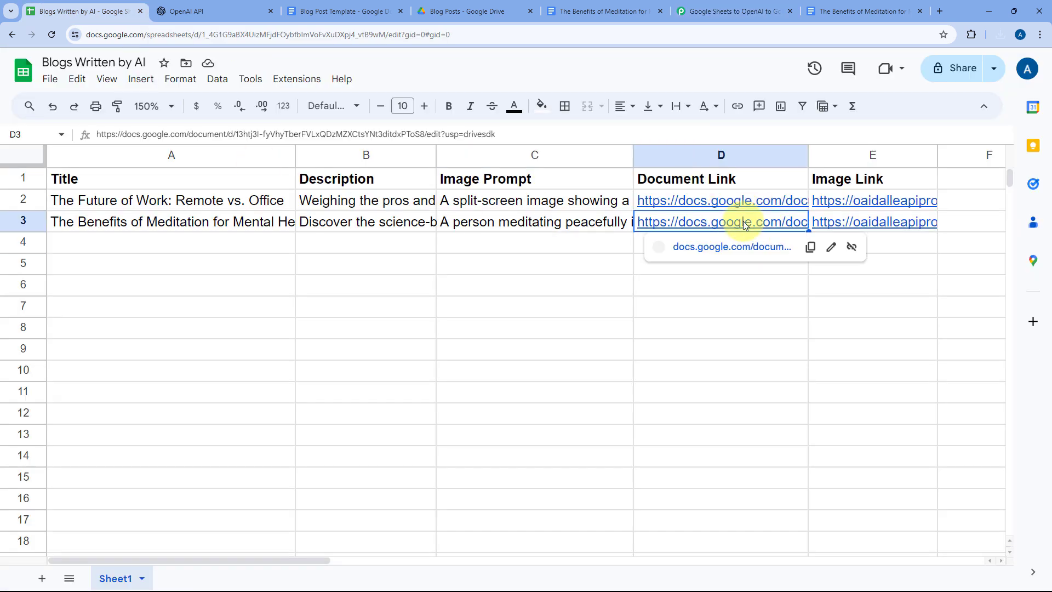
left_click(731, 246)
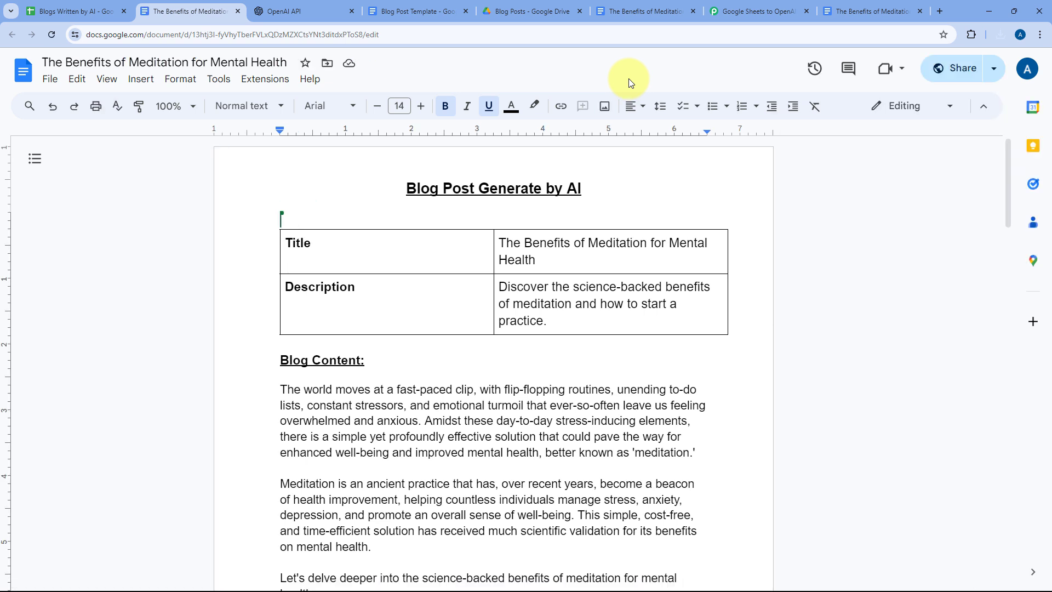
left_click(238, 11)
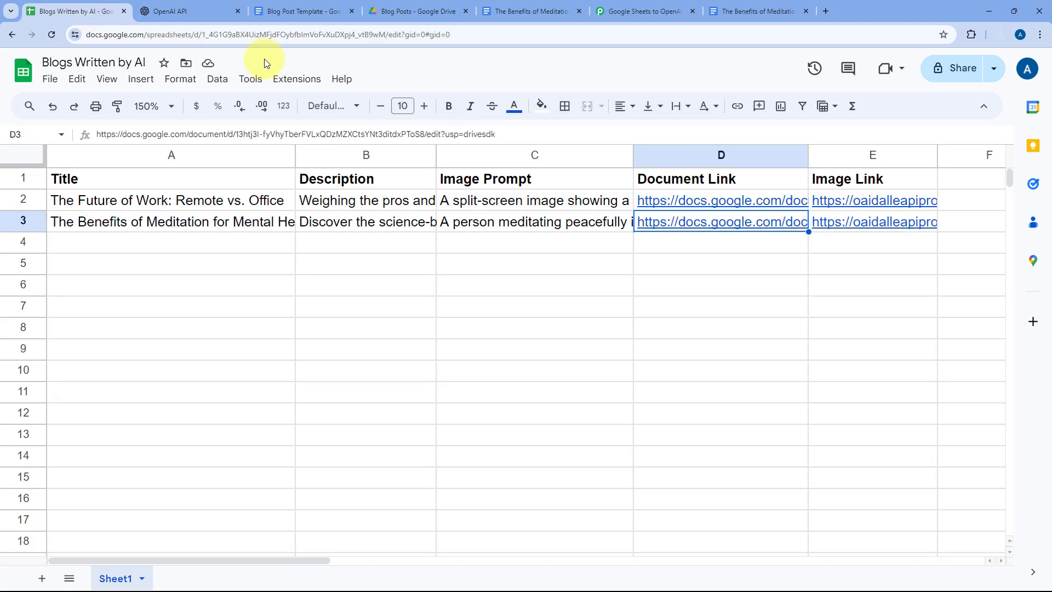
left_click(805, 11)
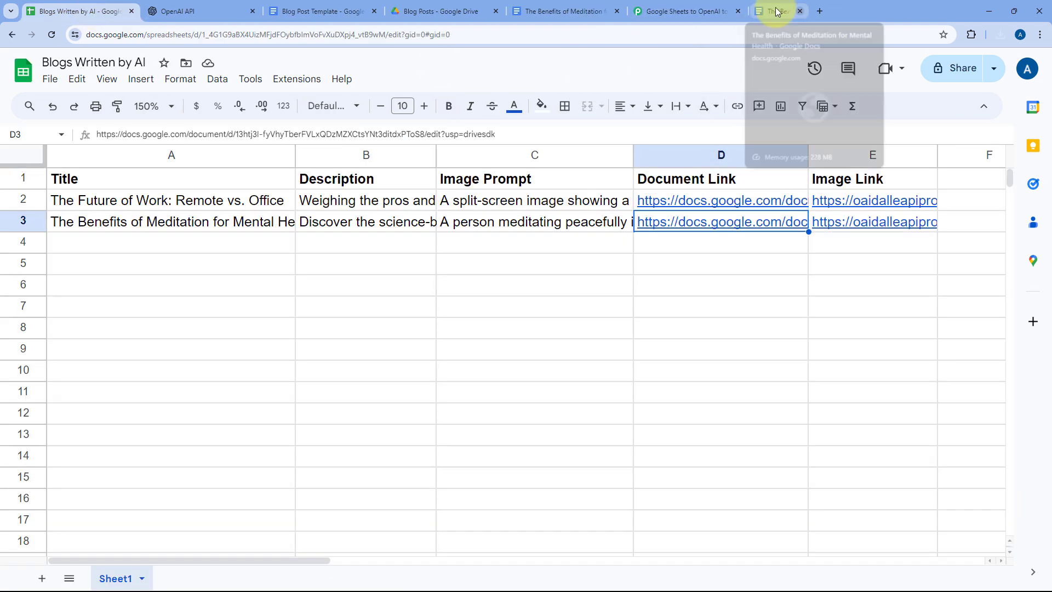
- Return to the Google Sheets to OpenAI to Google Doc workflow and review its steps from the last action up to the trigger
left_click(705, 7)
scroll(616, 263, "up", 20)
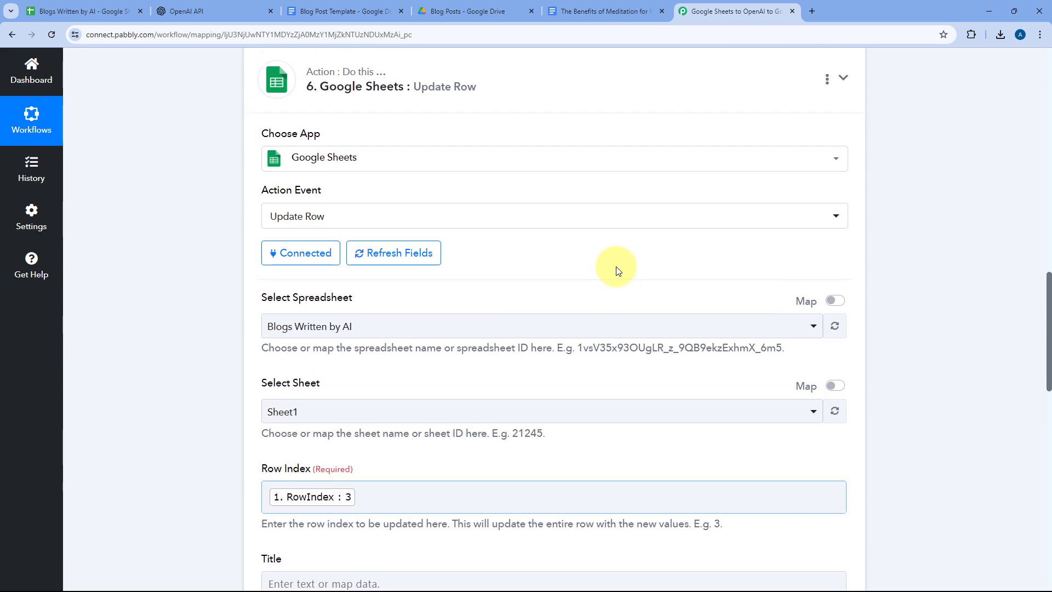
scroll(616, 266, "up", 15)
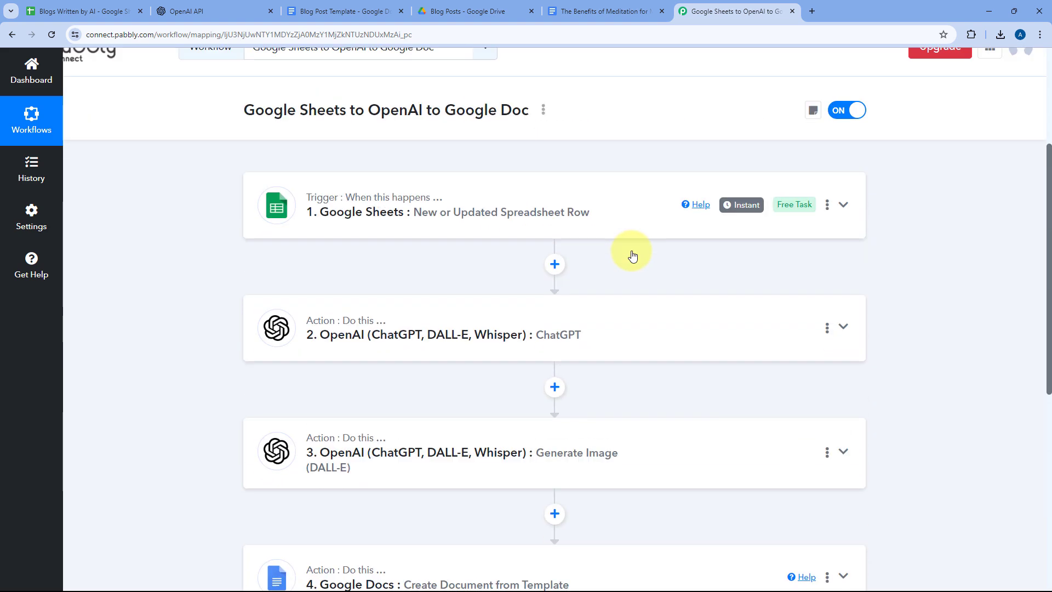
scroll(632, 255, "up", 1)
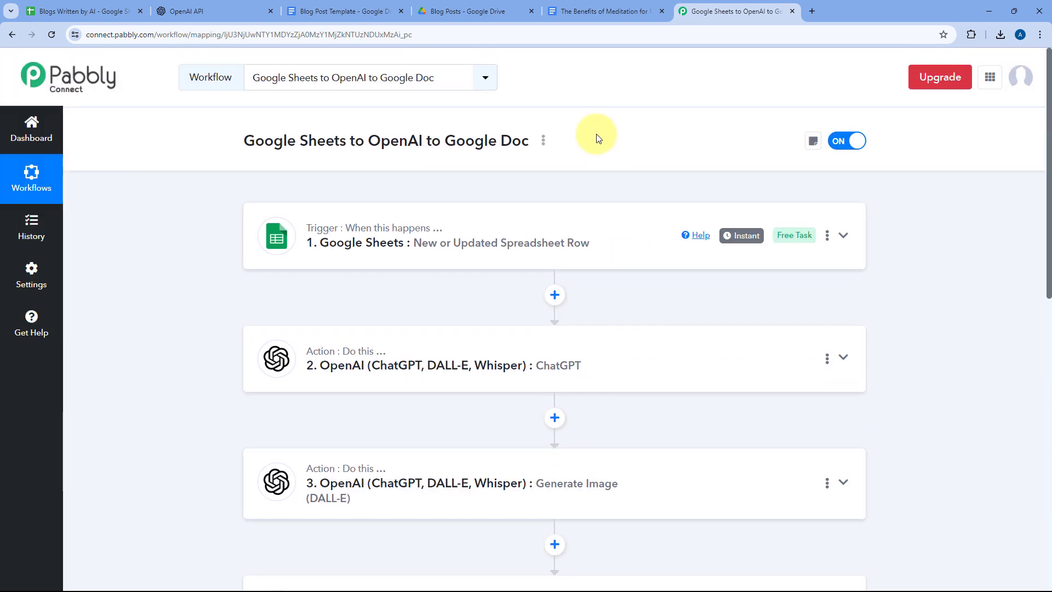
- Paste the title "The Impact of Social Media on Mental Health" with its description and image prompt into row 4 of the Blogs Written by AI sheet
left_click(82, 11)
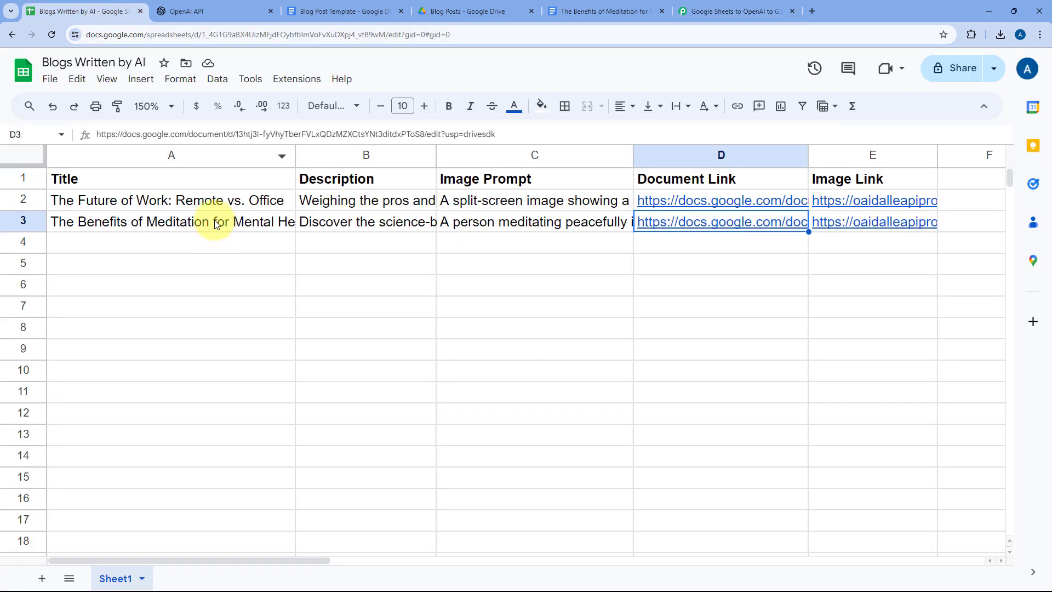
left_click(170, 259)
left_click(179, 244)
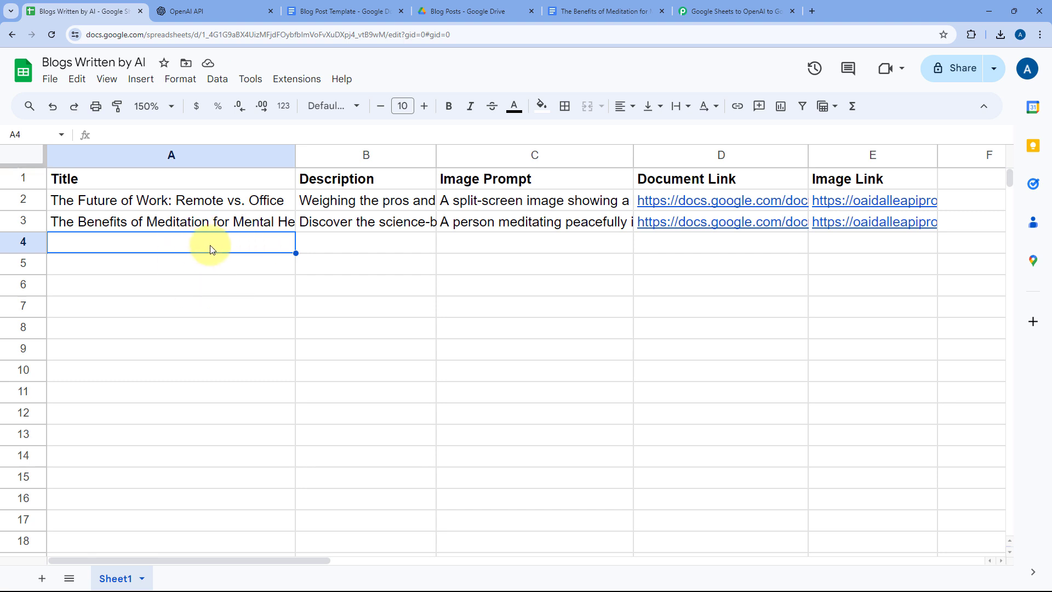
left_click(200, 269)
left_click(203, 251)
key("ctrl+v")
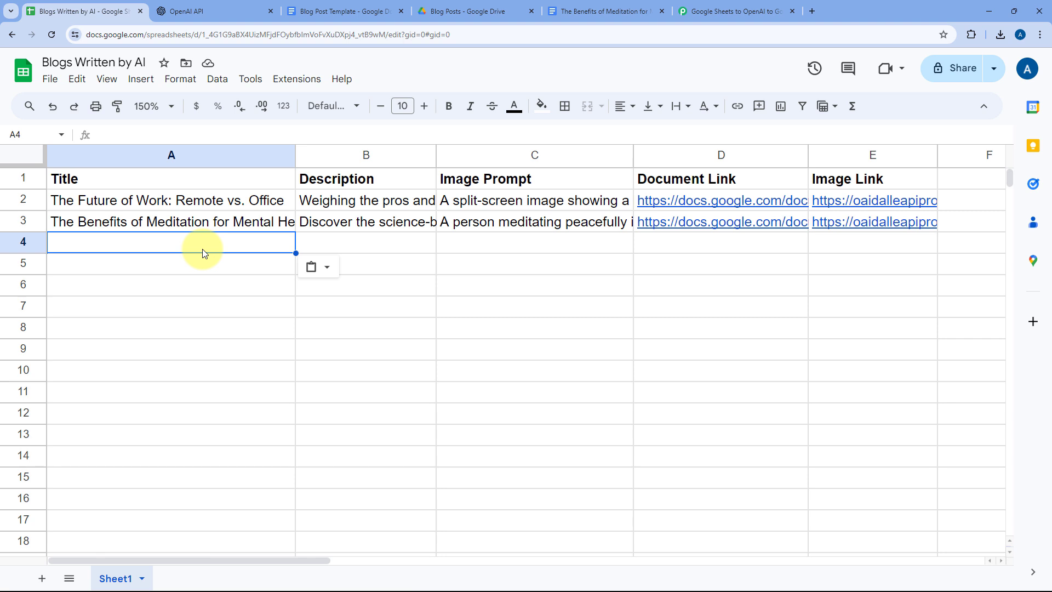
left_click(210, 241)
key("ctrl+v")
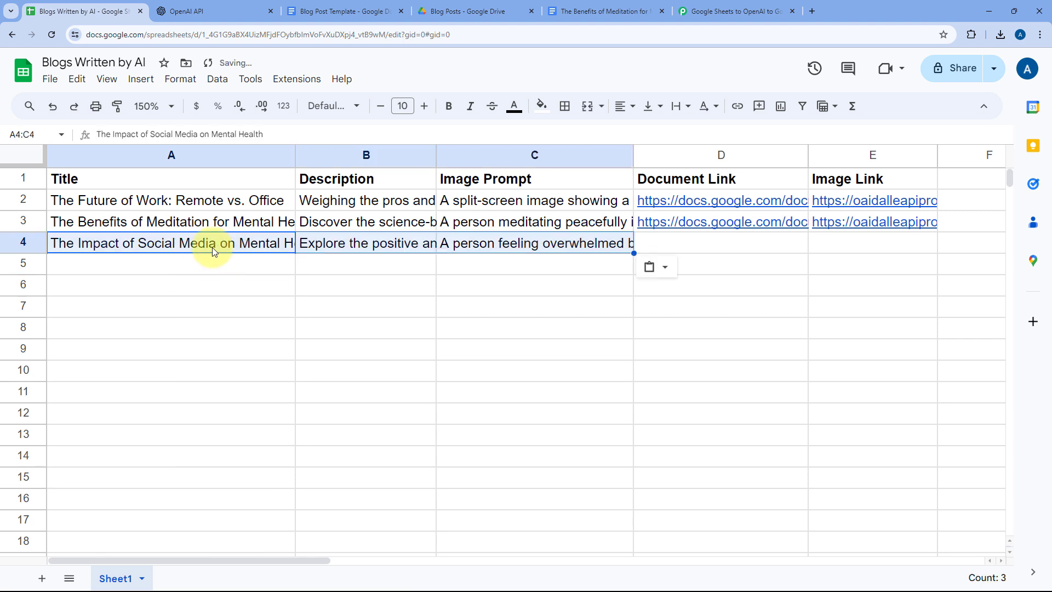
- Read the full title, description and image prompt text in the cells of row 4
double_click(212, 247)
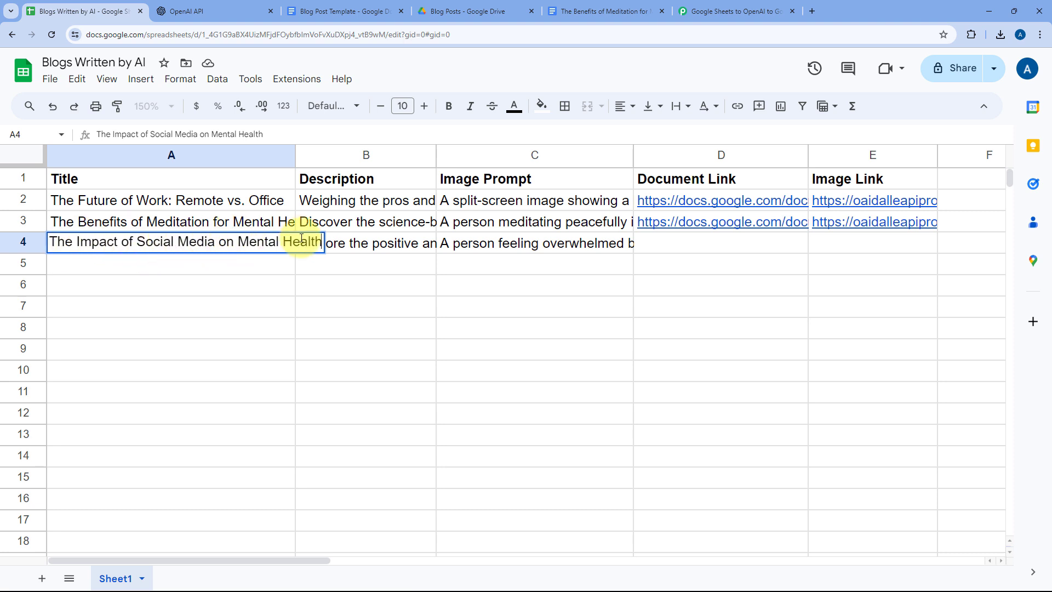
double_click(364, 245)
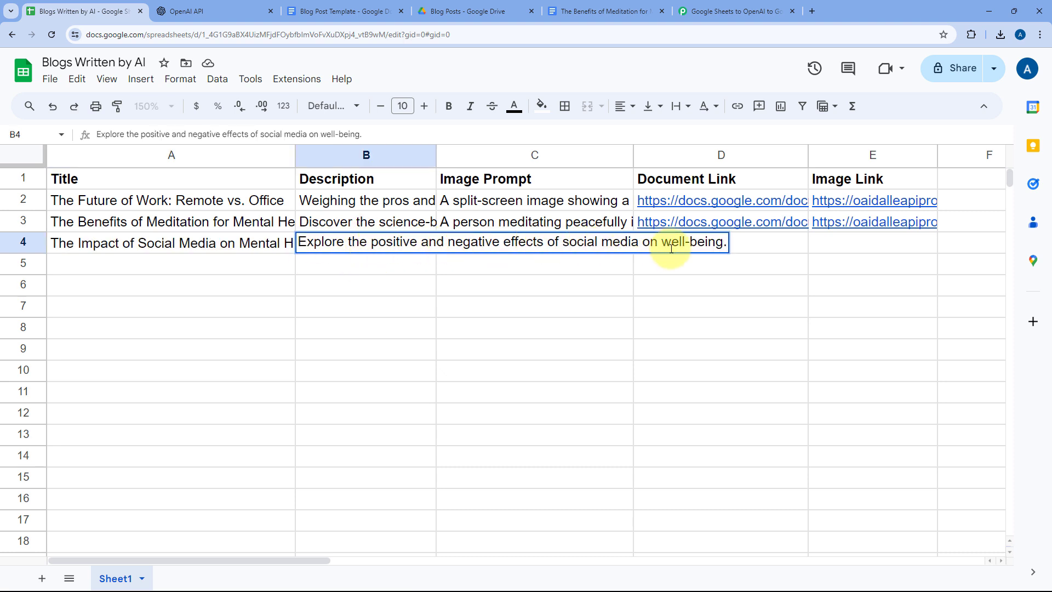
left_click(554, 256)
double_click(551, 248)
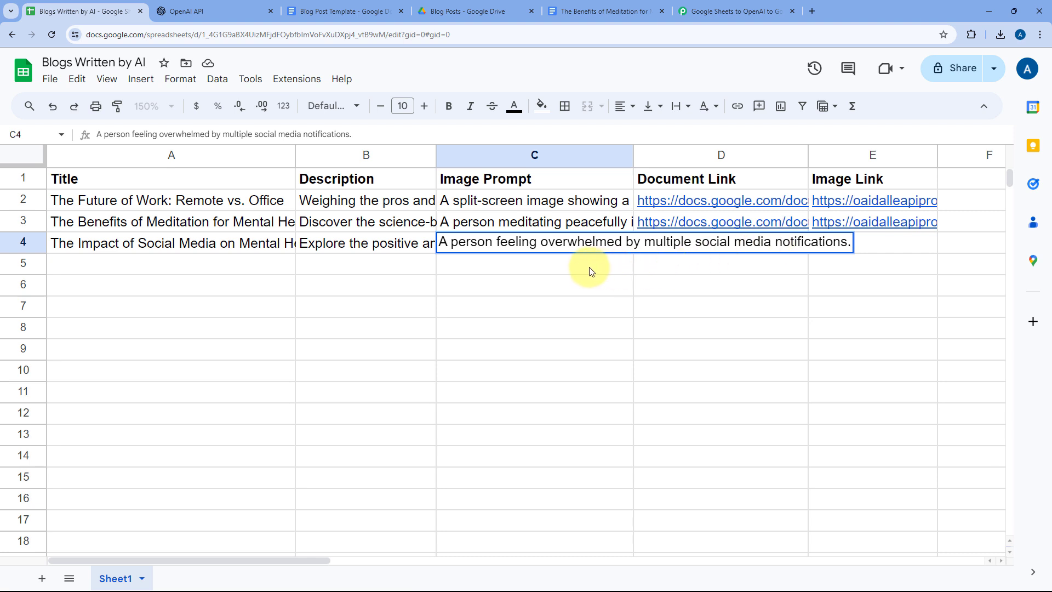
left_click(570, 259)
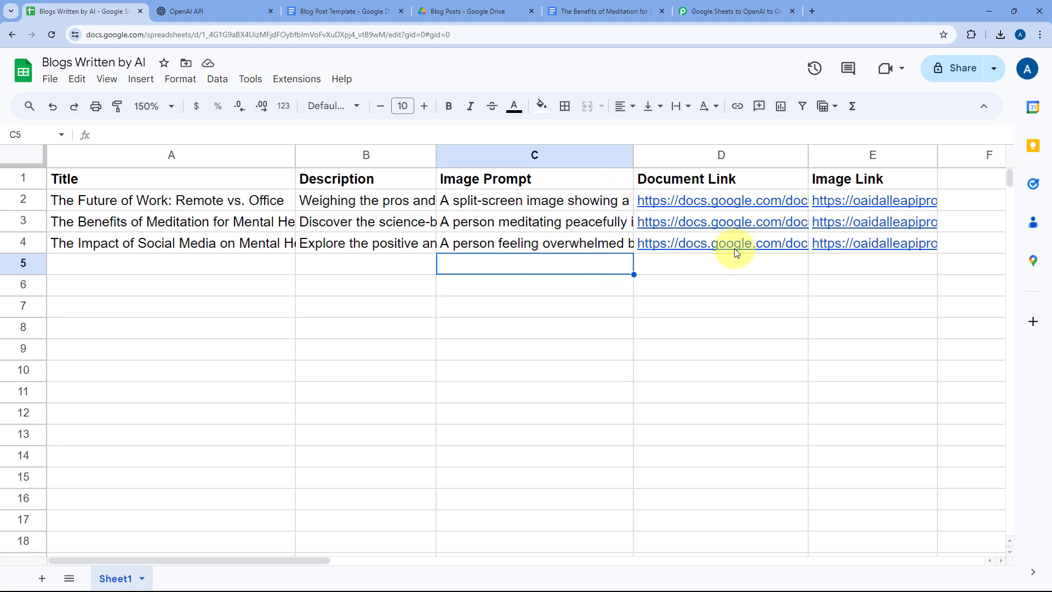
- Open the generated social media blog document from the Document Link in row 4
mouse_move(731, 255)
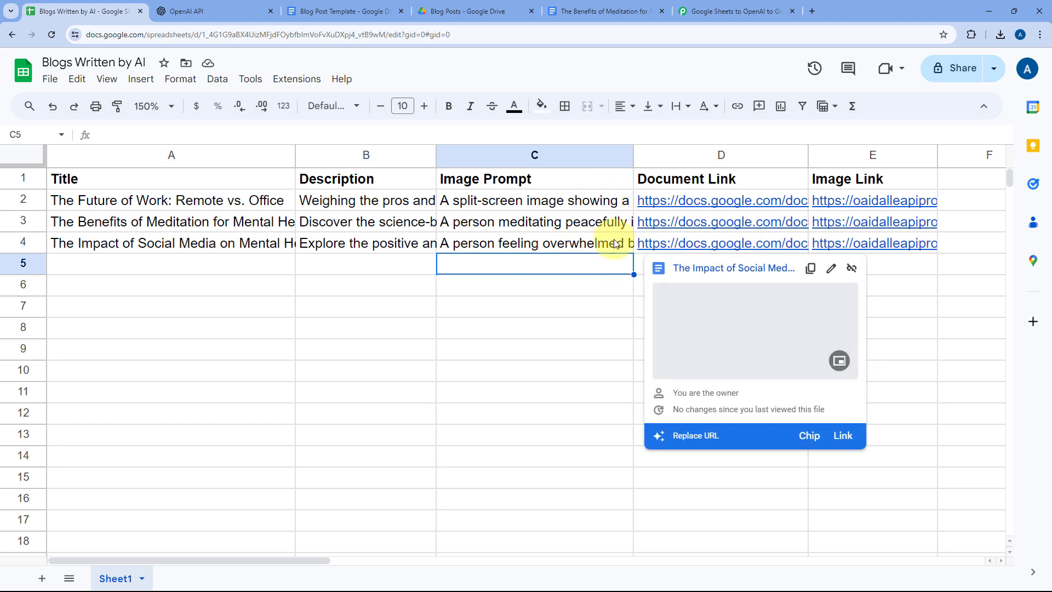
left_click(614, 238)
left_click(748, 244)
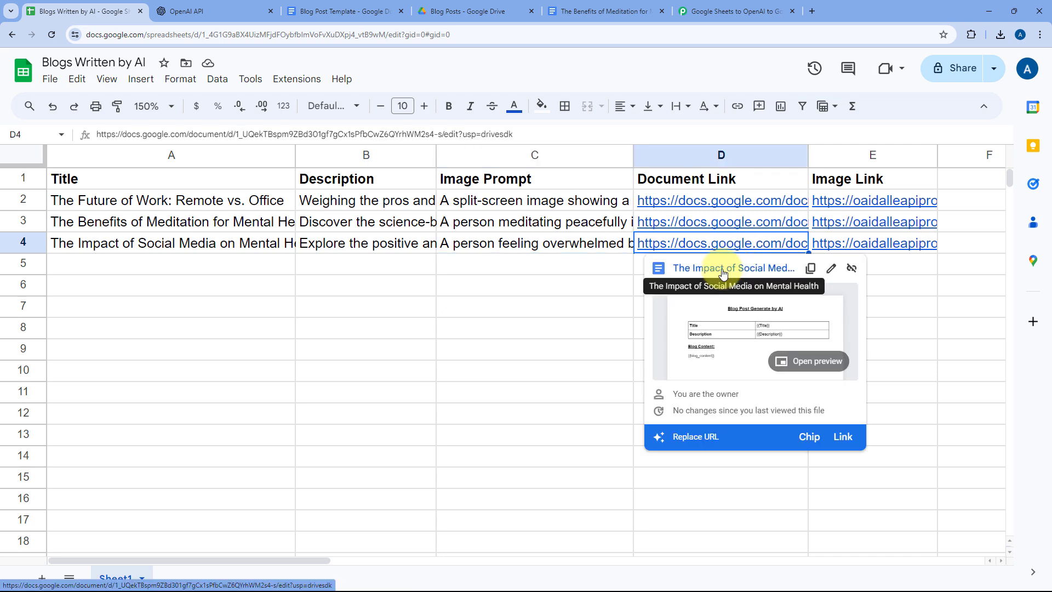
left_click(723, 269)
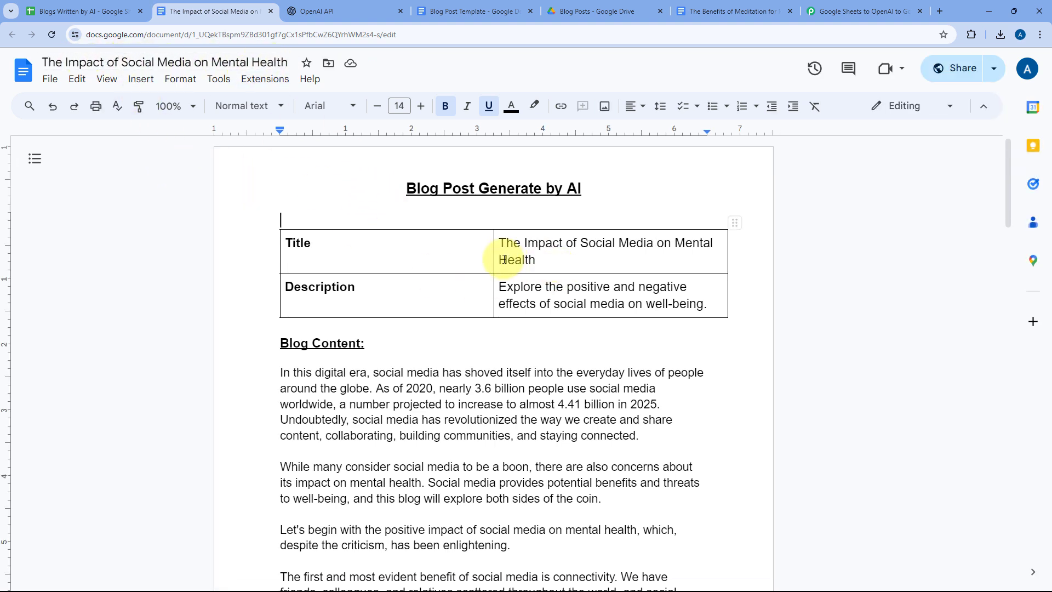
- Examine the generated document's title, description and blog content through to its last page
left_click_drag(548, 268, 709, 323)
left_click(712, 344)
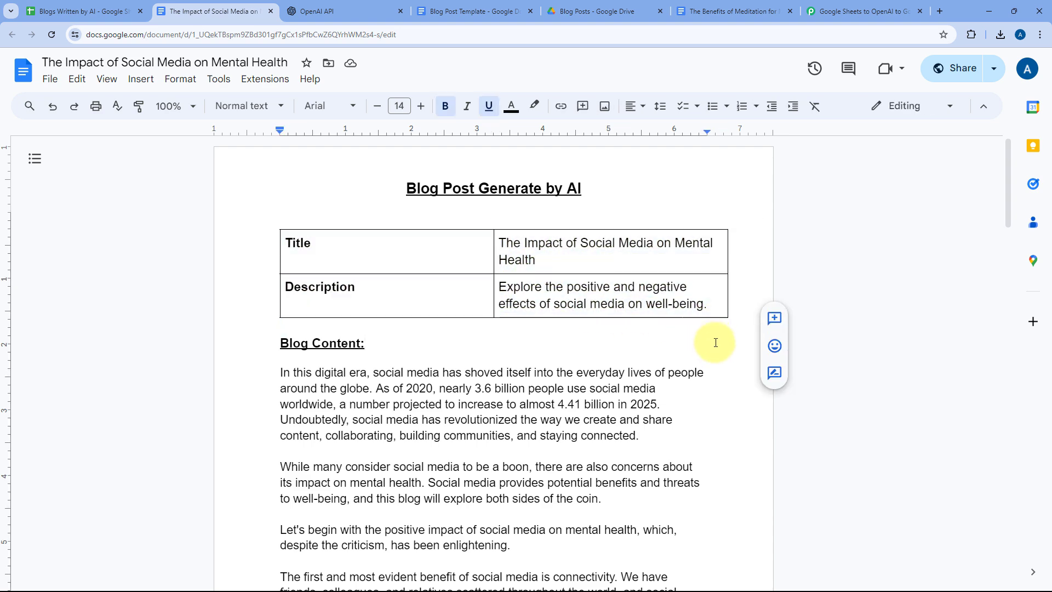
scroll(715, 343, "down", 3)
left_click_drag(278, 207, 416, 271)
scroll(417, 278, "down", 1)
left_click(417, 279)
scroll(433, 282, "down", 20)
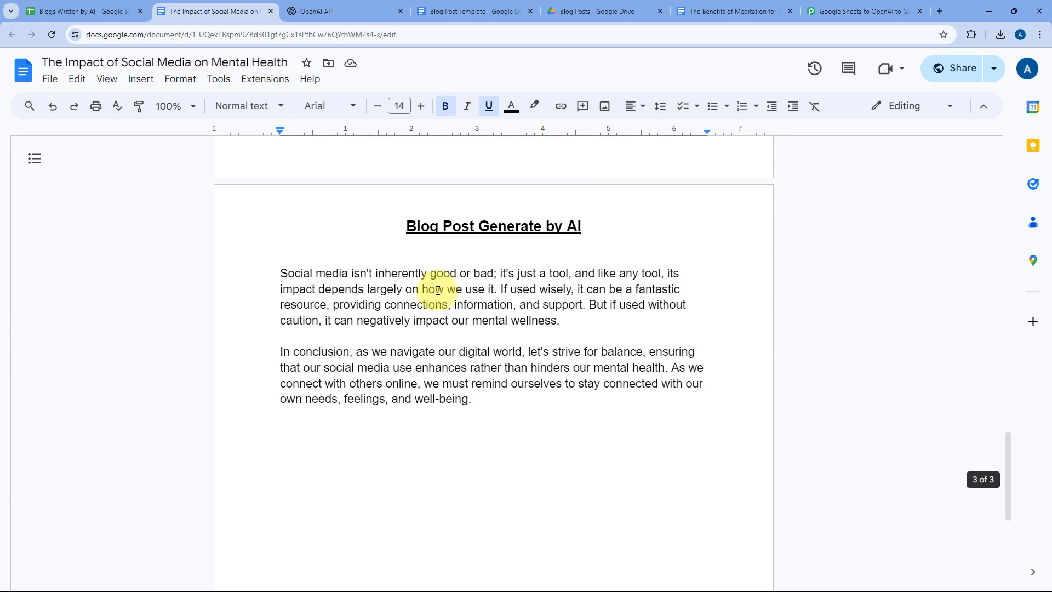
key("ctrl+a")
scroll(436, 288, "up", 20)
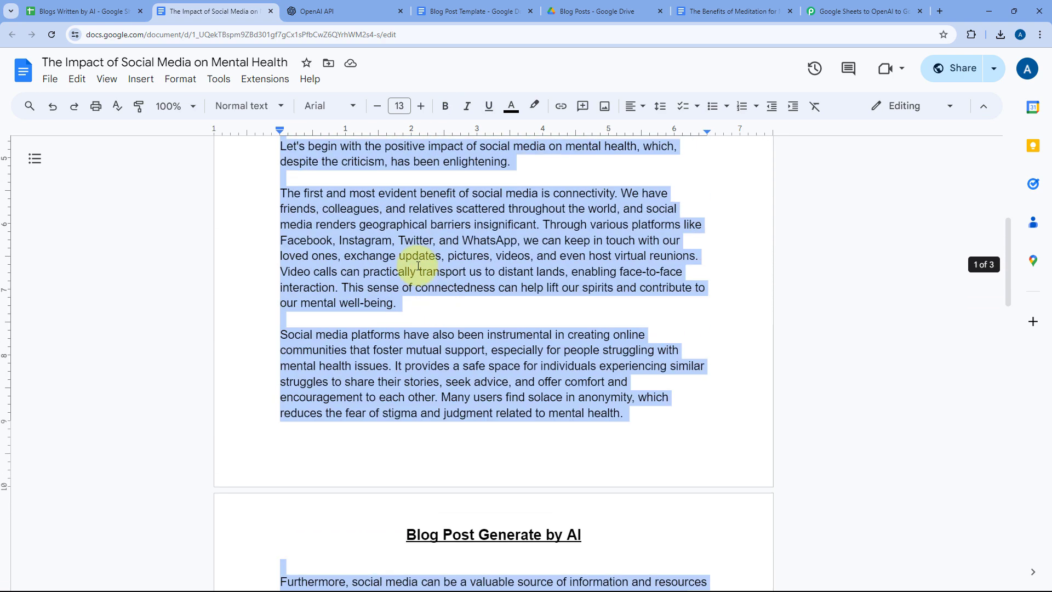
- View the generated image from row 4's Image Link, close its tab and return to the Pabbly Connect workflow
left_click(81, 5)
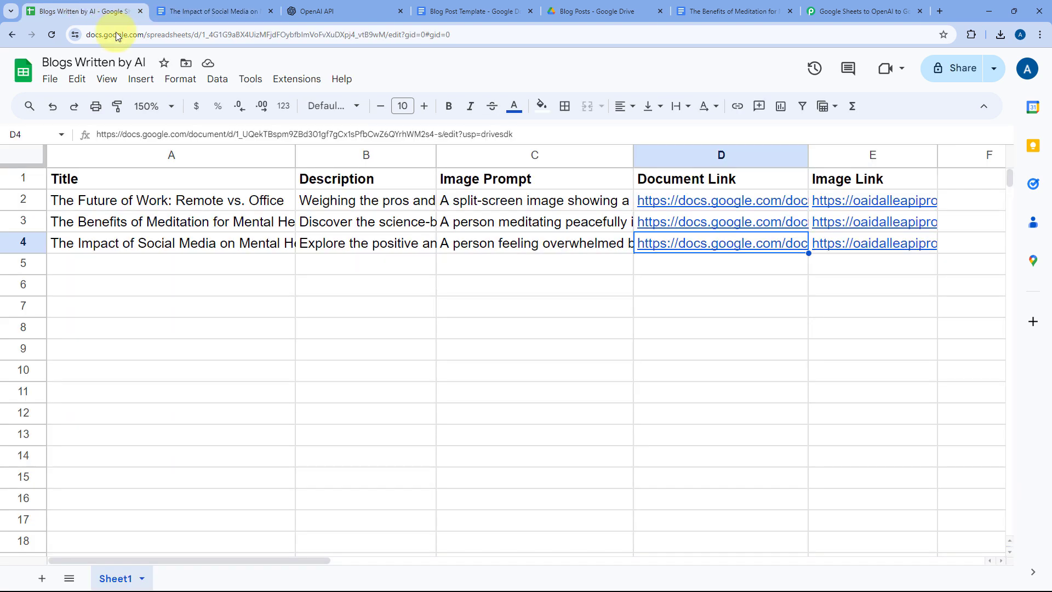
left_click(868, 246)
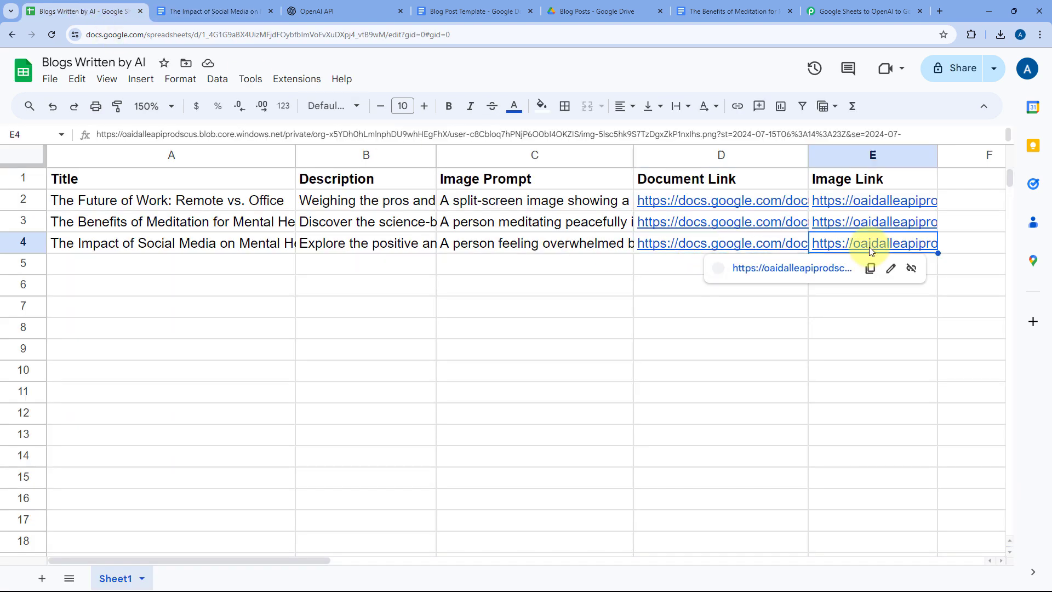
left_click(808, 268)
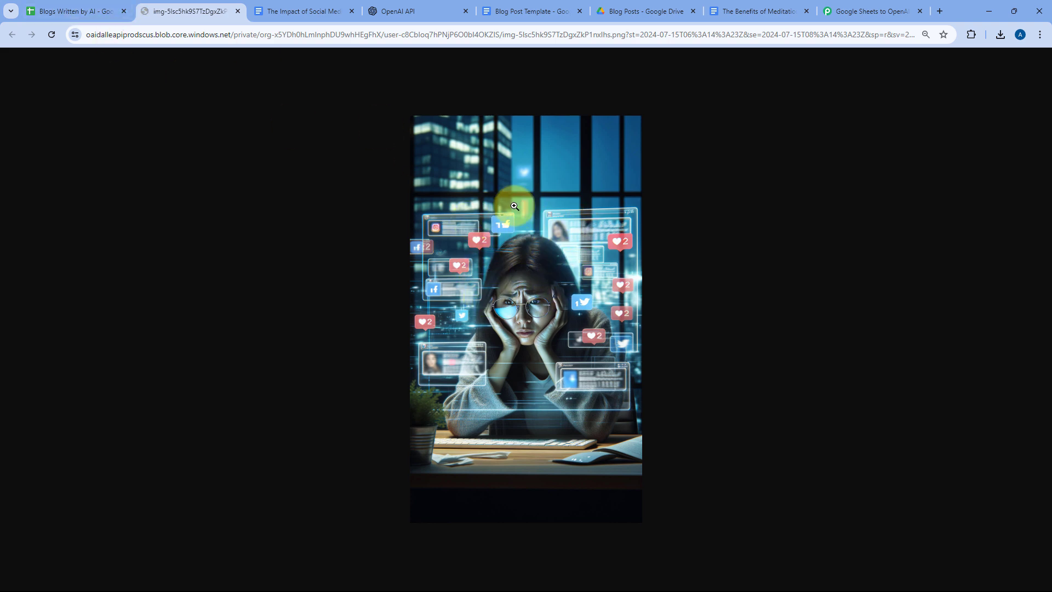
left_click(237, 11)
left_click(756, 11)
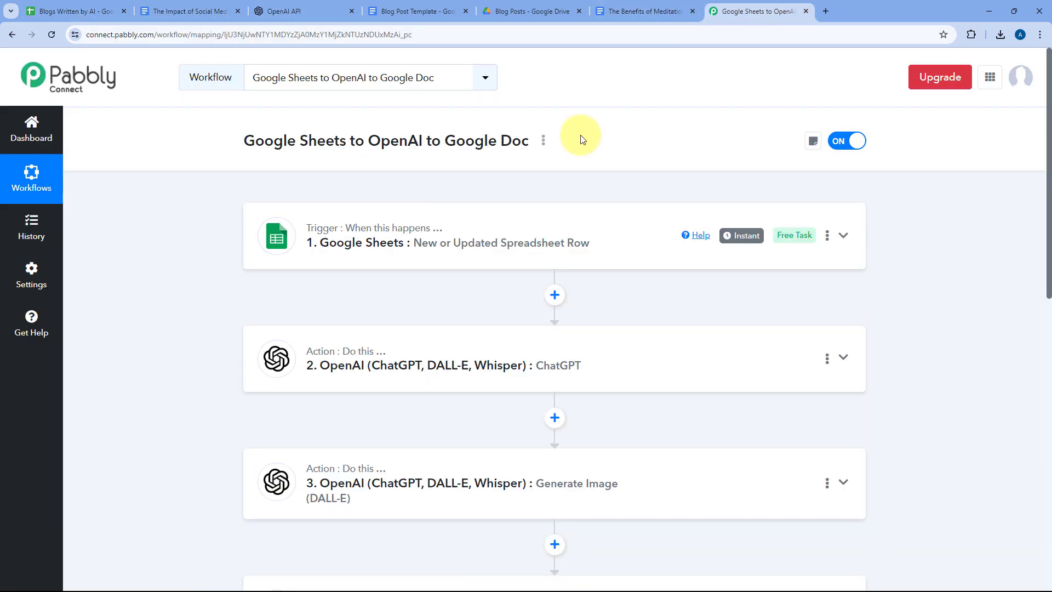